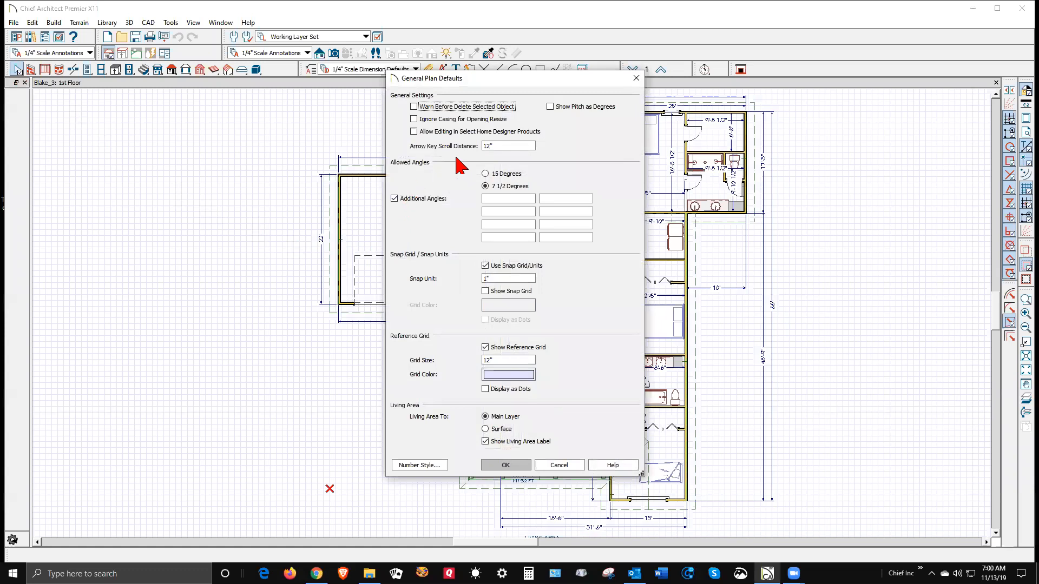
# Step: Allow editing in select Home Designer products in the general plan defaults and hide the plan's reference grid
pyautogui.click(422, 132)
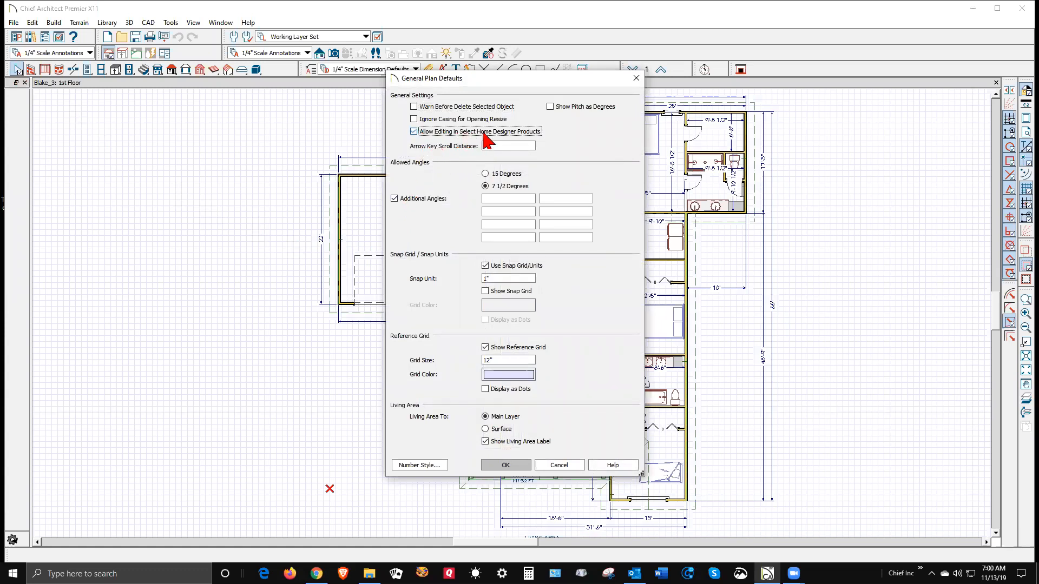
pyautogui.click(506, 465)
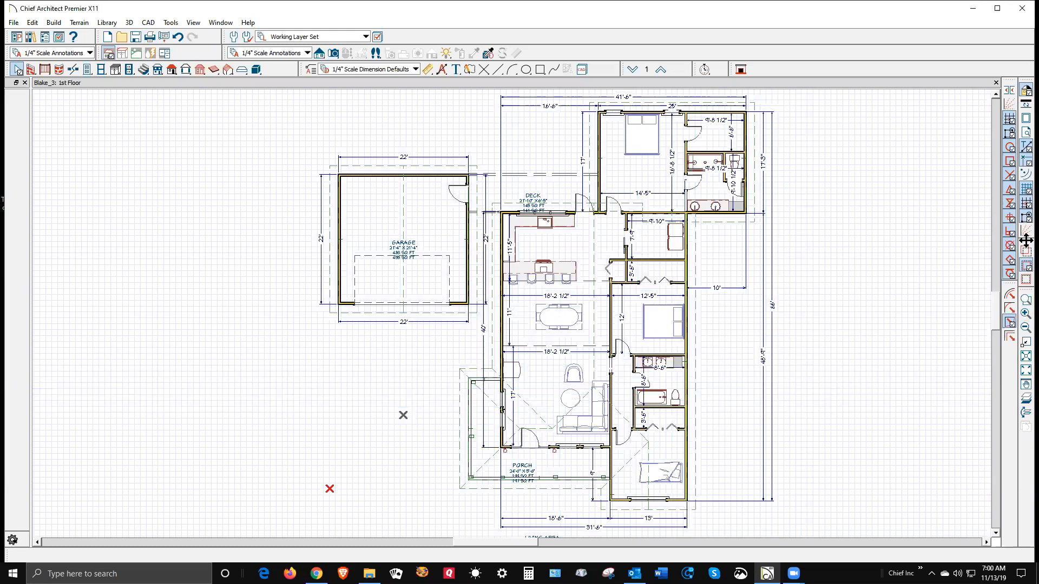
pyautogui.click(1025, 202)
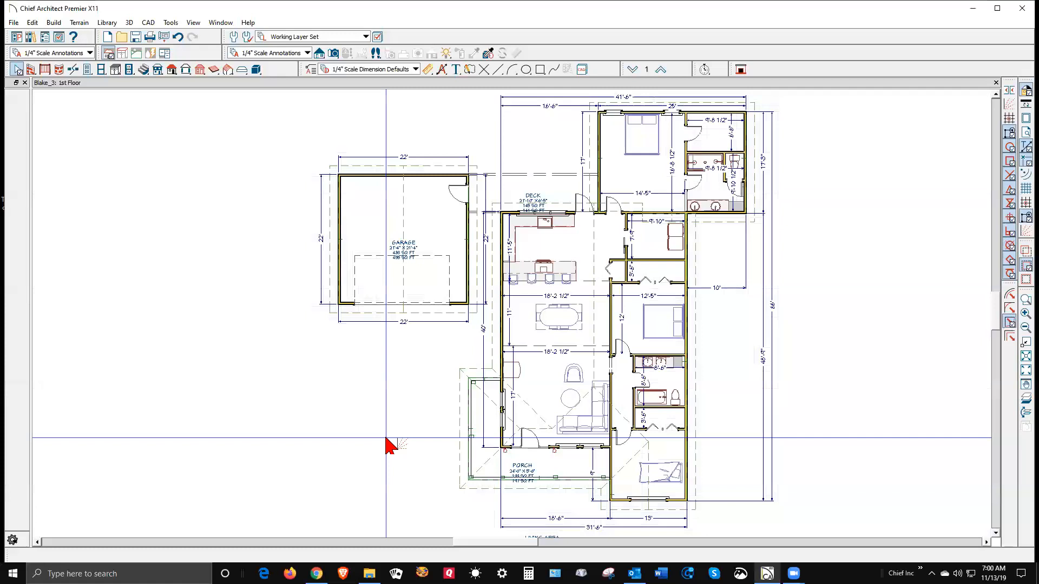
# Step: Create a Perspective Full Overview of the house and dismiss the missing texture files list
pyautogui.scroll(-1, 652, 238)
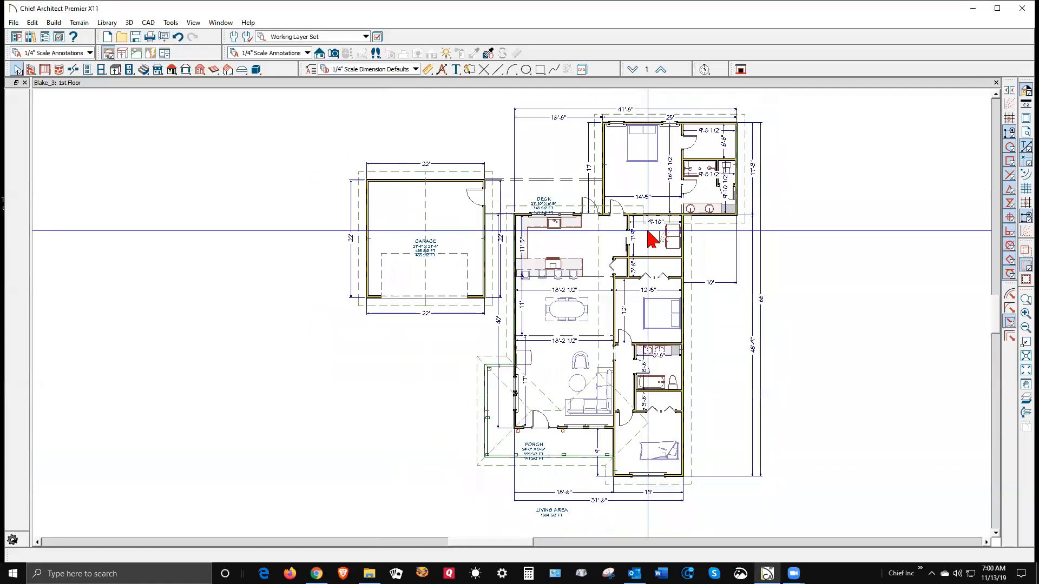
pyautogui.scroll(-1, 652, 238)
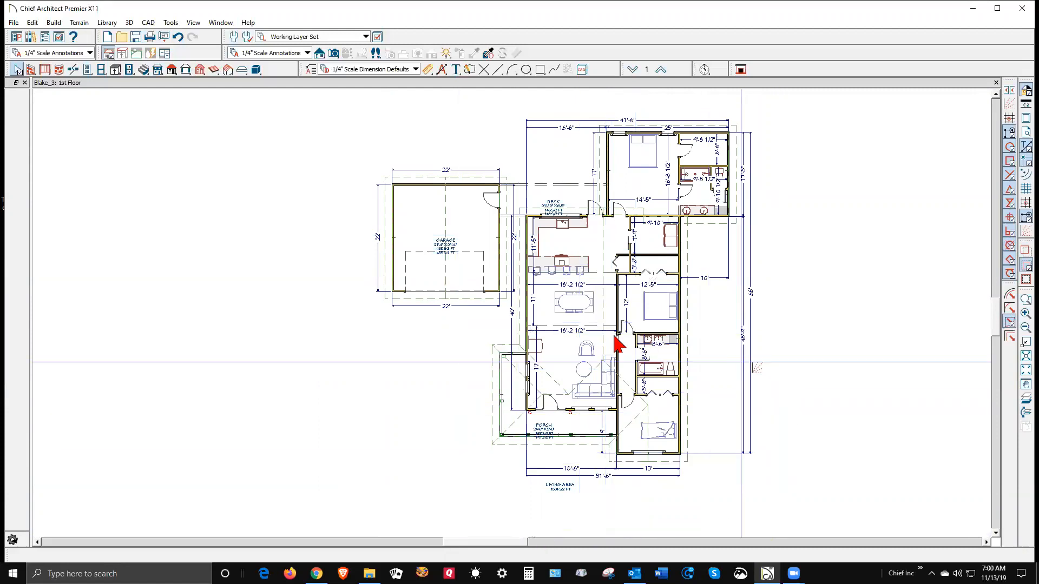
pyautogui.scroll(-3, 673, 220)
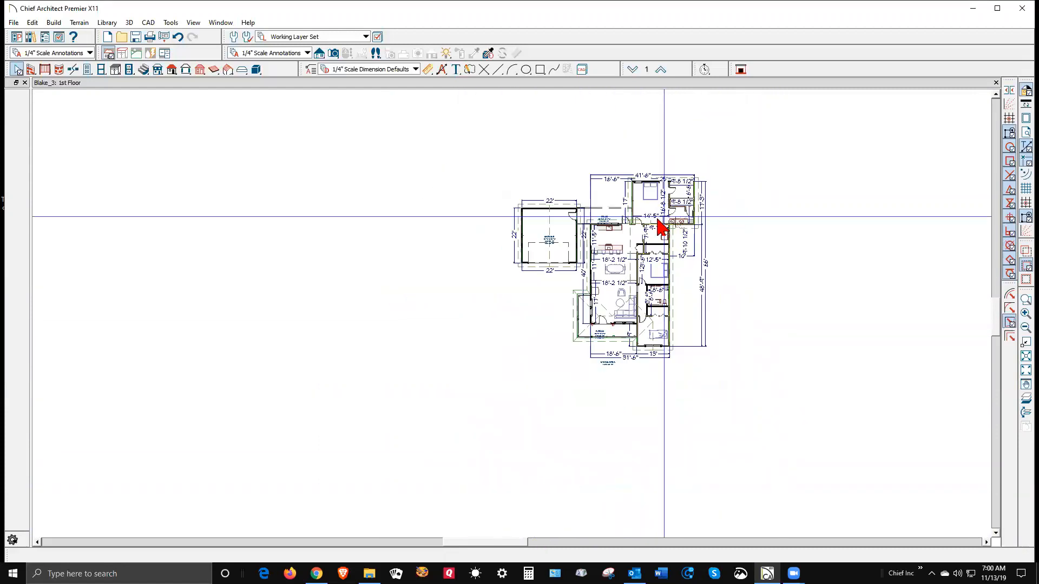
pyautogui.click(334, 53)
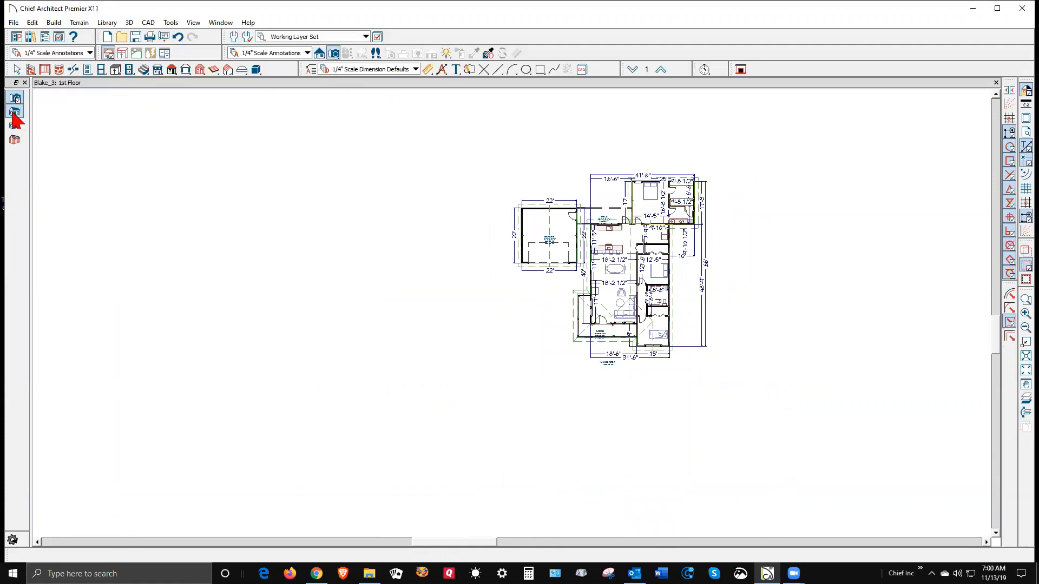
pyautogui.click(13, 113)
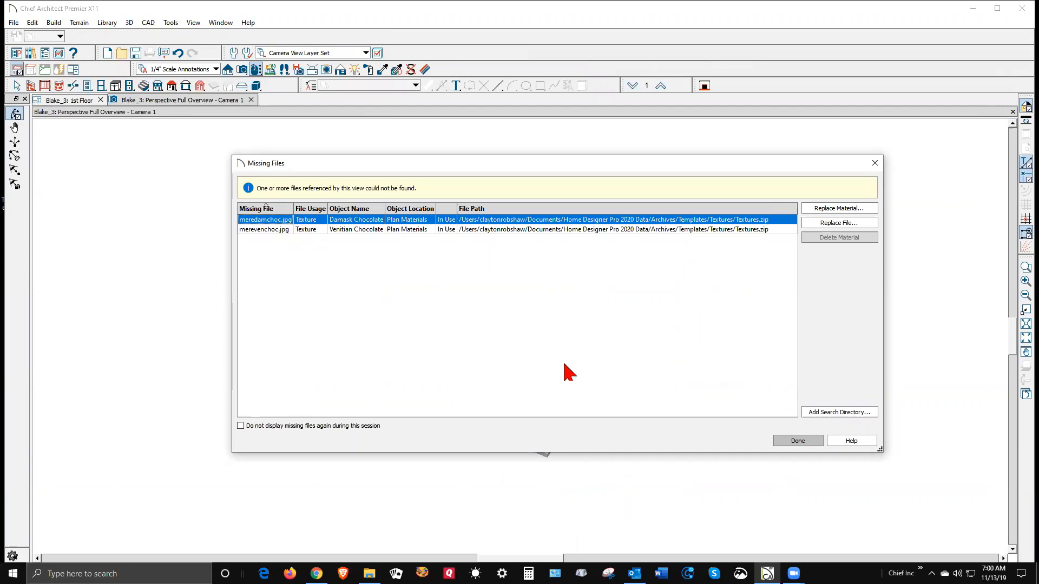
pyautogui.click(816, 442)
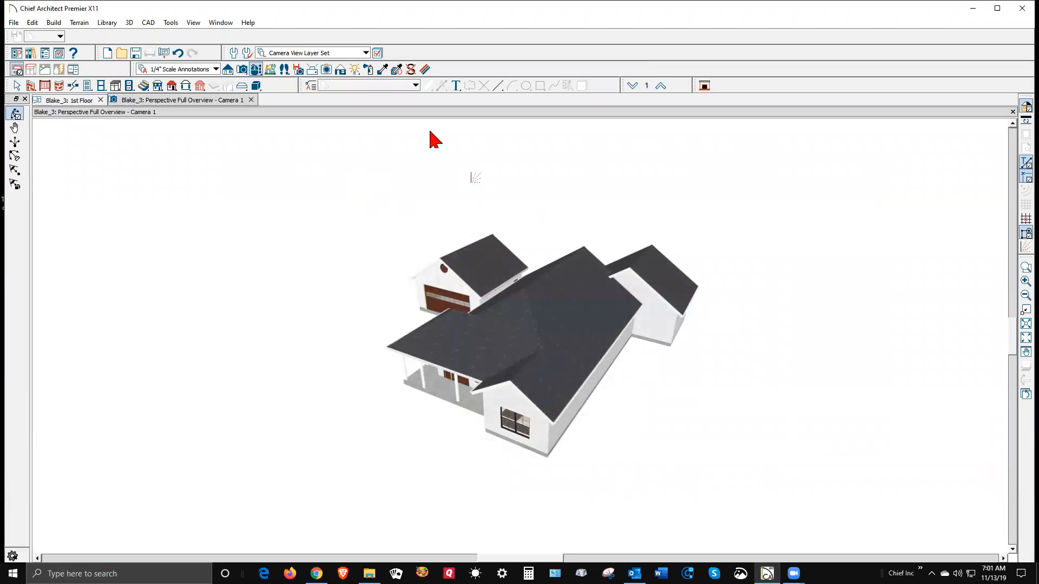
# Step: Render the overview as a Vector View without color and orbit it to face the front of the house
pyautogui.click(340, 70)
pyautogui.click(15, 129)
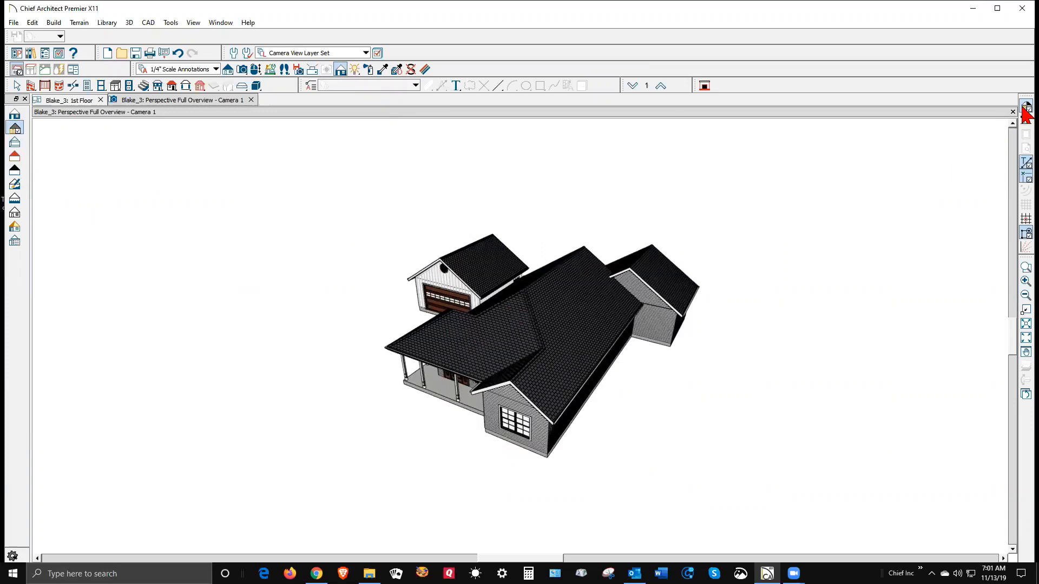
pyautogui.moveTo(650, 337); pyautogui.dragTo(651, 316)
pyautogui.scroll(5, 557, 357)
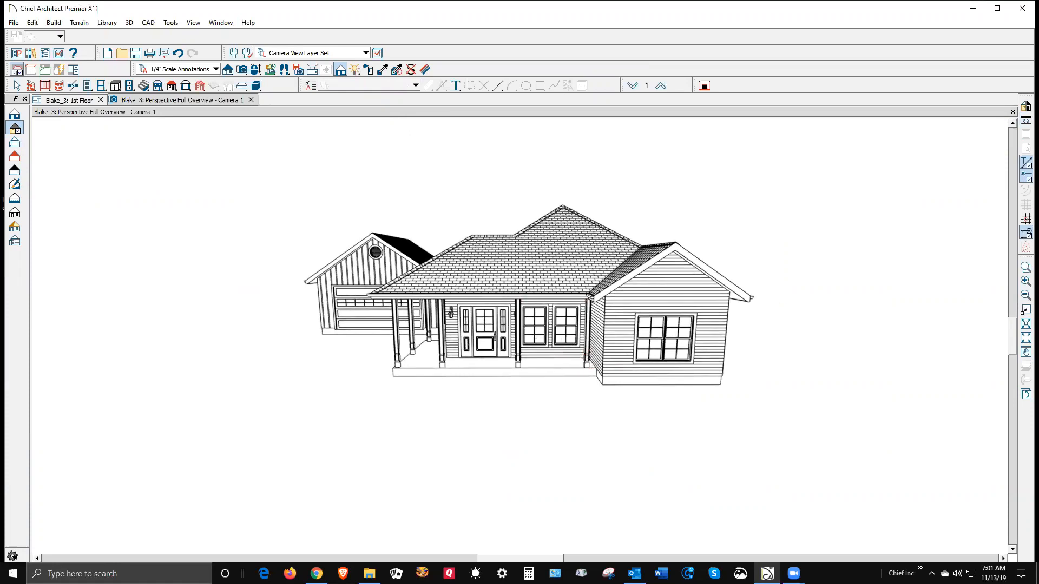
# Step: Maximize the program window and turn on Boxed Eave for both roof planes of the front bedroom gable
pyautogui.hotkey('alt', 'Tab')
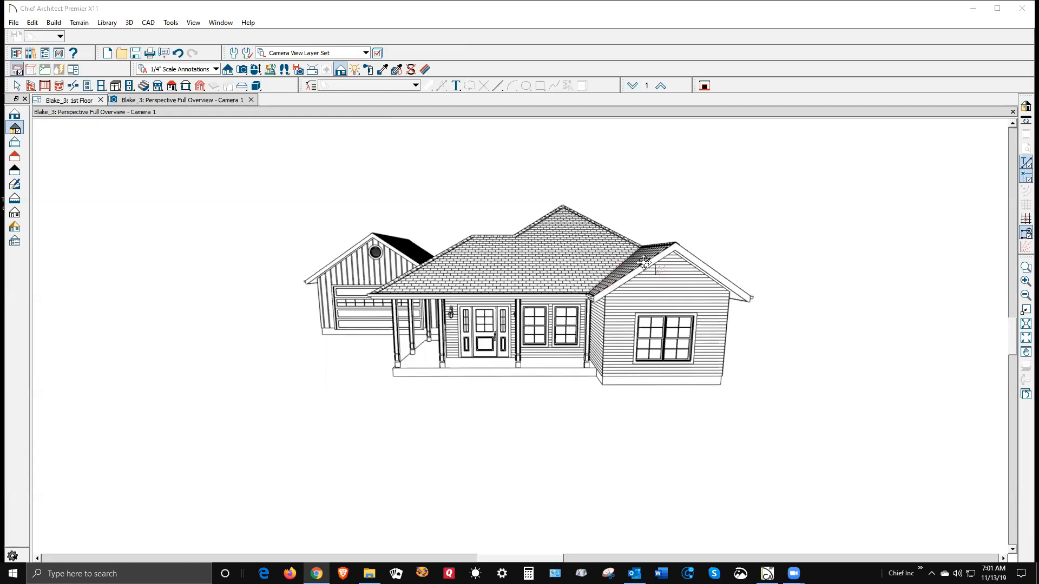
pyautogui.click(11, 85)
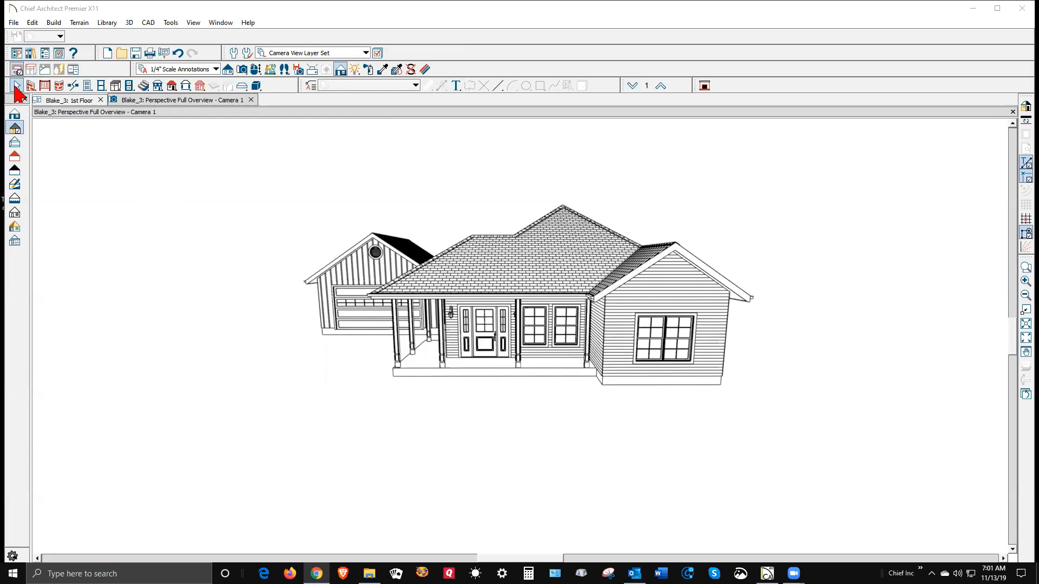
pyautogui.click(632, 278)
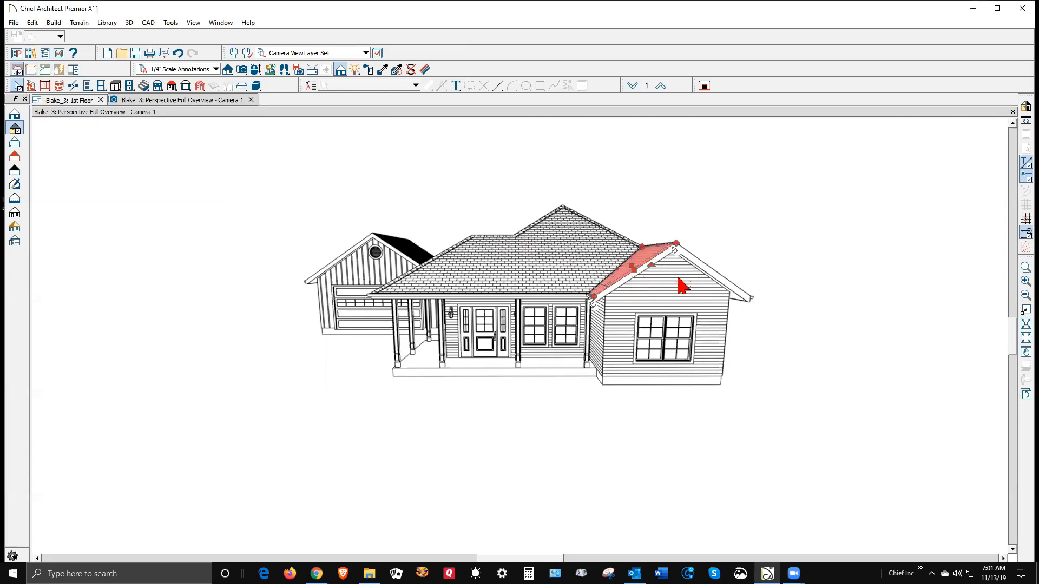
pyautogui.click(721, 285)
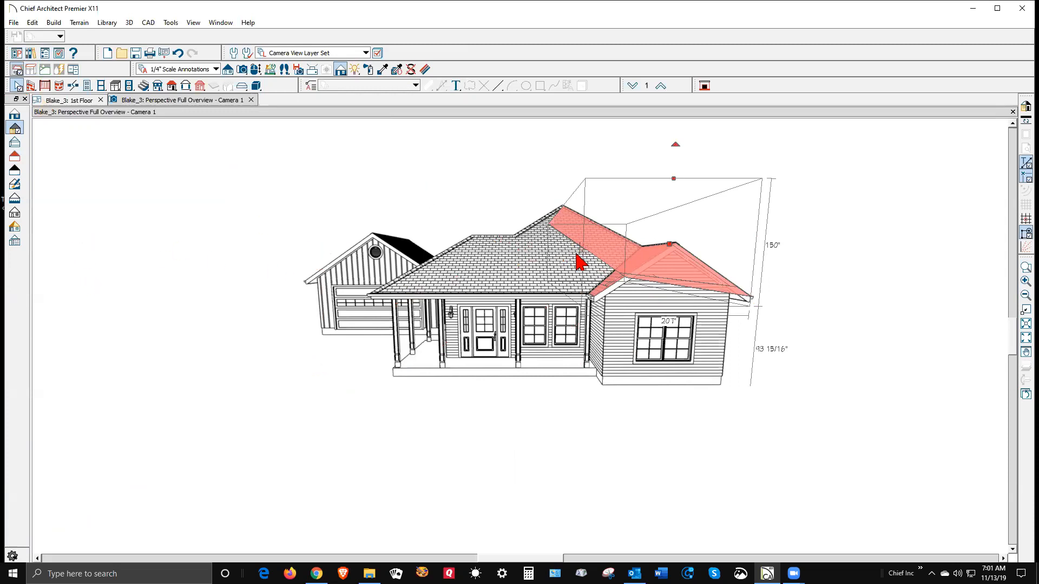
pyautogui.click(626, 282)
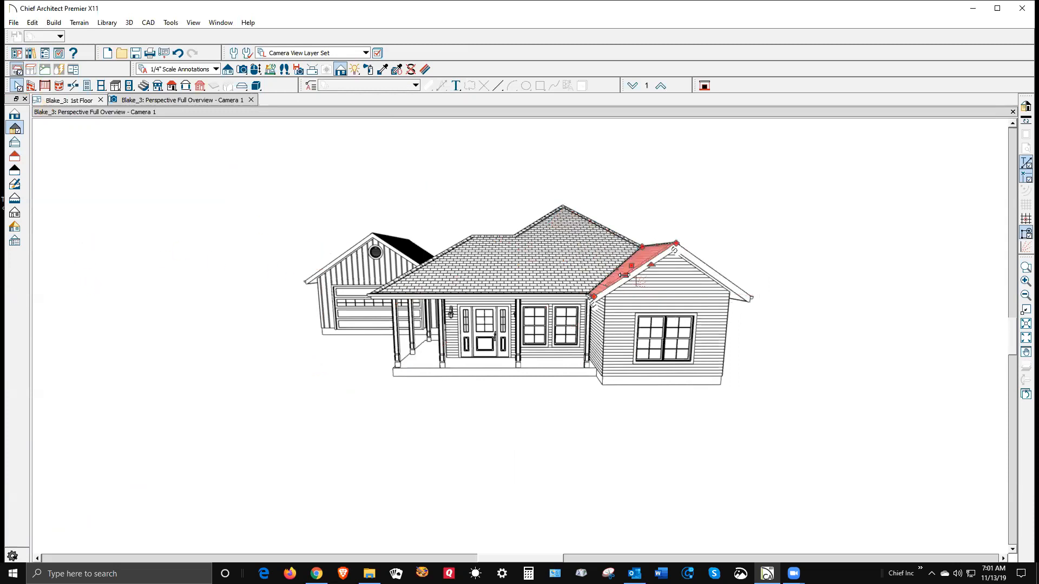
pyautogui.click(997, 8)
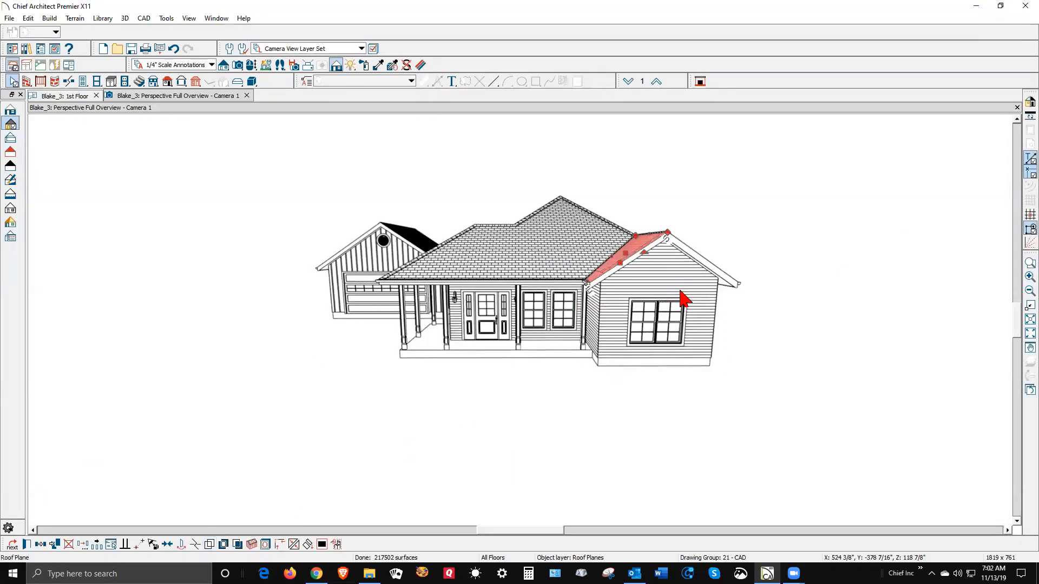
pyautogui.keyDown('shift'); pyautogui.click(705, 271); pyautogui.keyUp('shift')
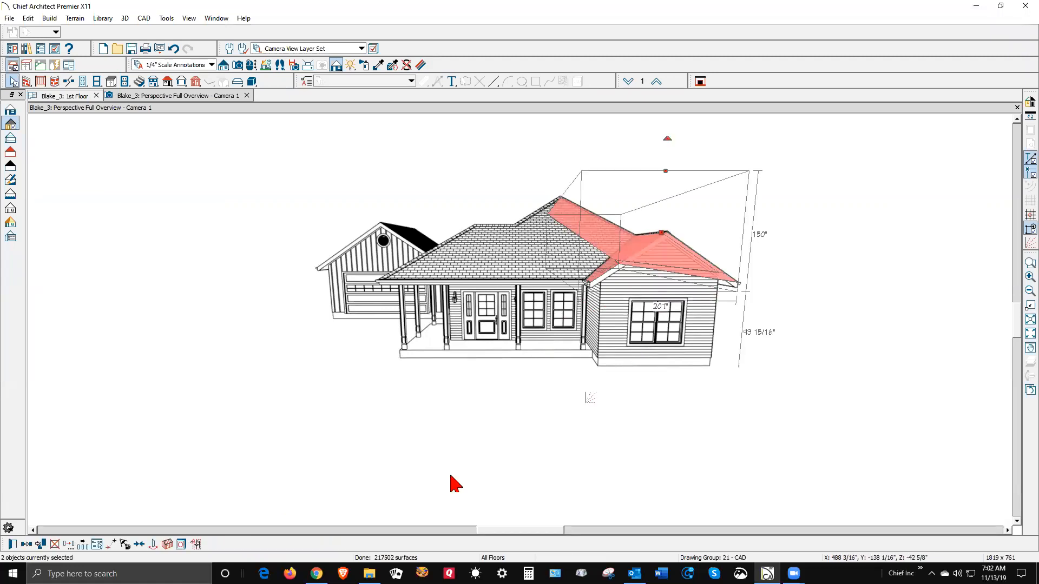
pyautogui.click(11, 546)
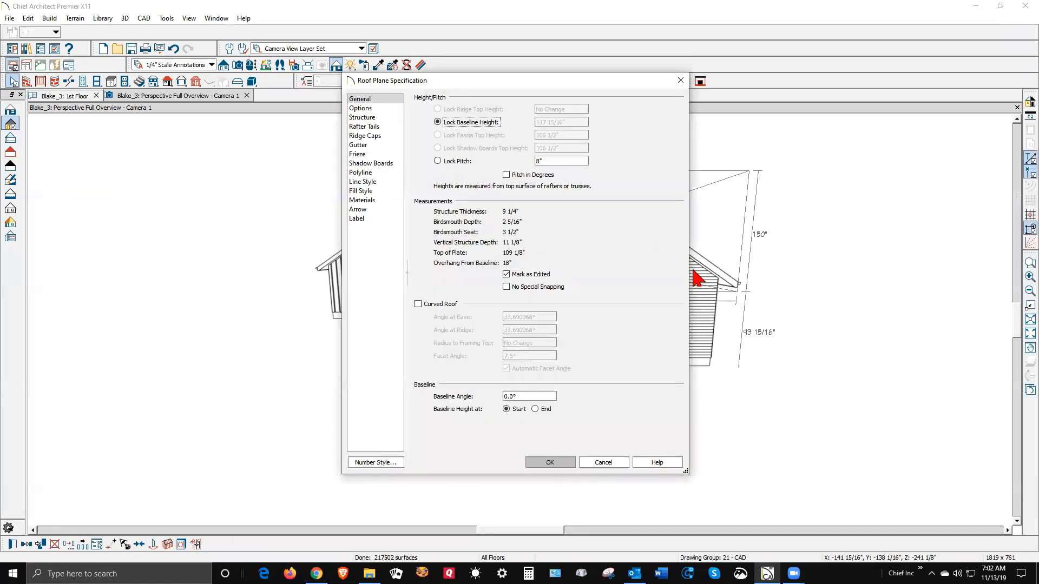
pyautogui.click(360, 108)
pyautogui.click(447, 135)
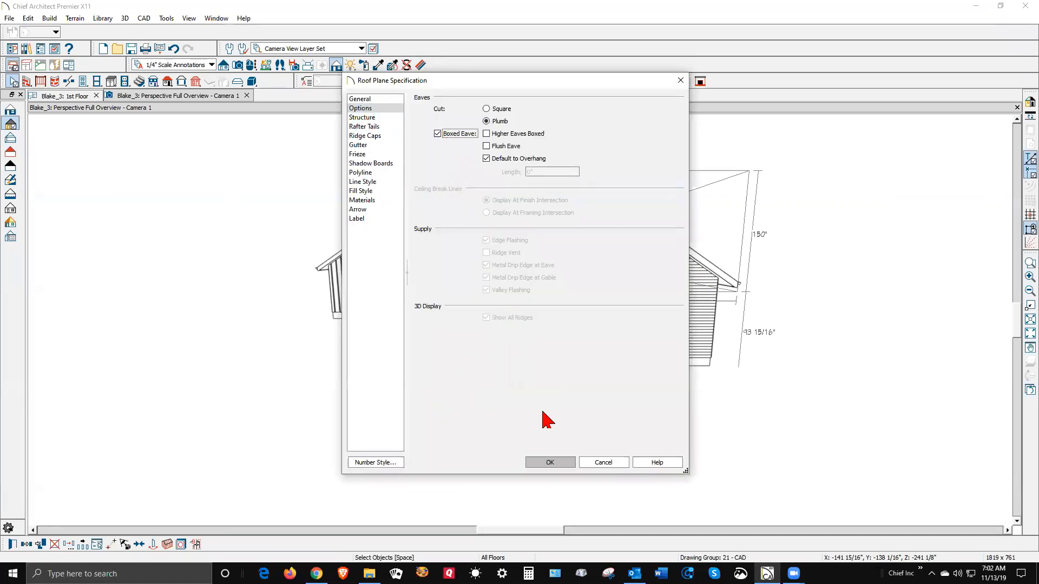
pyautogui.click(560, 465)
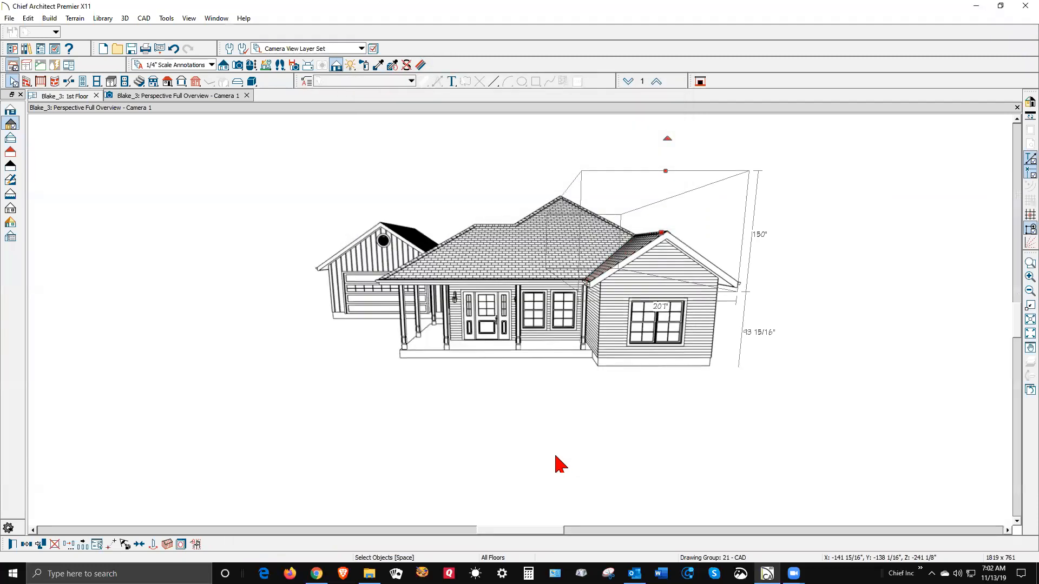
pyautogui.click(793, 252)
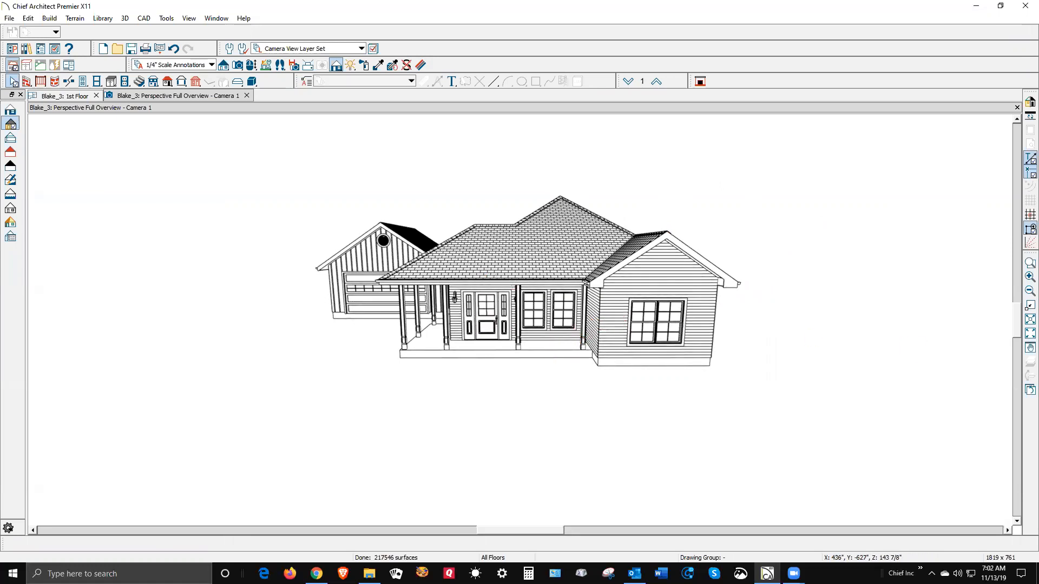
# Step: Set the pitch of the large front roof plane over the porch to 3 inches
pyautogui.click(466, 282)
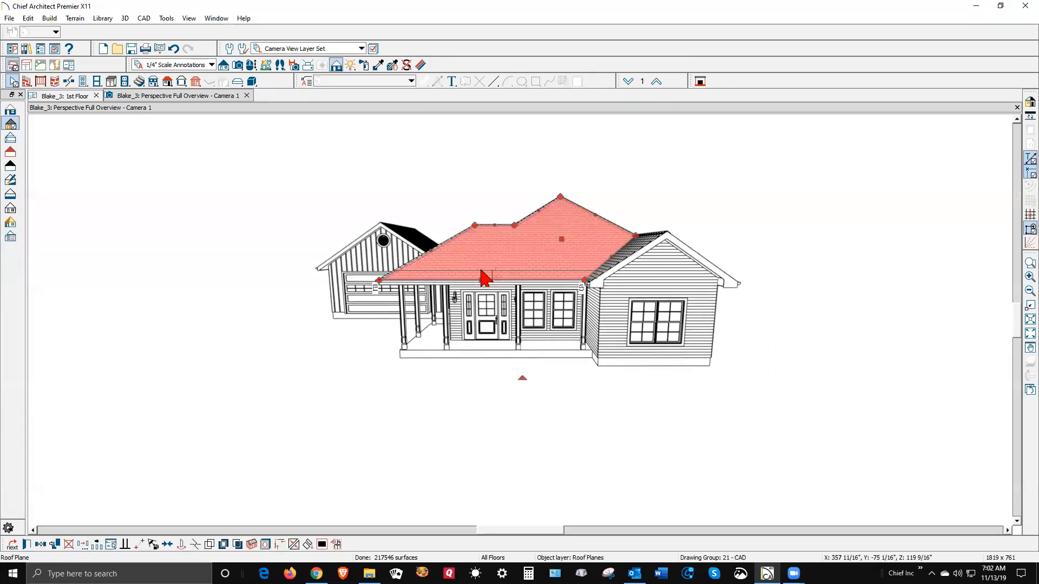
pyautogui.press('Escape')
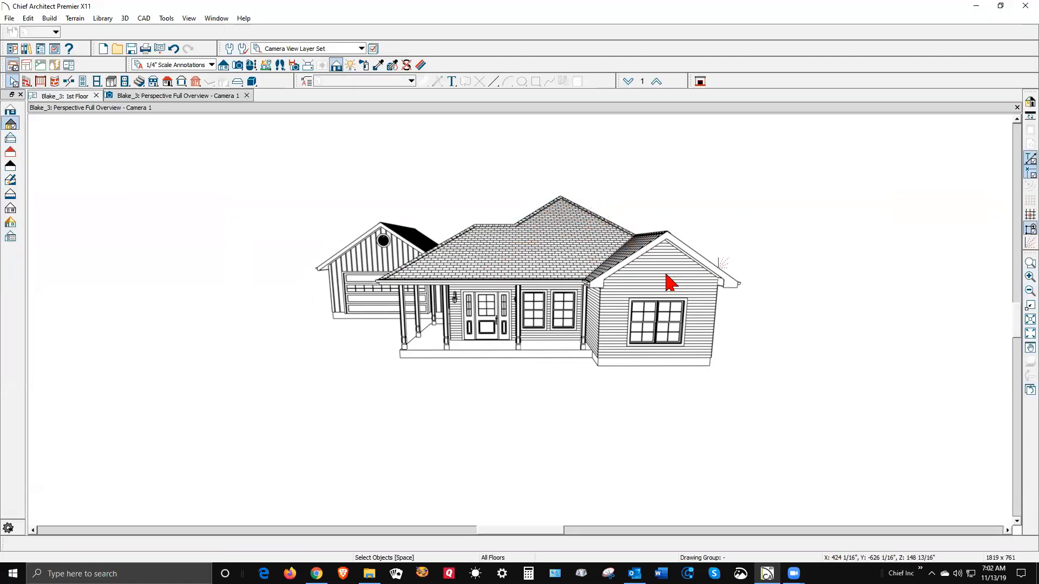
pyautogui.click(523, 264)
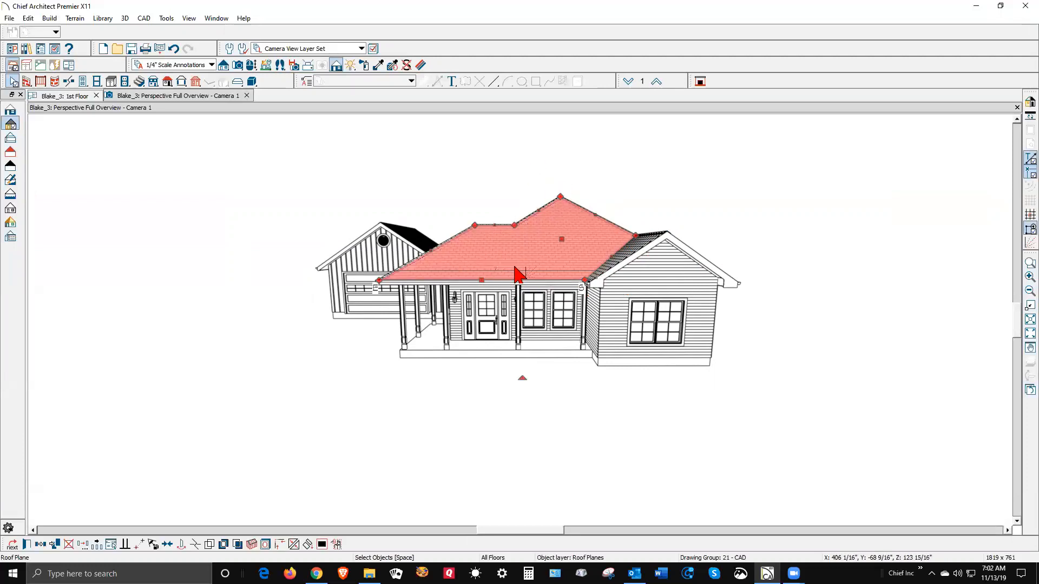
pyautogui.click(40, 544)
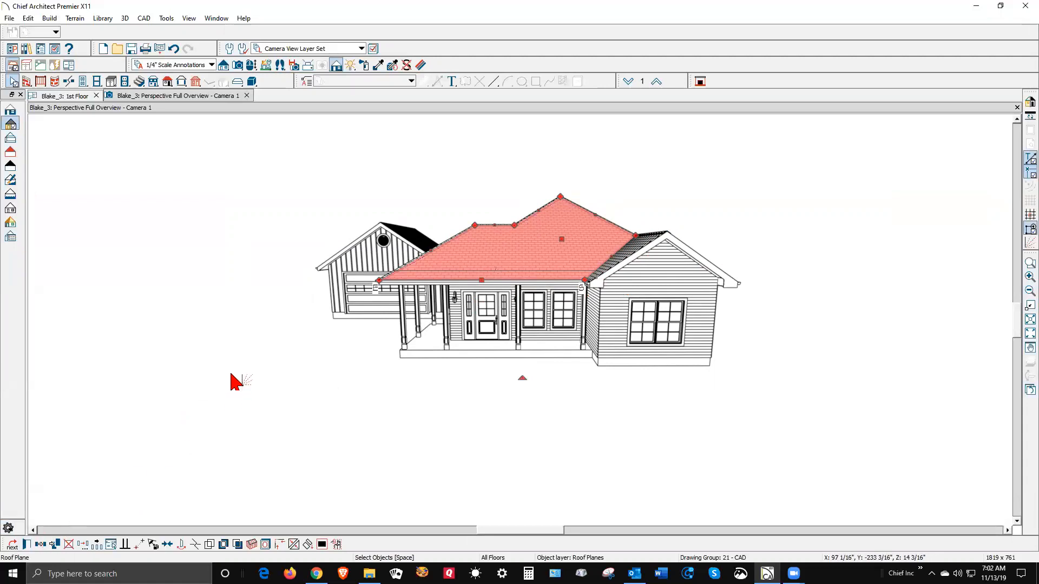
pyautogui.click(26, 546)
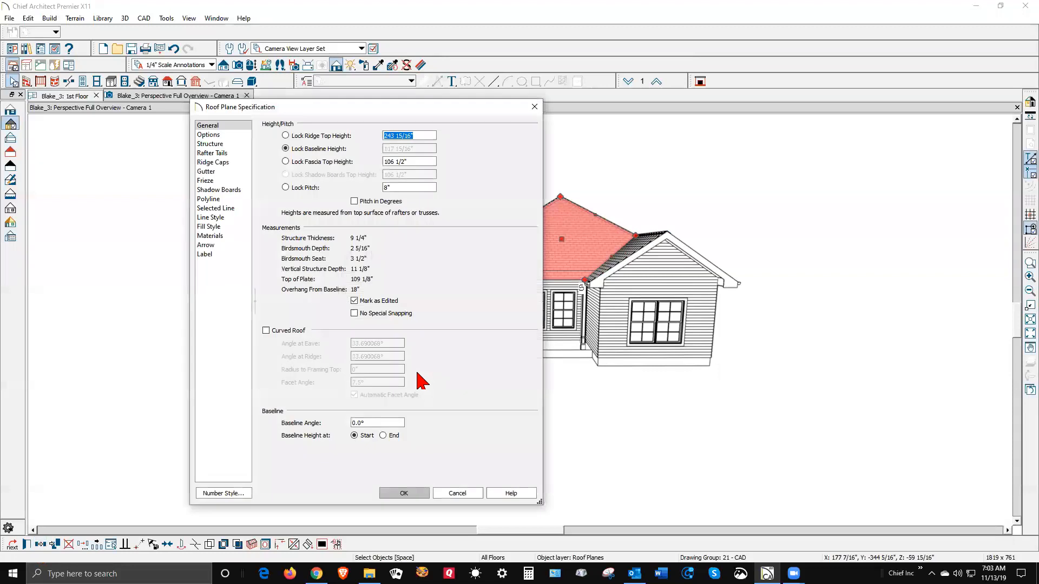
pyautogui.doubleClick(384, 187)
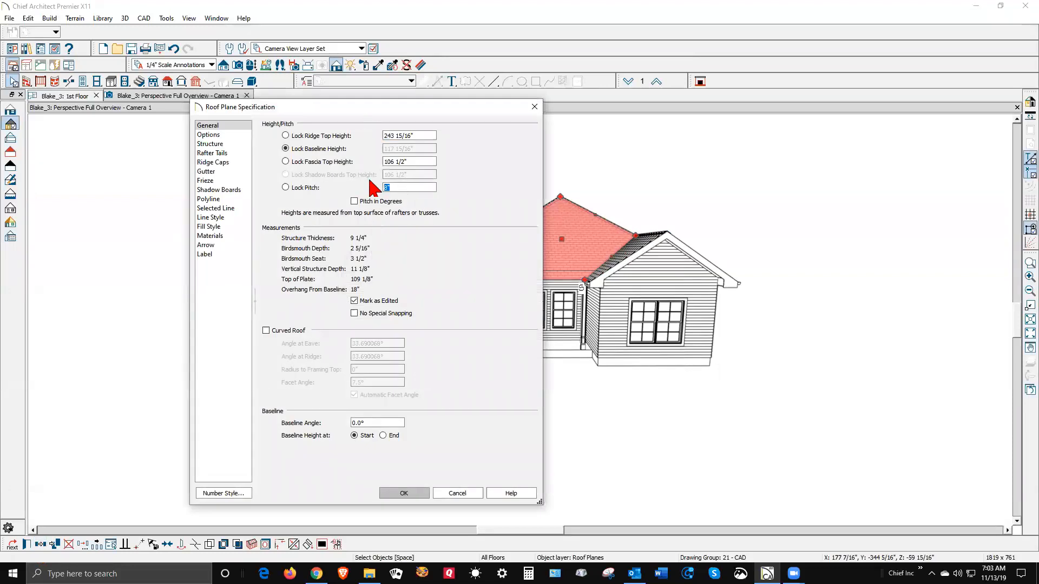
pyautogui.click(461, 492)
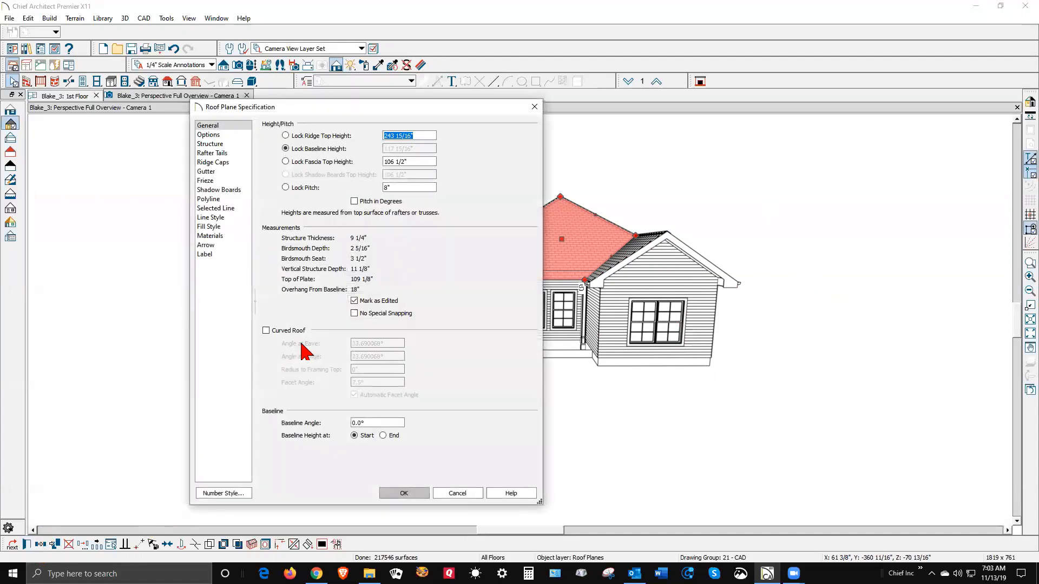
pyautogui.click(415, 187)
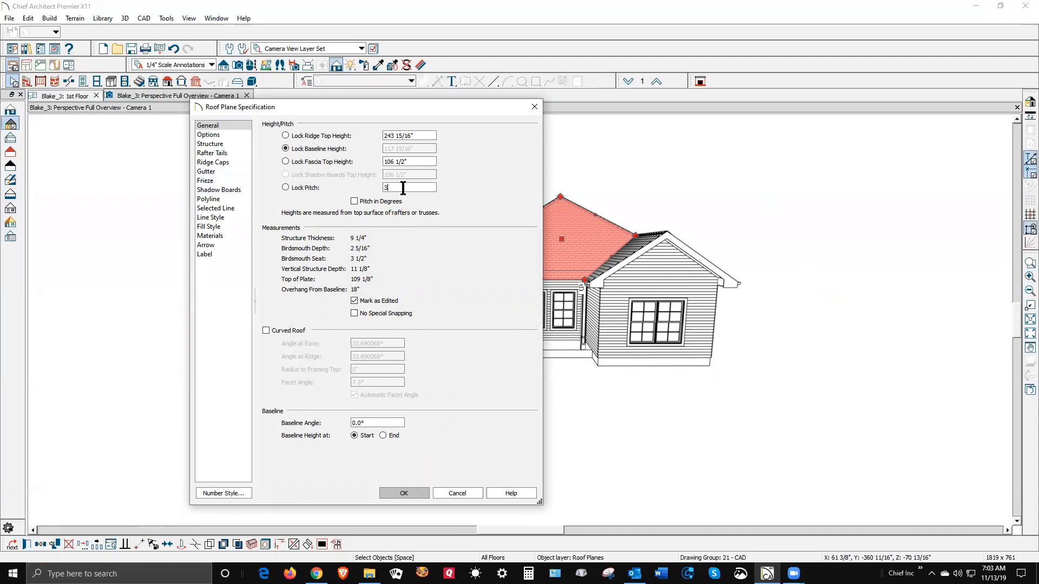
pyautogui.click(415, 493)
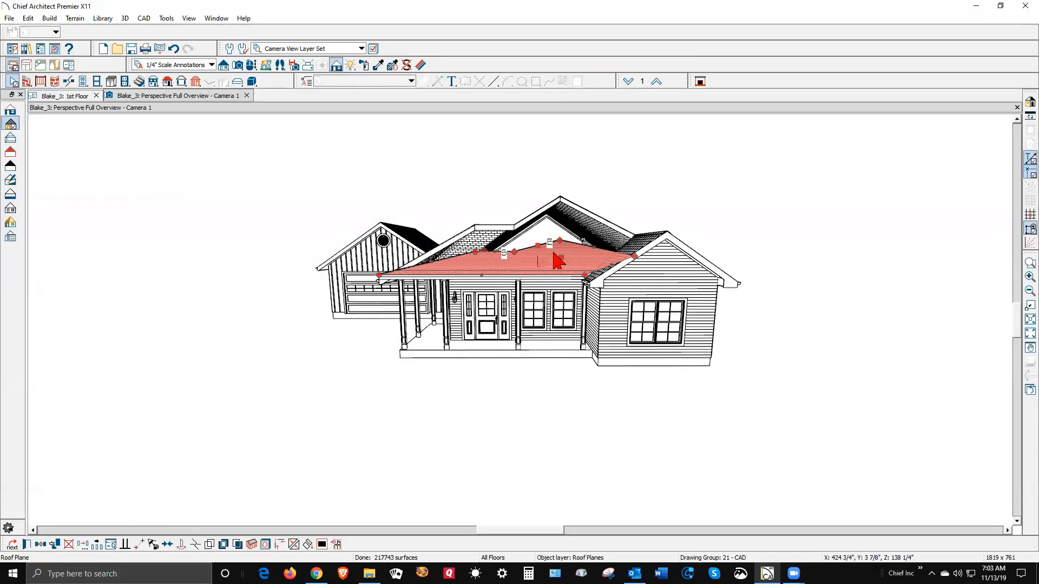
pyautogui.click(724, 290)
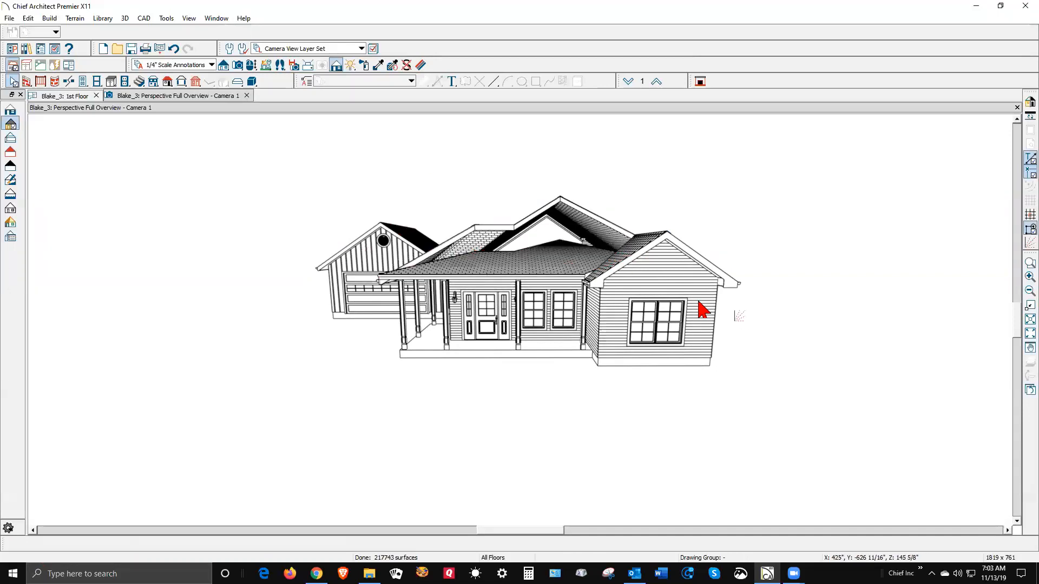
# Step: Deselect the lowered porch roof plane and return to the 1st Floor plan view
pyautogui.click(557, 254)
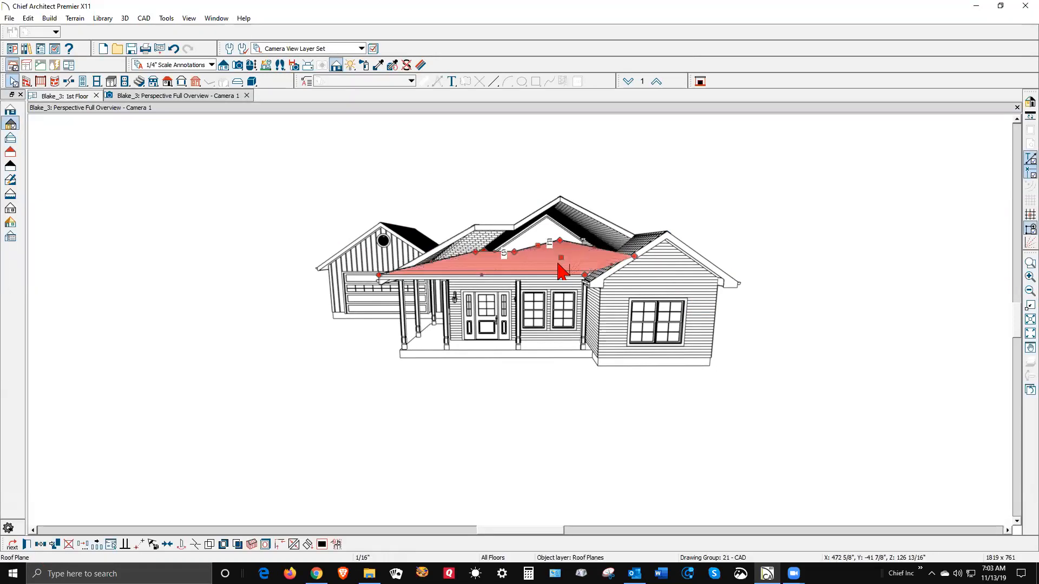
pyautogui.press('Escape')
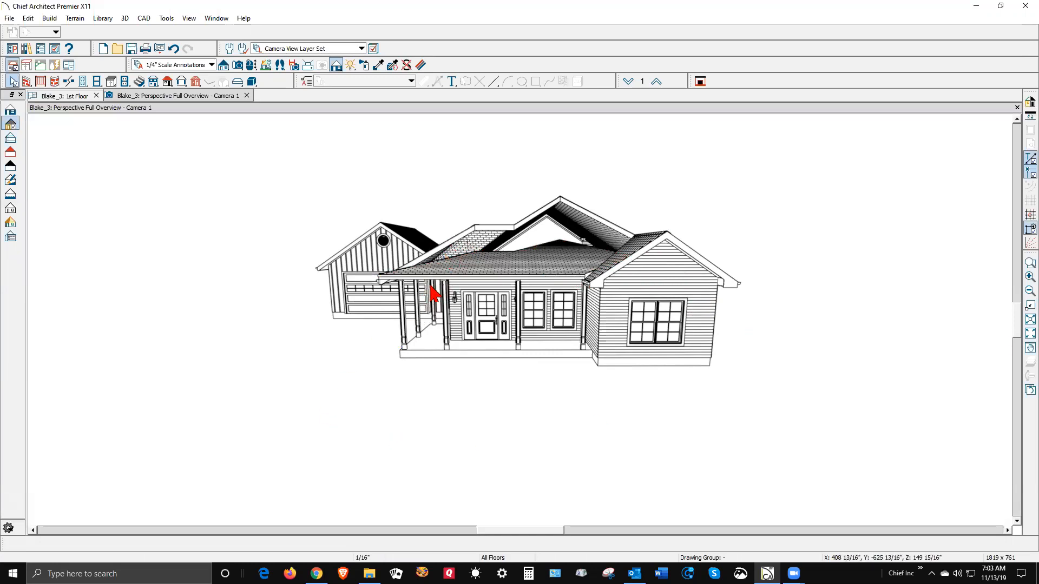
pyautogui.hotkey('ctrl', 'Tab')
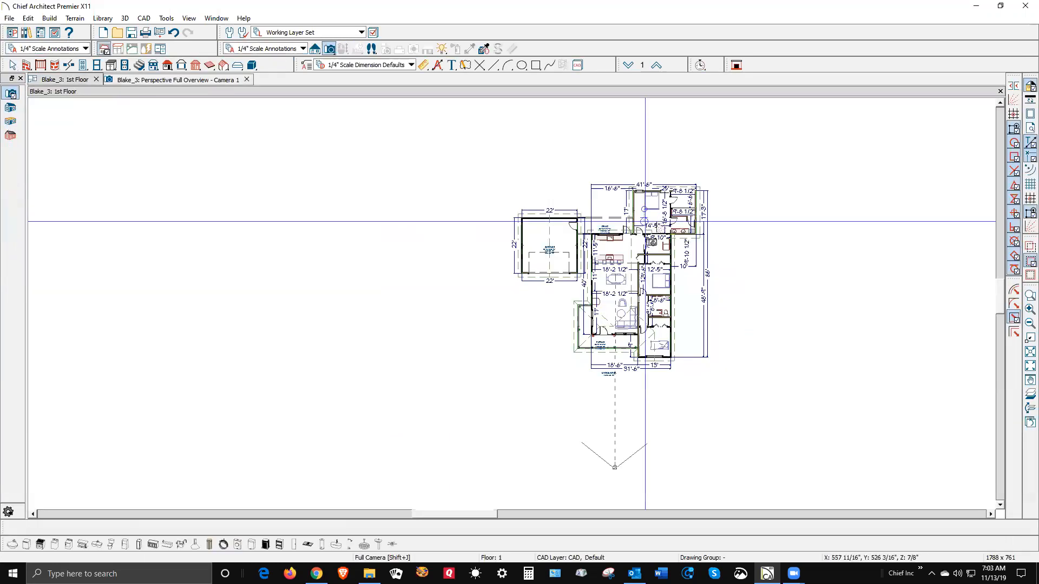
# Step: Lower the pitch of the two roof planes over the side porch to match the front porch roof plane
pyautogui.scroll(2, 591, 308)
pyautogui.scroll(5, 592, 303)
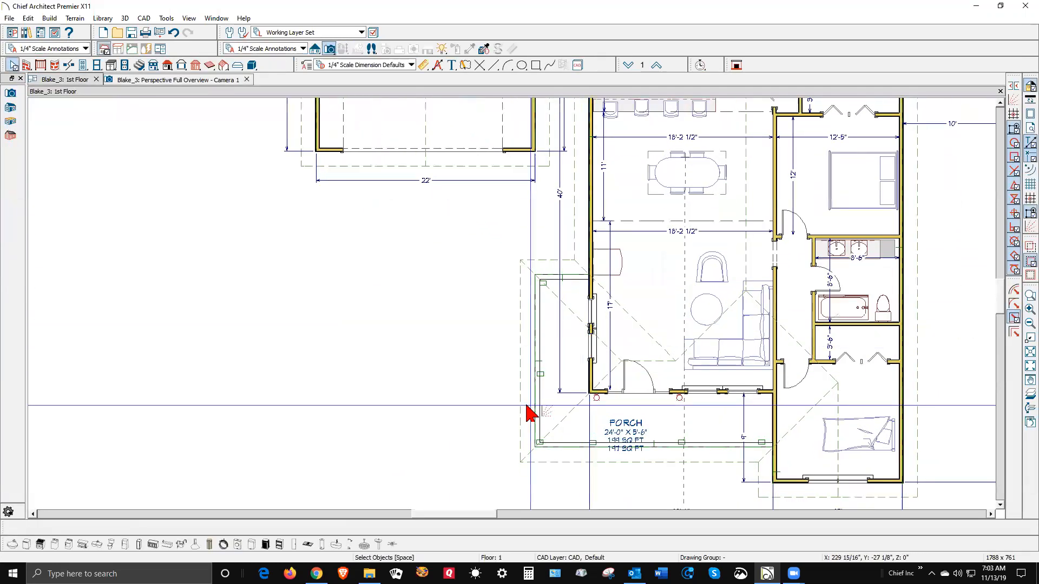
pyautogui.click(524, 393)
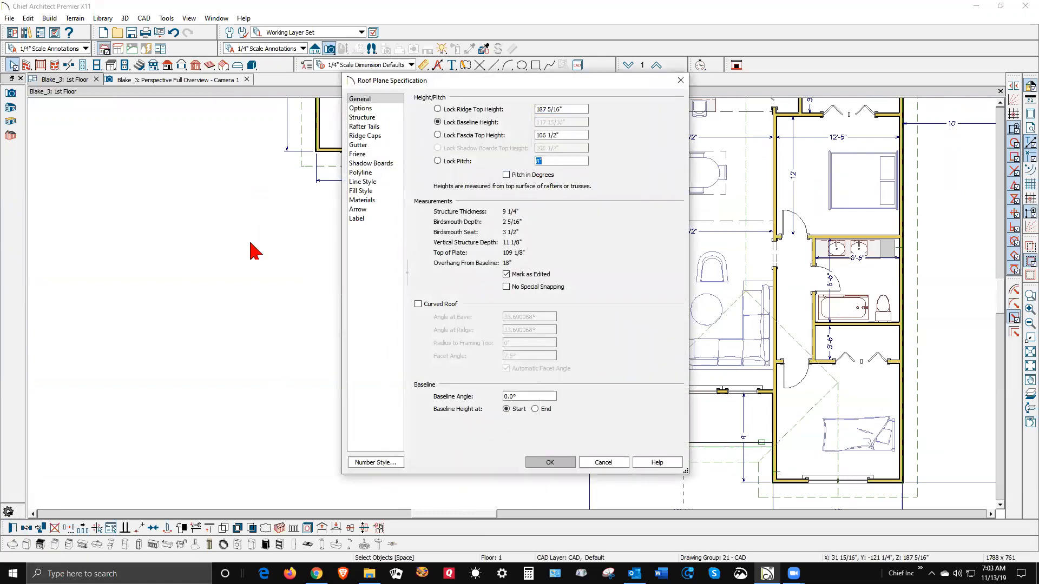
pyautogui.click(561, 462)
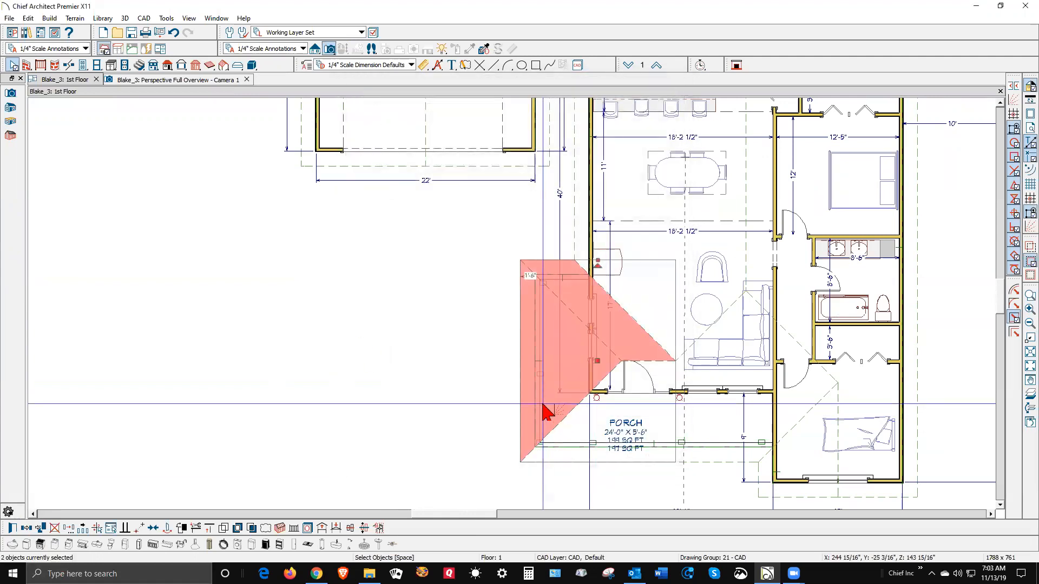
pyautogui.press('Escape')
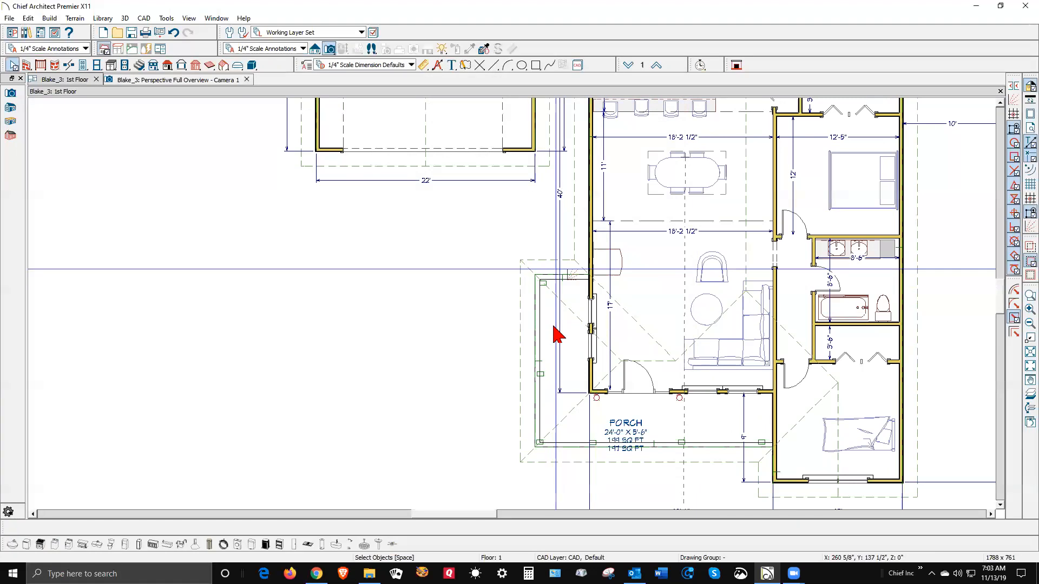
# Step: Trim the small roof plane at the rear end of the side porch so its inner edge lines up with the house side wall
pyautogui.scroll(2, 584, 335)
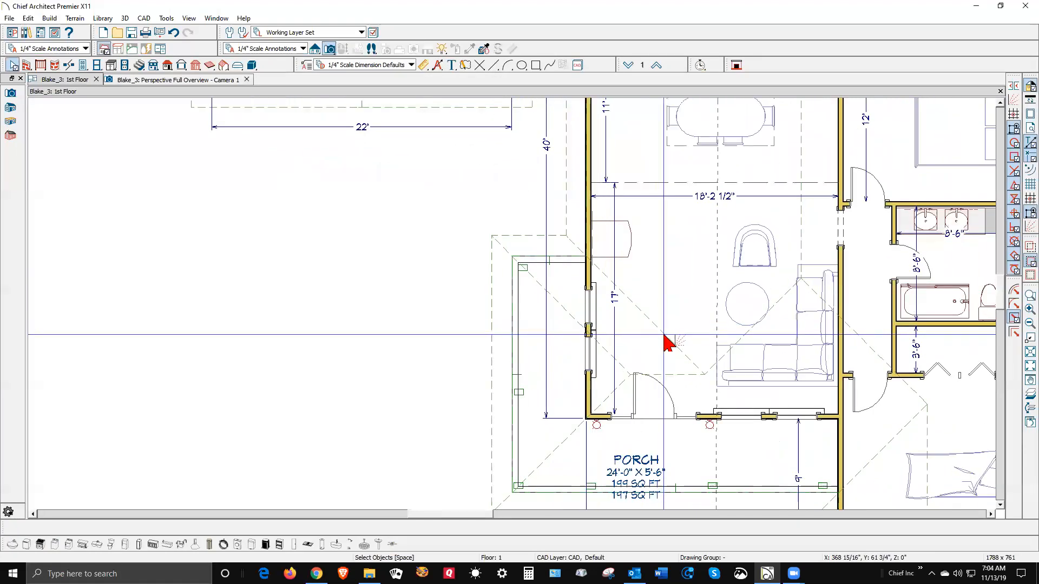
pyautogui.click(701, 363)
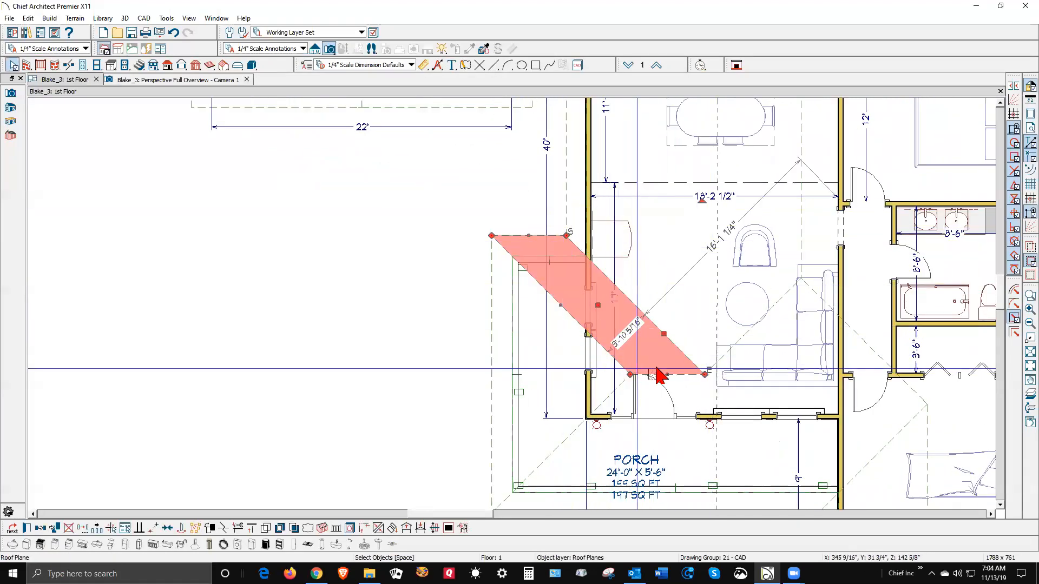
pyautogui.scroll(1, 692, 380)
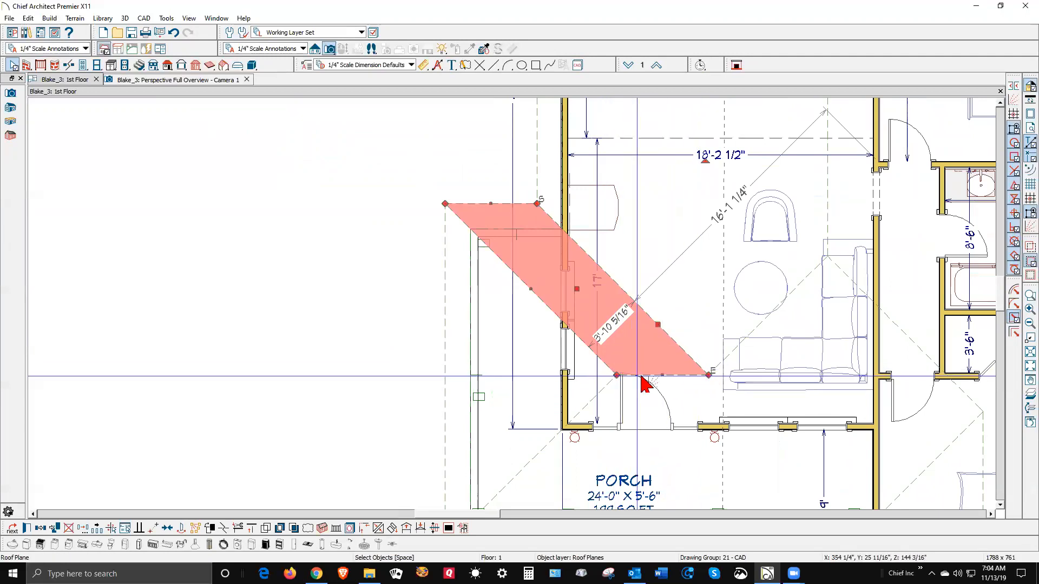
pyautogui.moveTo(662, 375); pyautogui.dragTo(557, 224)
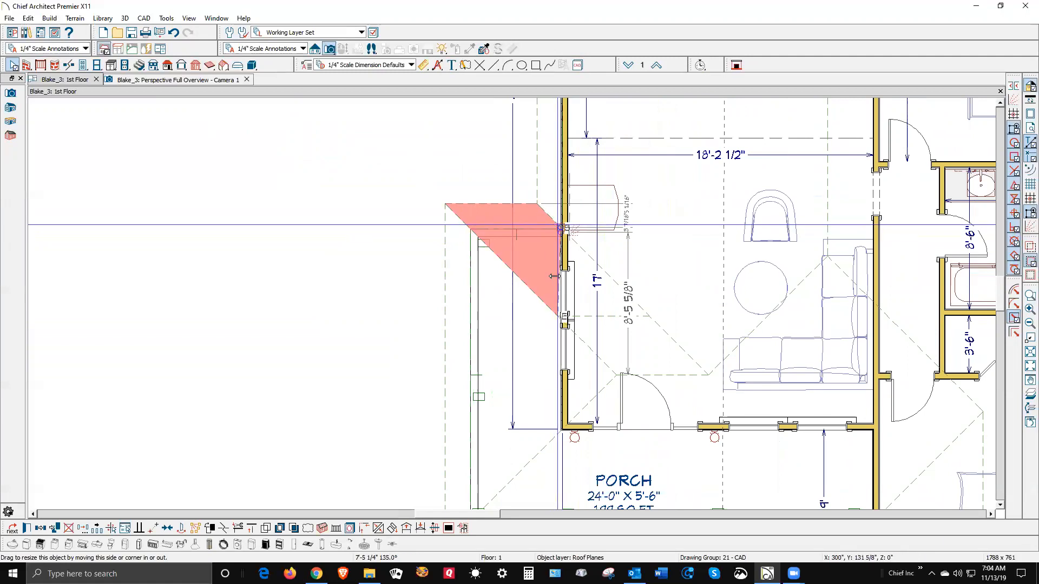
pyautogui.moveTo(554, 276); pyautogui.dragTo(555, 277)
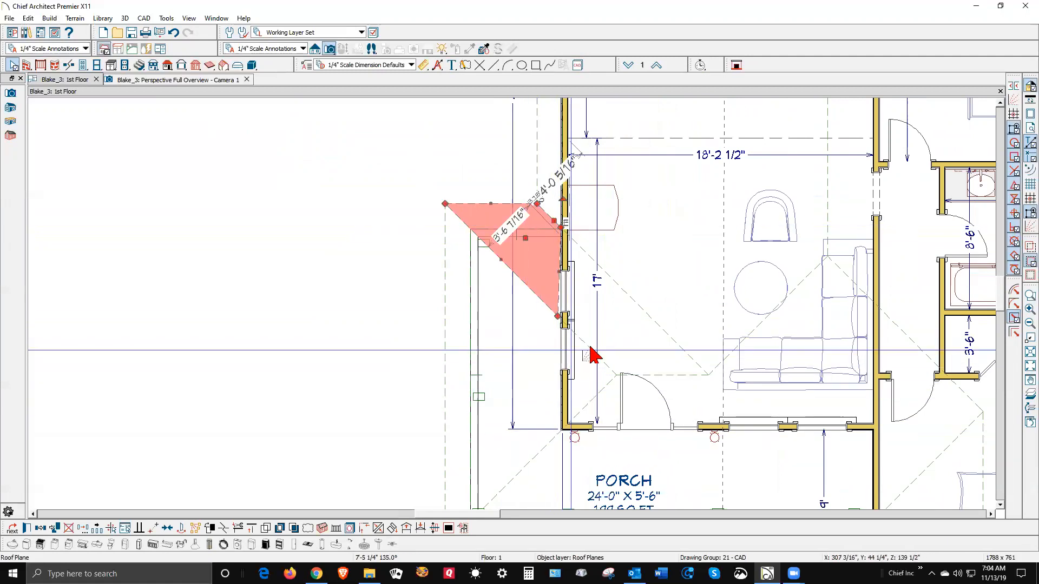
# Step: Delete the 17' living room dimension, then add a break to the side porch roof plane and pull its inner corner to the house corner
pyautogui.click(595, 356)
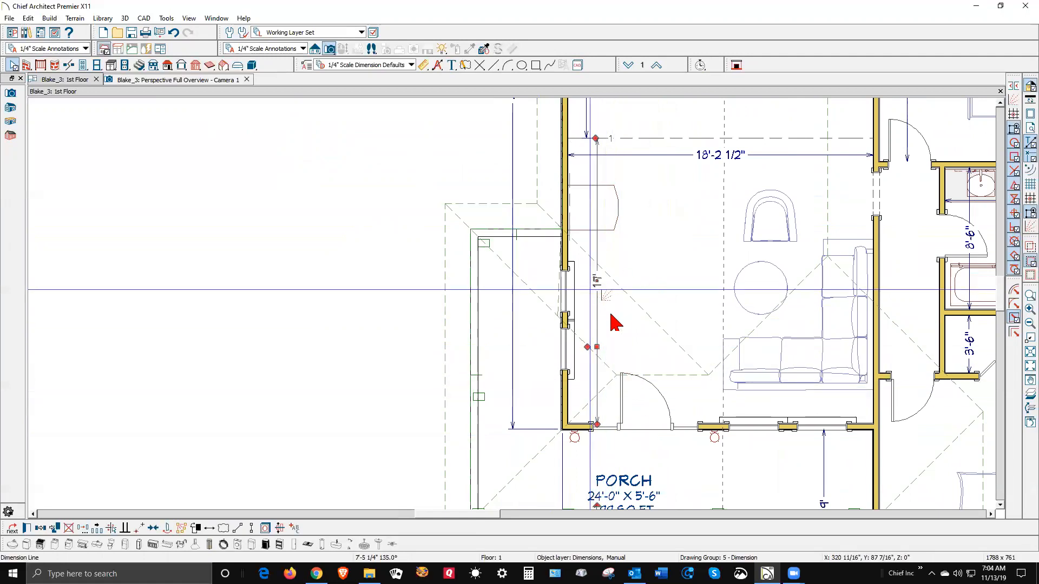
pyautogui.press('Delete')
pyautogui.click(594, 352)
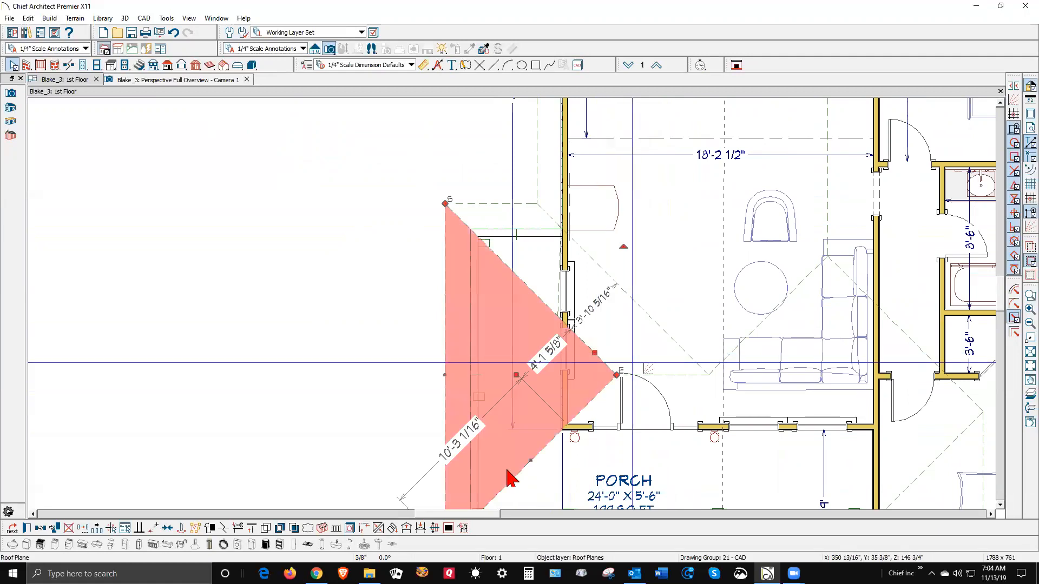
pyautogui.click(223, 527)
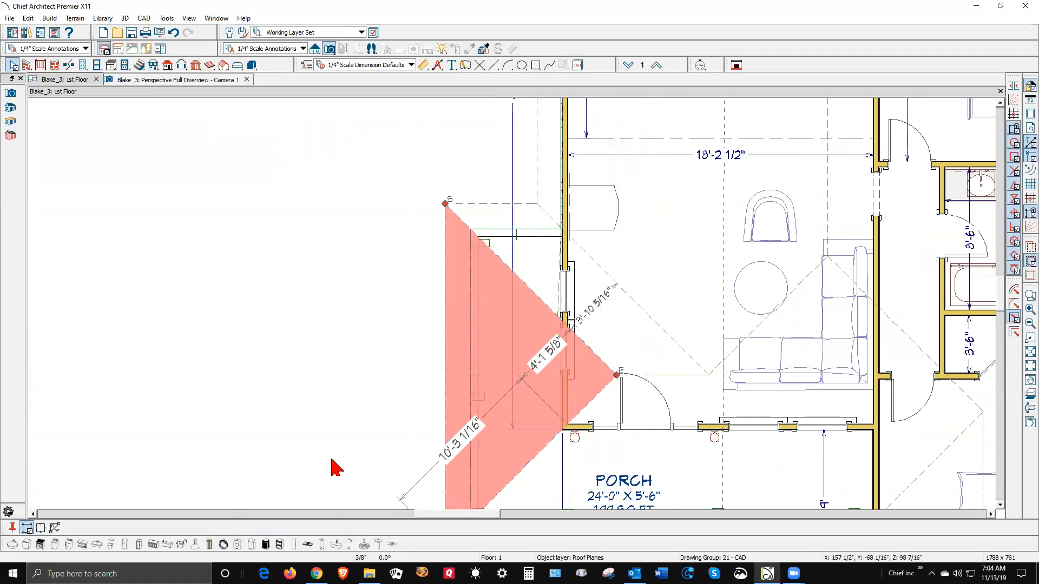
pyautogui.click(560, 321)
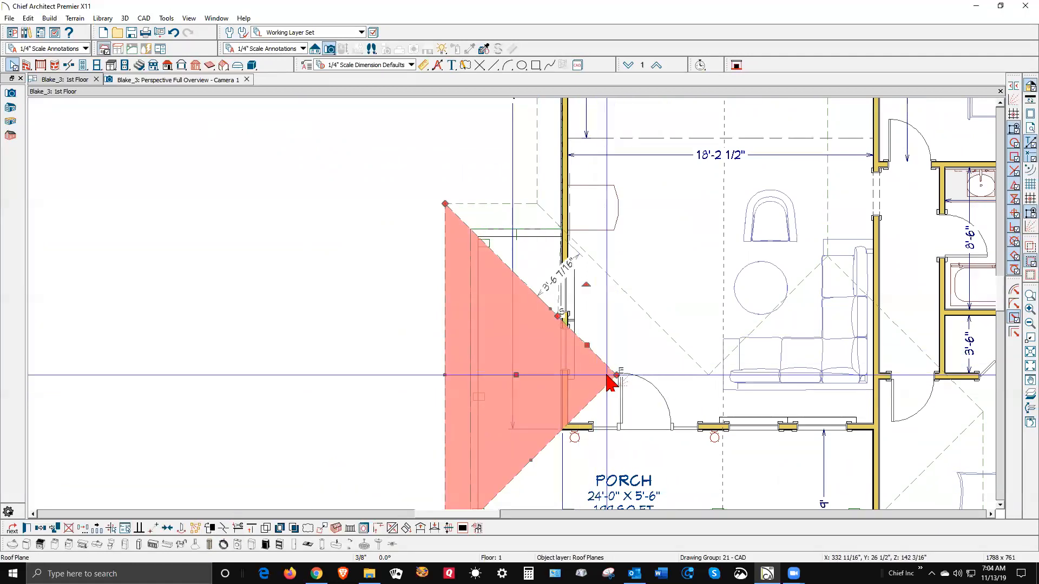
pyautogui.moveTo(605, 390); pyautogui.dragTo(555, 435)
pyautogui.scroll(-4, 638, 298)
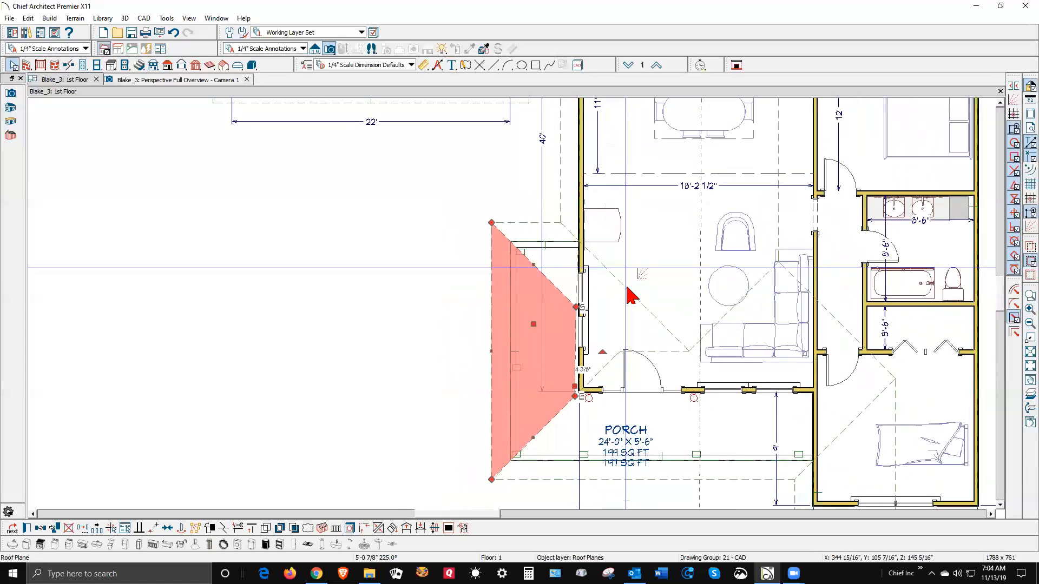
# Step: Pull the short upper edge of the front porch roof plane down to the house's front wall
pyautogui.click(641, 424)
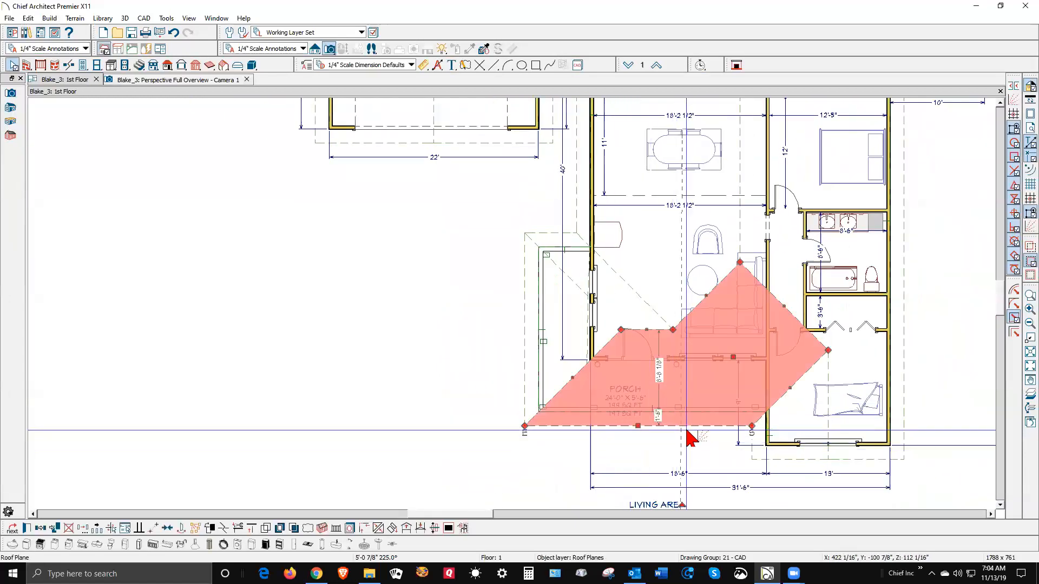
pyautogui.scroll(2, 686, 430)
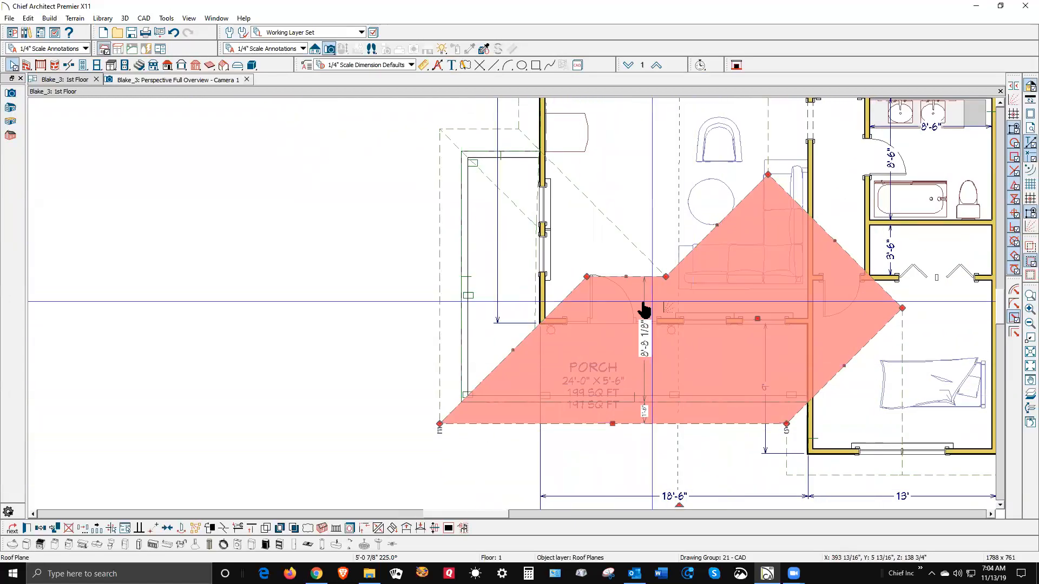
pyautogui.scroll(2, 640, 289)
pyautogui.moveTo(625, 267); pyautogui.dragTo(587, 338)
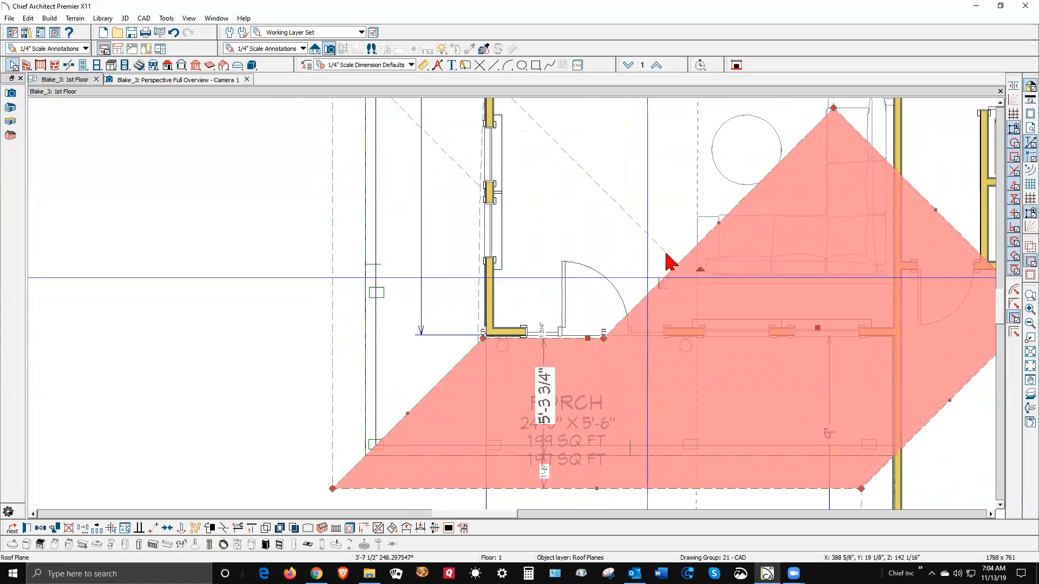
# Step: Move the remaining upper corners of the front porch roof plane so it ends along the front wall and at the bedroom side wall
pyautogui.scroll(-1, 531, 294)
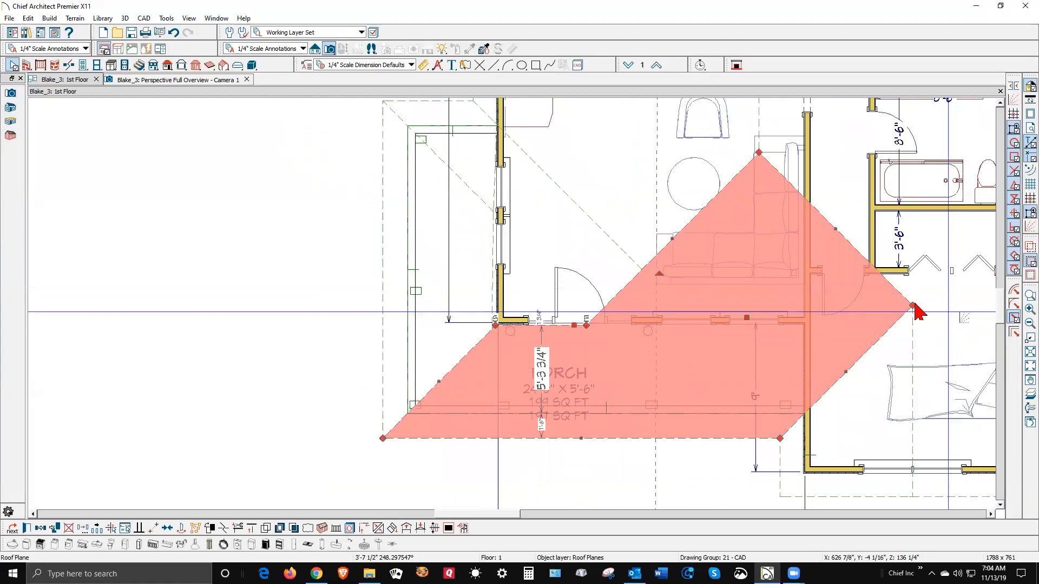
pyautogui.moveTo(912, 305); pyautogui.dragTo(802, 325)
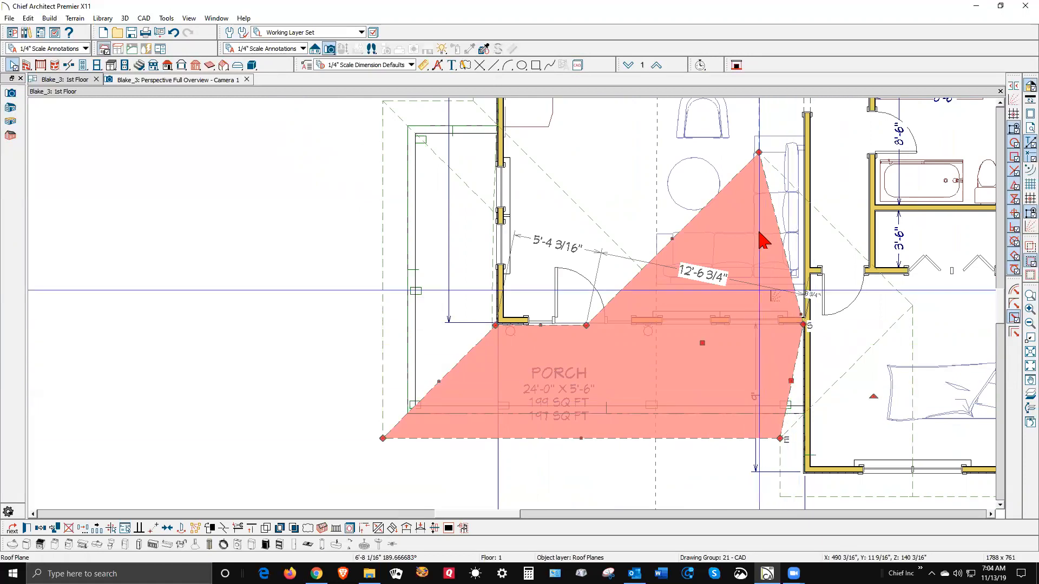
pyautogui.moveTo(759, 152); pyautogui.dragTo(589, 325)
pyautogui.scroll(1, 600, 348)
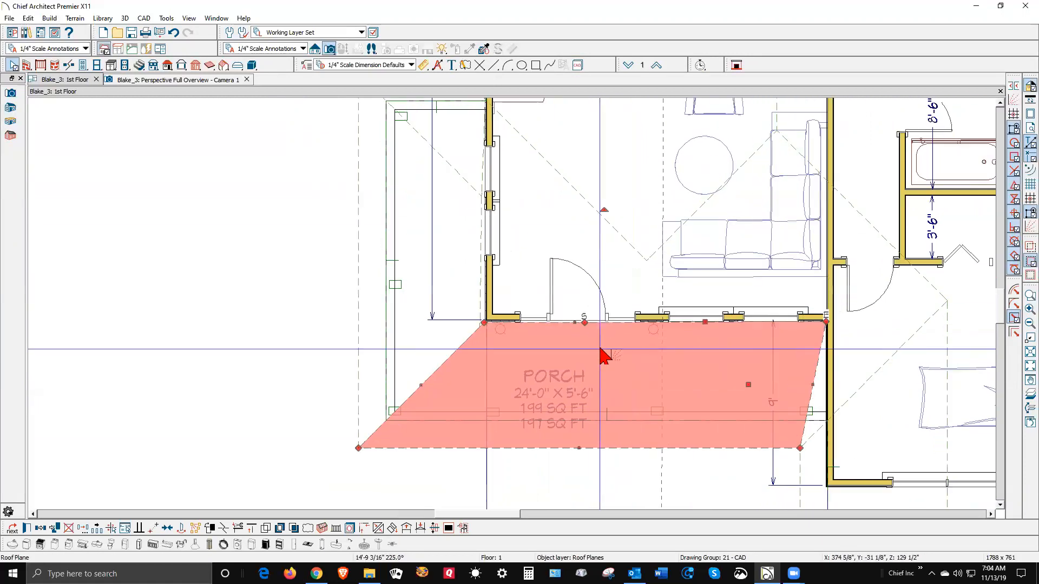
pyautogui.scroll(2, 599, 349)
pyautogui.moveTo(701, 316); pyautogui.dragTo(945, 307)
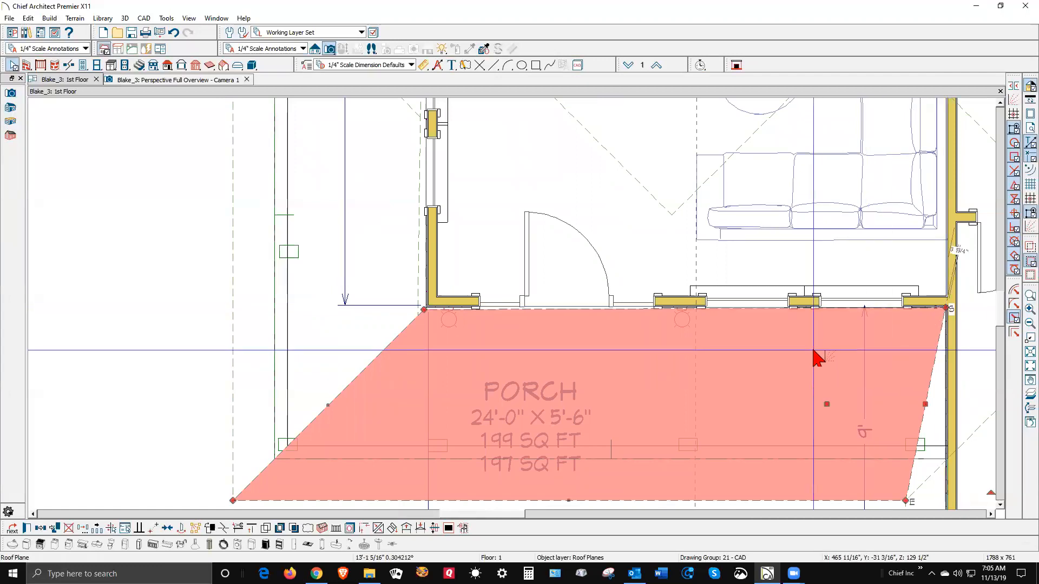
pyautogui.press('Escape')
pyautogui.scroll(-3, 788, 336)
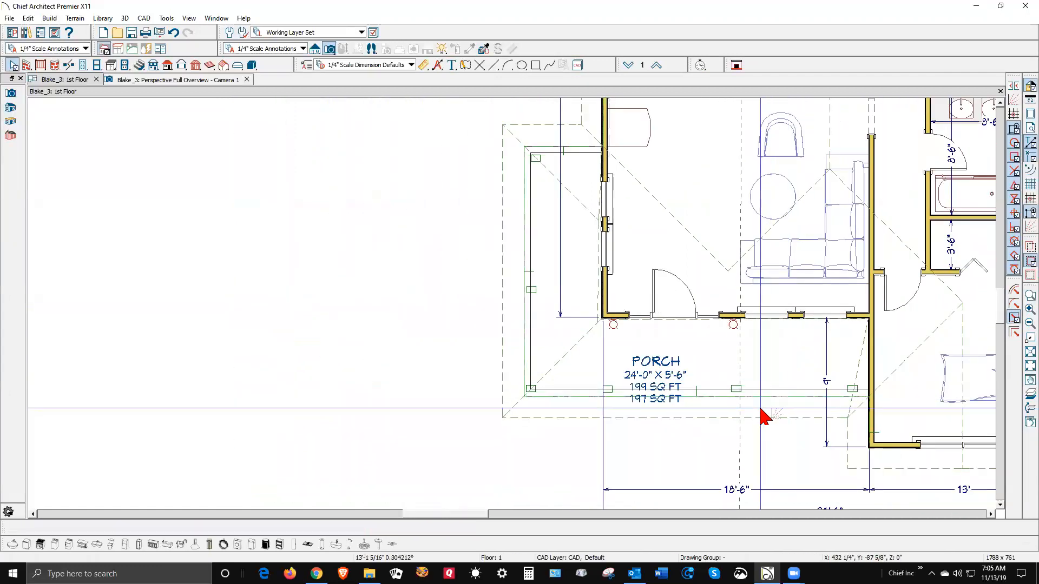
pyautogui.click(765, 418)
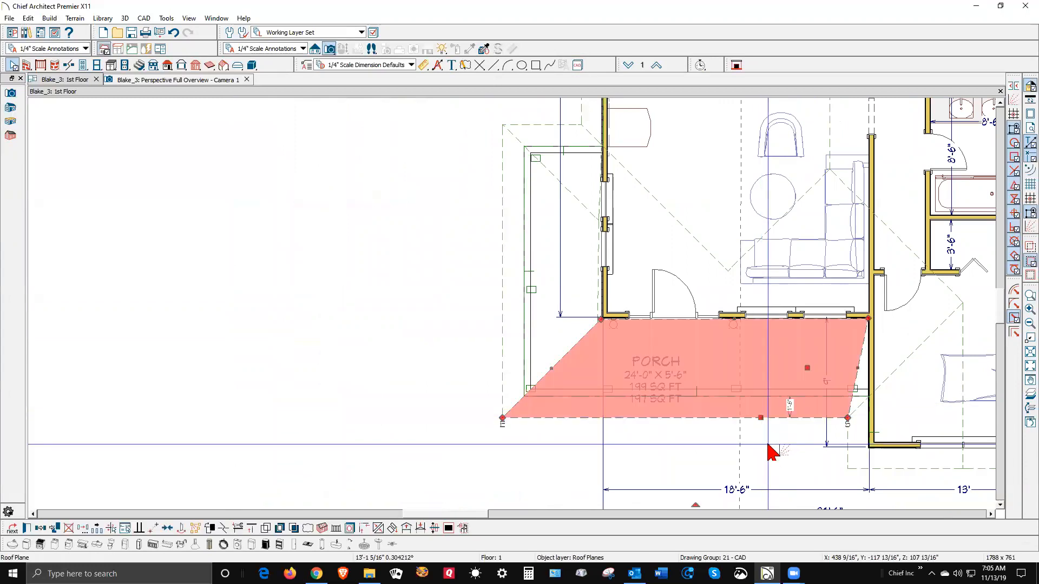
pyautogui.press('Escape')
pyautogui.scroll(-3, 654, 417)
pyautogui.scroll(2, 646, 287)
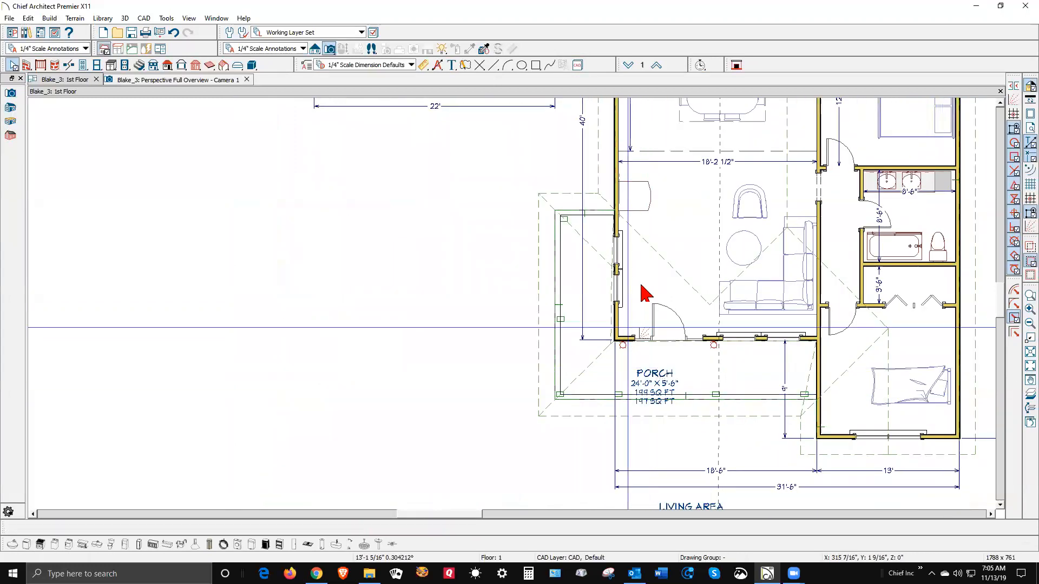
pyautogui.scroll(-2, 666, 294)
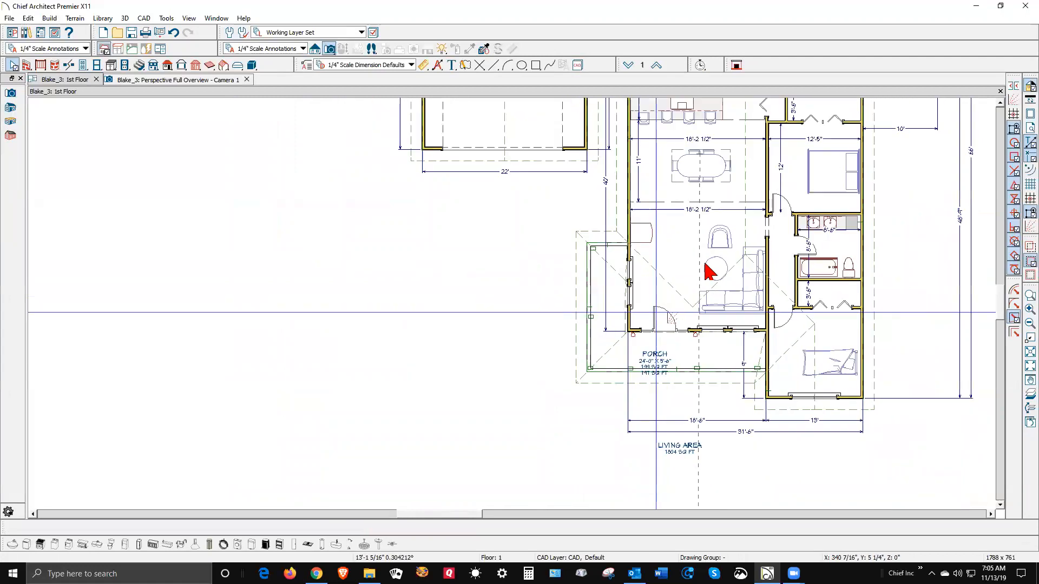
pyautogui.click(733, 264)
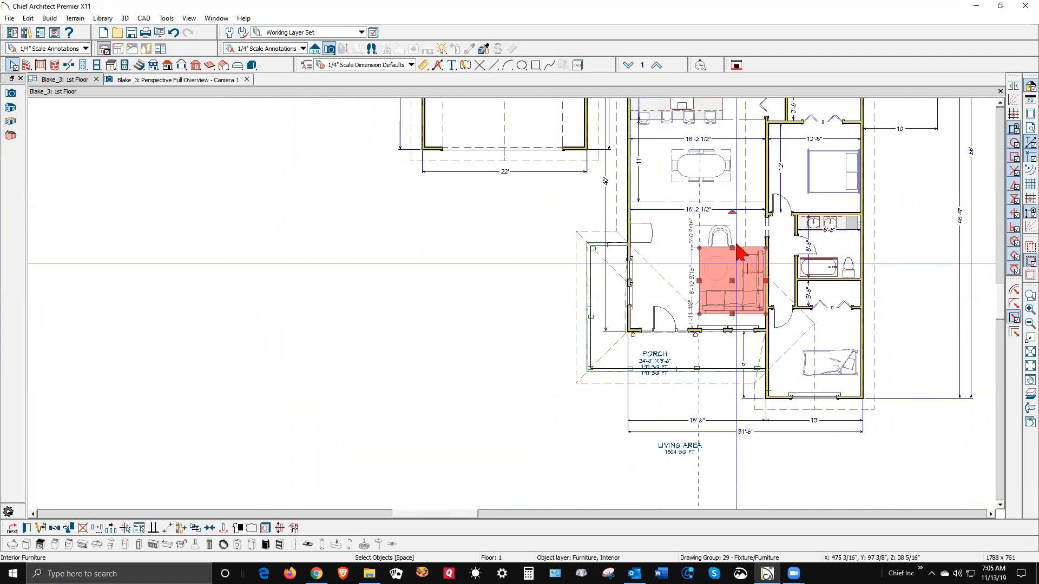
pyautogui.press('Escape')
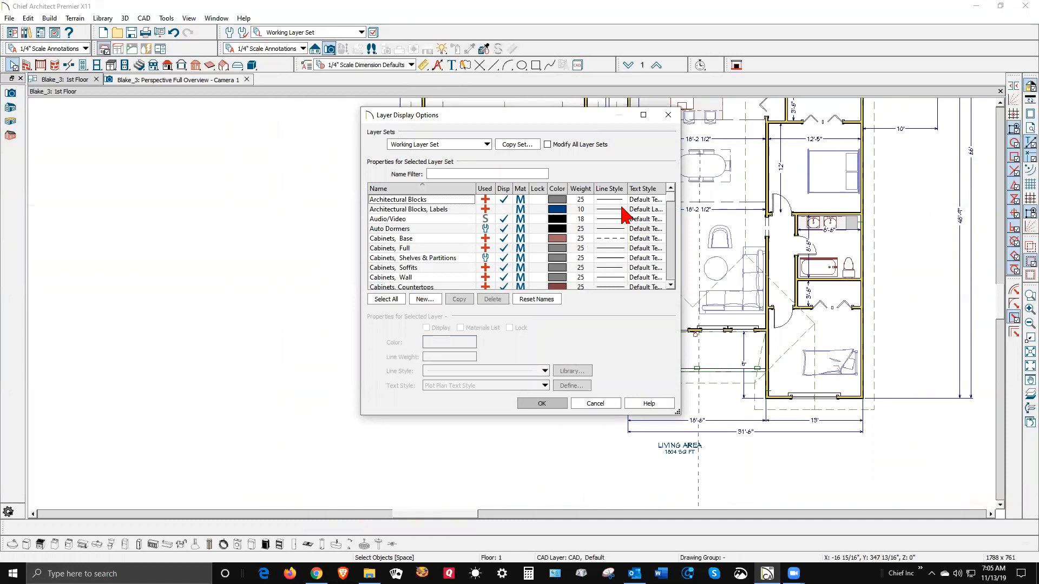
# Step: Turn off display of the Architectural Blocks, Furniture, Interior and Furniture, Exterior layers in the Working Layer Set
pyautogui.click(507, 209)
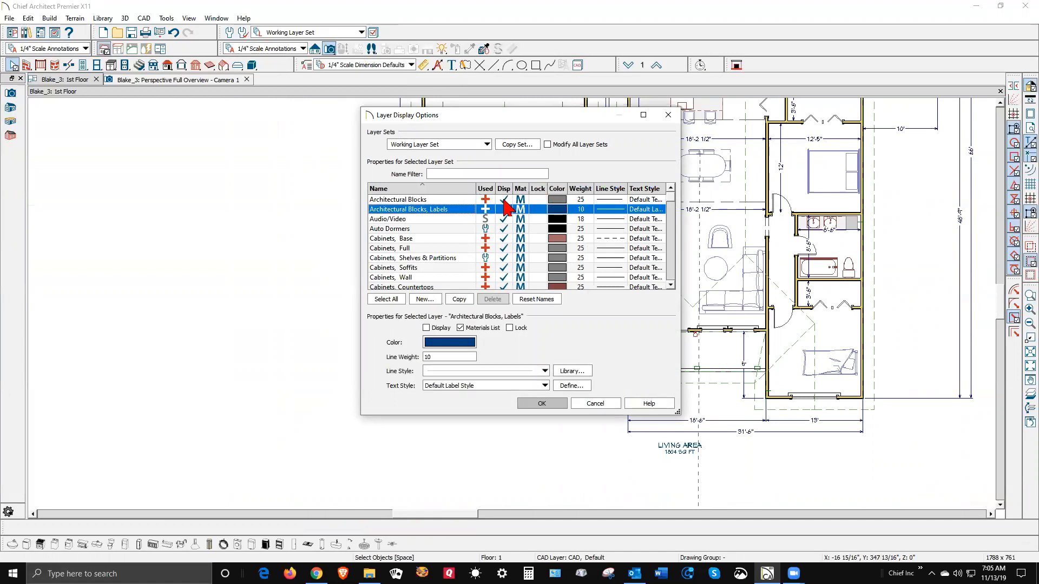
pyautogui.click(504, 200)
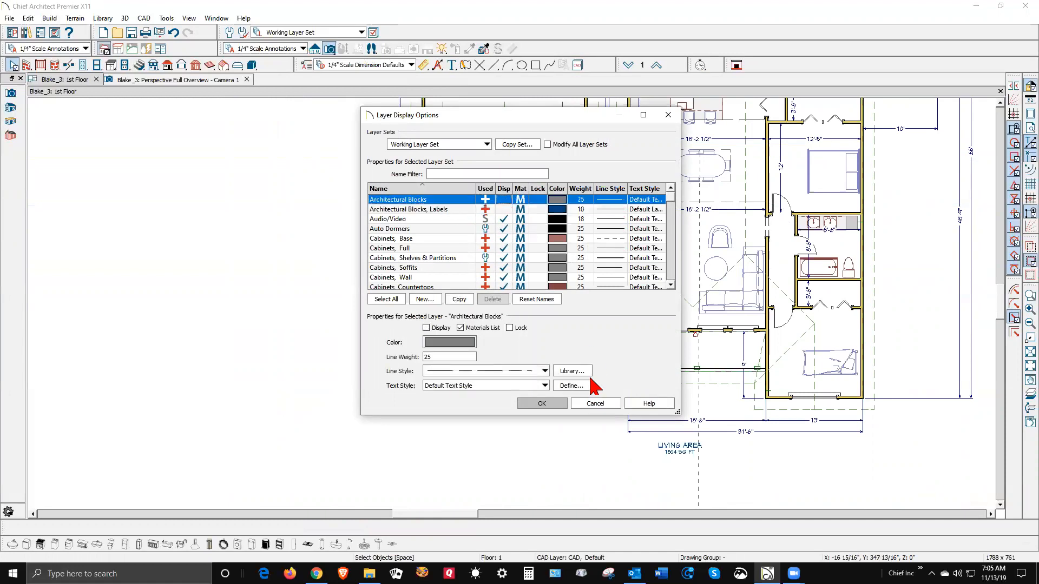
pyautogui.click(468, 251)
pyautogui.press('f')
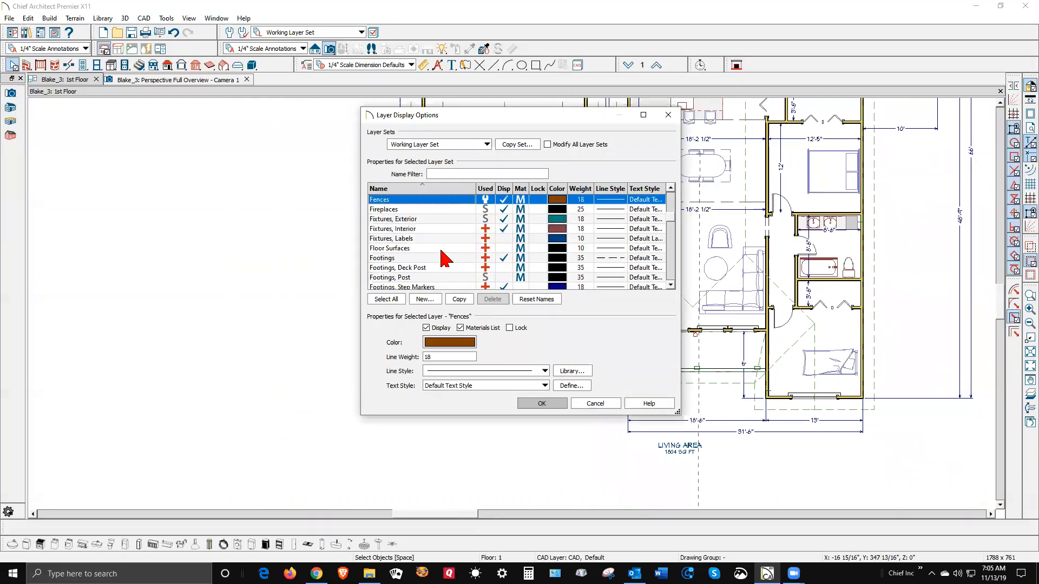
pyautogui.scroll(-1, 445, 258)
pyautogui.scroll(-5, 445, 258)
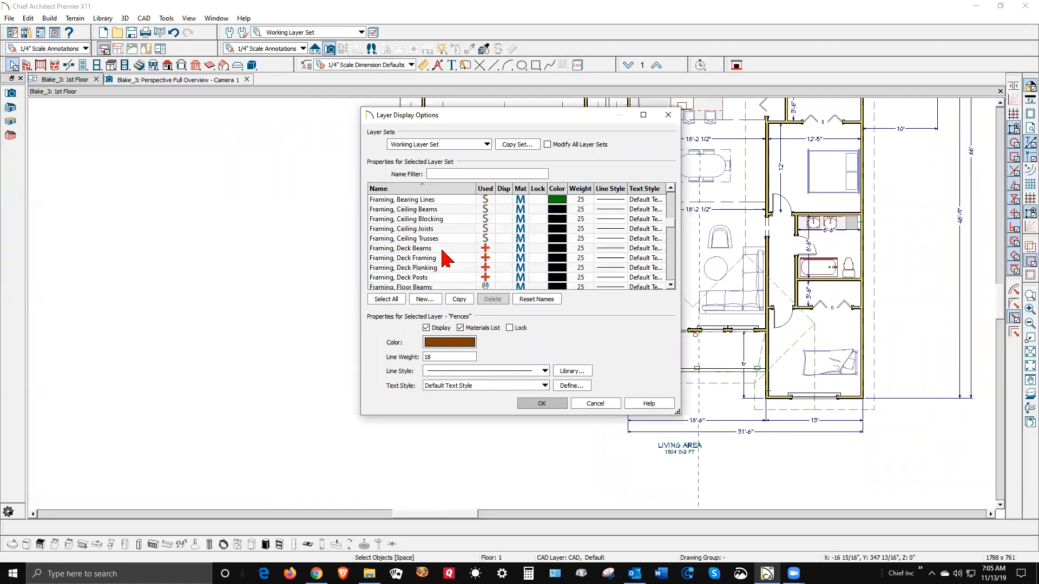
pyautogui.scroll(-5, 444, 258)
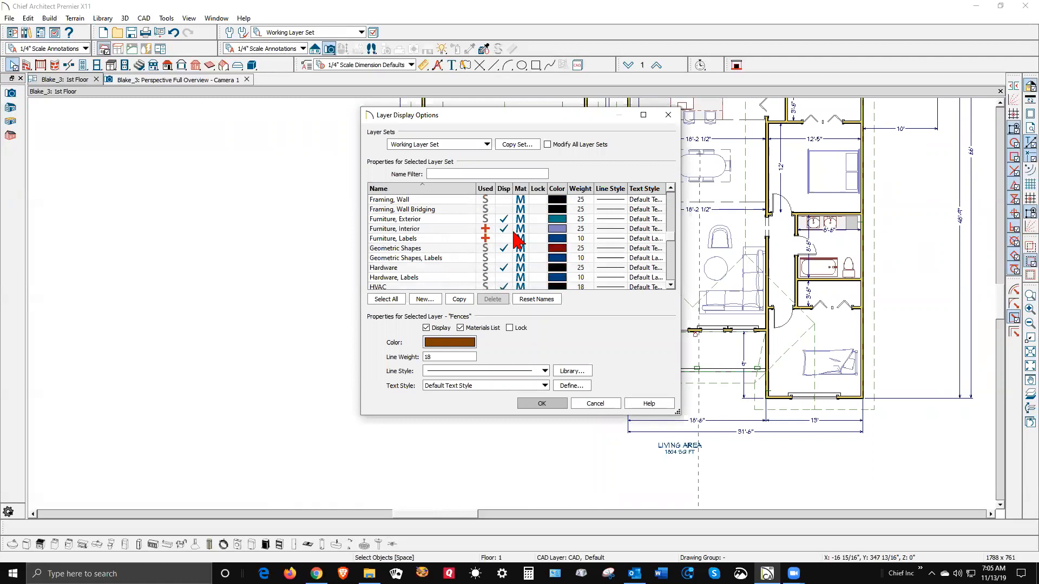
pyautogui.click(501, 227)
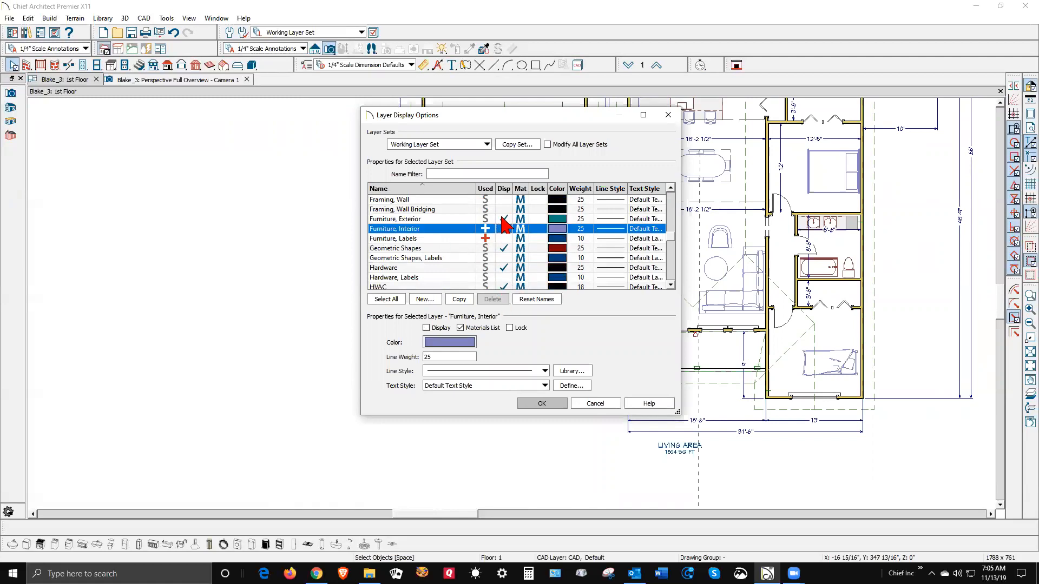
pyautogui.click(502, 217)
pyautogui.scroll(1, 504, 258)
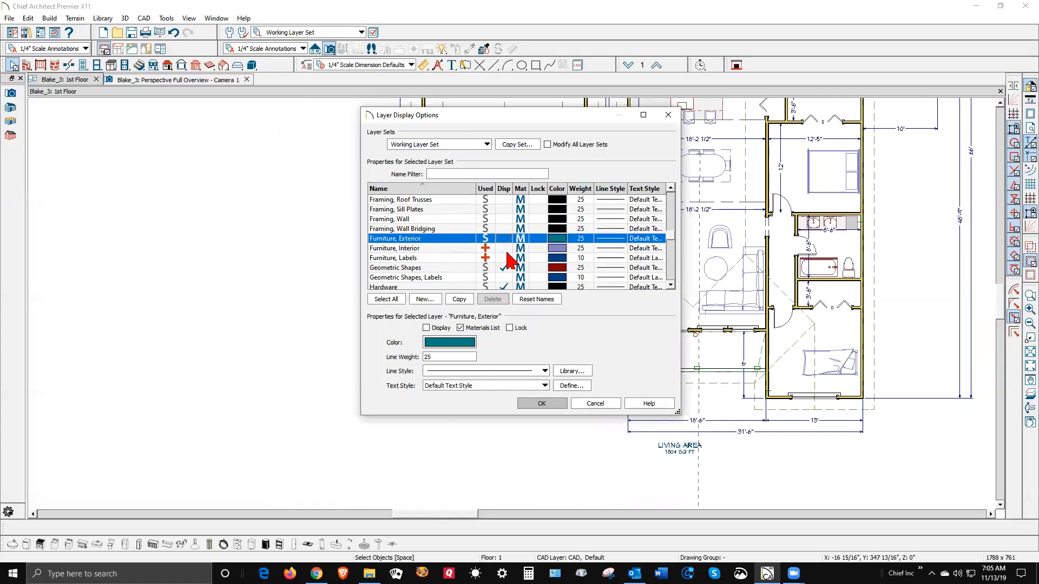
pyautogui.click(530, 403)
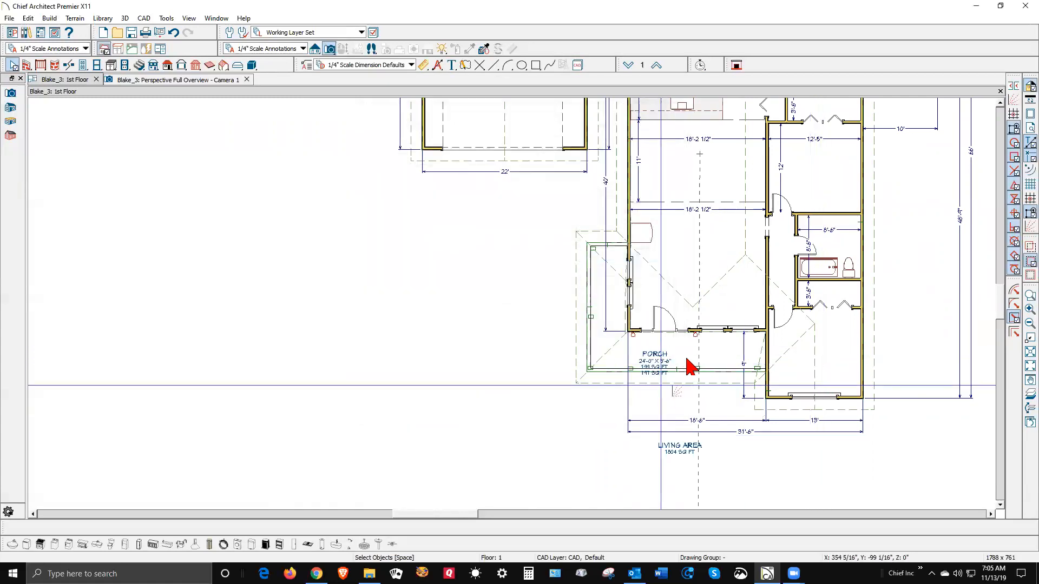
# Step: Extend the front ridge corner of the main roof's bedroom-side plane about 9' forward, level with the bedroom gable's ridge end
pyautogui.scroll(1, 755, 301)
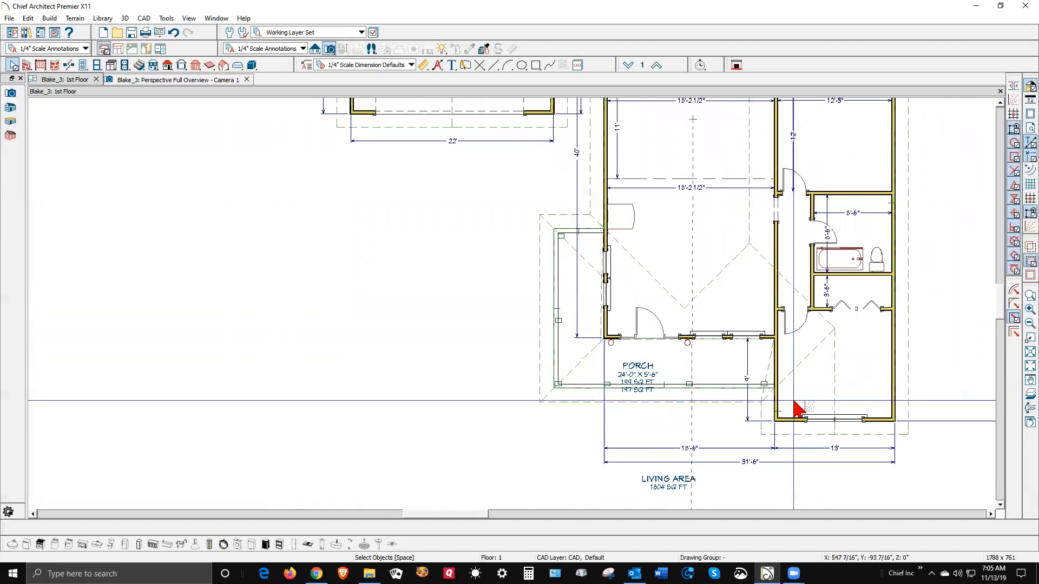
pyautogui.click(757, 253)
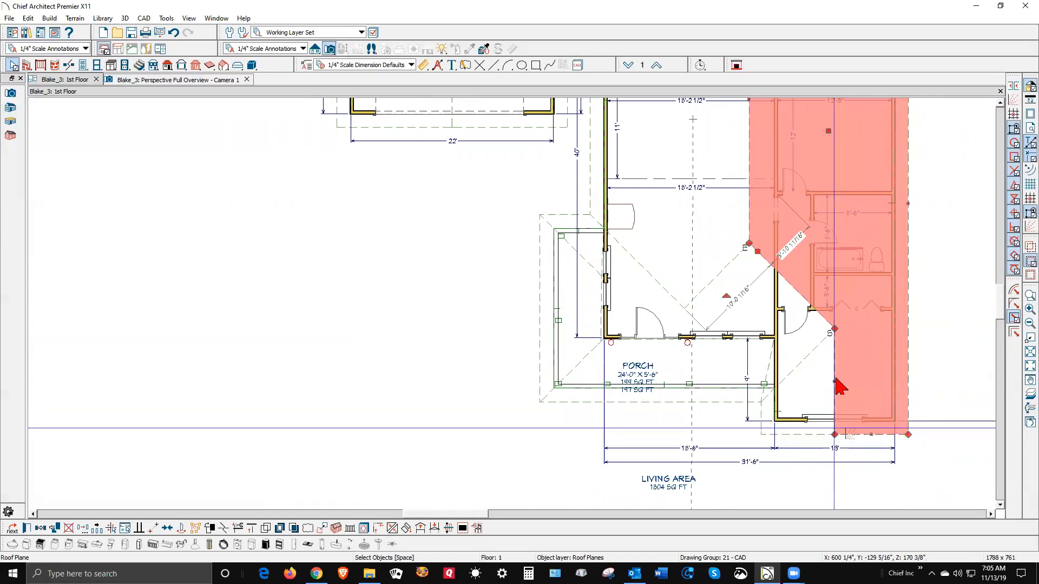
pyautogui.moveTo(749, 243); pyautogui.dragTo(748, 326)
pyautogui.press('Escape')
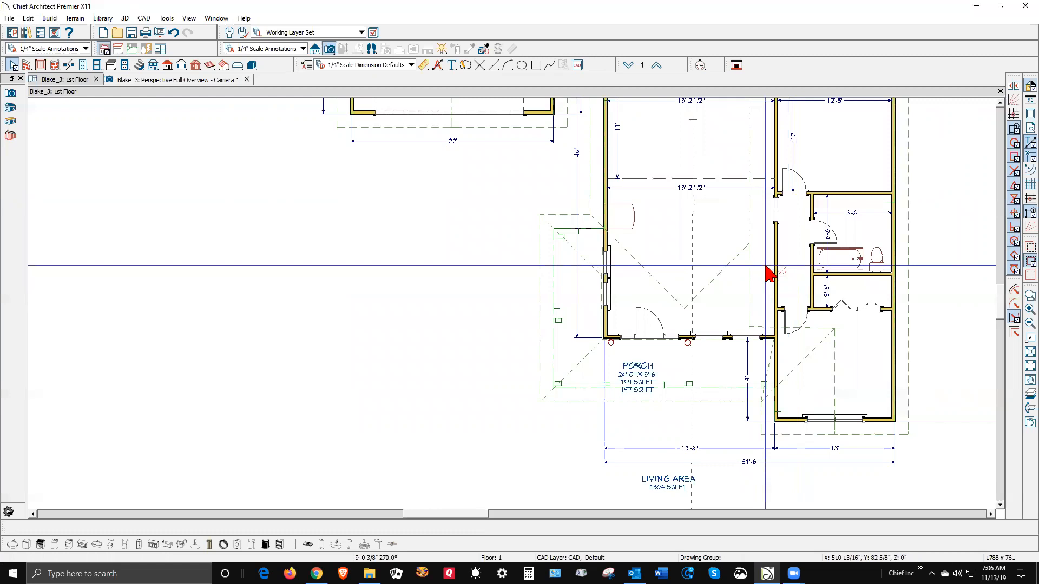
# Step: In the 3D overview seen from above, pull the living-side main roof plane's ridge corner forward to the opposite plane's ridge end
pyautogui.hotkey('ctrl', 'Tab')
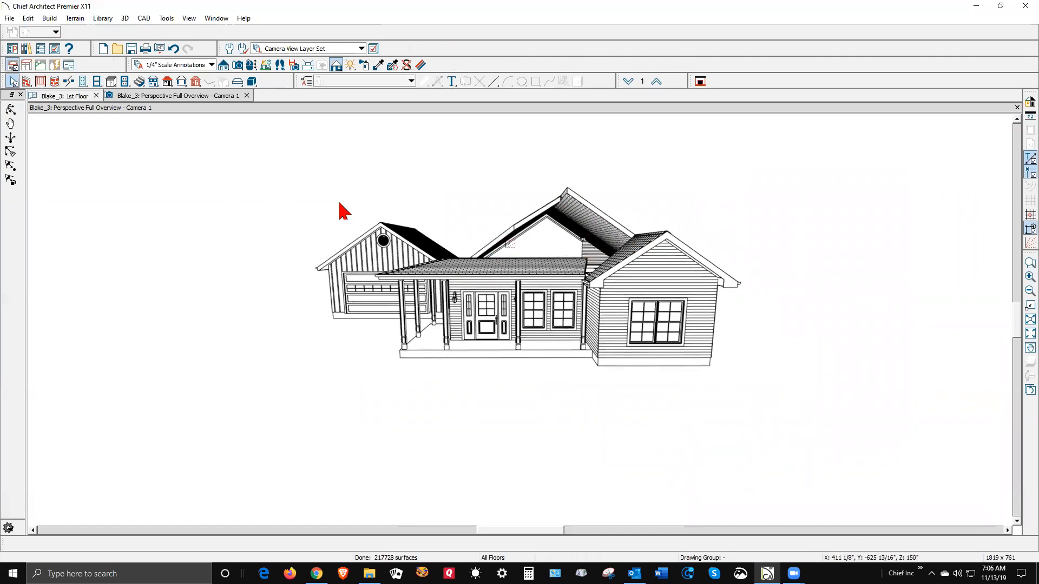
pyautogui.moveTo(375, 203); pyautogui.dragTo(611, 369)
pyautogui.press('space')
pyautogui.scroll(2, 563, 318)
pyautogui.click(583, 280)
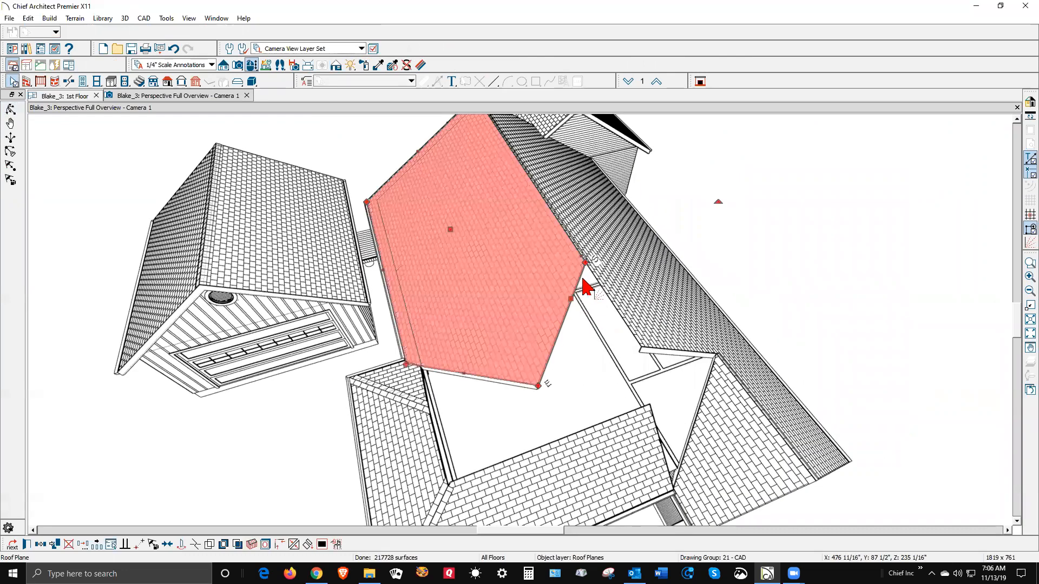
pyautogui.moveTo(599, 289); pyautogui.dragTo(624, 330)
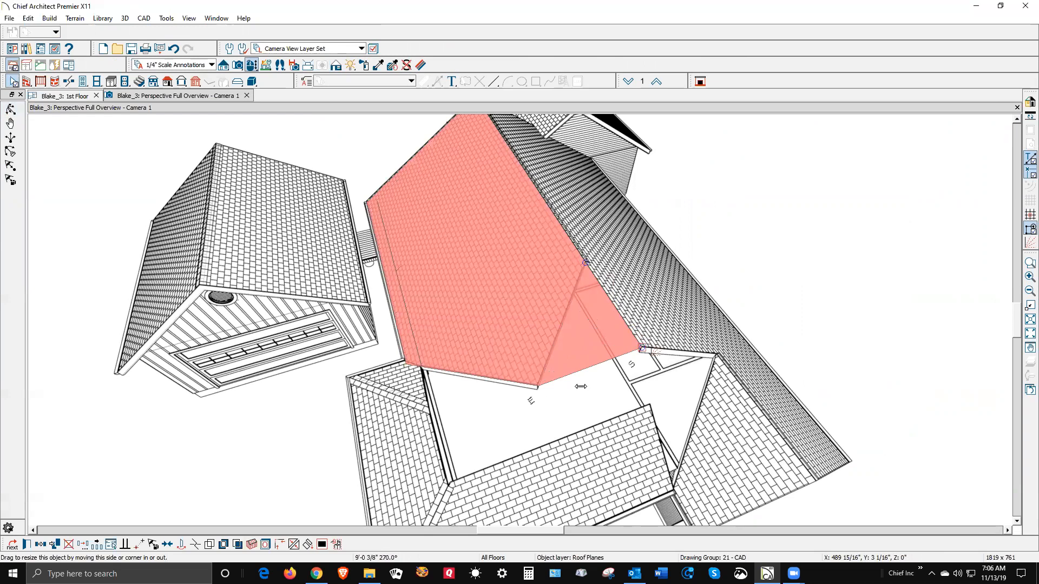
pyautogui.press('Escape')
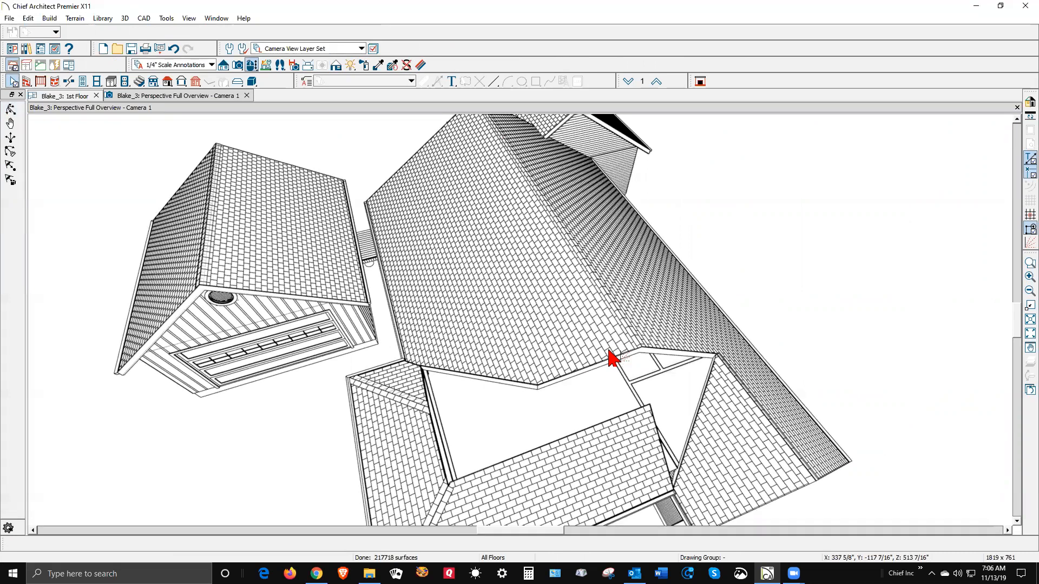
# Step: Tile the camera view and the floor plan side by side, with the whole plan fitted in its window
pyautogui.hotkey('shift', 'v')
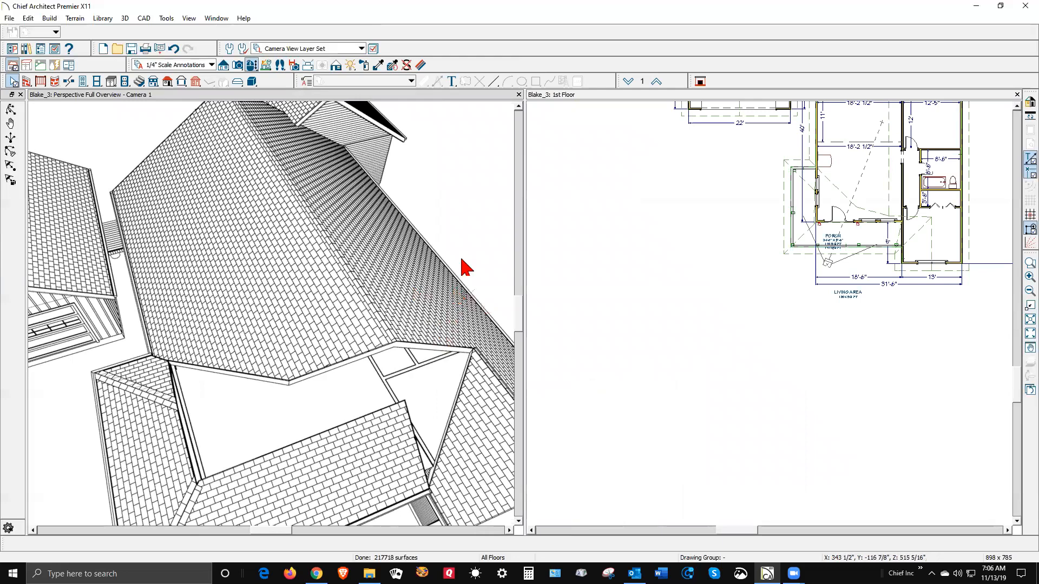
pyautogui.scroll(-3, 465, 268)
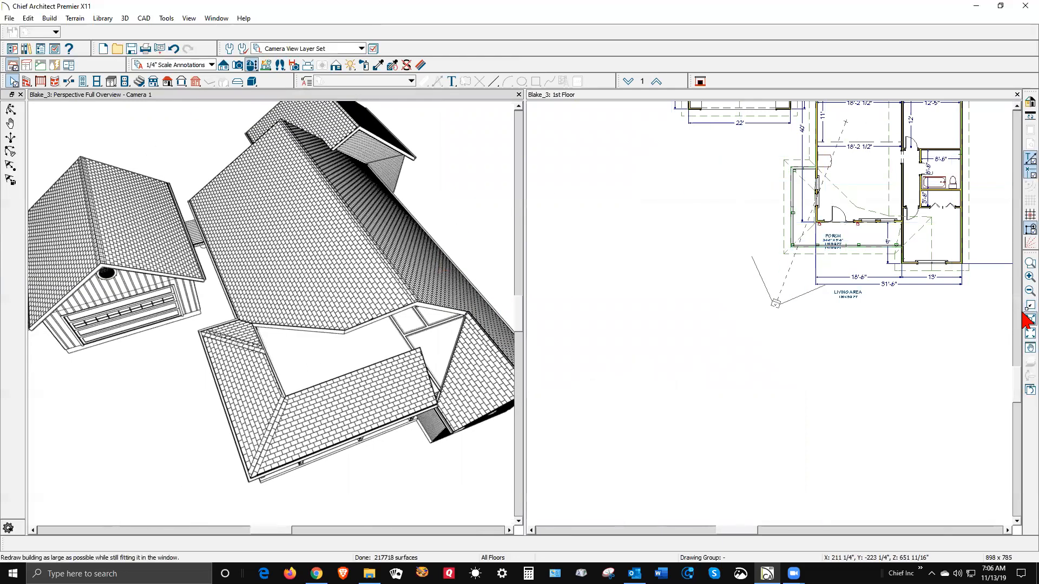
pyautogui.click(998, 322)
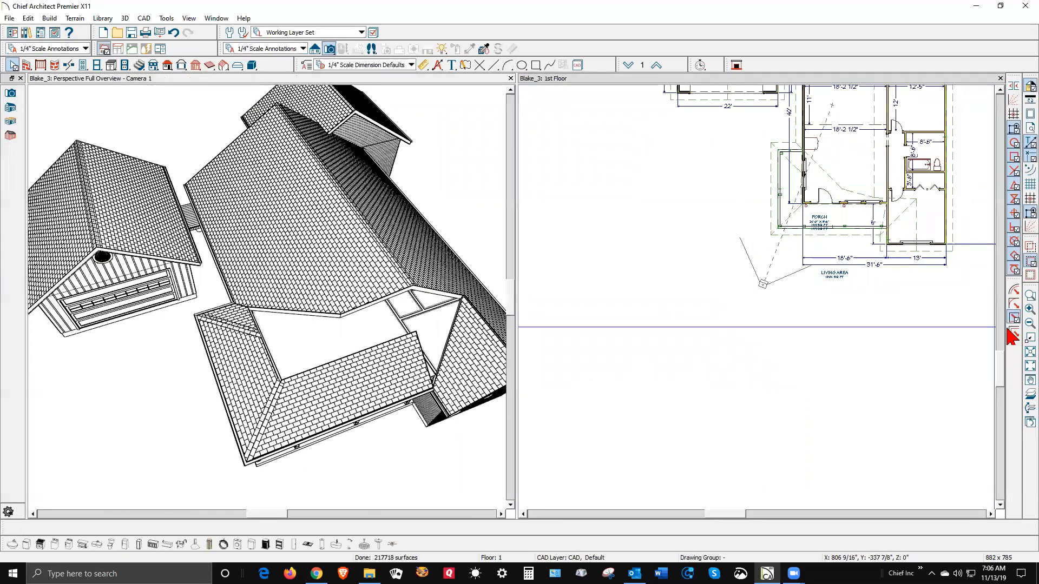
pyautogui.click(1025, 352)
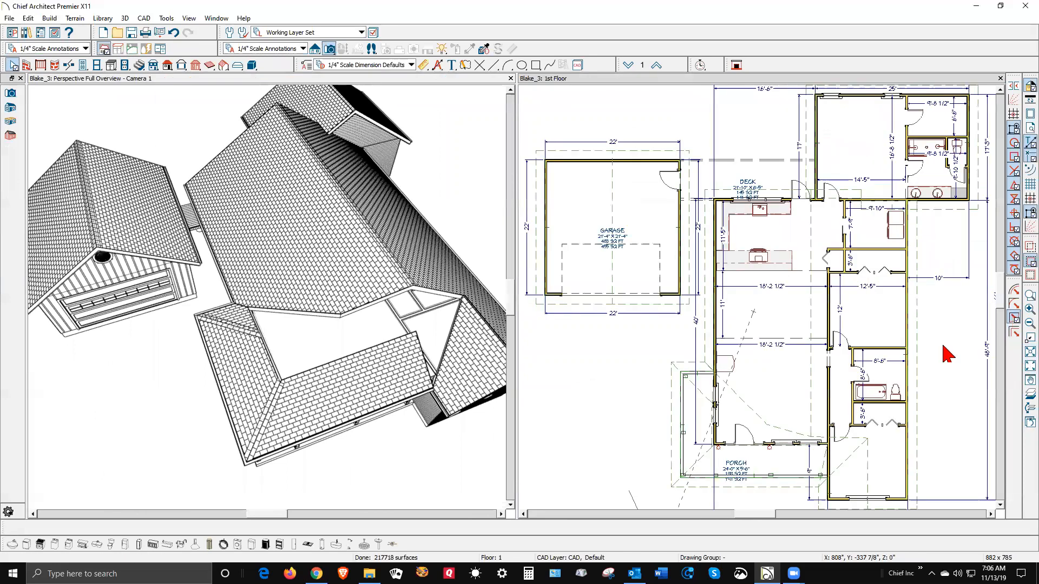
pyautogui.scroll(-1, 763, 284)
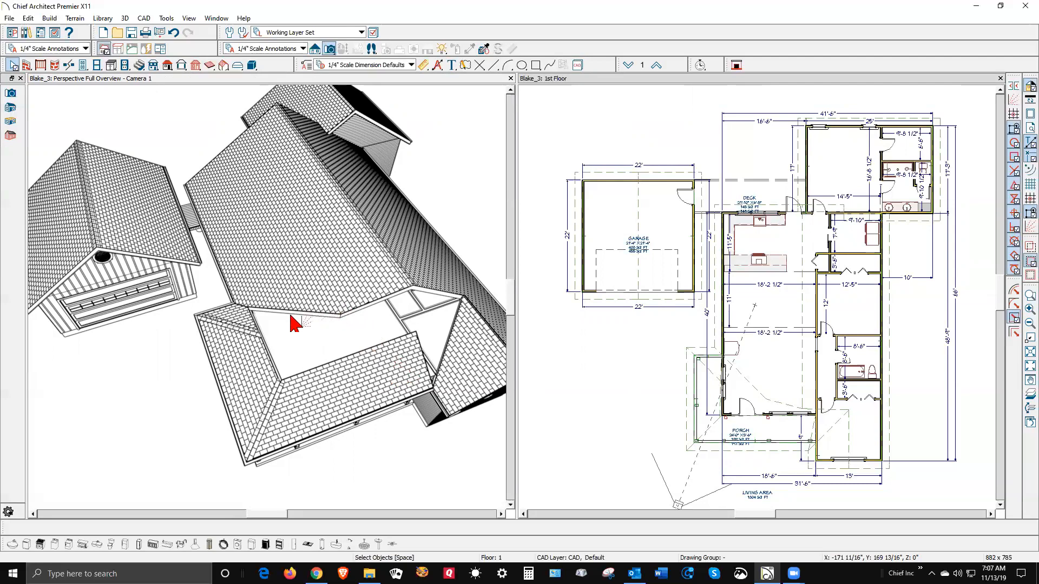
pyautogui.scroll(2, 298, 318)
pyautogui.scroll(-2, 298, 319)
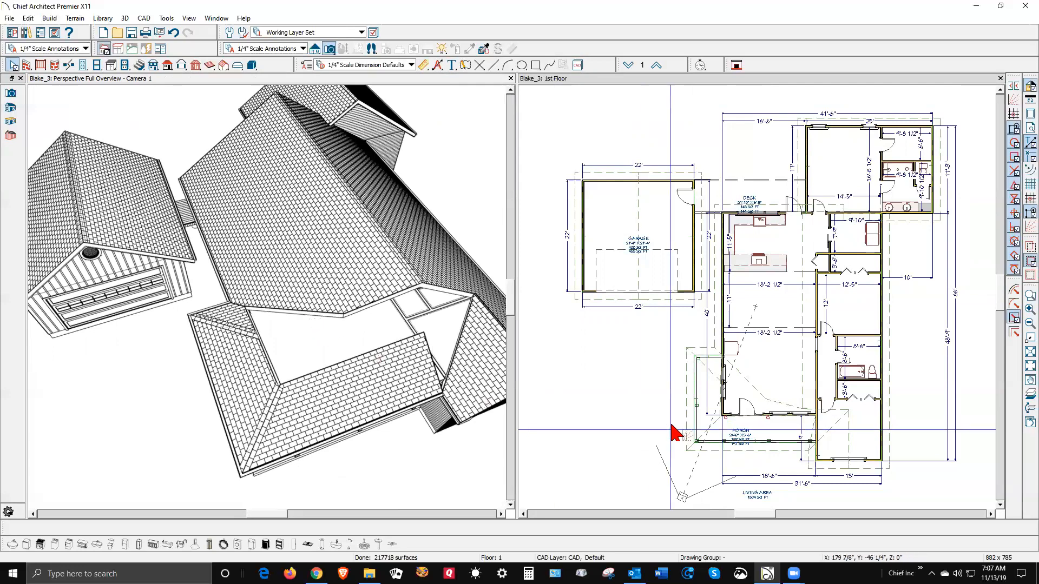
# Step: Move the living-side main roof plane's front valley corner about 10'-4" outward to the eave line past the porch corner
pyautogui.click(387, 302)
pyautogui.moveTo(348, 328); pyautogui.dragTo(261, 389)
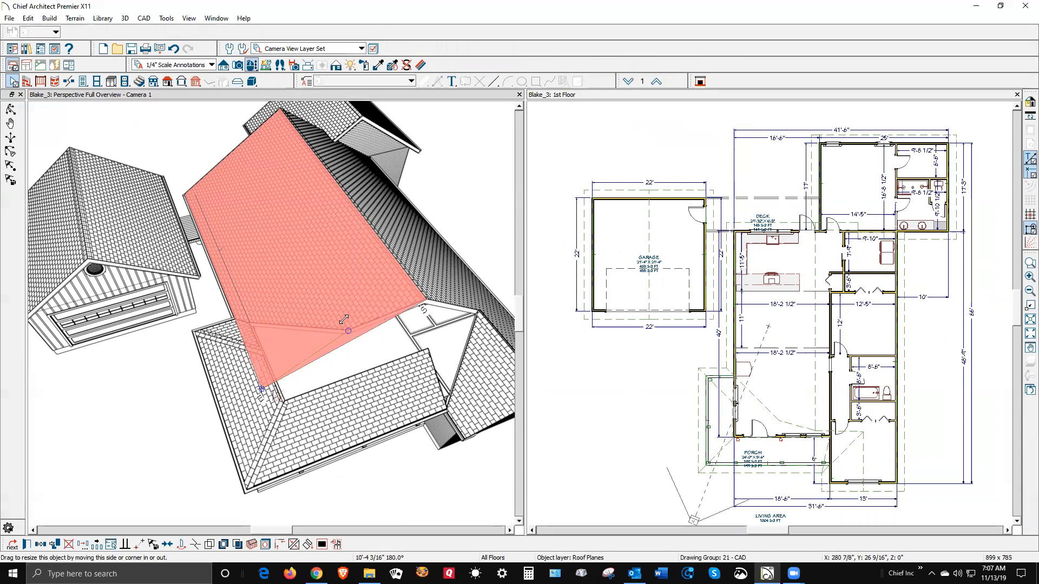
pyautogui.hotkey('alt', 'space')
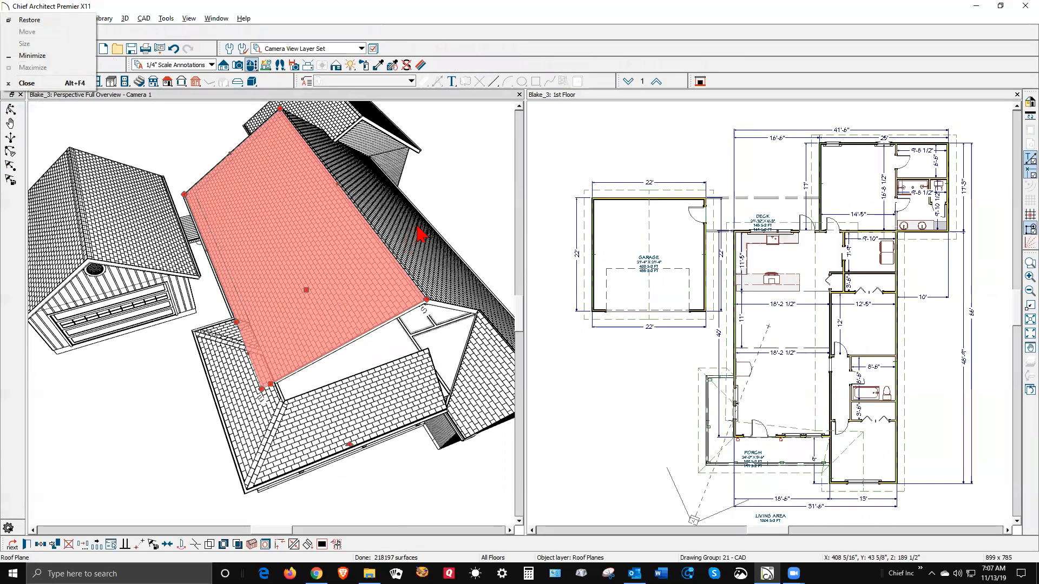
pyautogui.press('Escape')
pyautogui.press('Escape')
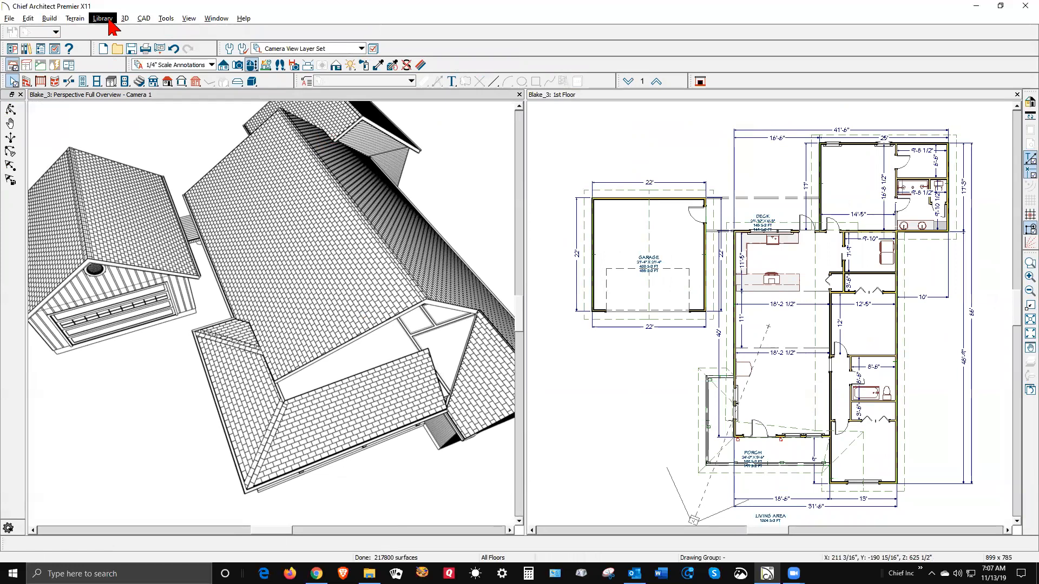
# Step: Set the camera to Front View and orbit slightly to look down on the front porch and gable roofs
pyautogui.click(125, 18)
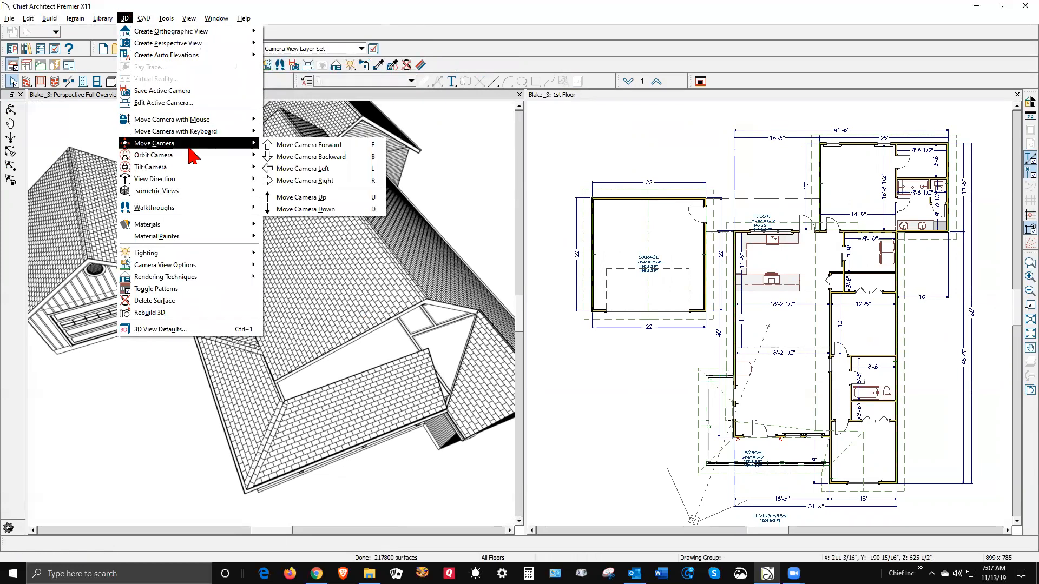
pyautogui.moveTo(197, 180)
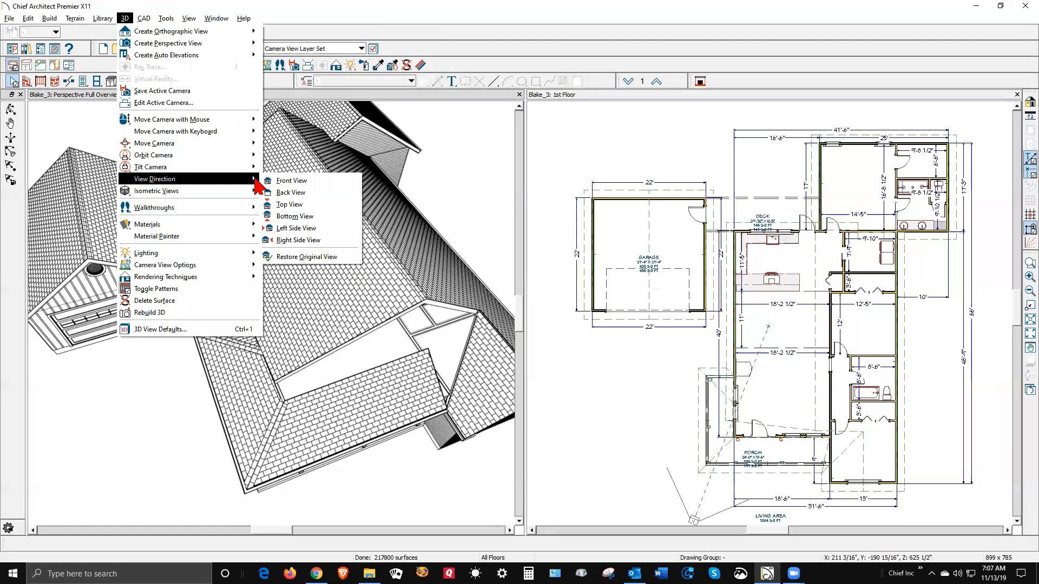
pyautogui.click(281, 181)
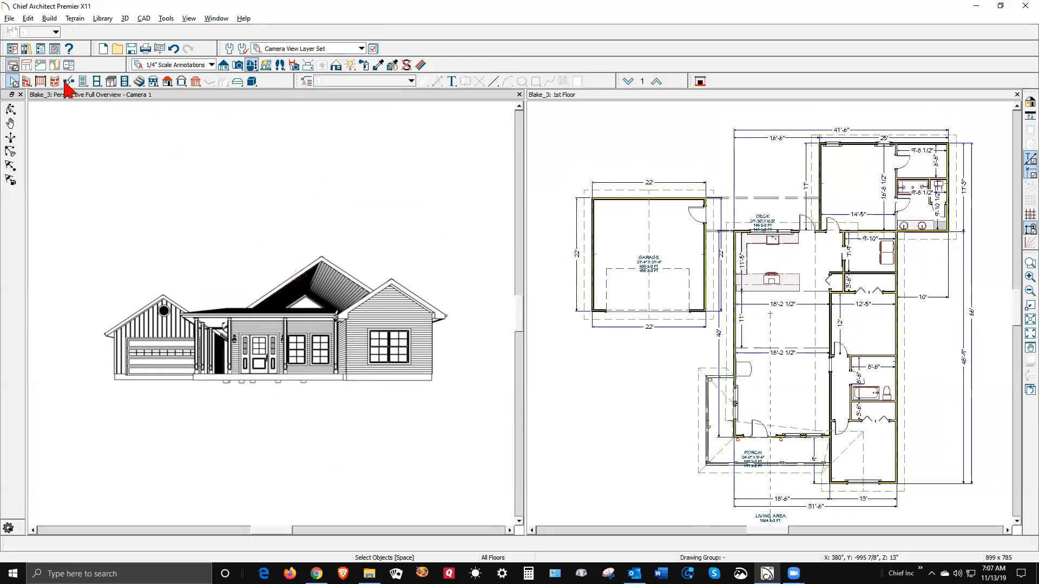
pyautogui.click(252, 65)
pyautogui.moveTo(292, 199); pyautogui.dragTo(297, 212)
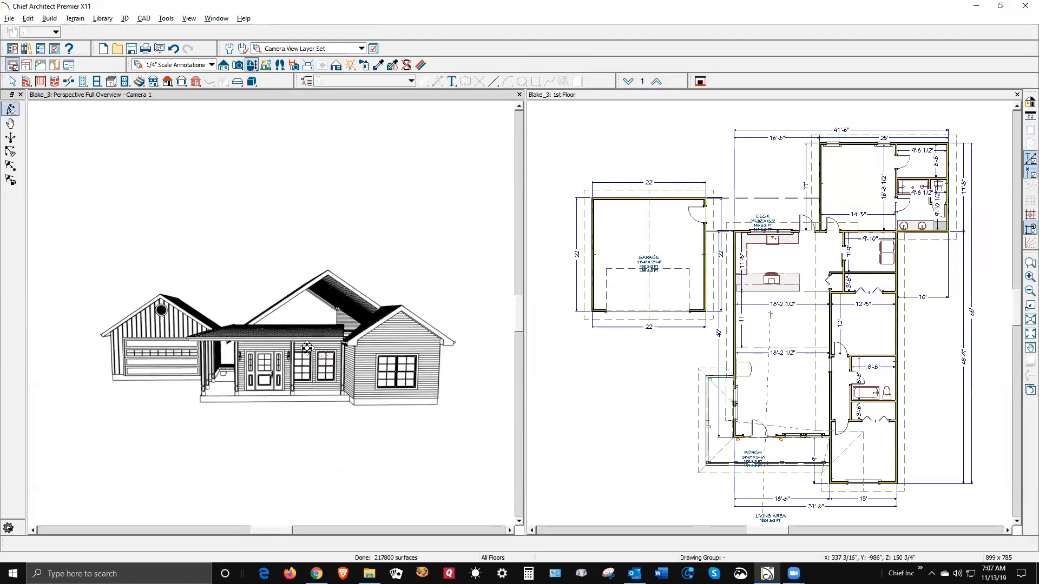
pyautogui.press('space')
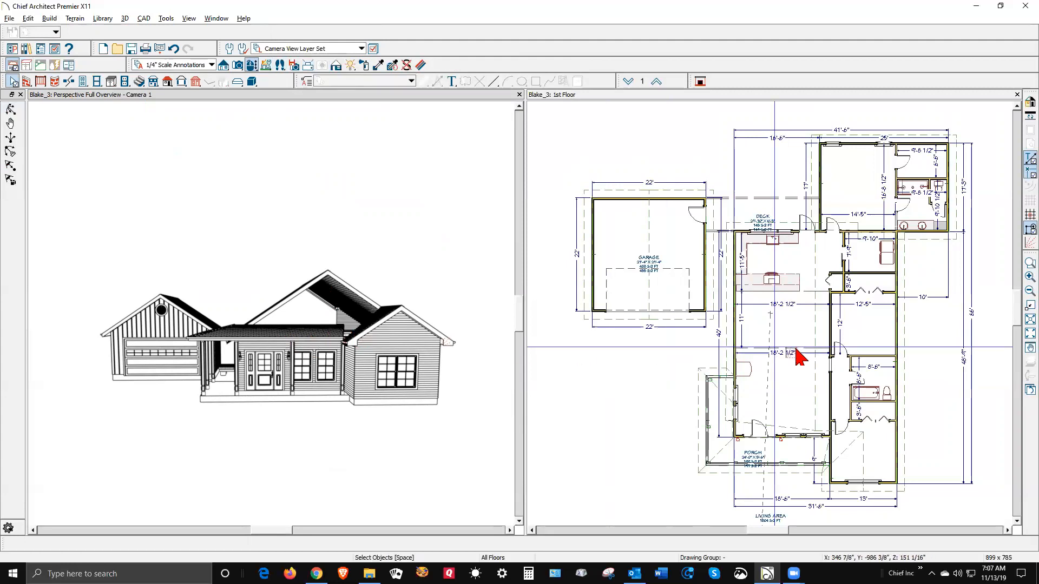
# Step: Add a break to the sloped valley edge of the bedroom gable's porch-side roof plane and pull it toward the bedroom door
pyautogui.scroll(-1, 744, 265)
pyautogui.scroll(5, 870, 459)
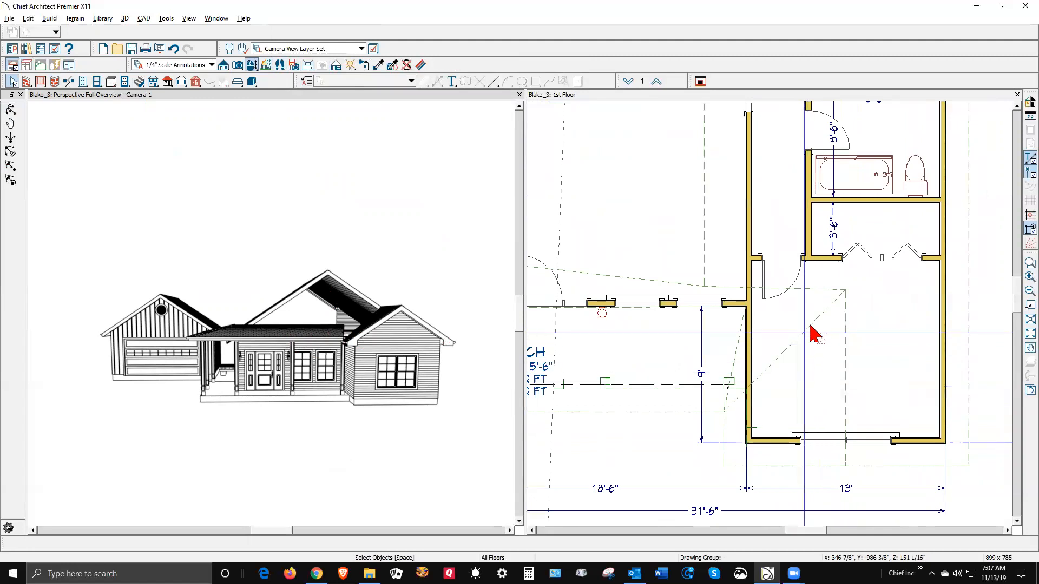
pyautogui.click(804, 341)
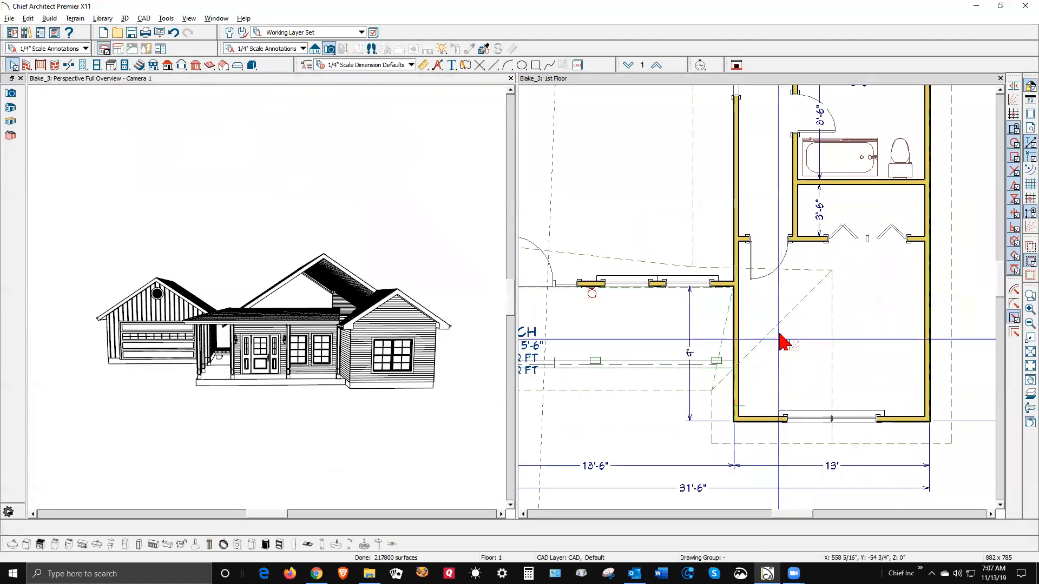
pyautogui.click(817, 295)
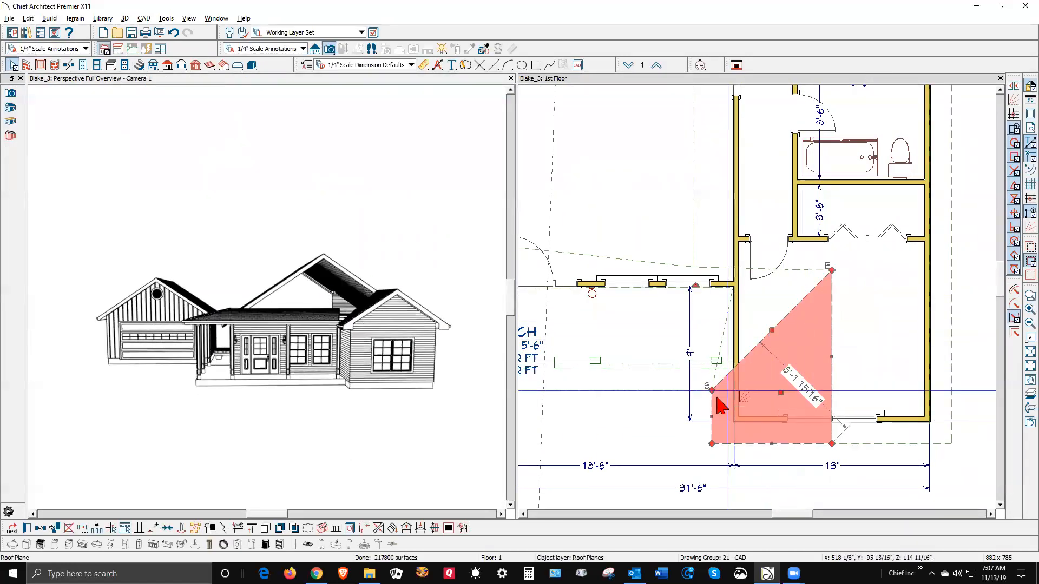
pyautogui.click(762, 344)
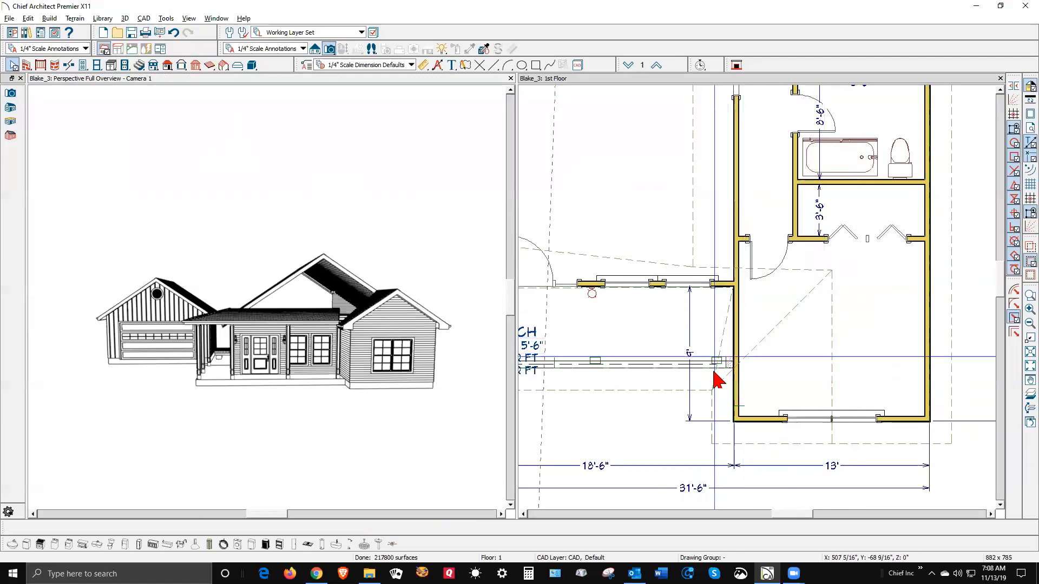
pyautogui.click(720, 339)
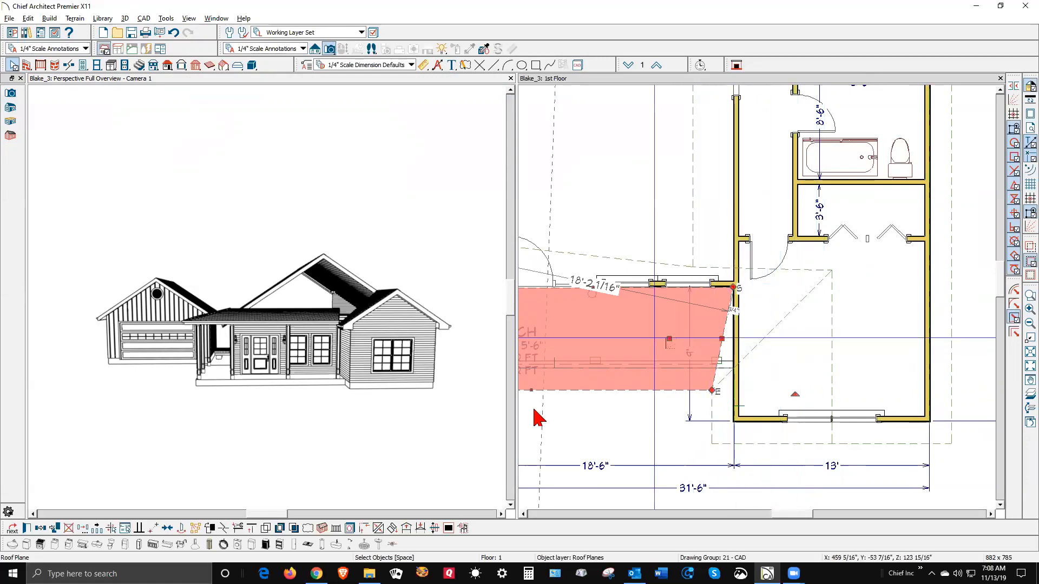
pyautogui.click(772, 330)
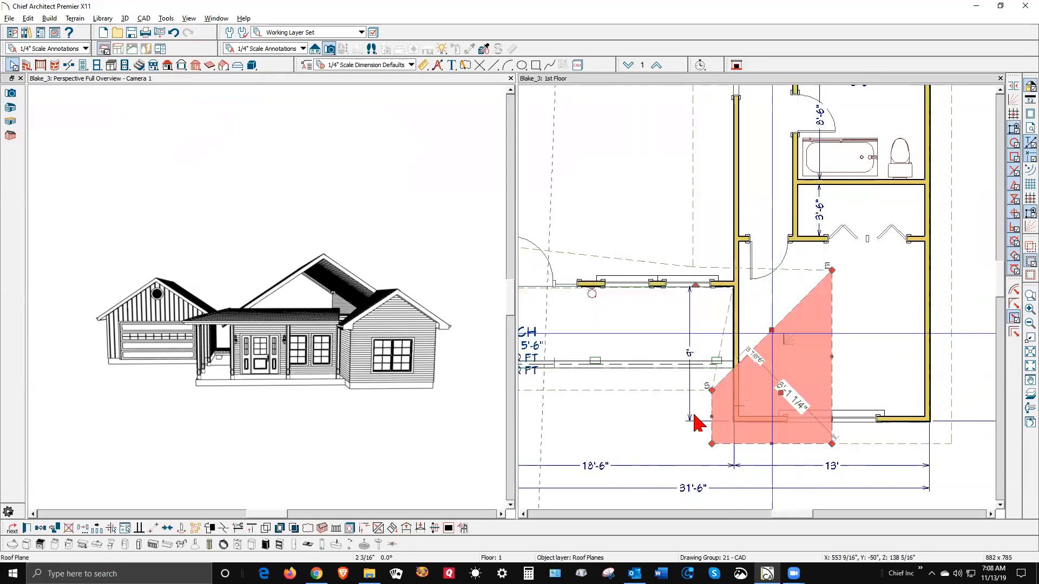
pyautogui.click(222, 528)
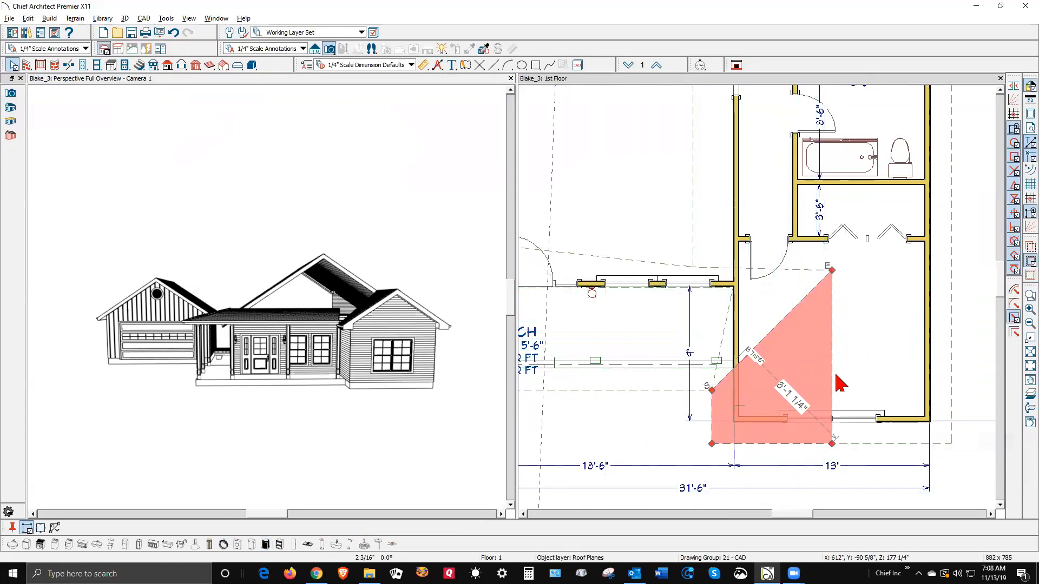
pyautogui.moveTo(799, 303); pyautogui.dragTo(827, 357)
pyautogui.moveTo(799, 303); pyautogui.dragTo(754, 287)
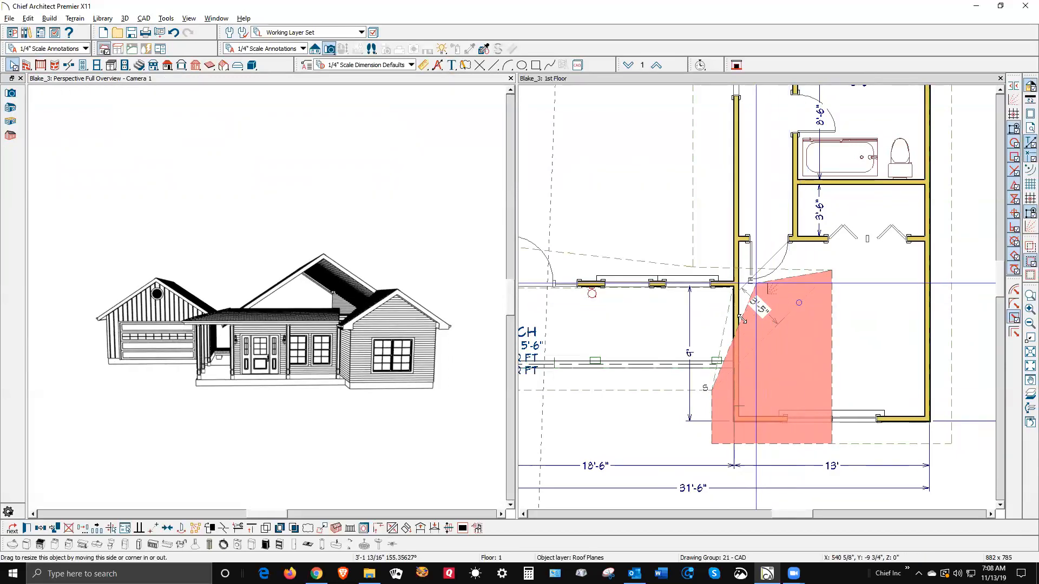
pyautogui.press('Escape')
# Step: Join the bedroom gable's porch-side roof plane to the front porch roof plane along their shared edge
pyautogui.click(729, 352)
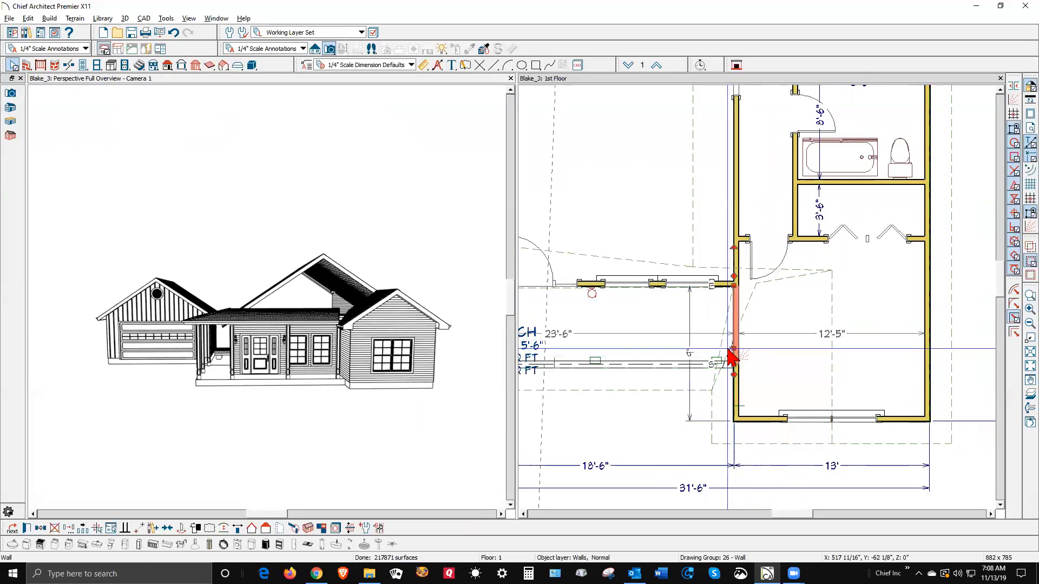
pyautogui.click(792, 385)
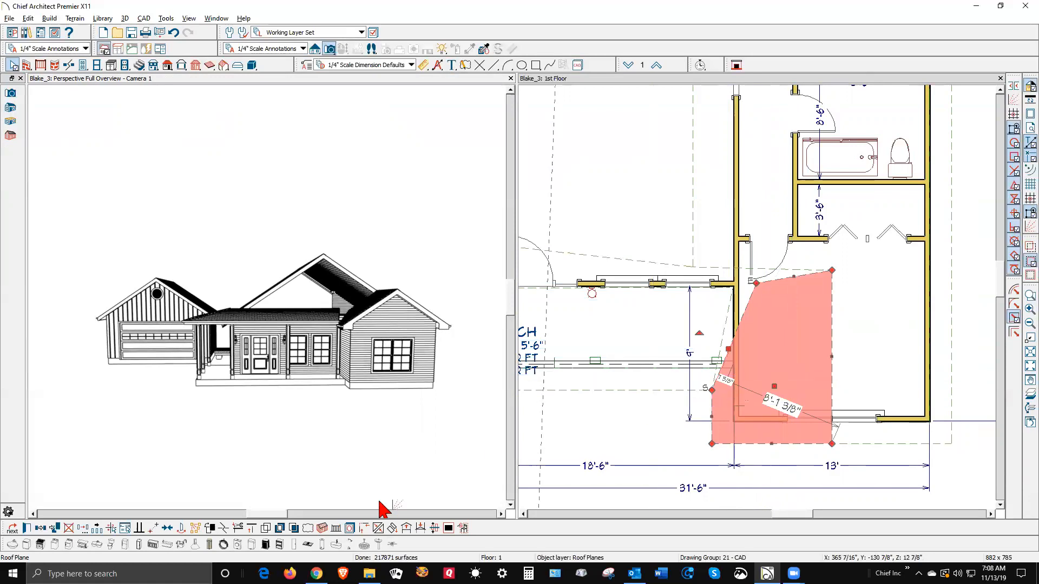
pyautogui.click(378, 529)
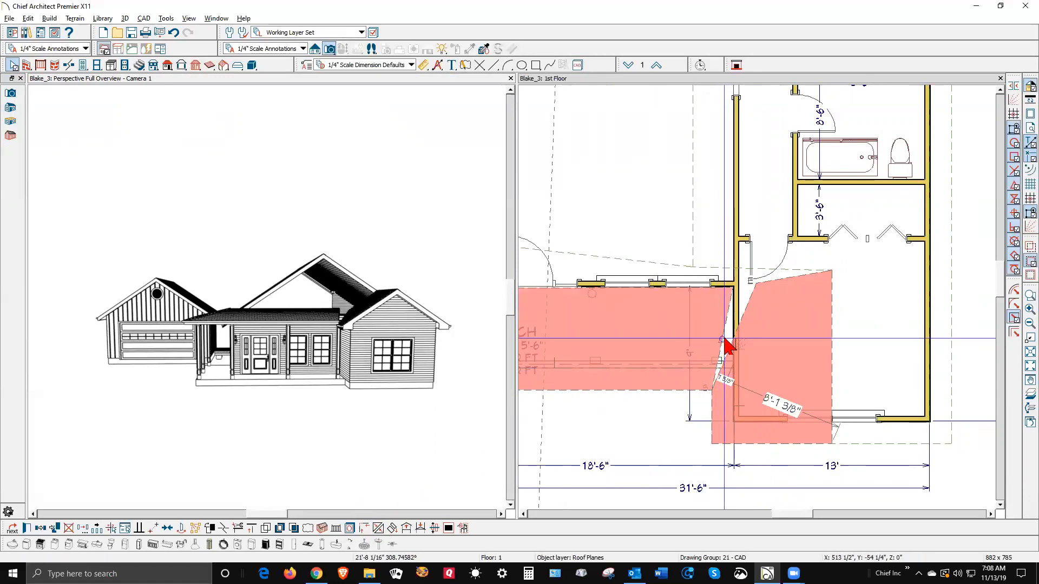
pyautogui.click(754, 343)
pyautogui.click(679, 398)
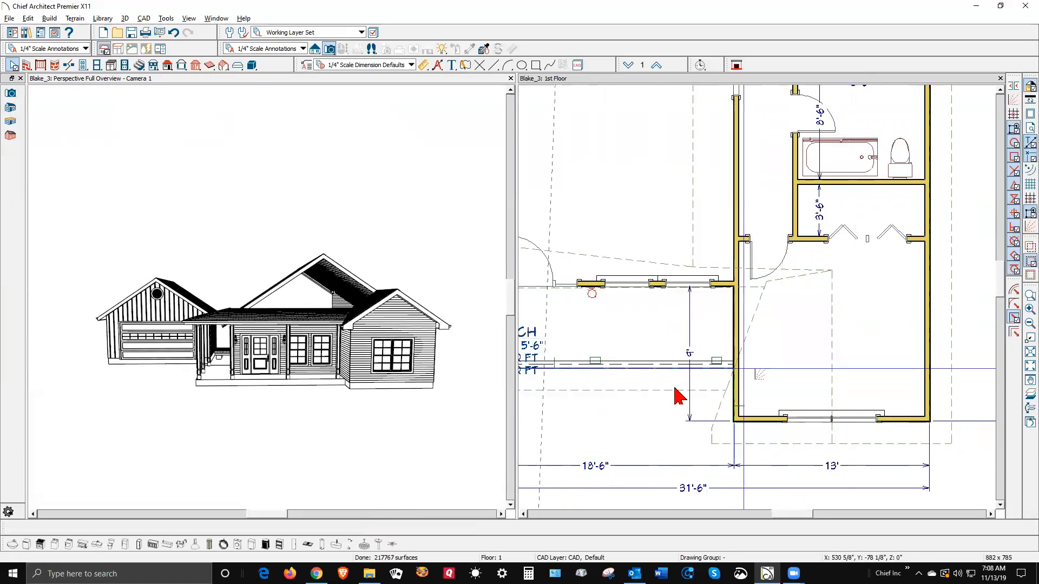
pyautogui.scroll(4, 333, 336)
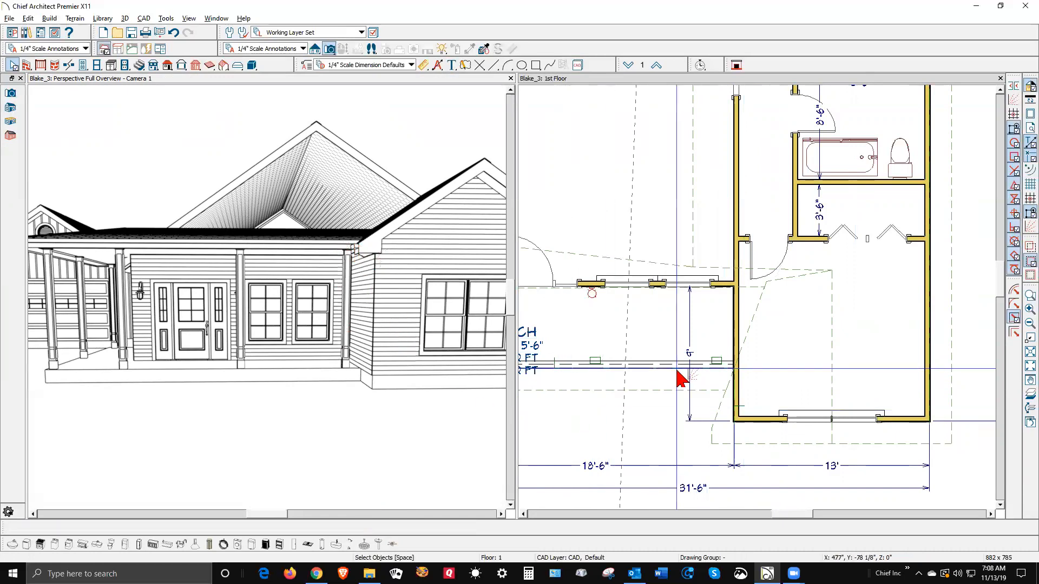
pyautogui.scroll(-2, 858, 347)
pyautogui.scroll(3, 788, 352)
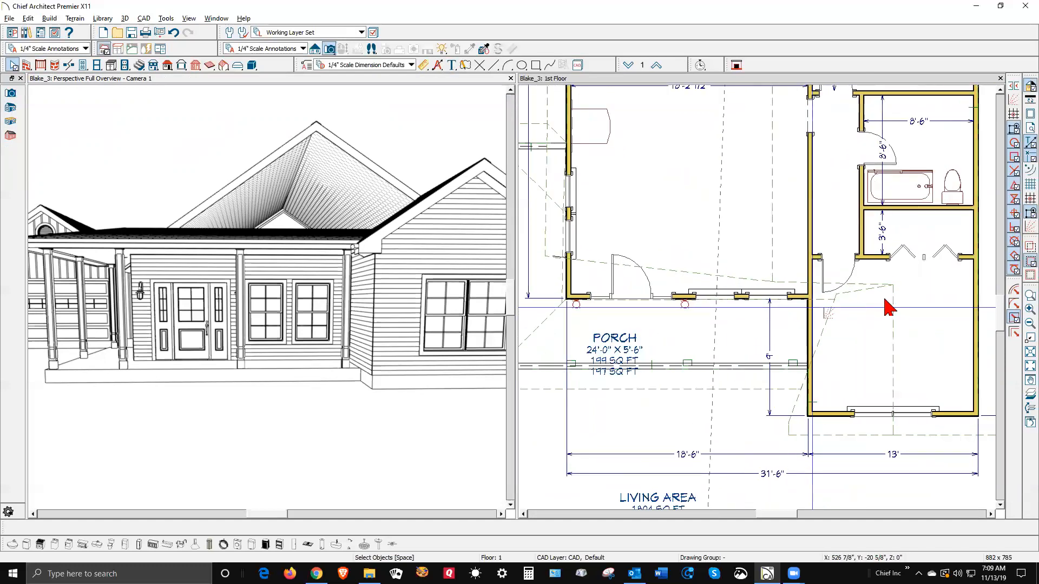
# Step: Make the front edge of the bedroom-side main roof plane parallel to the bedroom's front wall
pyautogui.click(793, 289)
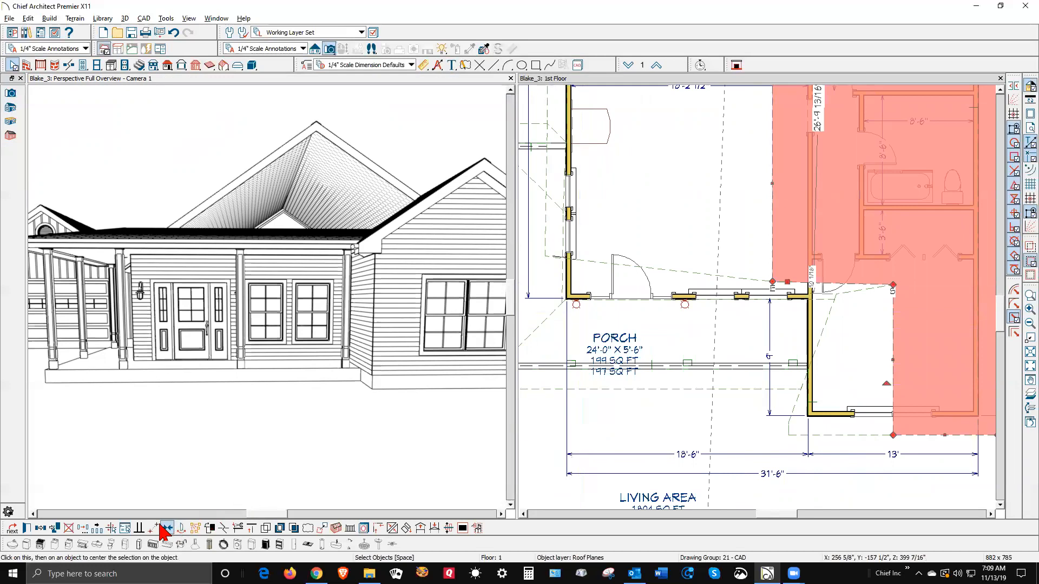
pyautogui.click(137, 523)
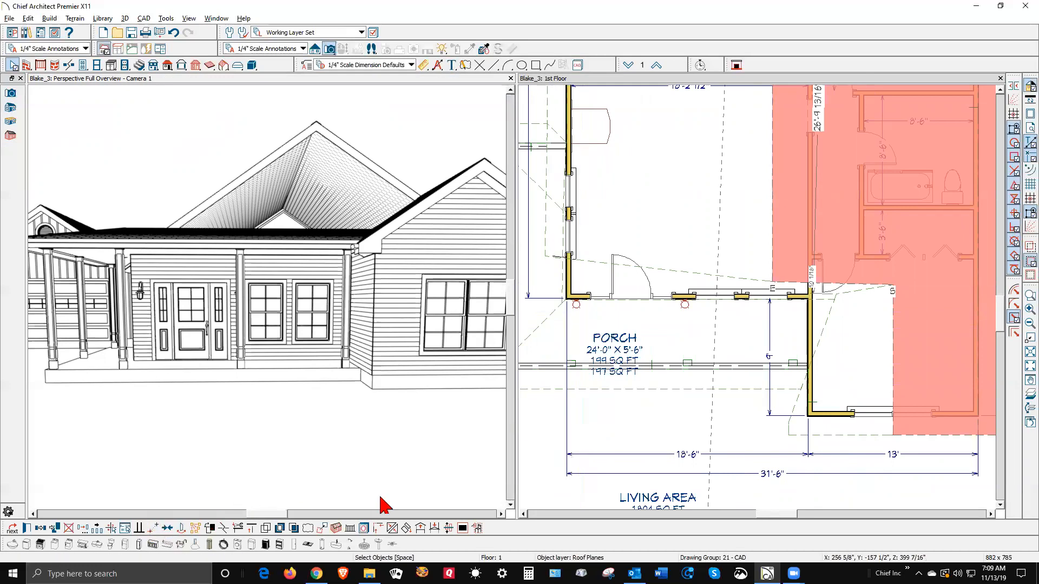
pyautogui.click(828, 413)
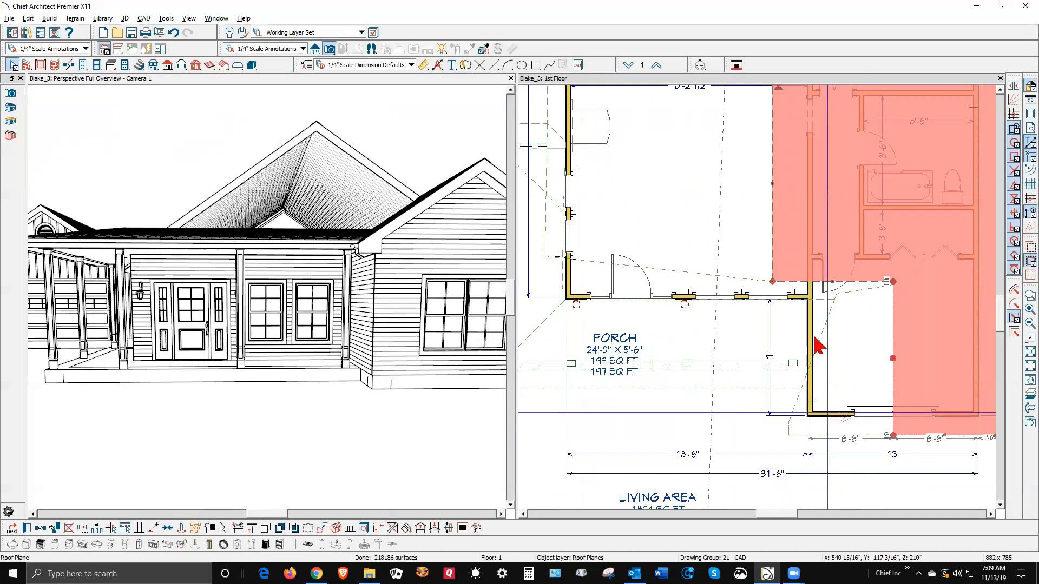
# Step: Square the living-side main roof plane's front edge to the bedroom's front wall and line it up with the bedroom-side plane's front edge
pyautogui.click(697, 280)
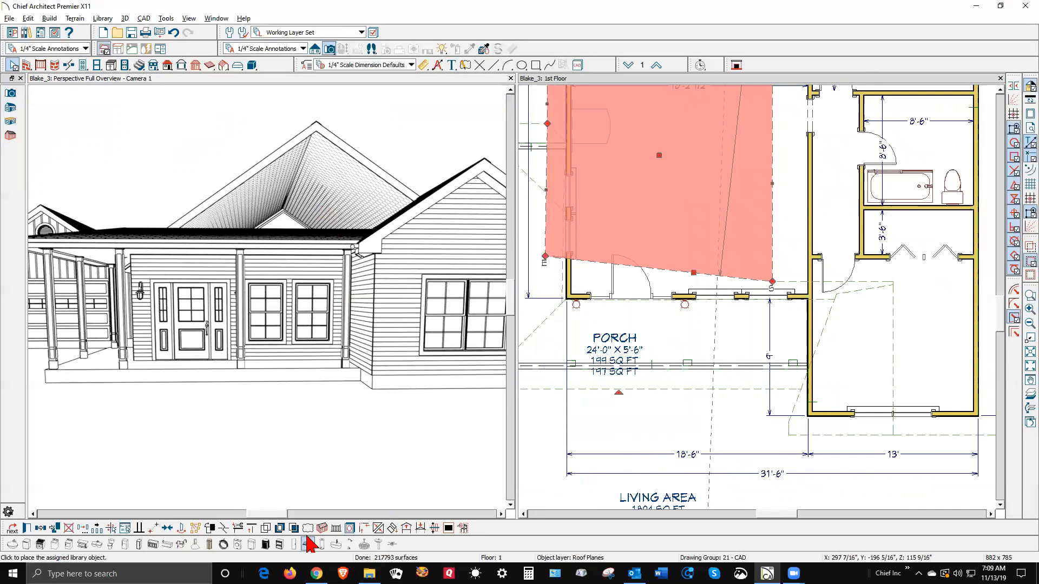
pyautogui.click(138, 528)
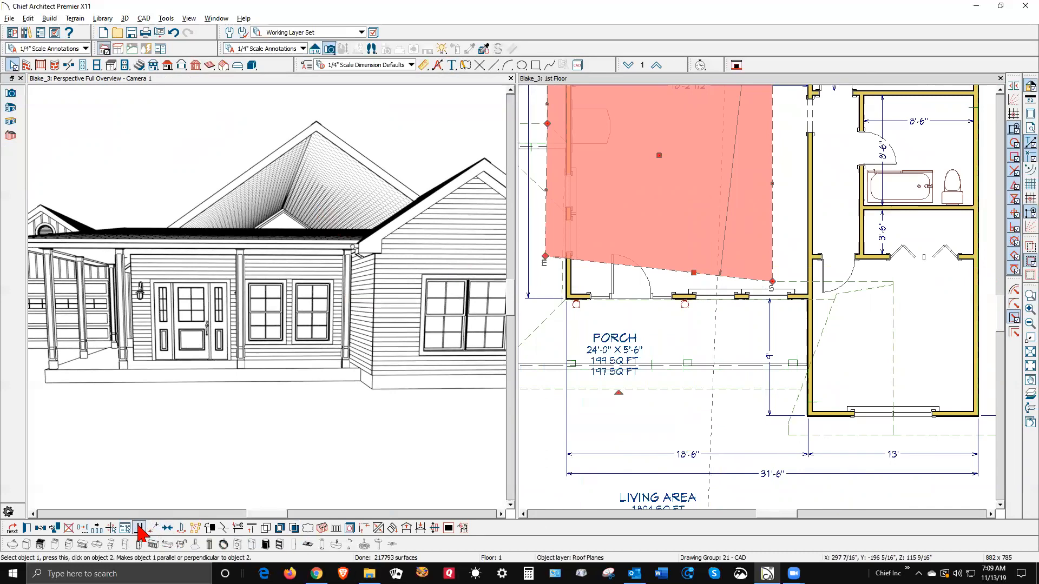
pyautogui.click(829, 417)
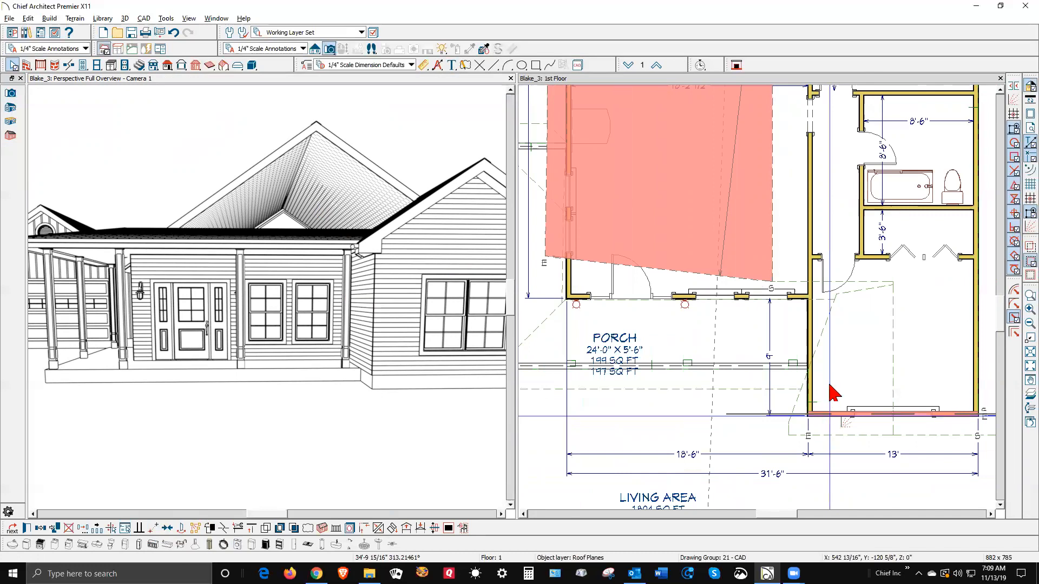
pyautogui.click(724, 275)
pyautogui.moveTo(724, 275); pyautogui.dragTo(785, 281)
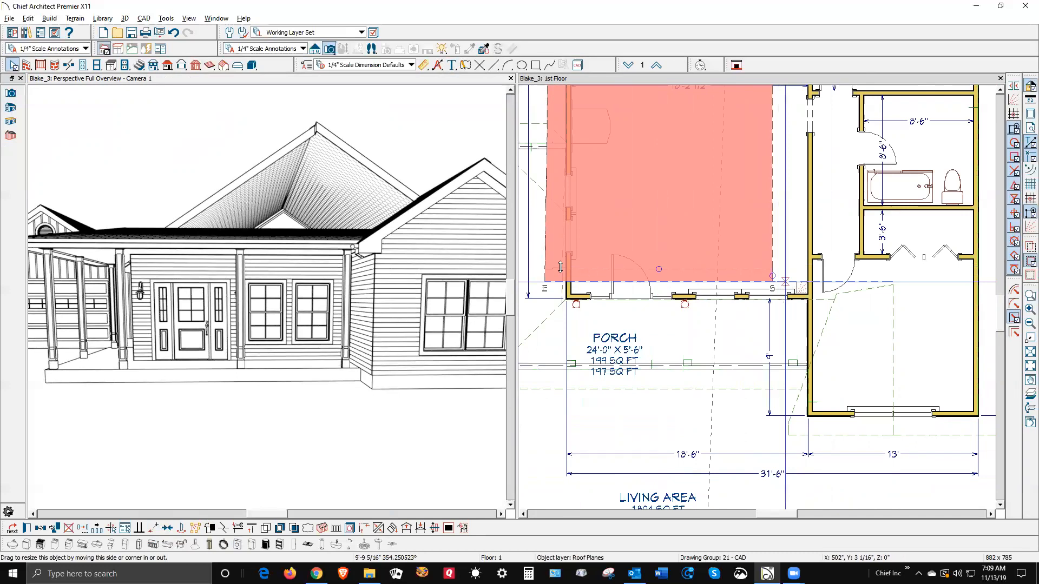
pyautogui.press('Escape')
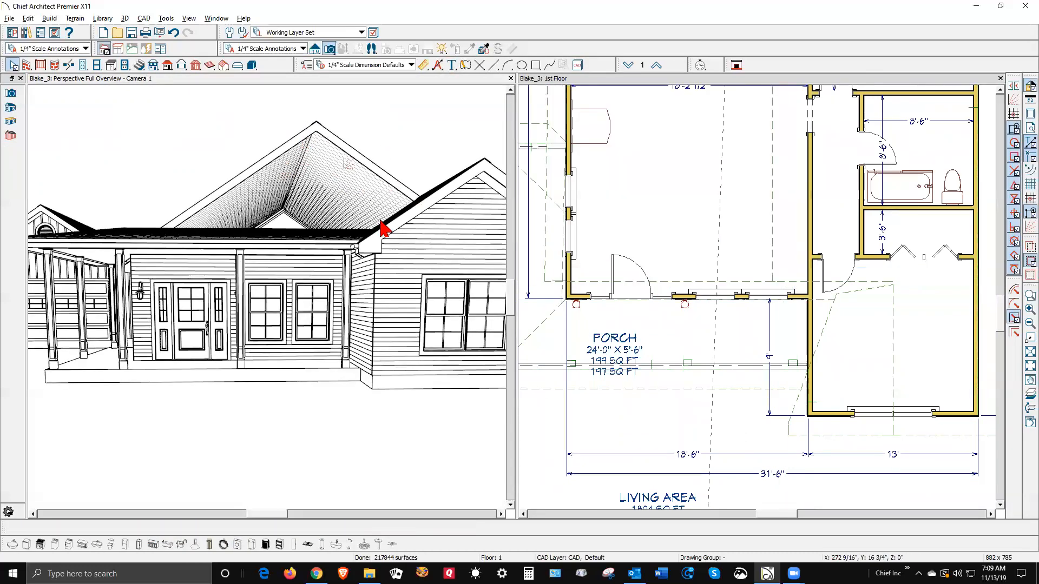
# Step: Extend the living-side main roof plane's front edge past the living area's front wall and set its distance from that wall to 6 inches
pyautogui.scroll(-1, 865, 346)
pyautogui.scroll(3, 763, 340)
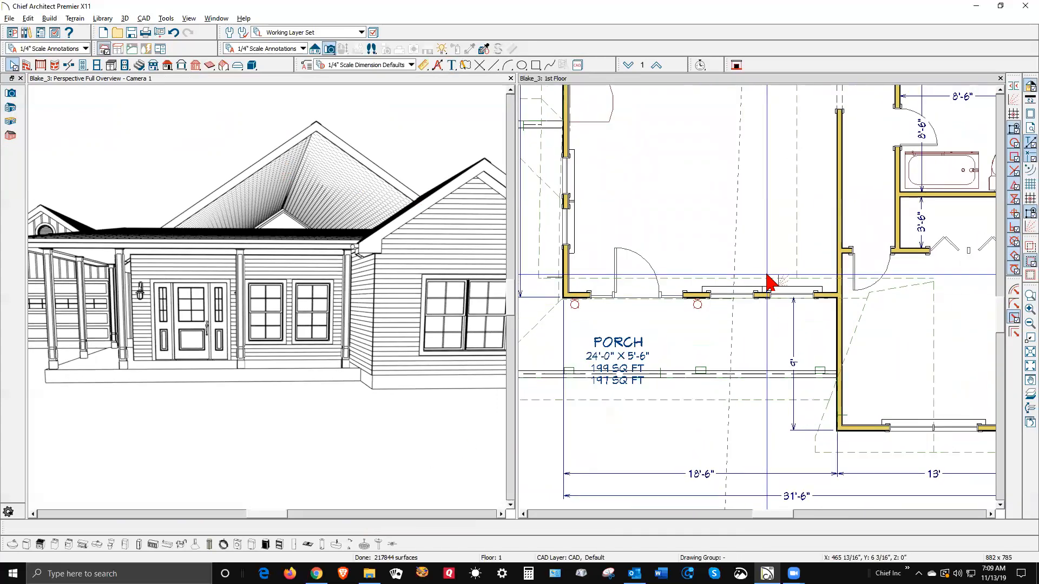
pyautogui.click(768, 280)
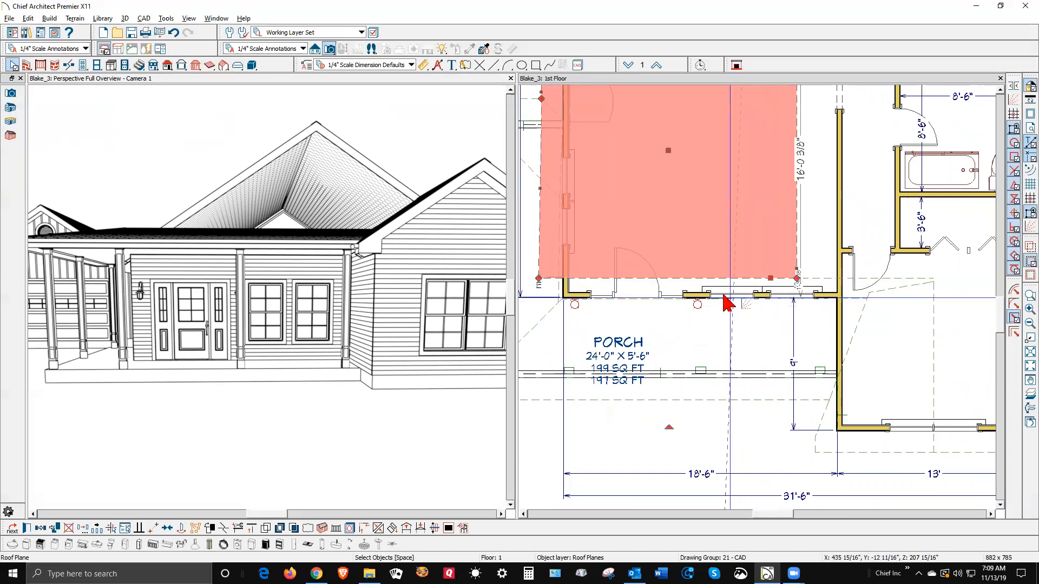
pyautogui.moveTo(771, 278); pyautogui.dragTo(770, 313)
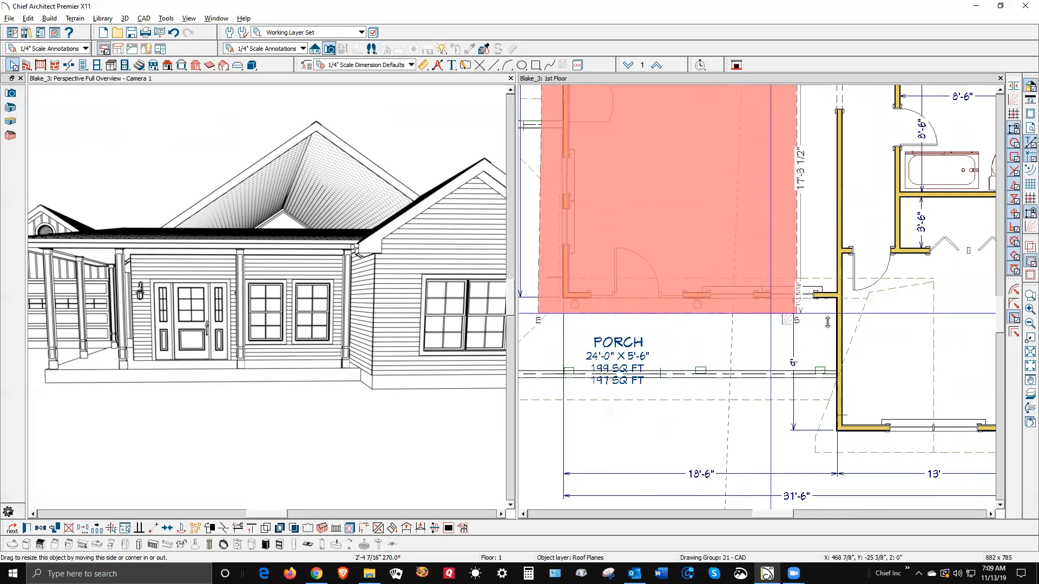
pyautogui.scroll(1, 817, 320)
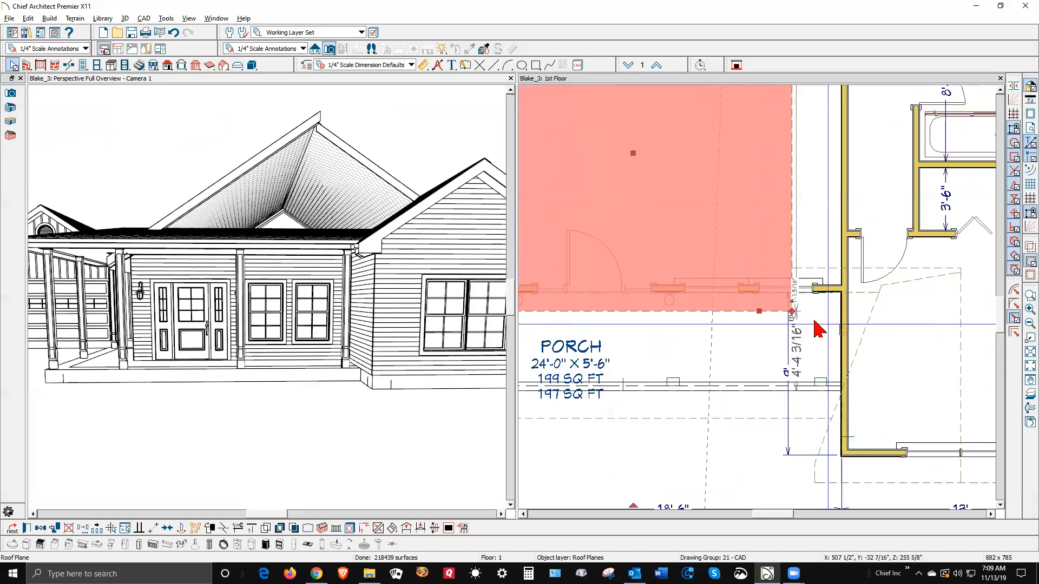
pyautogui.scroll(3, 811, 325)
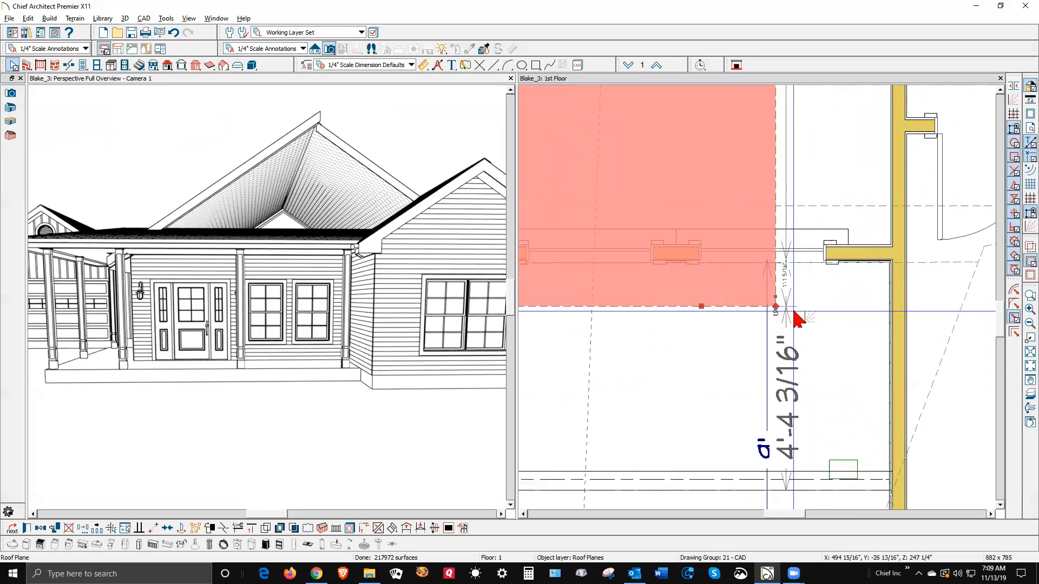
pyautogui.press('Escape')
pyautogui.click(733, 305)
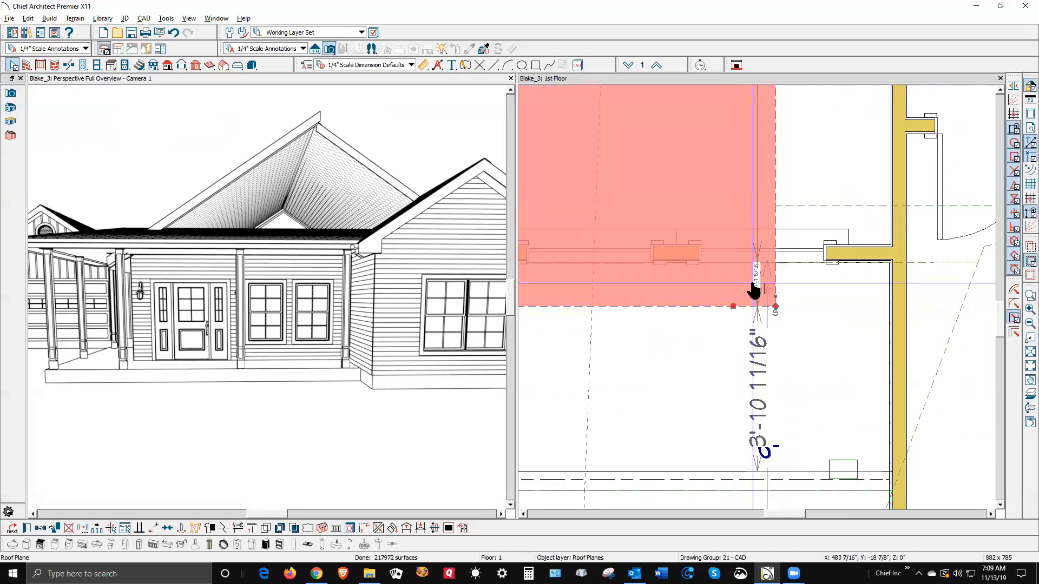
pyautogui.click(756, 276)
pyautogui.write('6')
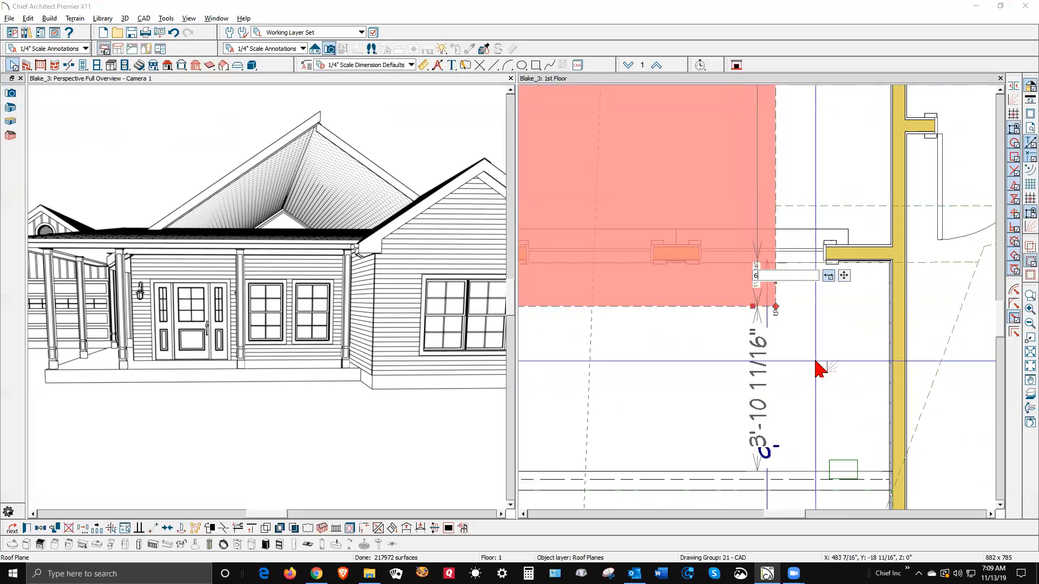
pyautogui.press('Escape')
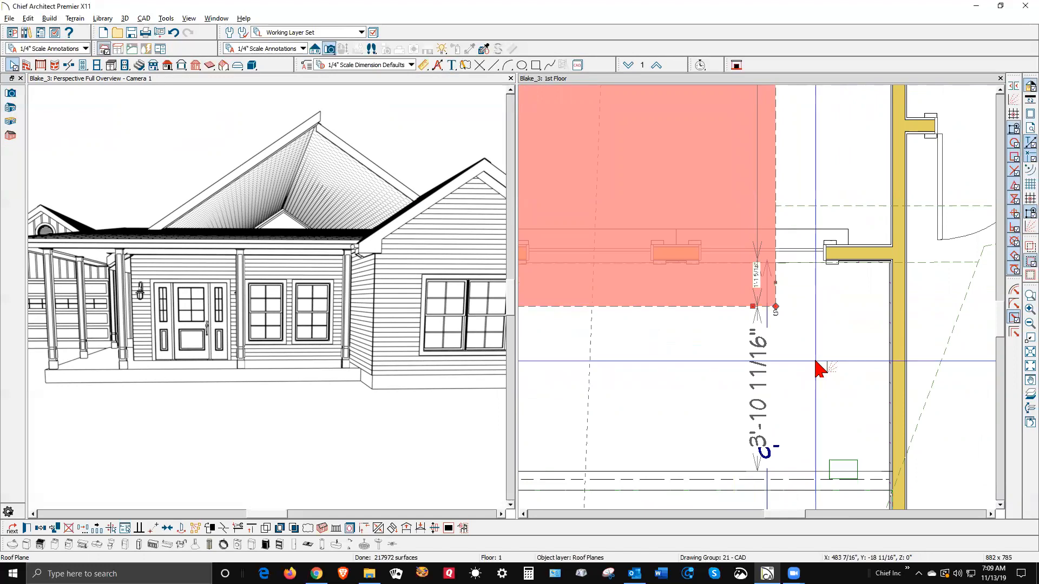
# Step: Pull the bedroom-side main roof plane's front edge outward to line up with the living-side plane's edge, 6 inches past the front wall
pyautogui.click(842, 206)
pyautogui.moveTo(842, 206); pyautogui.dragTo(792, 315)
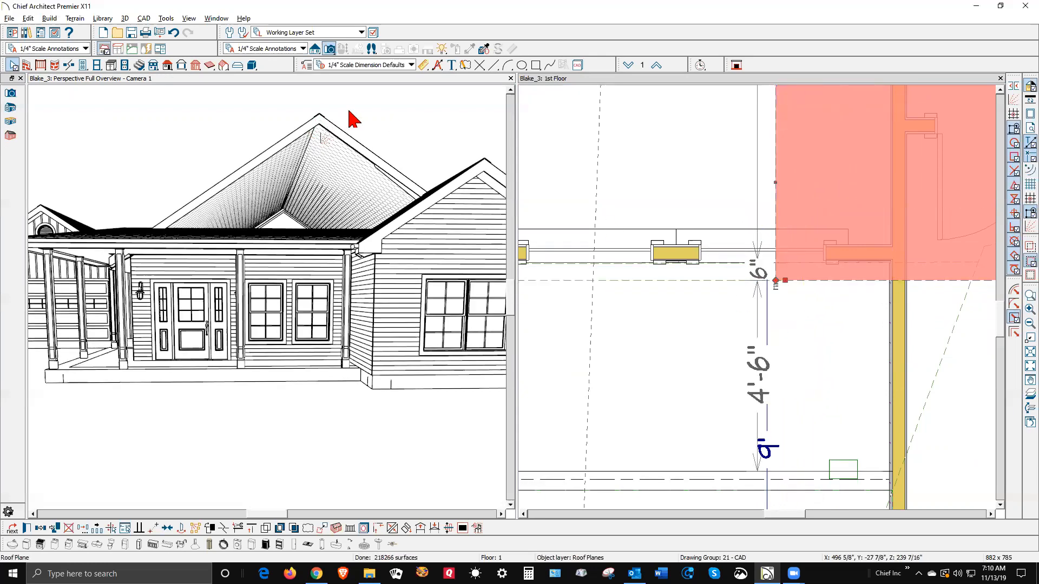
pyautogui.scroll(-2, 400, 287)
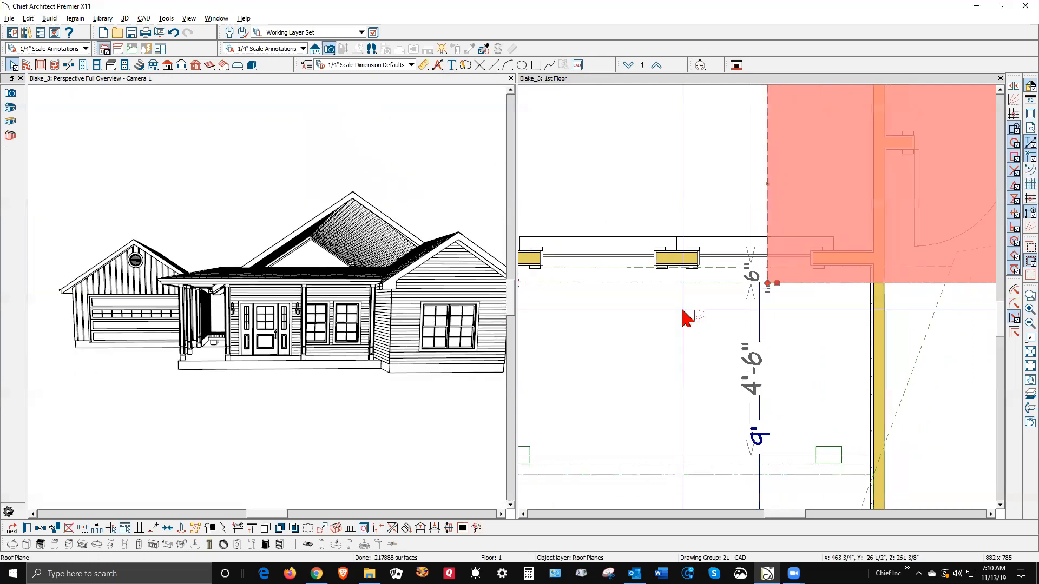
pyautogui.scroll(-5, 685, 318)
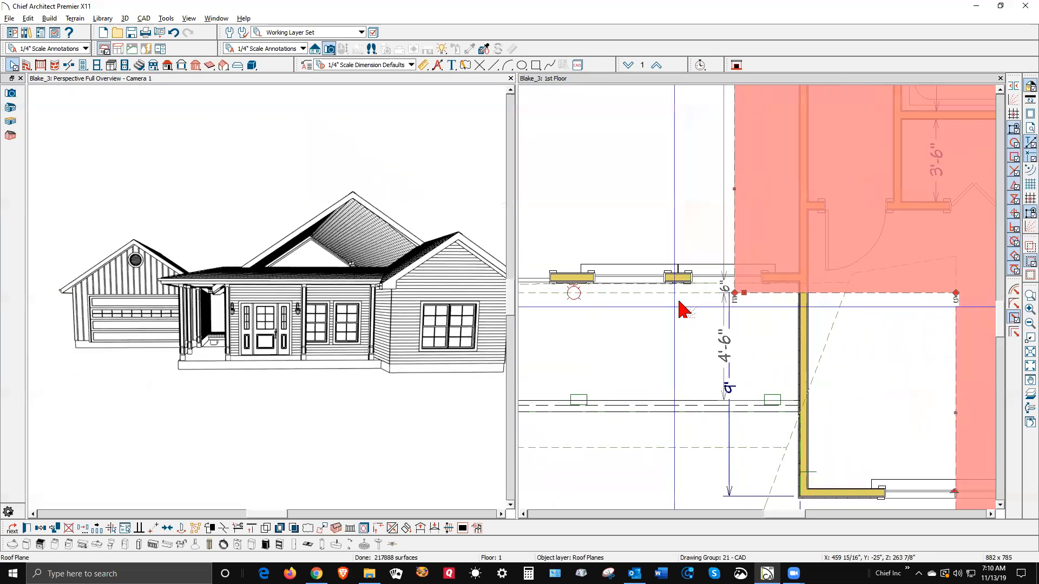
pyautogui.press('Escape')
pyautogui.scroll(-2, 776, 373)
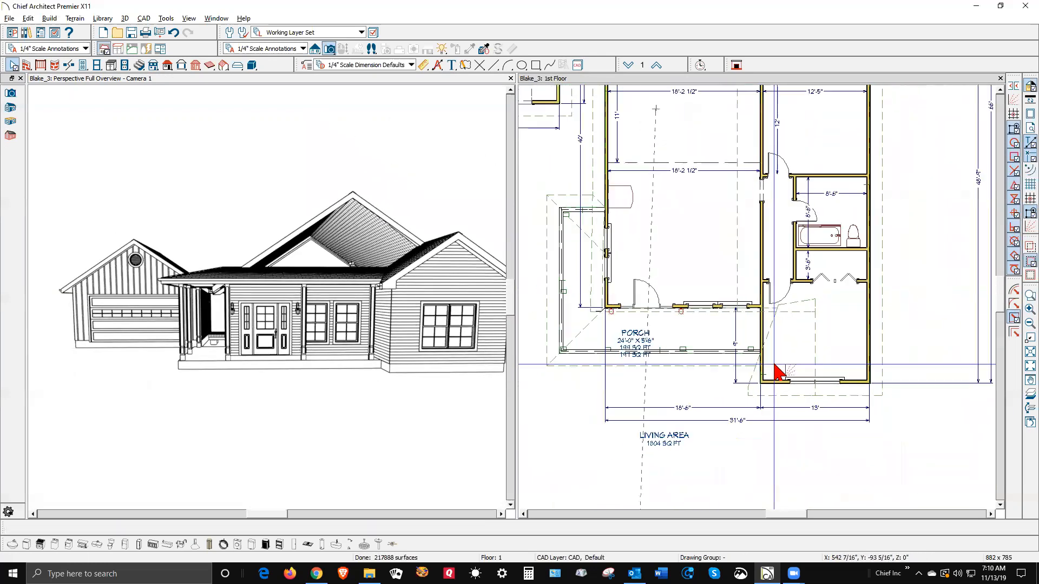
# Step: Open the attic floor with the first floor shown as reference and activate the Straight Exterior Wall tool
pyautogui.scroll(4, 673, 313)
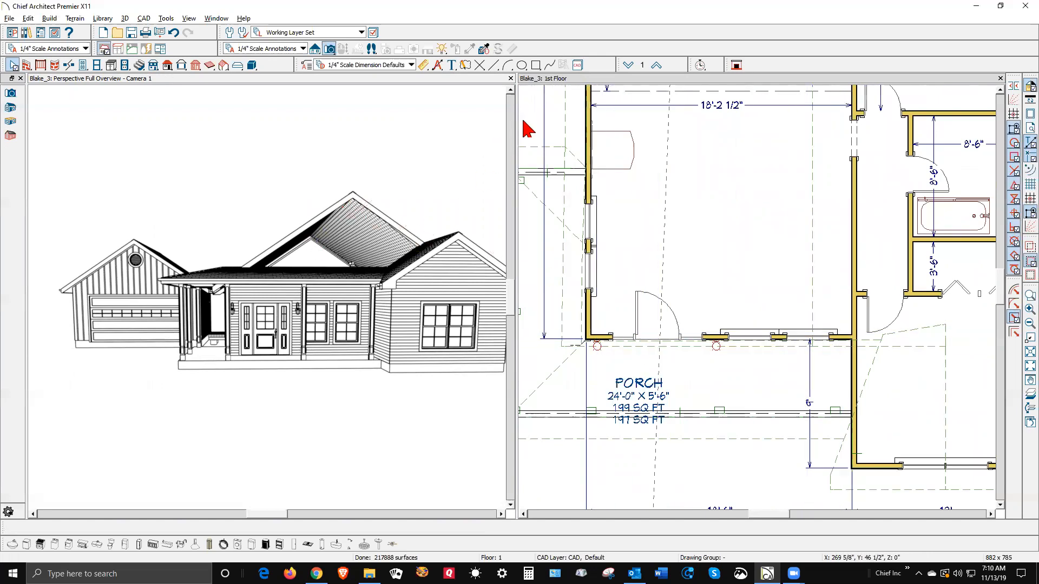
pyautogui.click(656, 65)
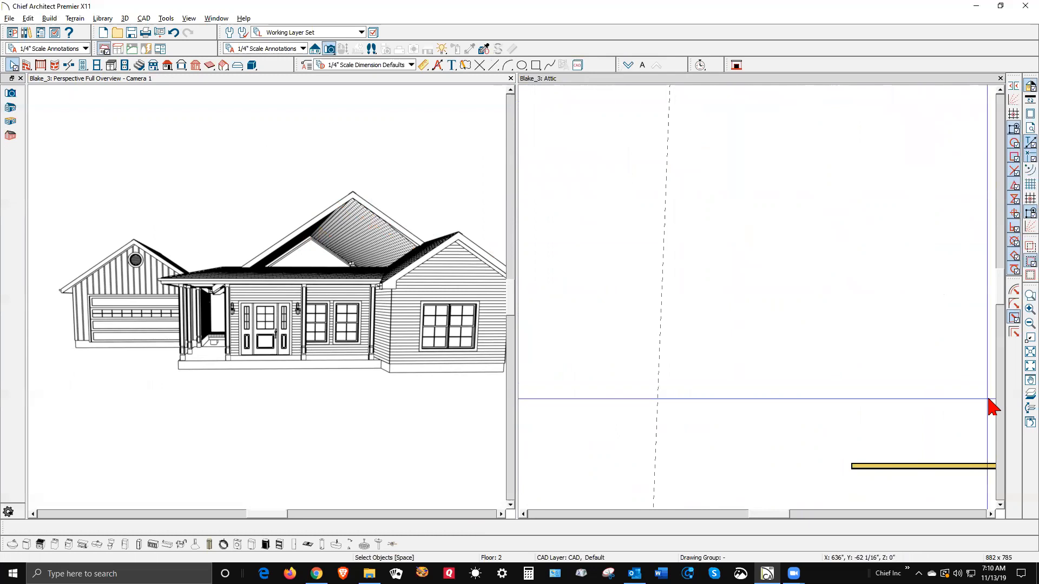
pyautogui.click(1028, 395)
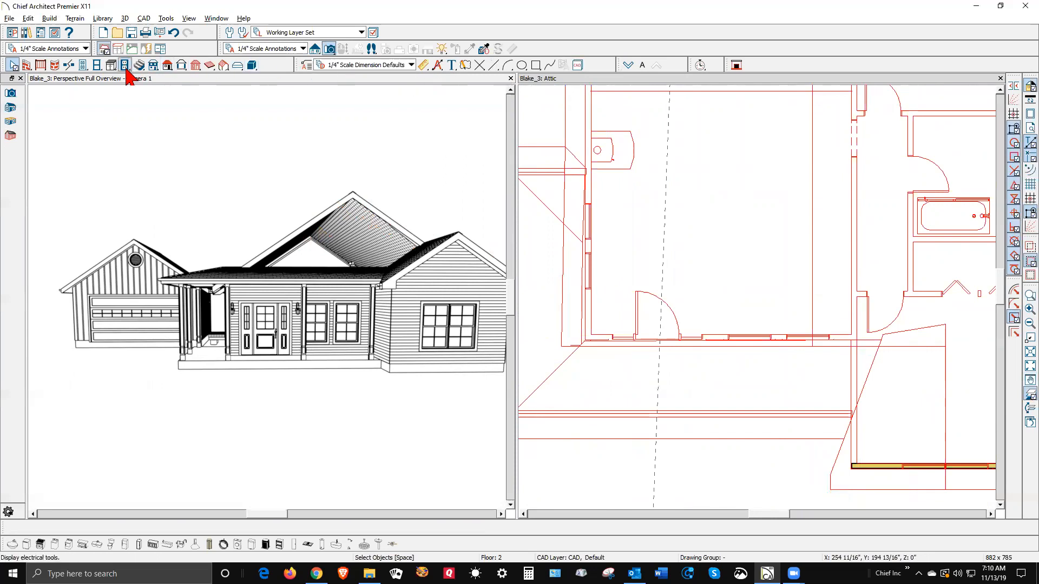
pyautogui.click(25, 66)
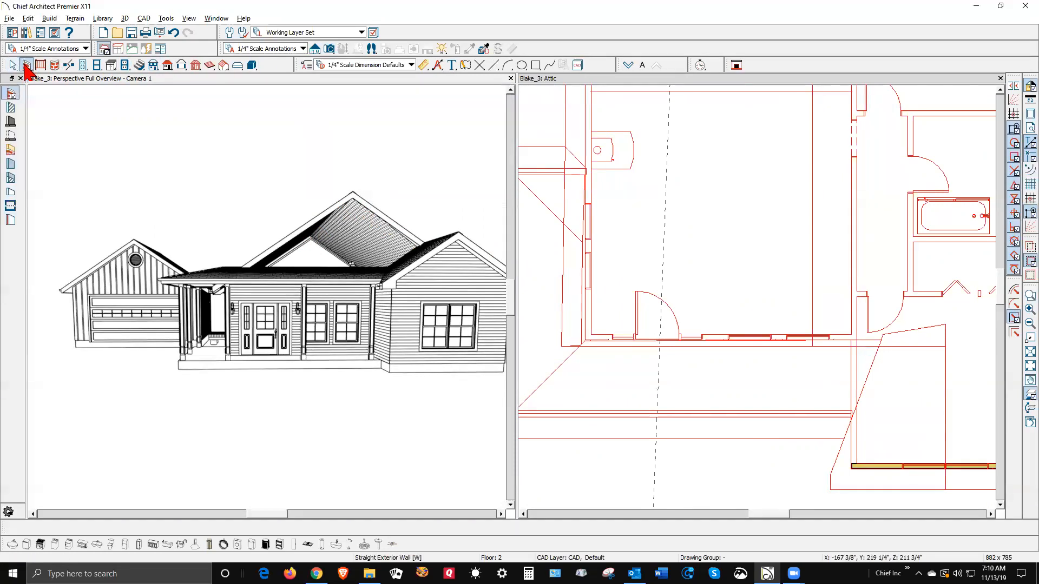
pyautogui.click(19, 93)
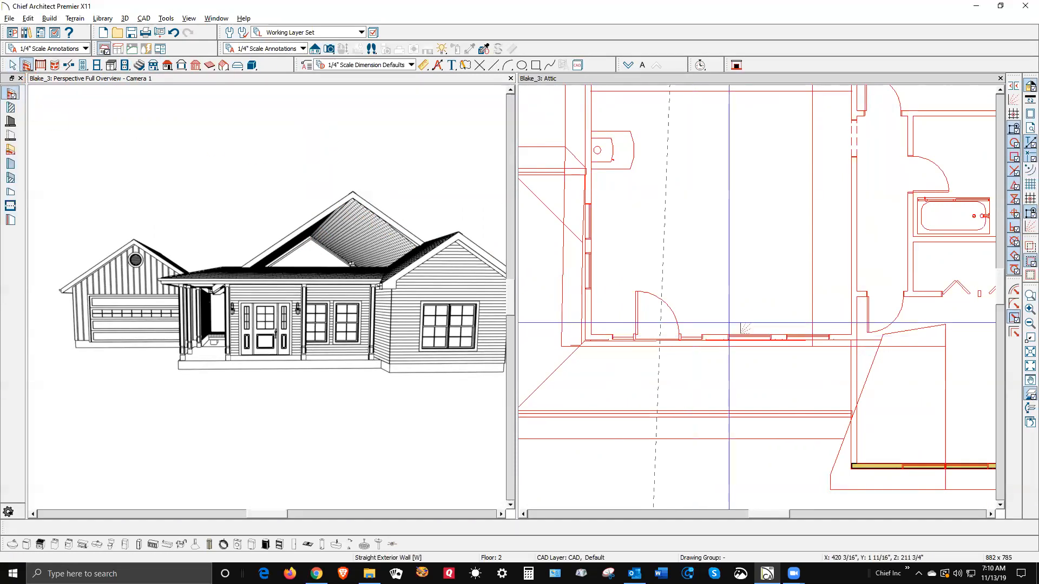
pyautogui.moveTo(852, 331)
pyautogui.mouseDown()
pyautogui.moveTo(648, 327)
pyautogui.moveTo(719, 291)
pyautogui.moveTo(736, 309)
pyautogui.mouseUp()
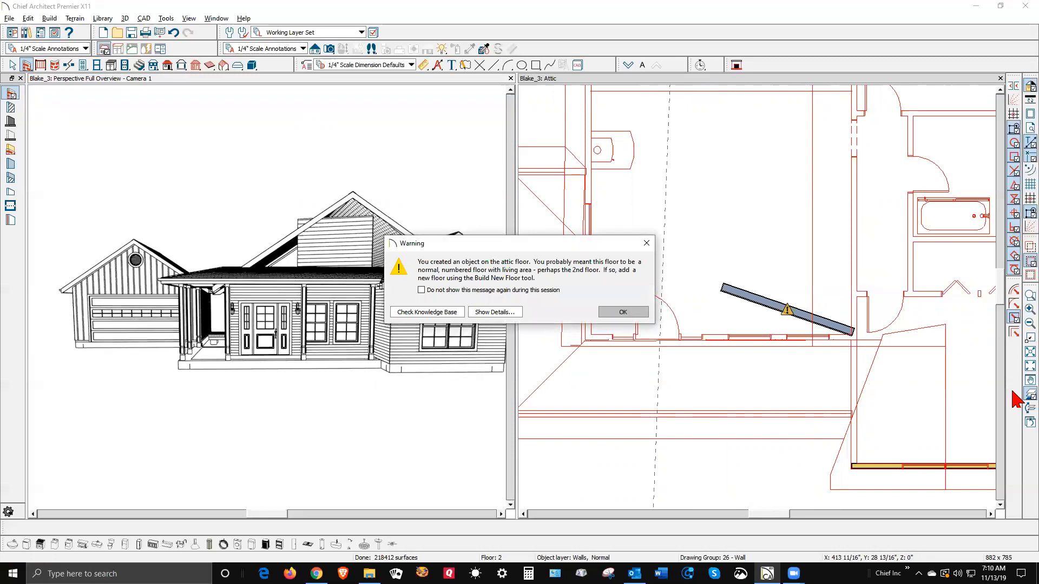
pyautogui.click(621, 313)
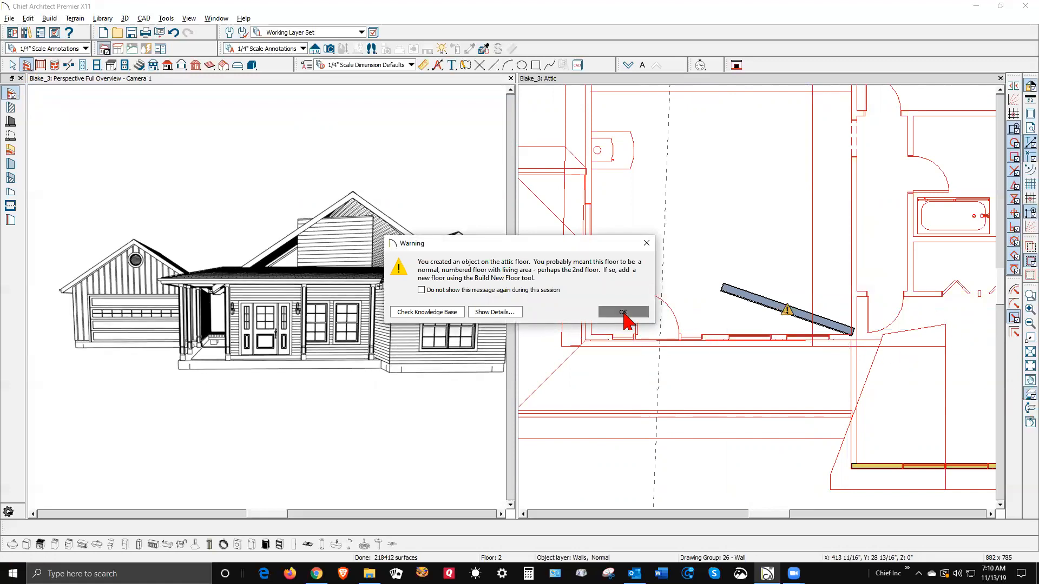
pyautogui.click(787, 310)
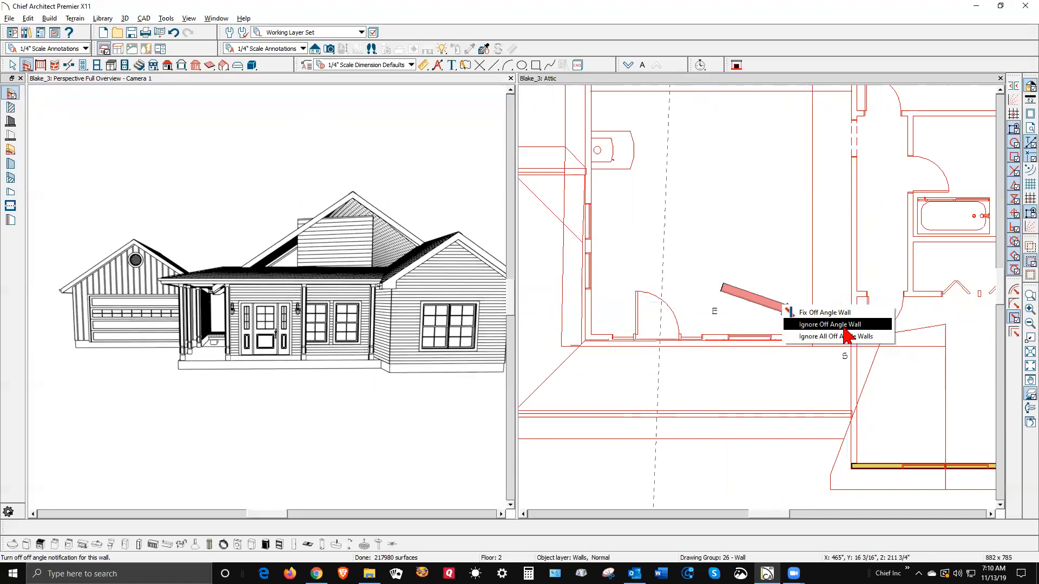
pyautogui.click(759, 302)
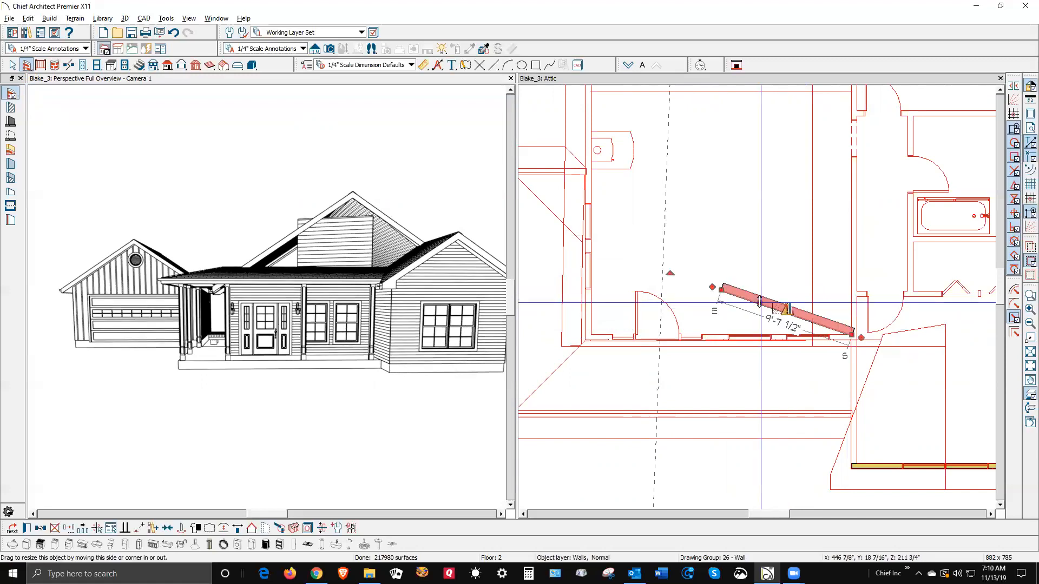
pyautogui.press('Delete')
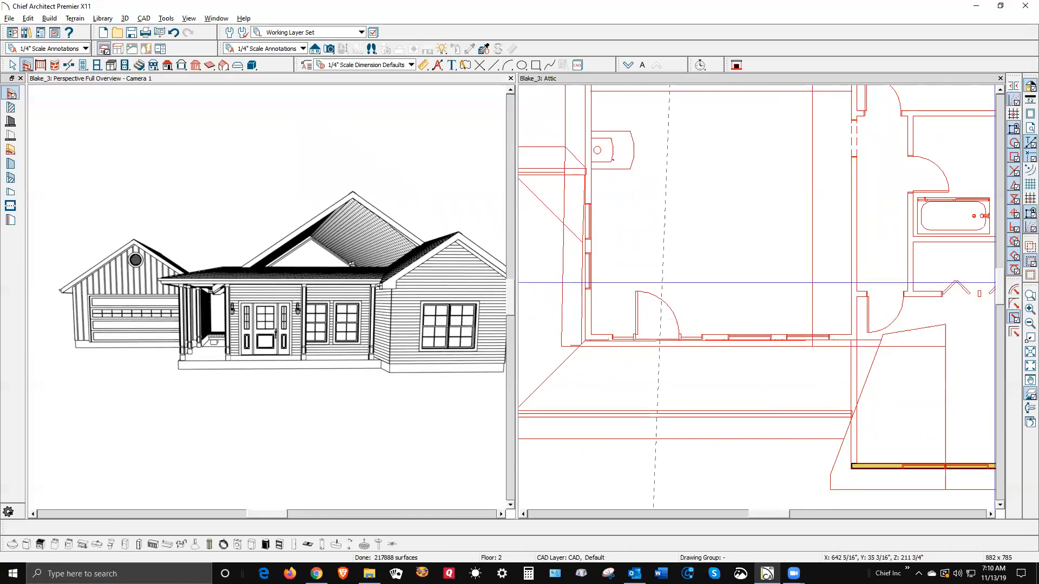
# Step: Draw a straight exterior attic wall along the living area's front wall, from the bedroom wall to the outer porch corner
pyautogui.click(11, 93)
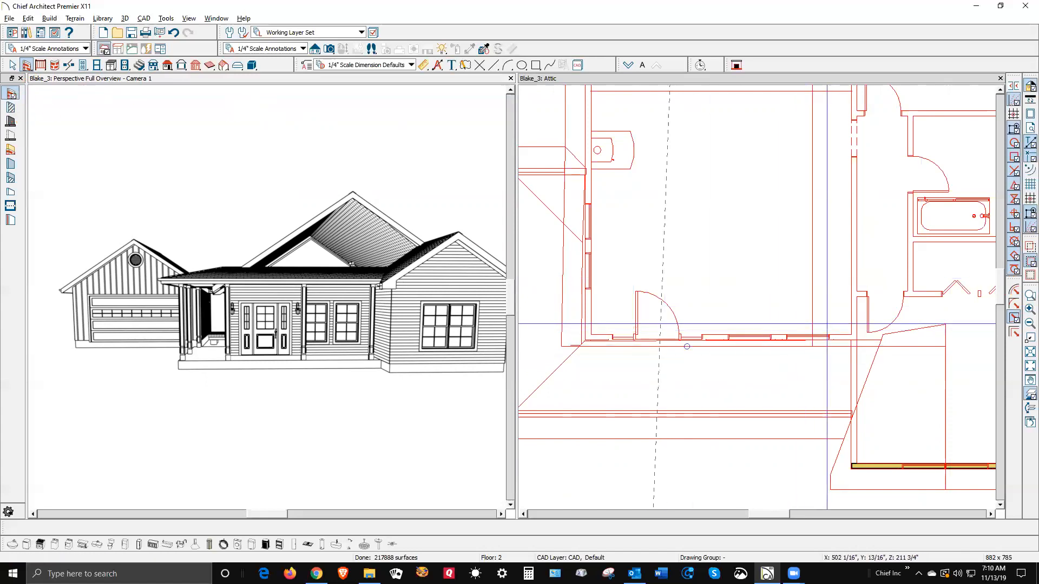
pyautogui.moveTo(850, 342); pyautogui.dragTo(582, 344)
pyautogui.click(623, 311)
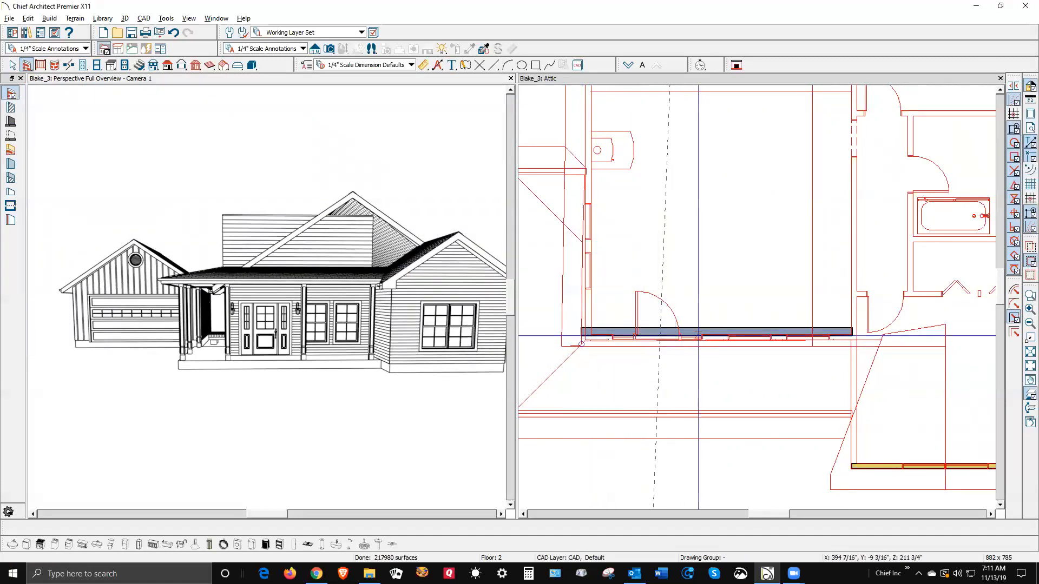
pyautogui.scroll(2, 698, 334)
pyautogui.press('space')
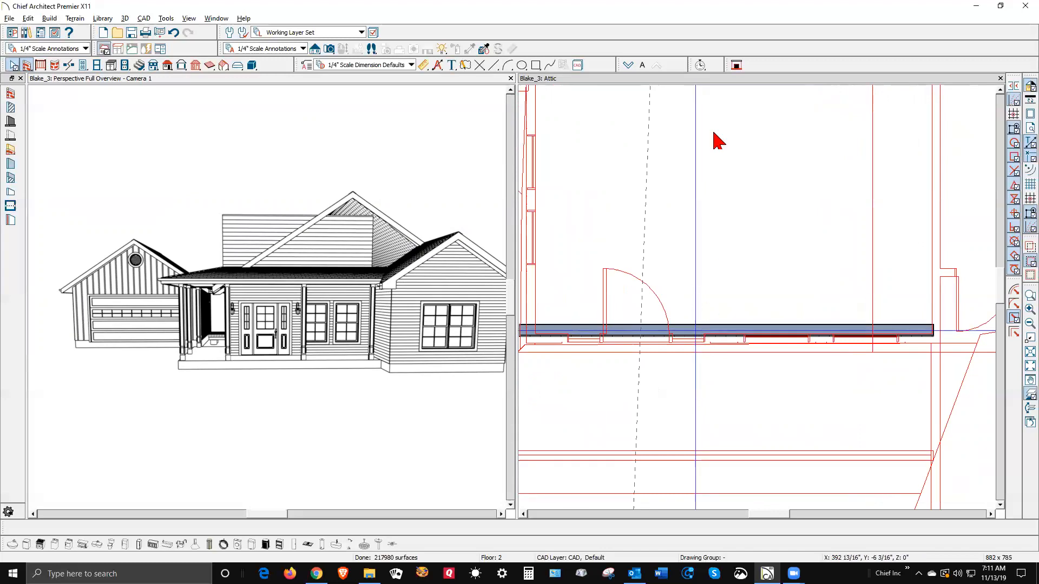
# Step: Check which wall type the living area's front exterior wall uses on the first floor
pyautogui.click(625, 64)
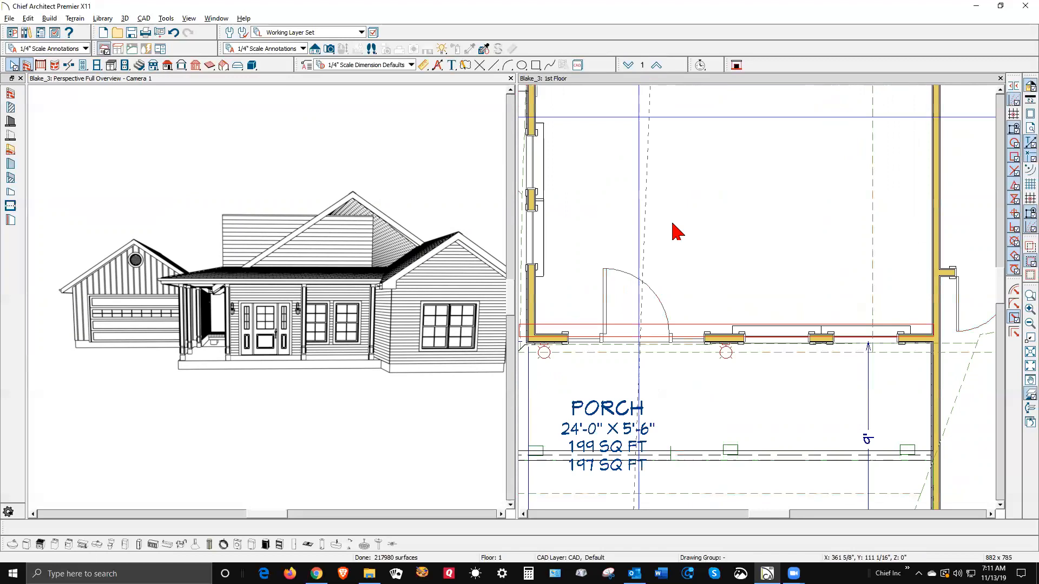
pyautogui.click(728, 342)
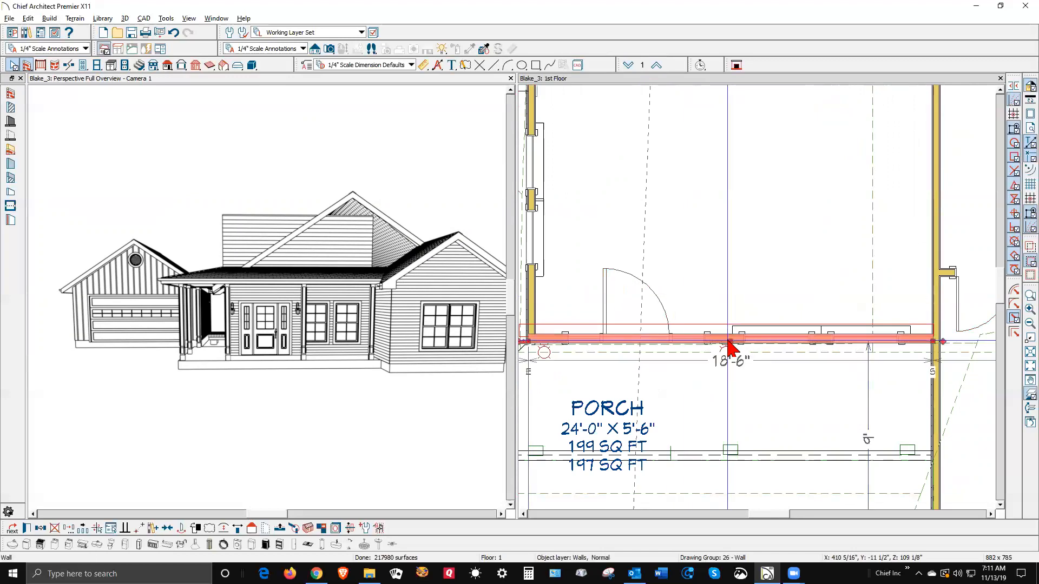
pyautogui.doubleClick(728, 345)
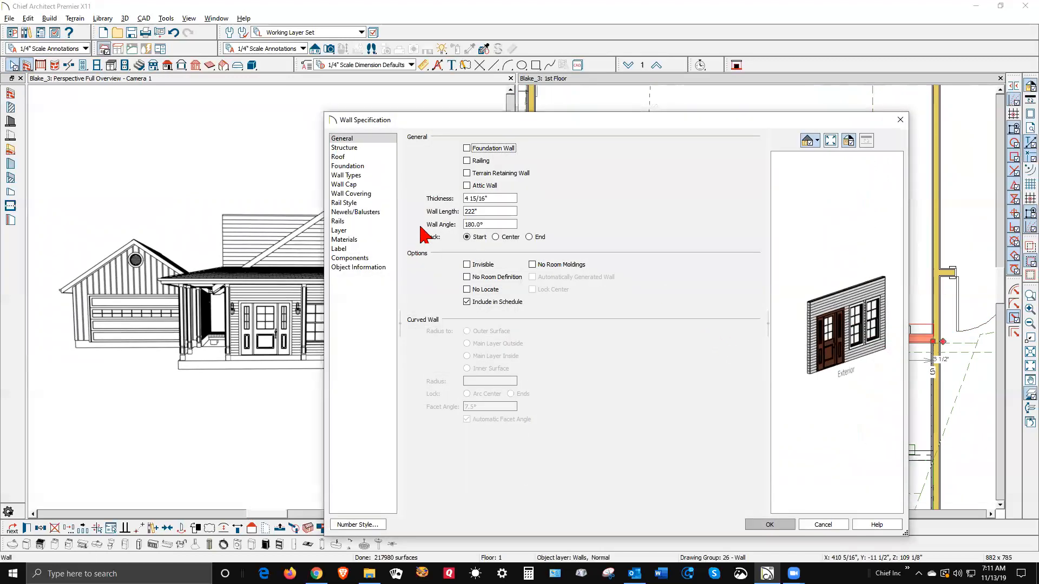
pyautogui.click(365, 176)
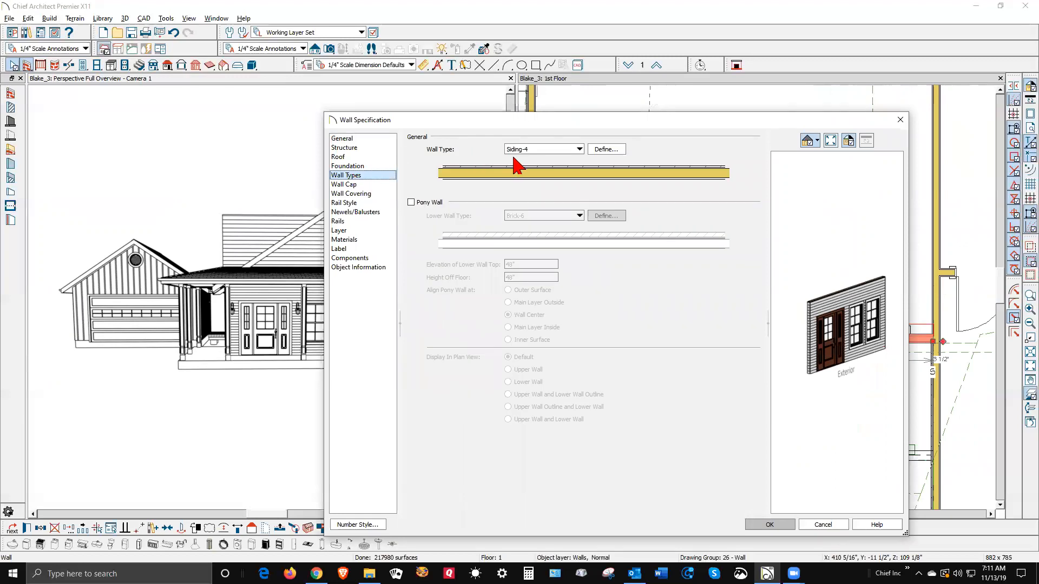
pyautogui.click(838, 525)
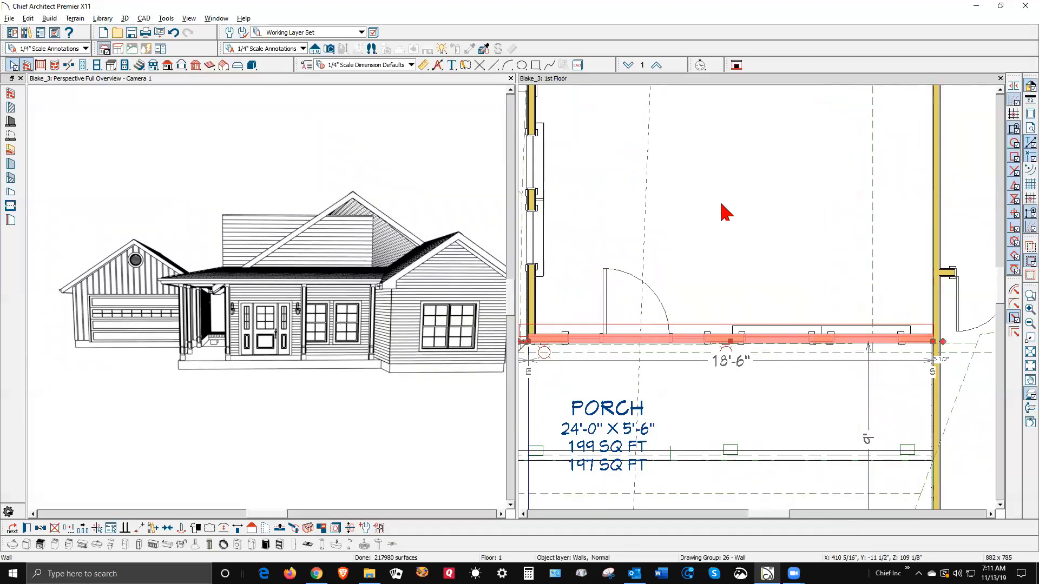
# Step: Change the new attic wall above the living area's front wall to wall type Siding-4
pyautogui.click(655, 66)
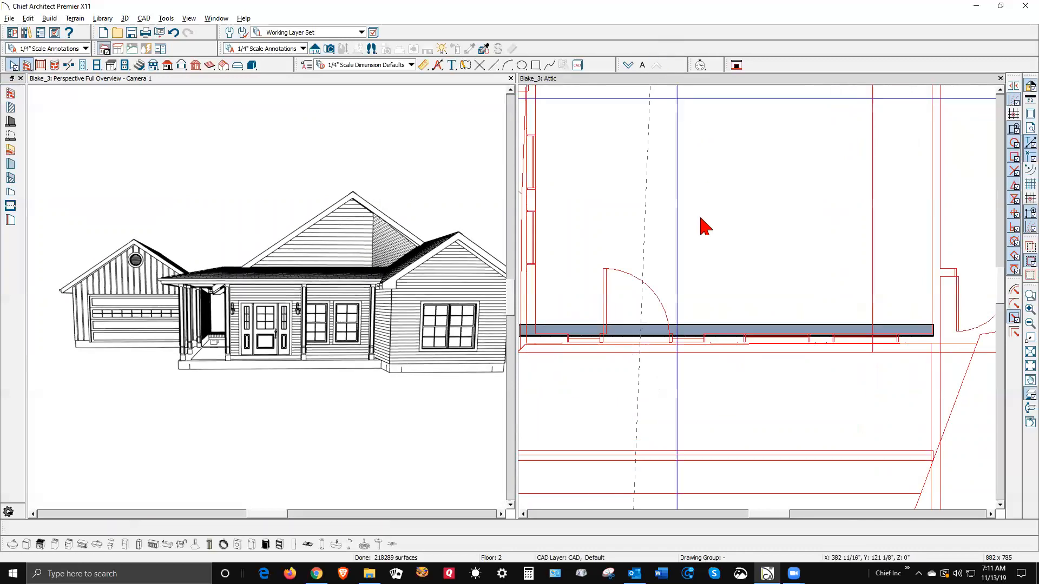
pyautogui.click(730, 331)
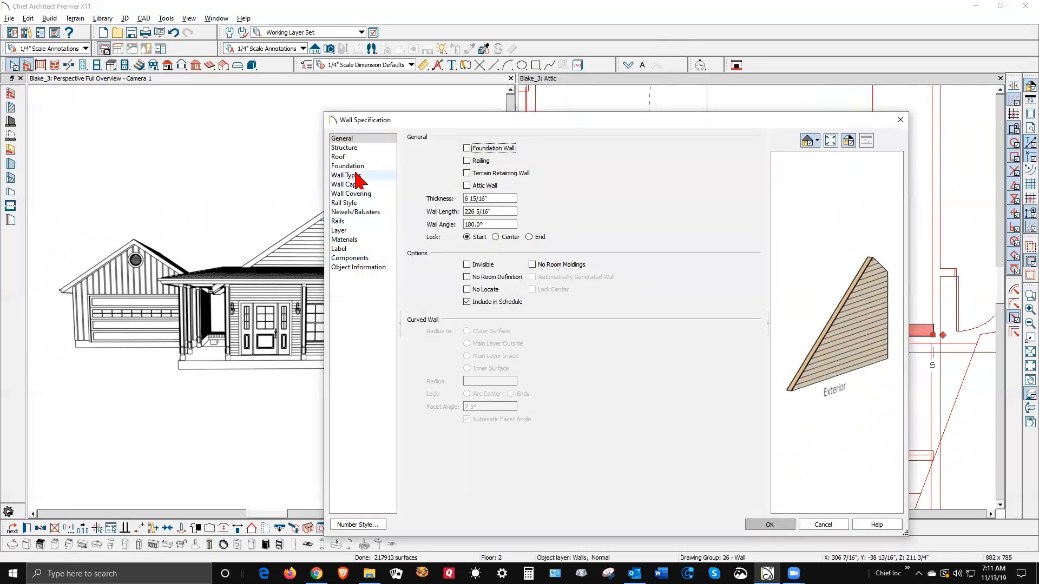
pyautogui.click(349, 175)
pyautogui.click(579, 150)
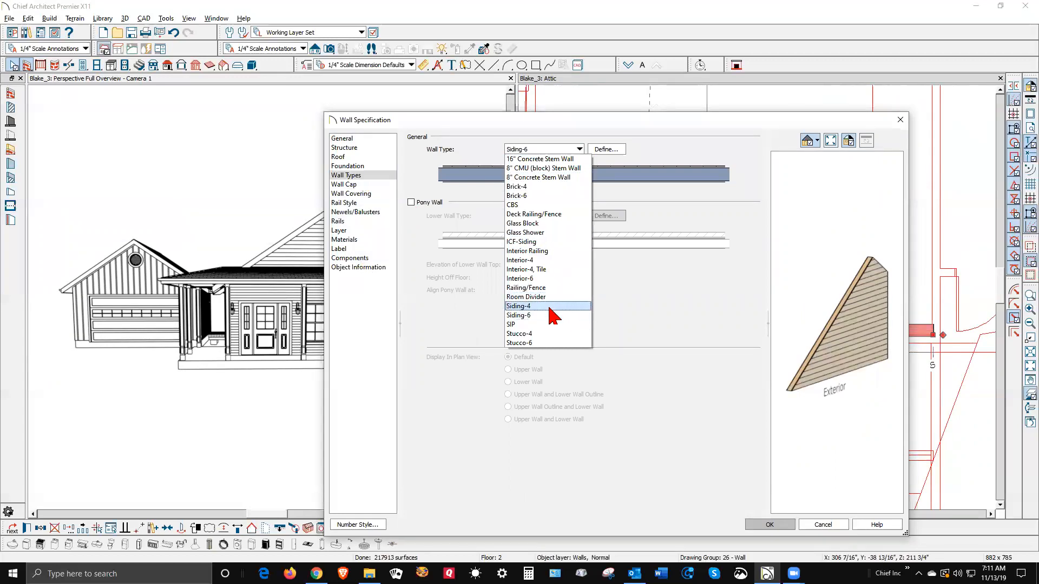
pyautogui.click(551, 306)
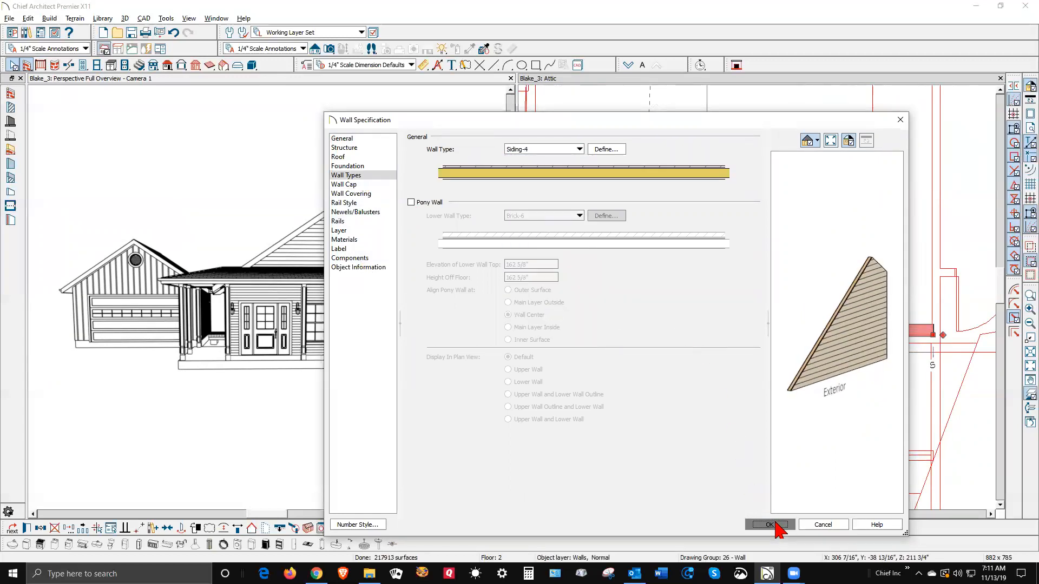
pyautogui.click(768, 524)
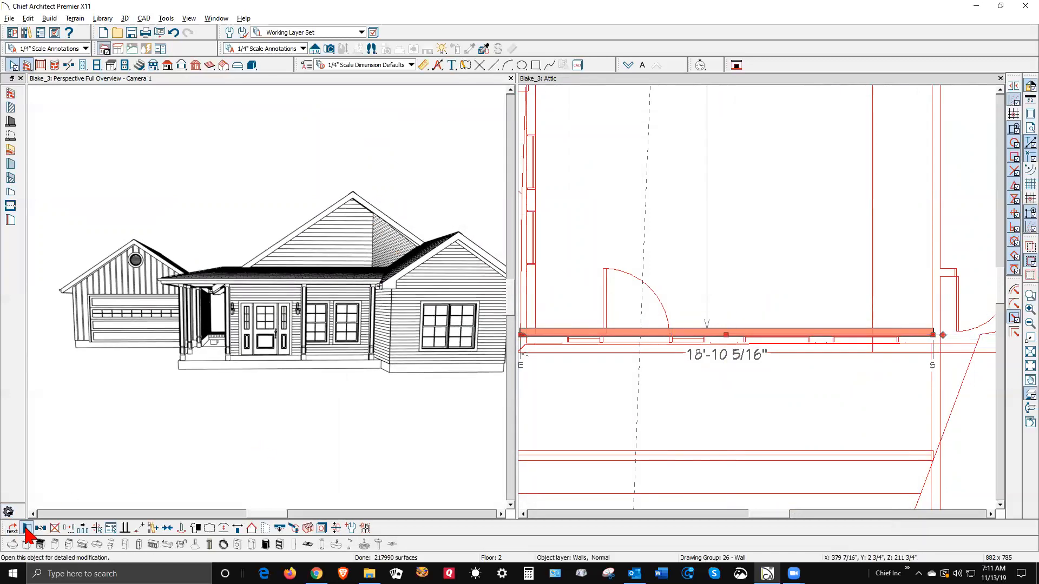
# Step: Enable No Room Definition, No Locate and Attic Wall for the new wall above the living area's front
pyautogui.doubleClick(713, 328)
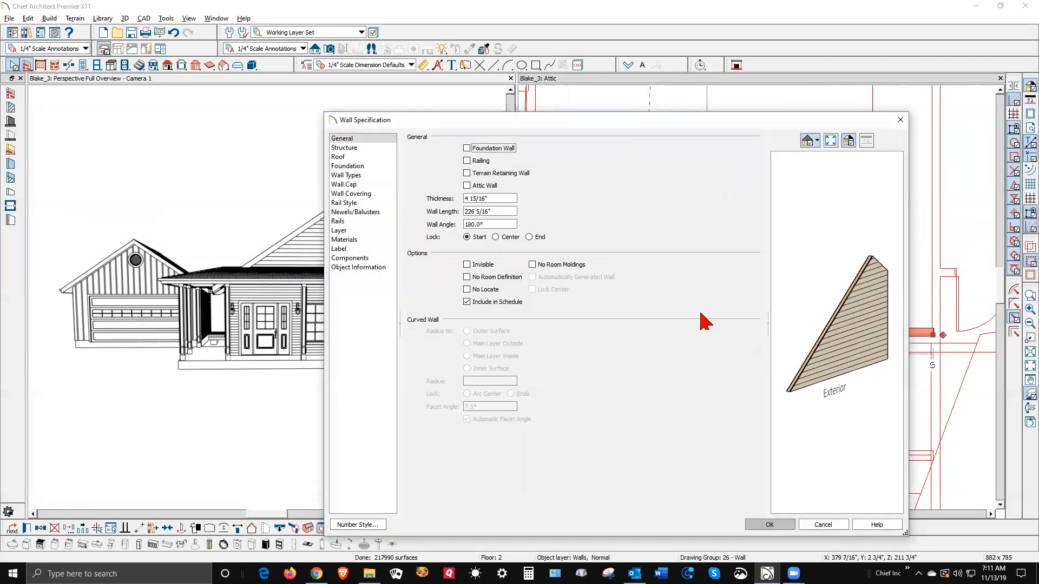
pyautogui.click(468, 278)
pyautogui.click(475, 293)
pyautogui.click(473, 187)
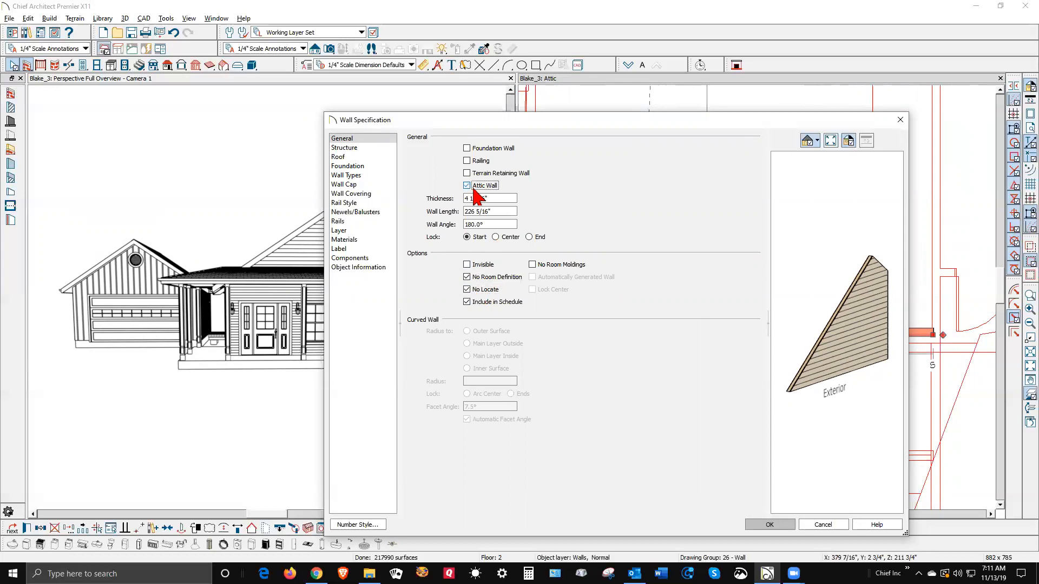
pyautogui.click(769, 525)
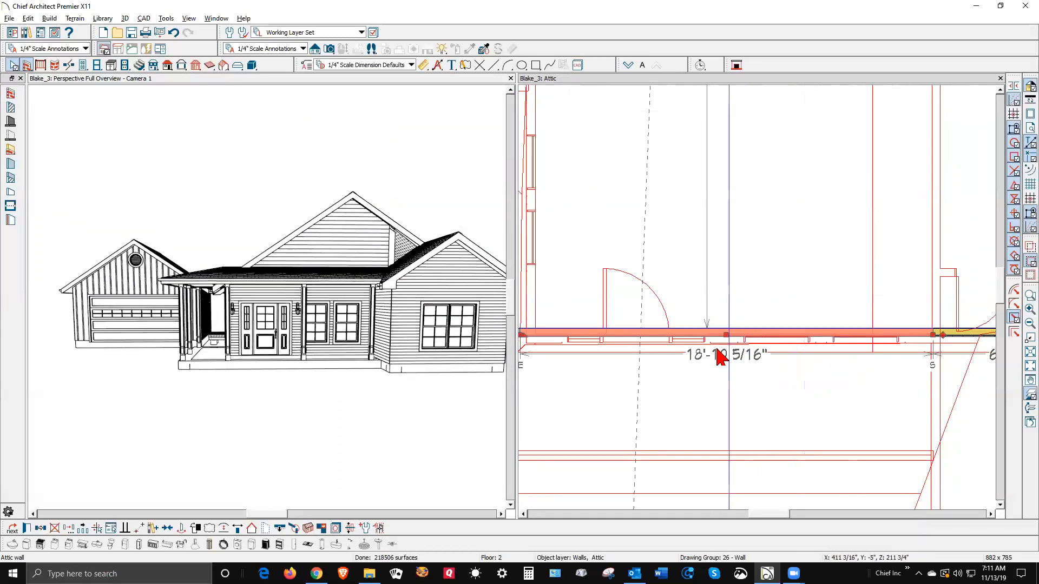
# Step: Move the attic wall outward past the living area's front wall, toward the porch
pyautogui.moveTo(725, 338); pyautogui.dragTo(726, 350)
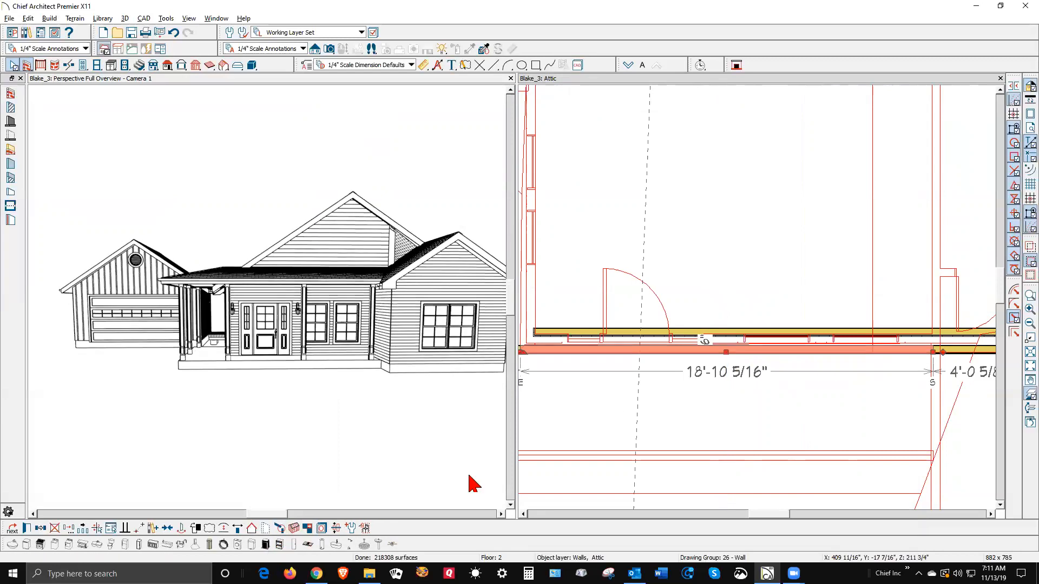
pyautogui.scroll(-2, 626, 259)
pyautogui.press('Escape')
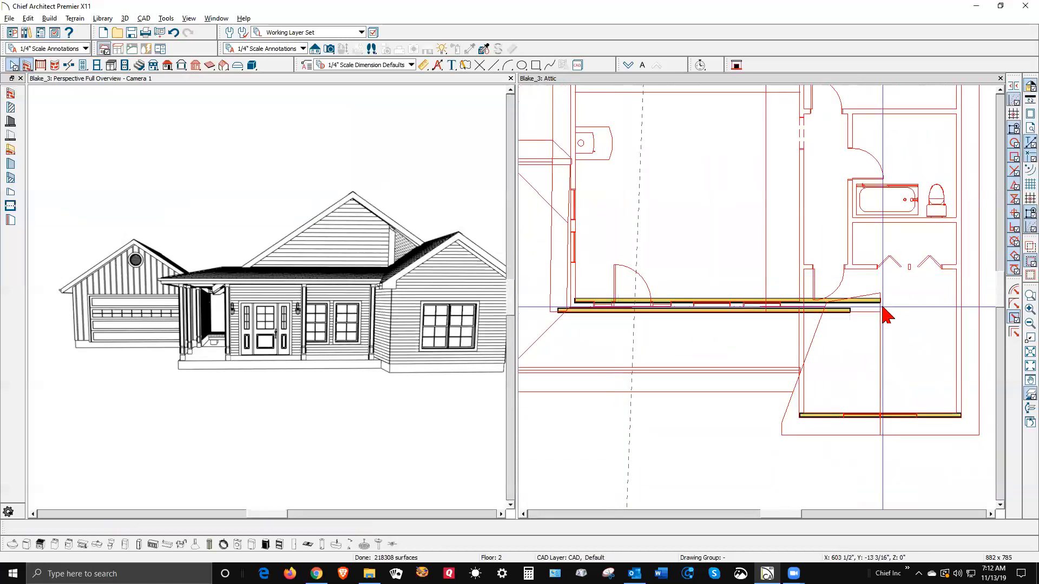
pyautogui.scroll(1, 856, 332)
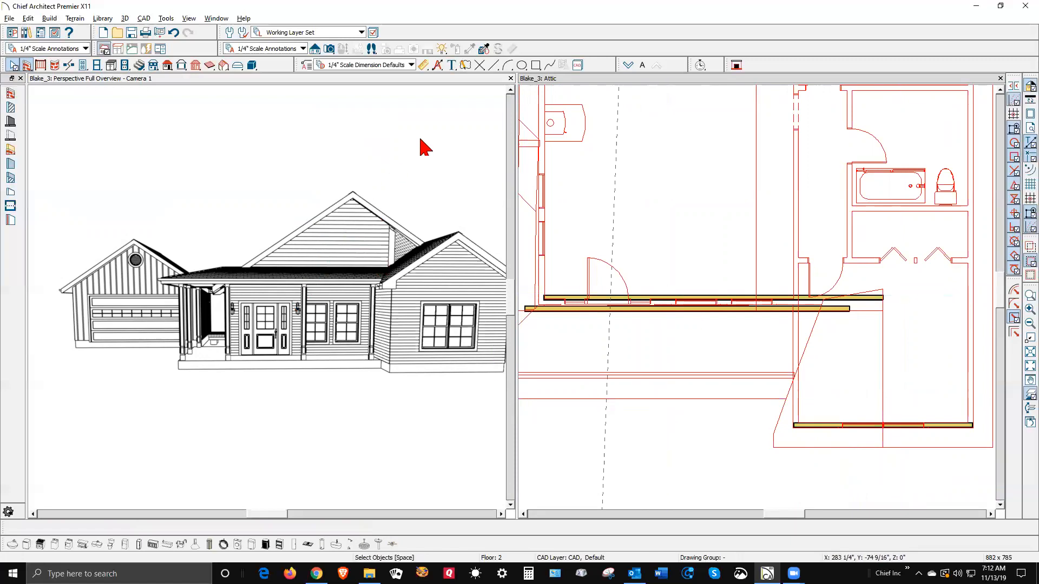
# Step: Extend the front gable attic wall's edge toward the bedroom roof in the perspective view, accepting the change to automatically generated walls
pyautogui.click(387, 186)
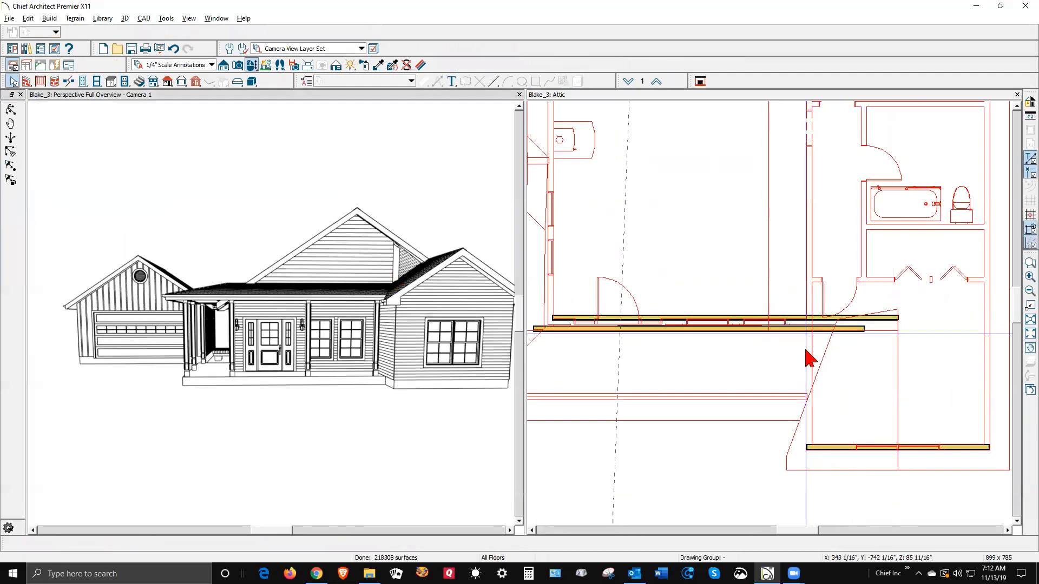
pyautogui.click(390, 269)
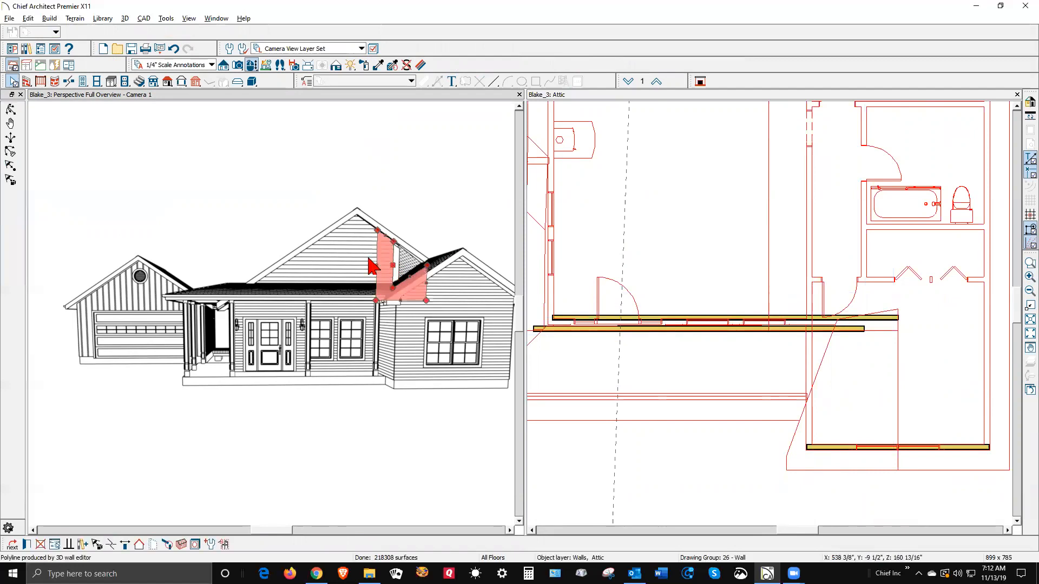
pyautogui.click(370, 265)
pyautogui.moveTo(377, 265); pyautogui.dragTo(427, 268)
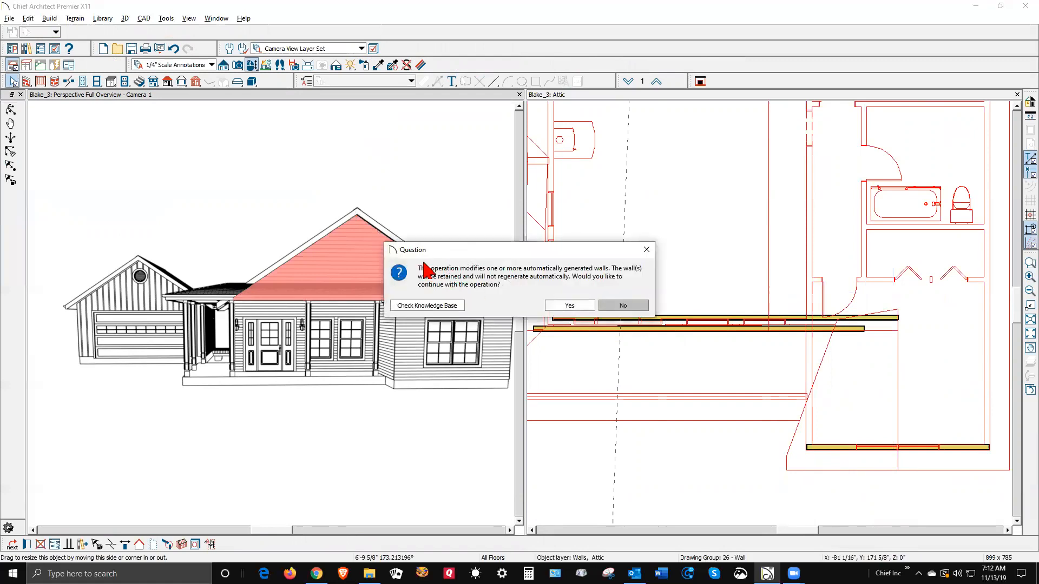
pyautogui.click(587, 312)
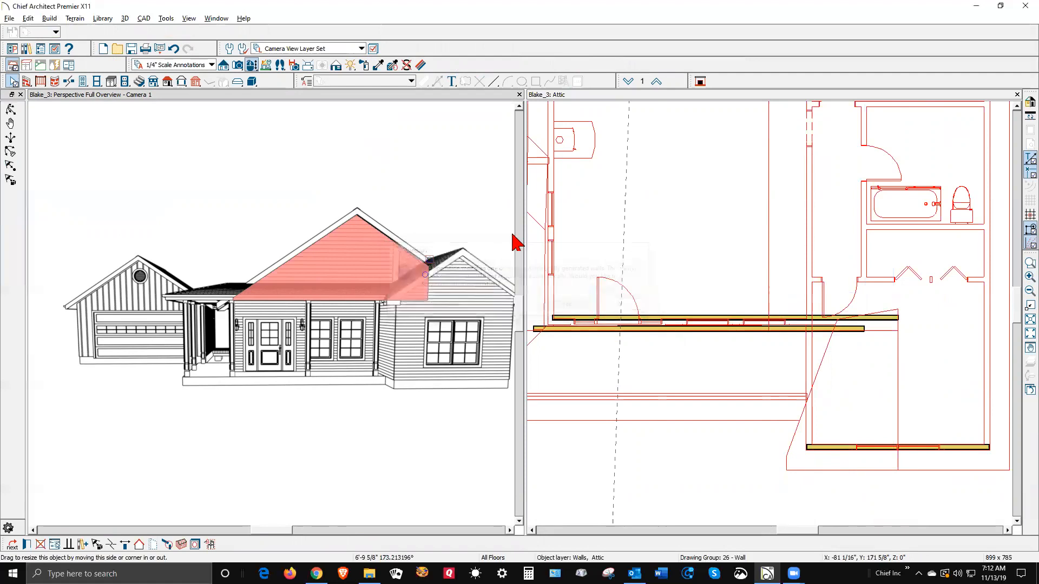
pyautogui.click(461, 189)
pyautogui.scroll(3, 397, 255)
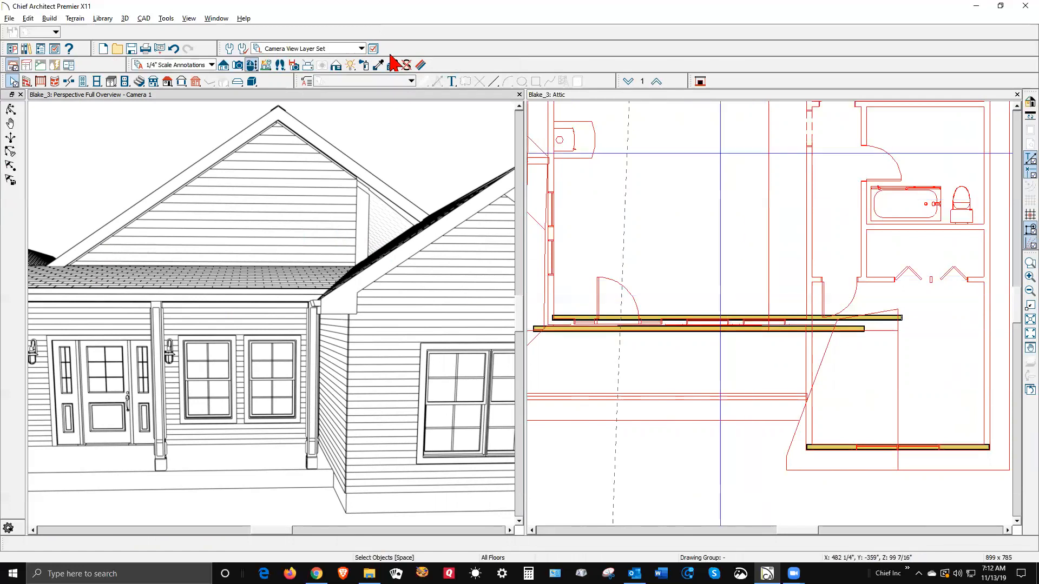
# Step: Close the perspective view and create a backclipped cross section between the two attic walls, facing the house, to inspect their segments
pyautogui.click(520, 95)
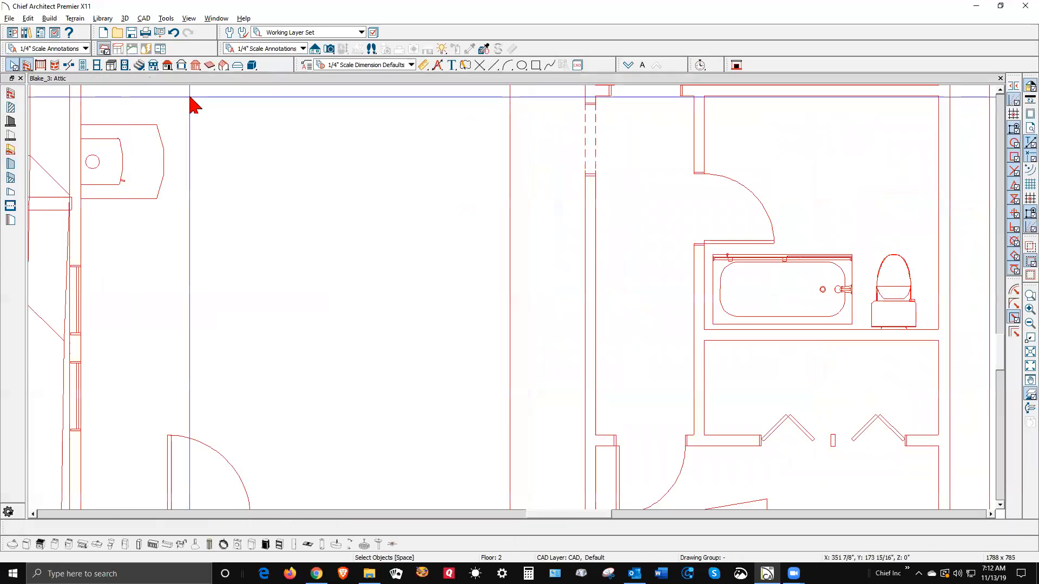
pyautogui.scroll(-3, 373, 184)
pyautogui.scroll(1, 360, 128)
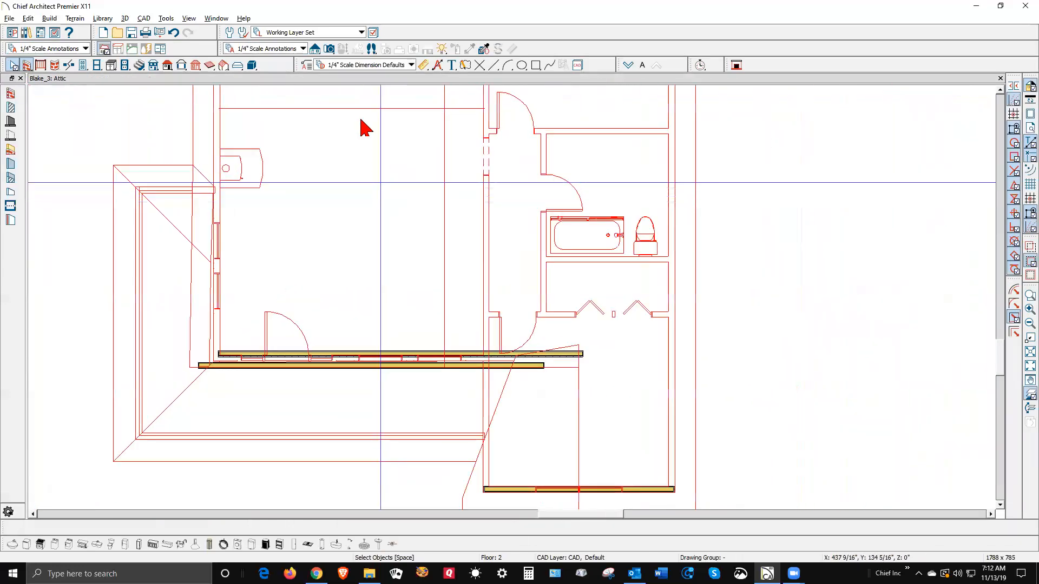
pyautogui.click(315, 48)
pyautogui.click(11, 107)
pyautogui.moveTo(468, 385); pyautogui.dragTo(467, 359)
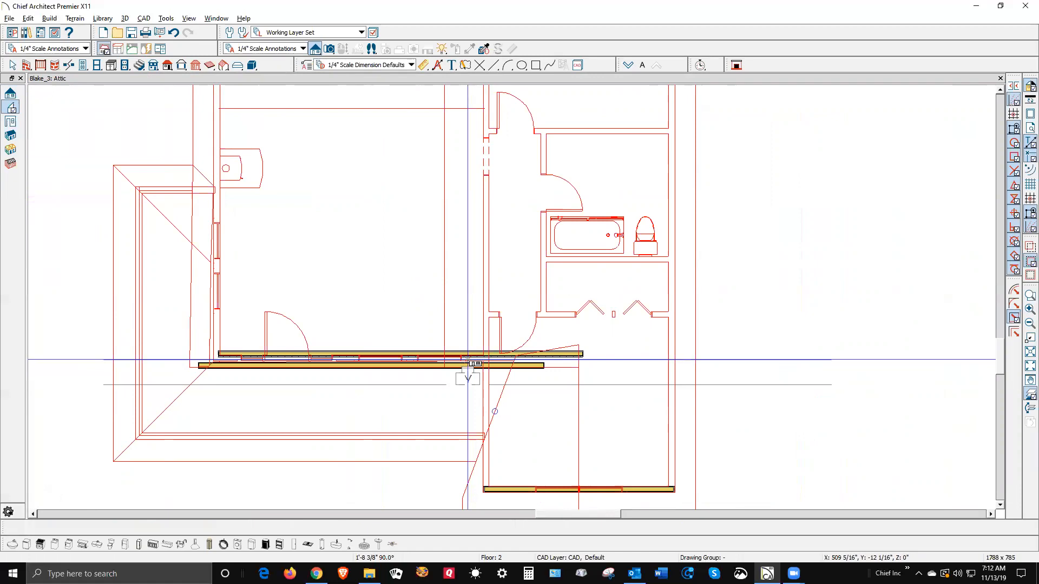
pyautogui.moveTo(468, 359); pyautogui.dragTo(468, 360)
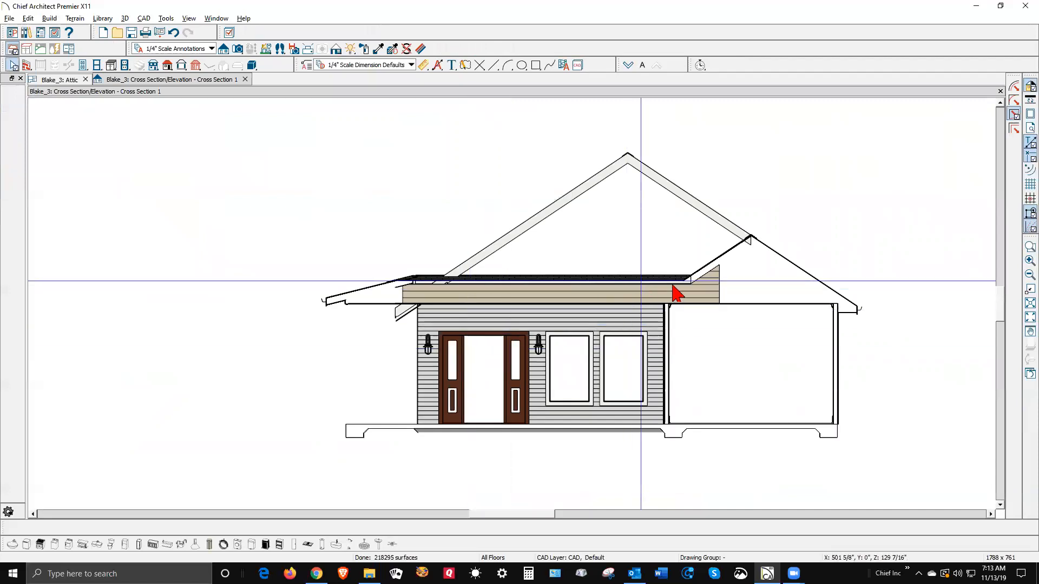
pyautogui.click(609, 294)
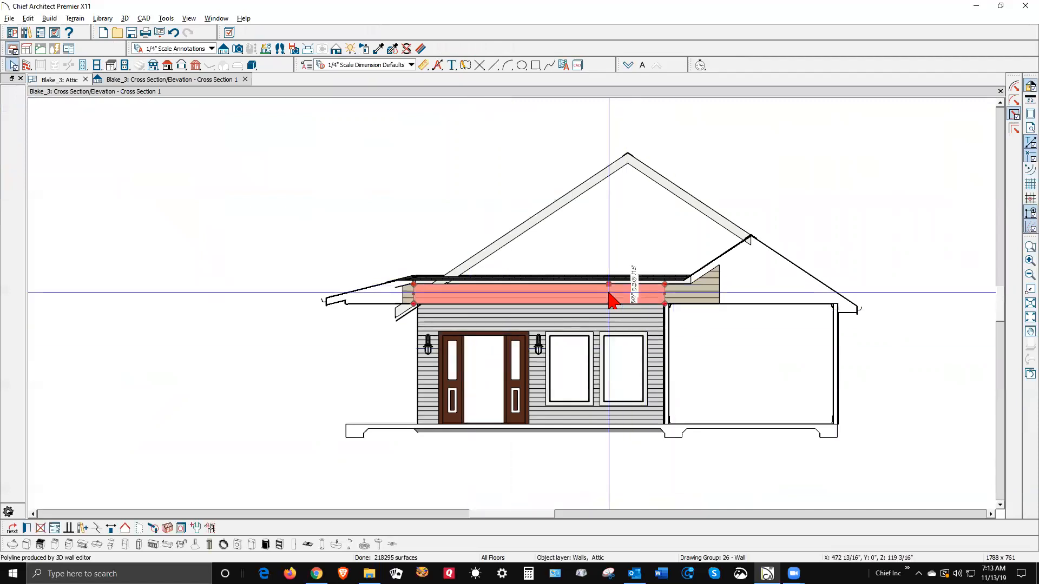
pyautogui.click(687, 294)
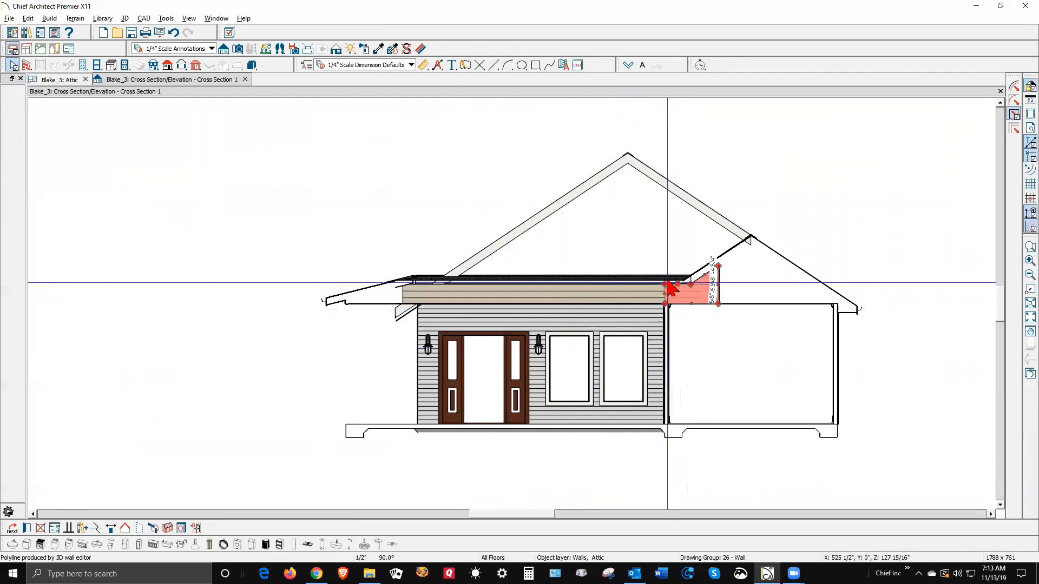
pyautogui.press('Escape')
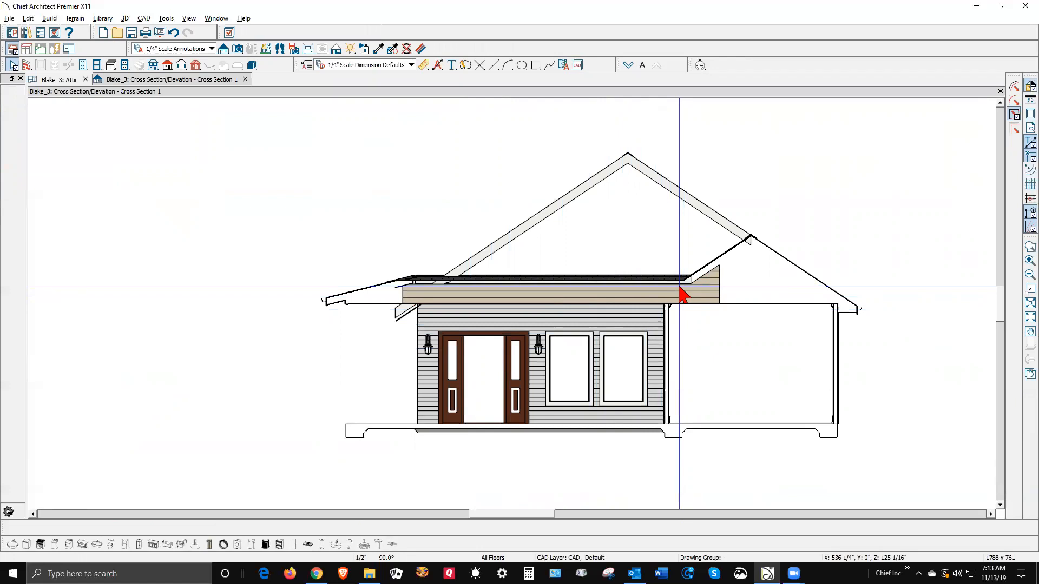
# Step: Examine on the first-floor plan how the porch roof plane's upper edge lines up with the living-side main roof plane's front edge
pyautogui.hotkey('ctrl', 'Tab')
pyautogui.scroll(-2, 630, 246)
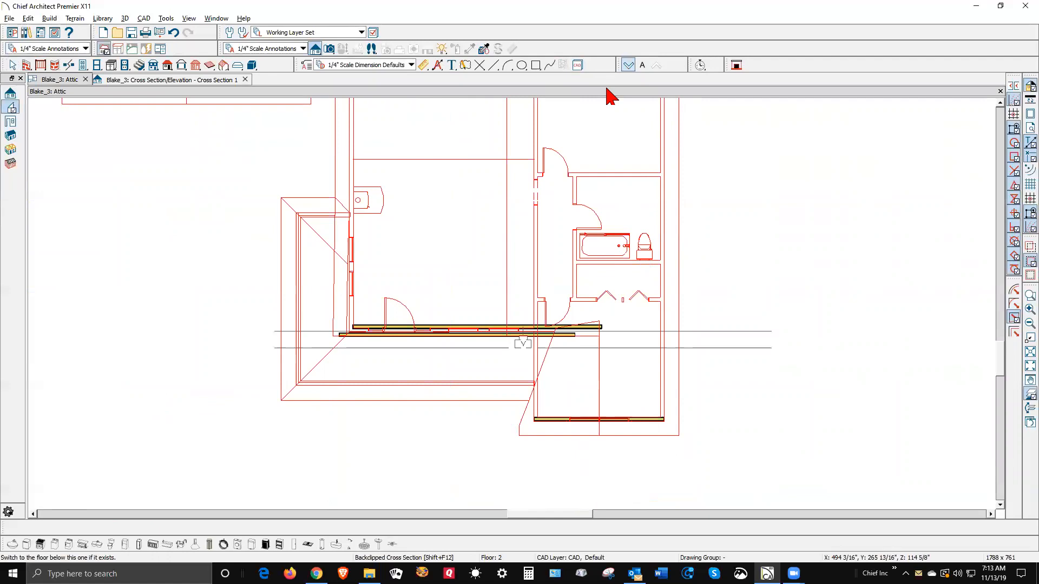
pyautogui.click(627, 64)
pyautogui.scroll(3, 389, 361)
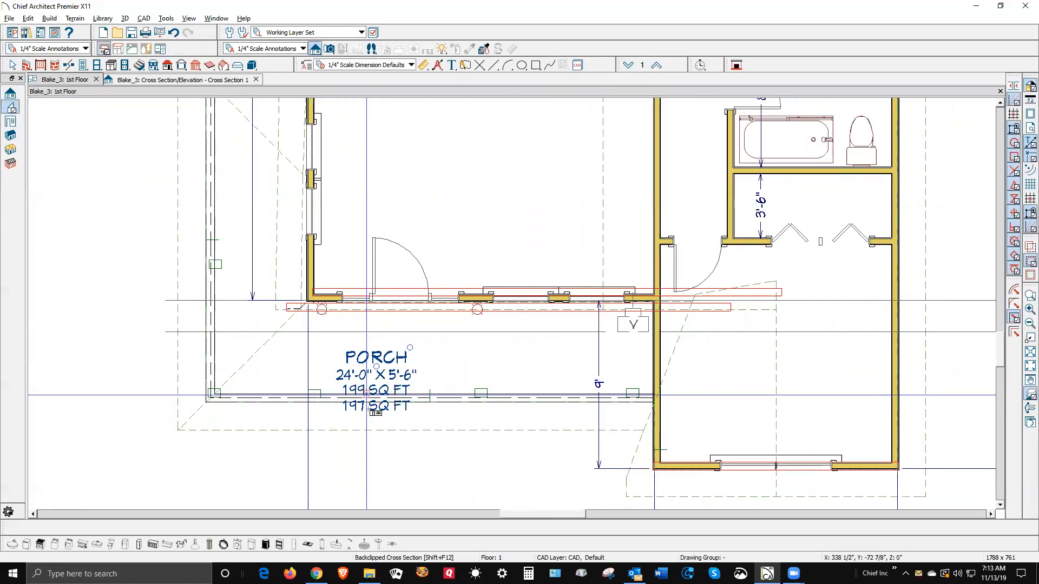
pyautogui.scroll(1, 366, 395)
pyautogui.press('space')
pyautogui.click(378, 431)
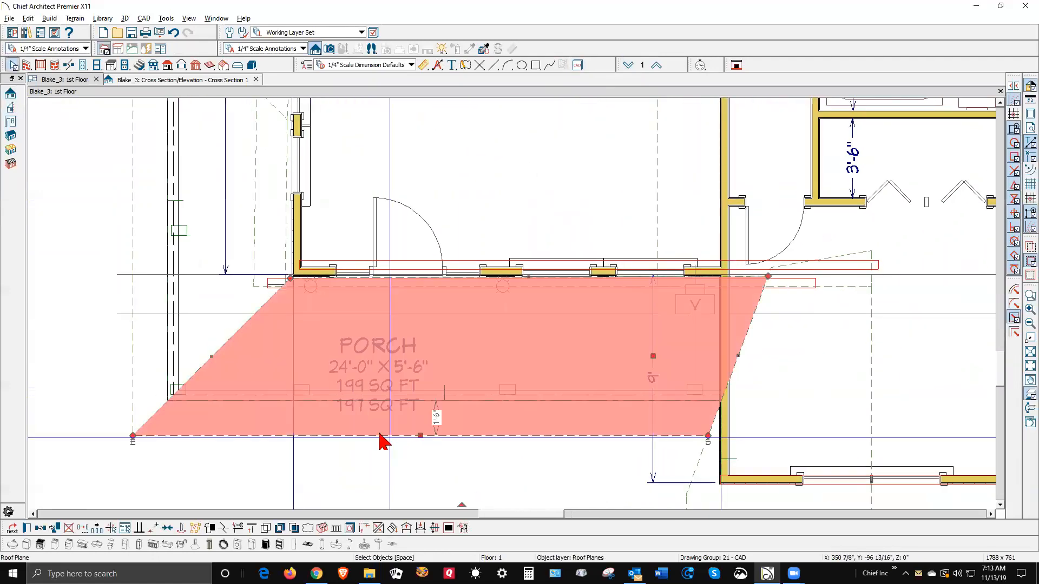
pyautogui.scroll(3, 408, 308)
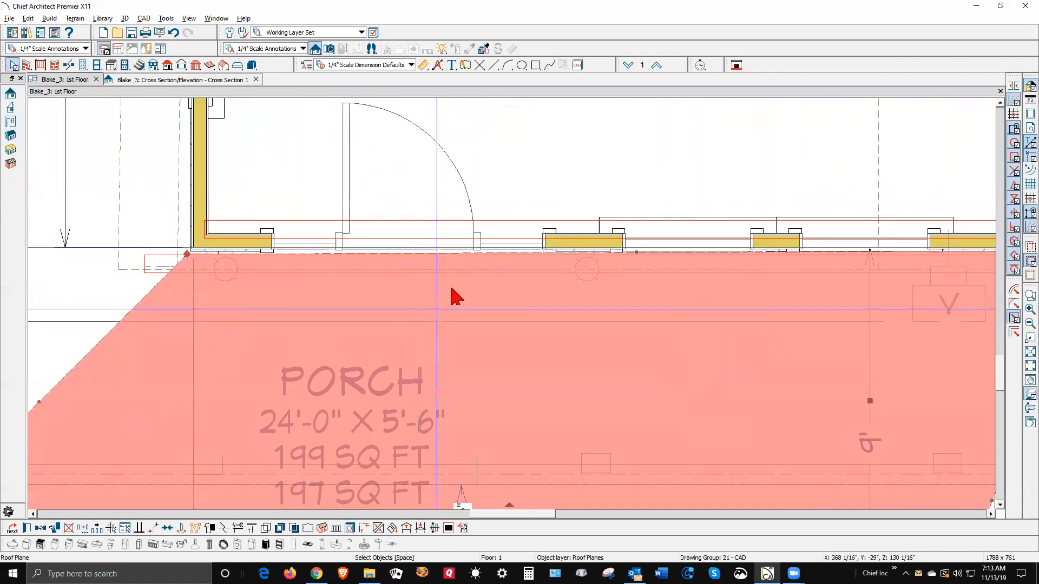
pyautogui.press('Escape')
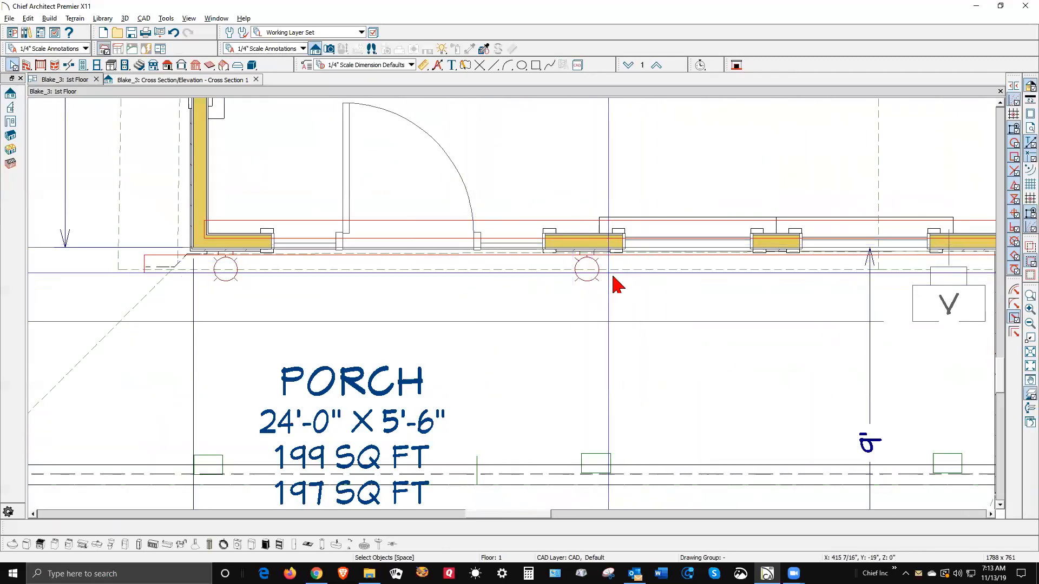
pyautogui.click(664, 269)
pyautogui.scroll(-3, 605, 246)
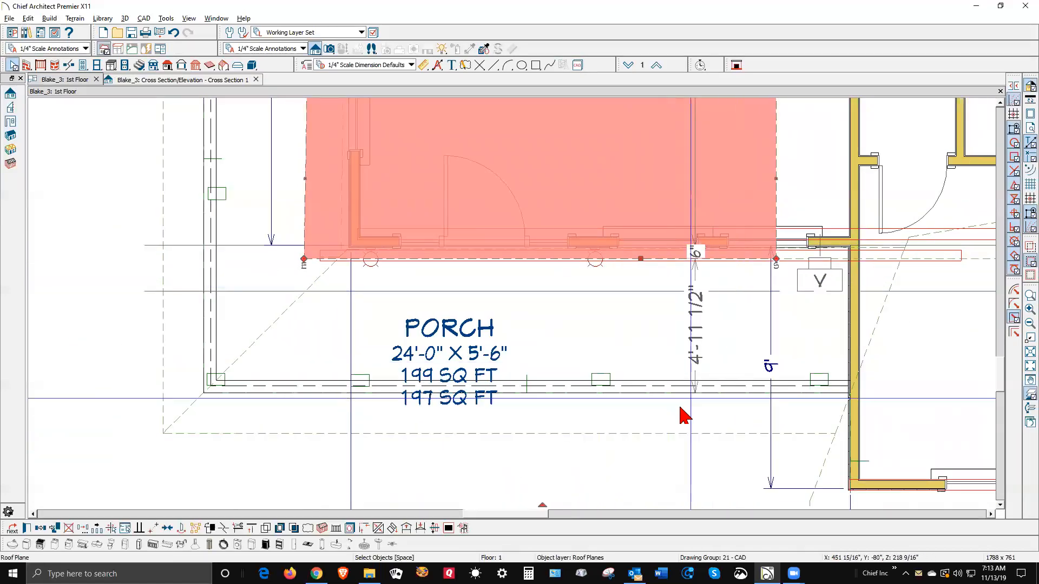
pyautogui.click(665, 431)
pyautogui.scroll(3, 614, 254)
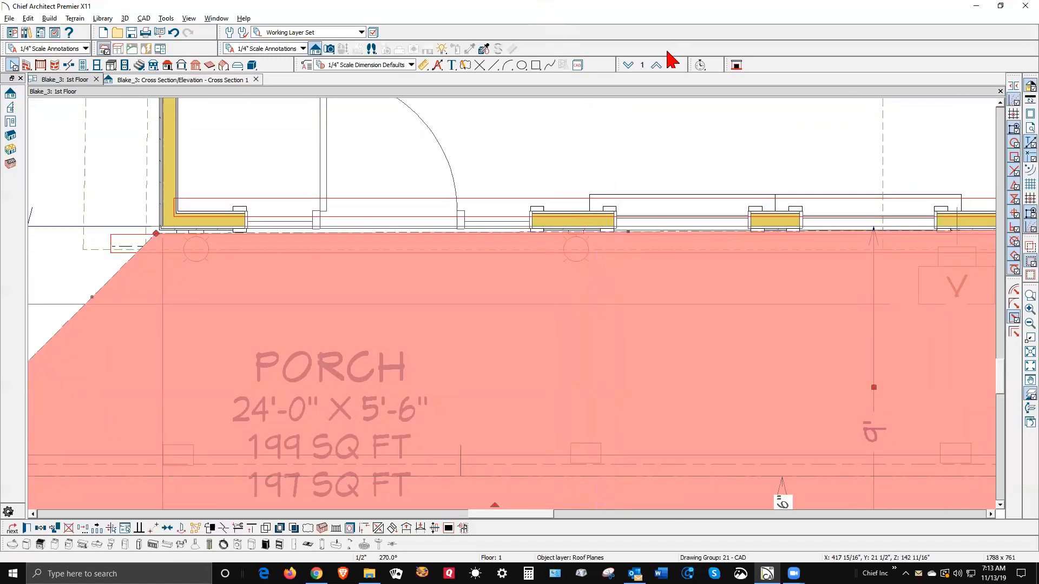
# Step: On the attic floor, move the outer attic wall segments inward to line up with the living area's front wall below
pyautogui.click(658, 65)
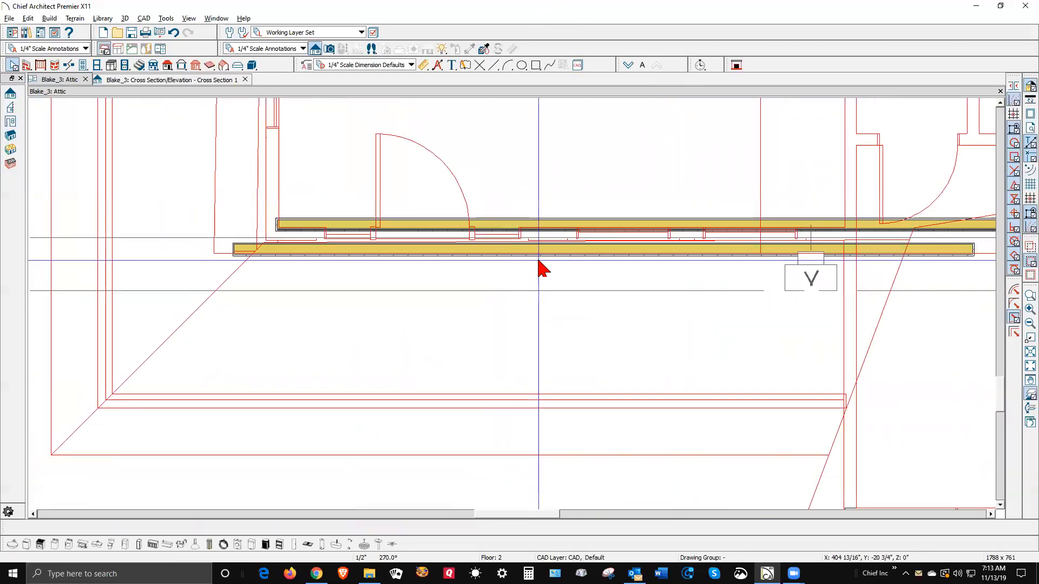
pyautogui.click(558, 252)
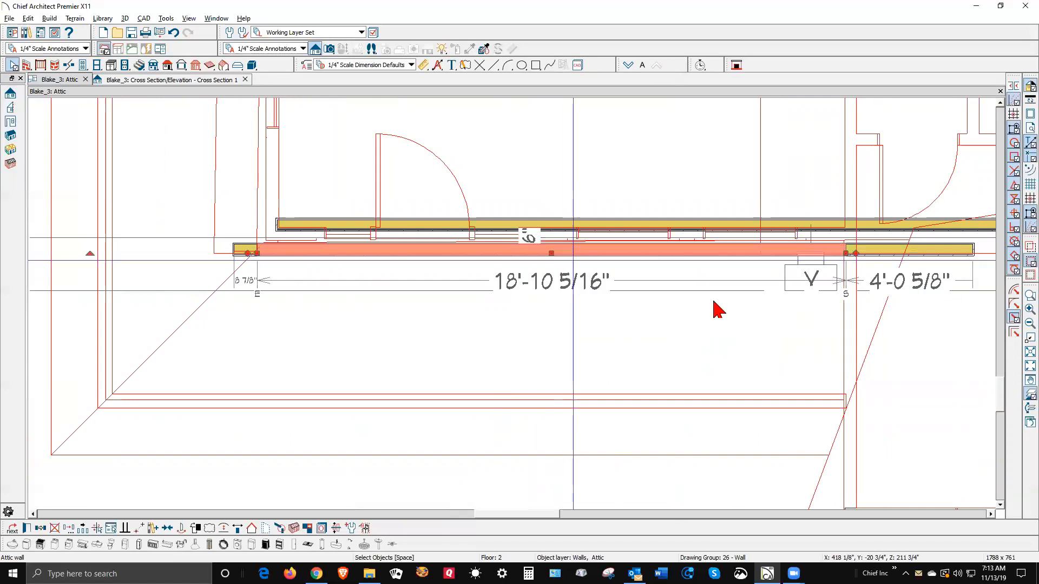
pyautogui.keyDown('shift'); pyautogui.click(895, 249); pyautogui.keyUp('shift')
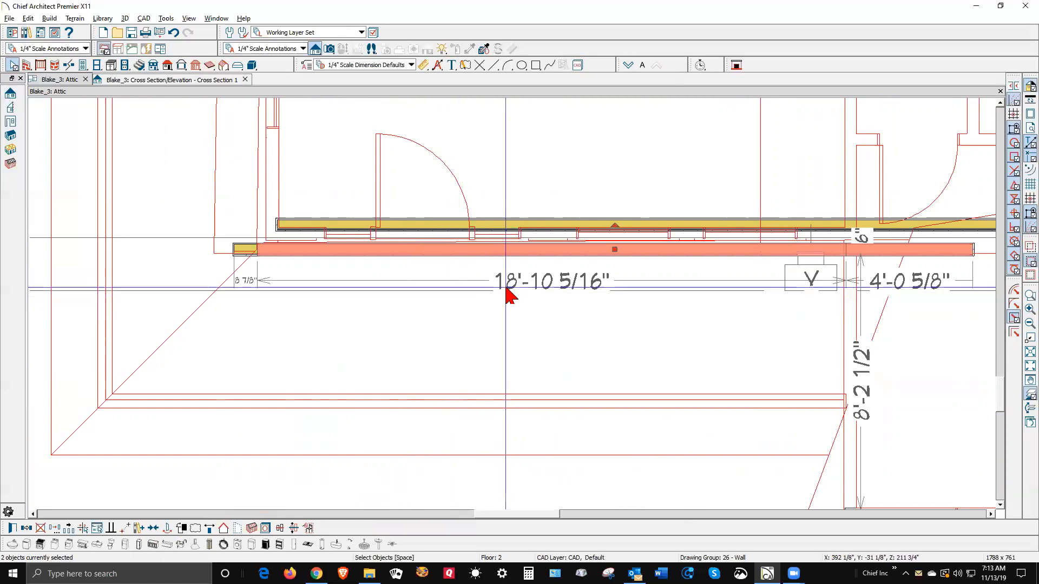
pyautogui.press('Delete')
pyautogui.click(553, 301)
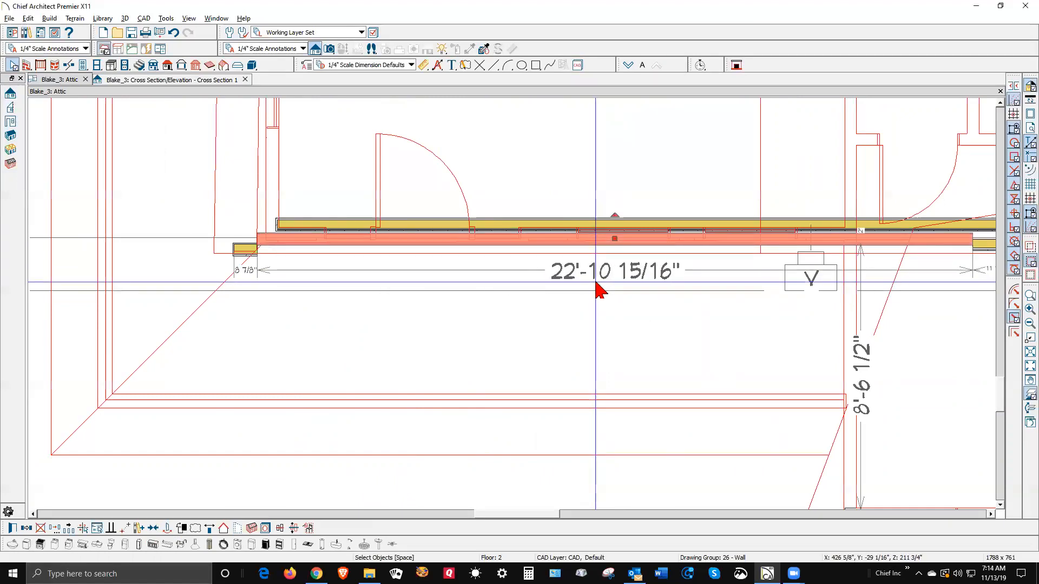
pyautogui.press('Up')
pyautogui.press('Up')
pyautogui.press('Up')
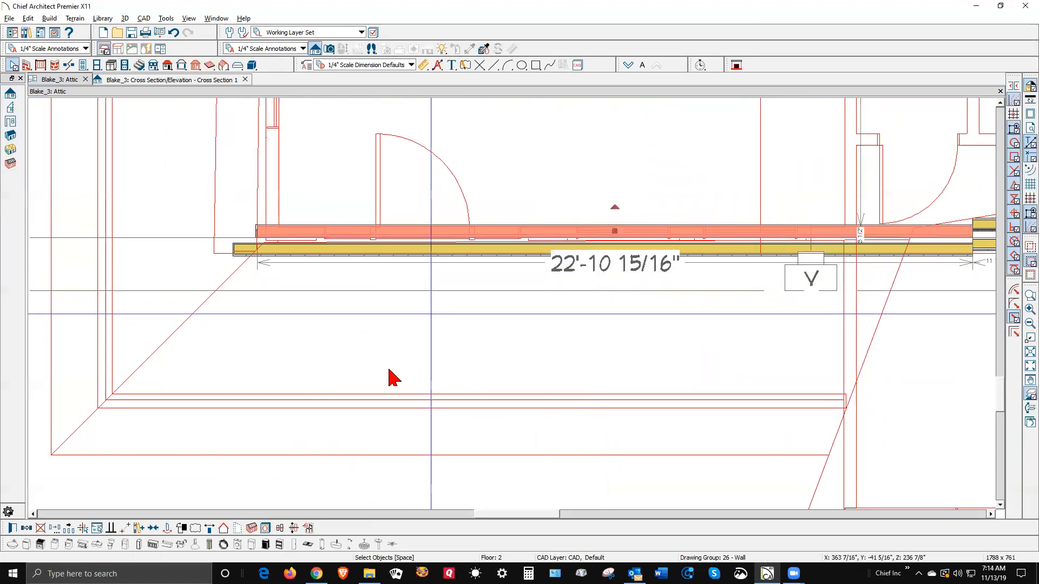
pyautogui.press('Up')
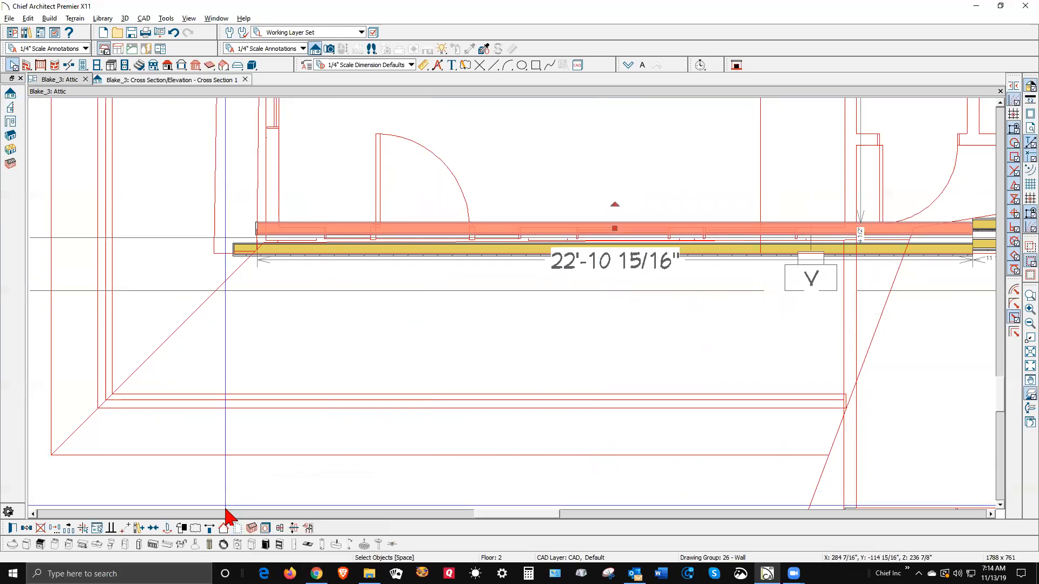
pyautogui.press('Down')
pyautogui.press('Down')
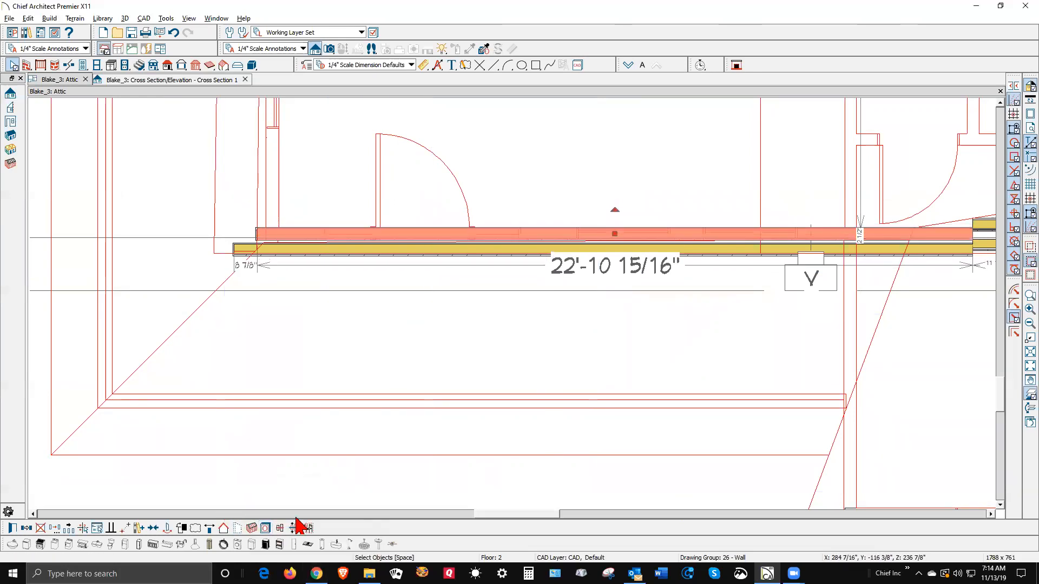
pyautogui.press('Up')
pyautogui.press('Down')
pyautogui.click(631, 378)
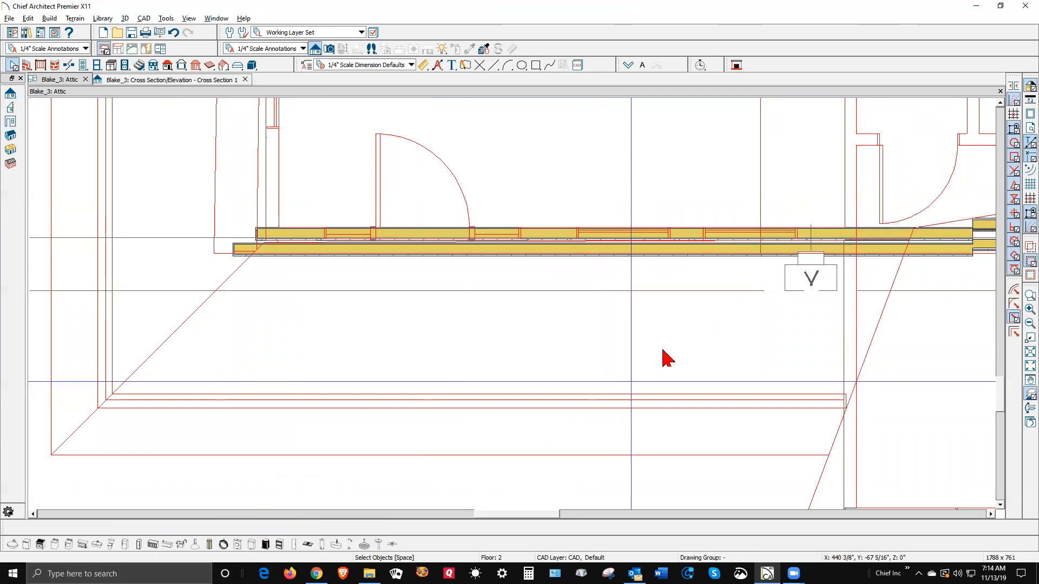
# Step: Delete the short stub over the bedroom and the remaining attic wall on the porch side of the realigned wall
pyautogui.click(792, 235)
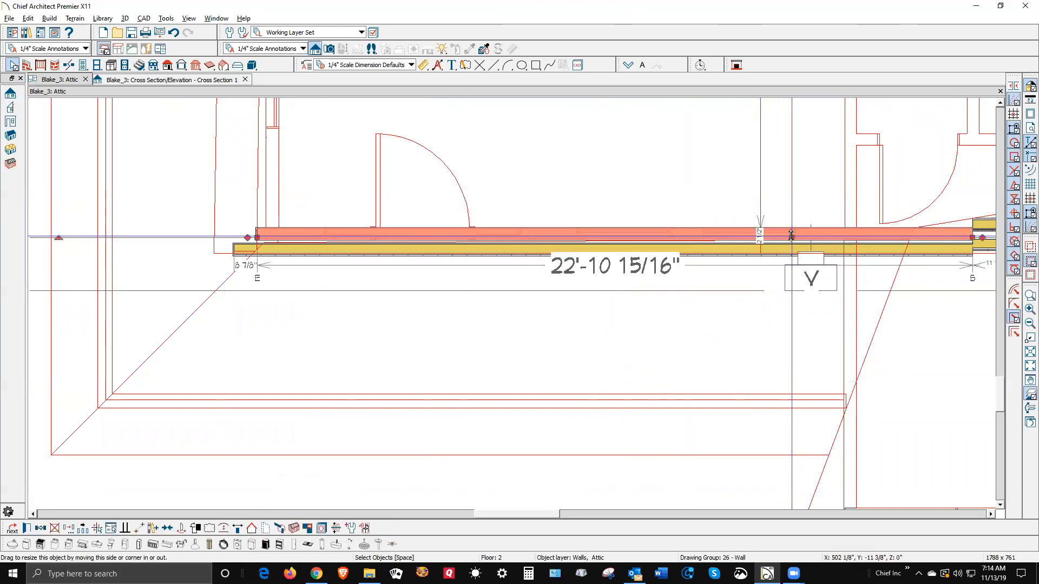
pyautogui.scroll(-1, 185, 453)
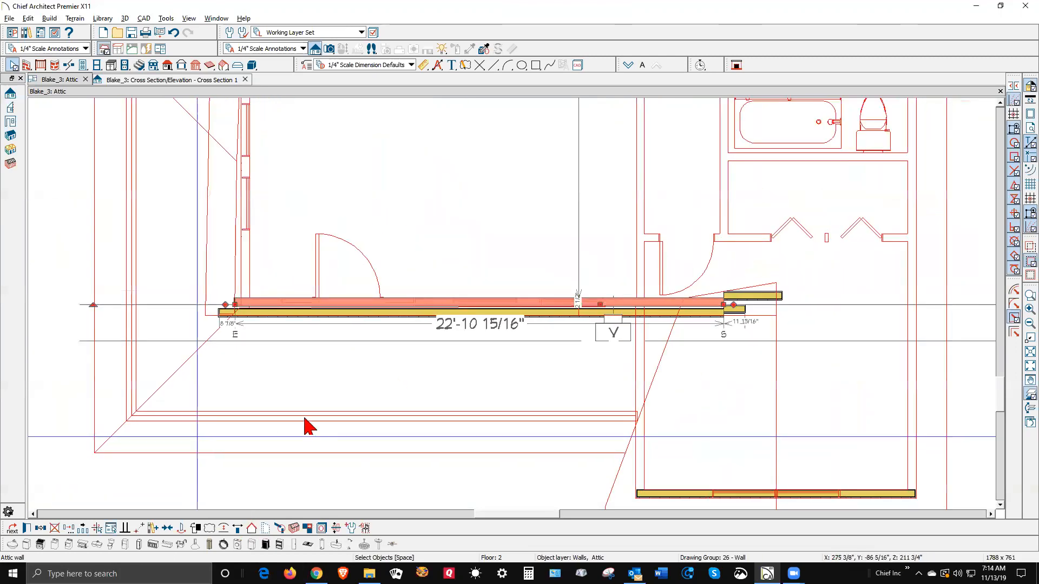
pyautogui.click(622, 352)
pyautogui.scroll(1, 723, 300)
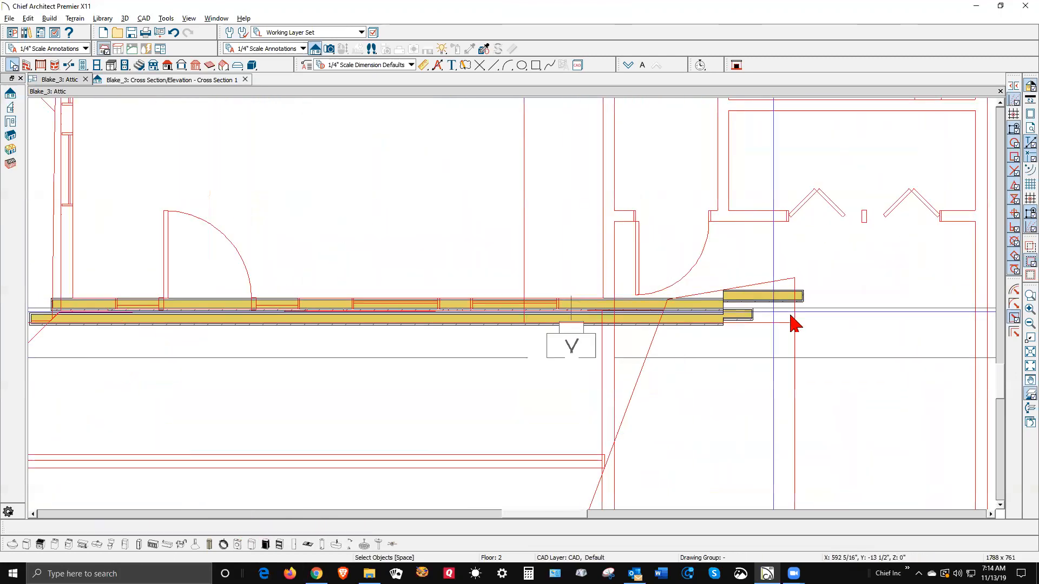
pyautogui.click(739, 319)
pyautogui.press('Delete')
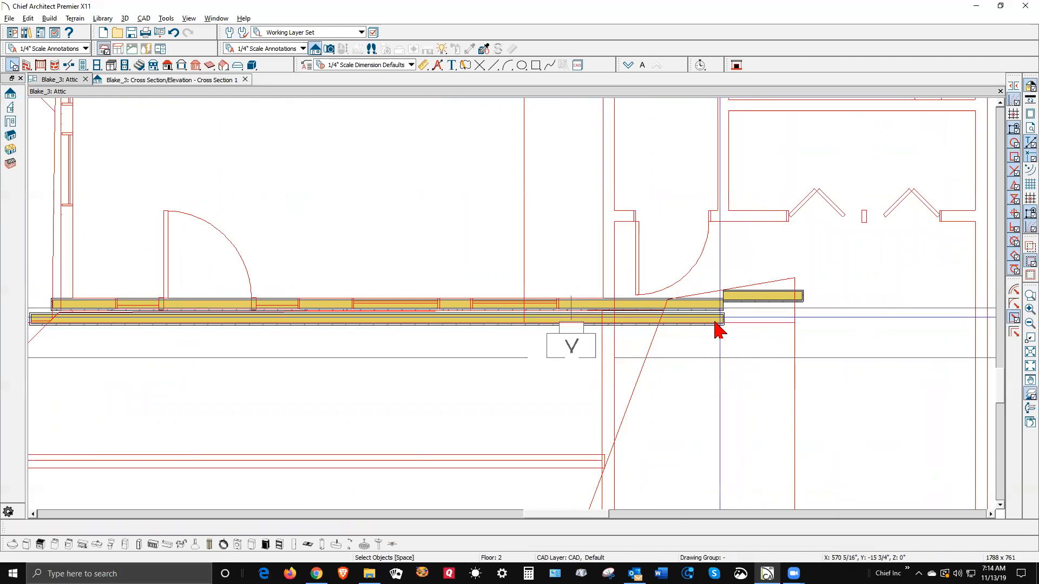
pyautogui.click(714, 321)
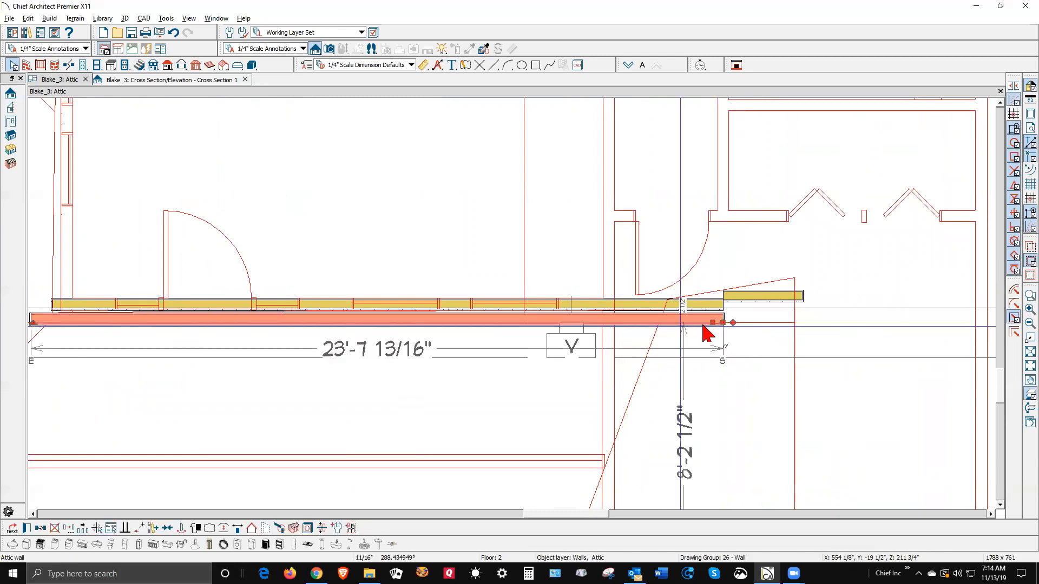
pyautogui.press('Delete')
# Step: Shift the short attic wall segment over the bedroom in line with the long attic wall so the two join
pyautogui.click(742, 305)
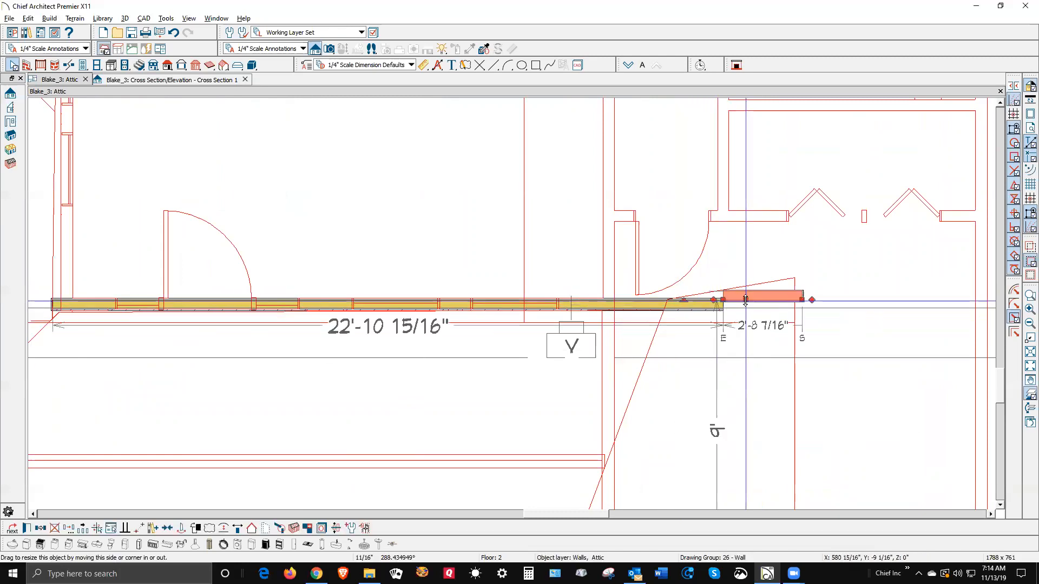
pyautogui.moveTo(740, 307); pyautogui.dragTo(735, 307)
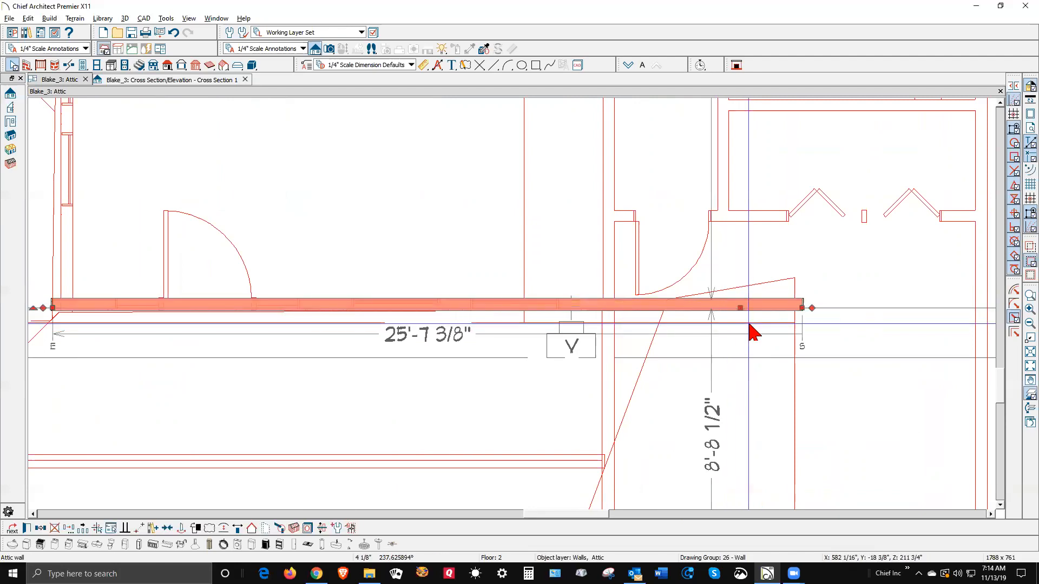
pyautogui.scroll(-3, 828, 326)
pyautogui.click(257, 341)
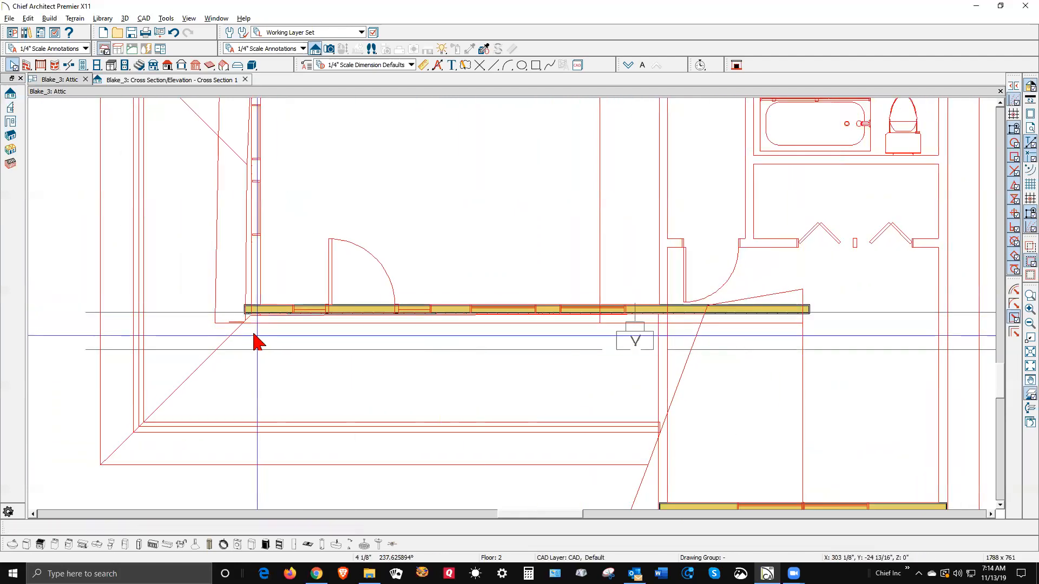
# Step: Try nudging the joined attic wall slightly toward the porch, restoring its previous position
pyautogui.scroll(3, 258, 331)
pyautogui.click(294, 299)
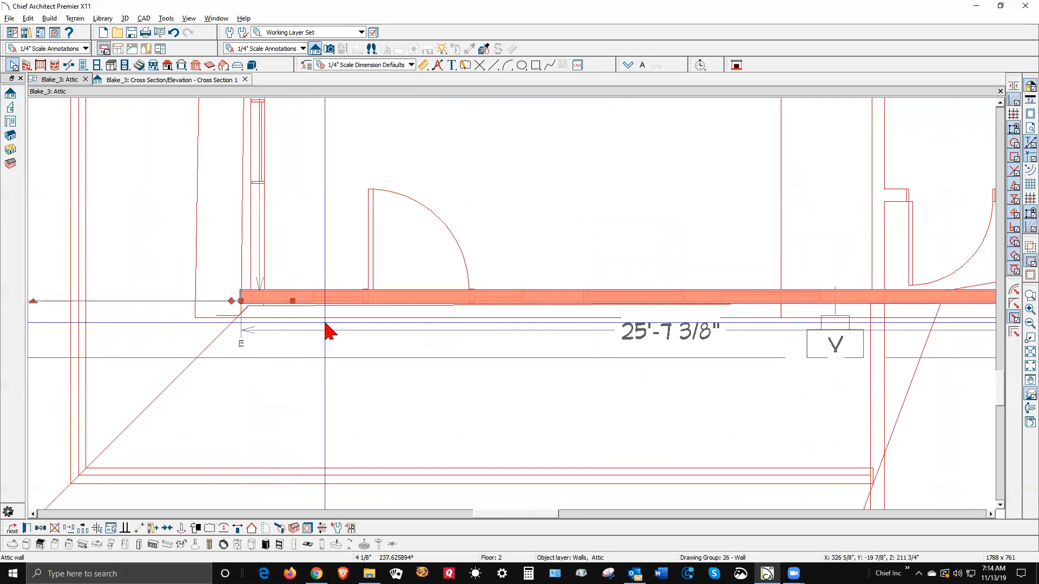
pyautogui.press('Down')
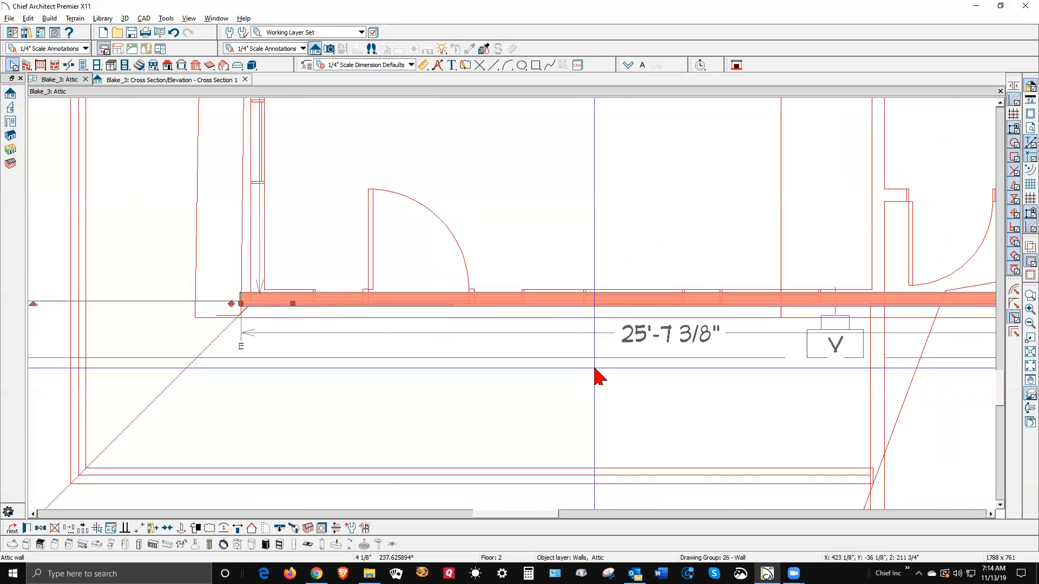
pyautogui.click(280, 528)
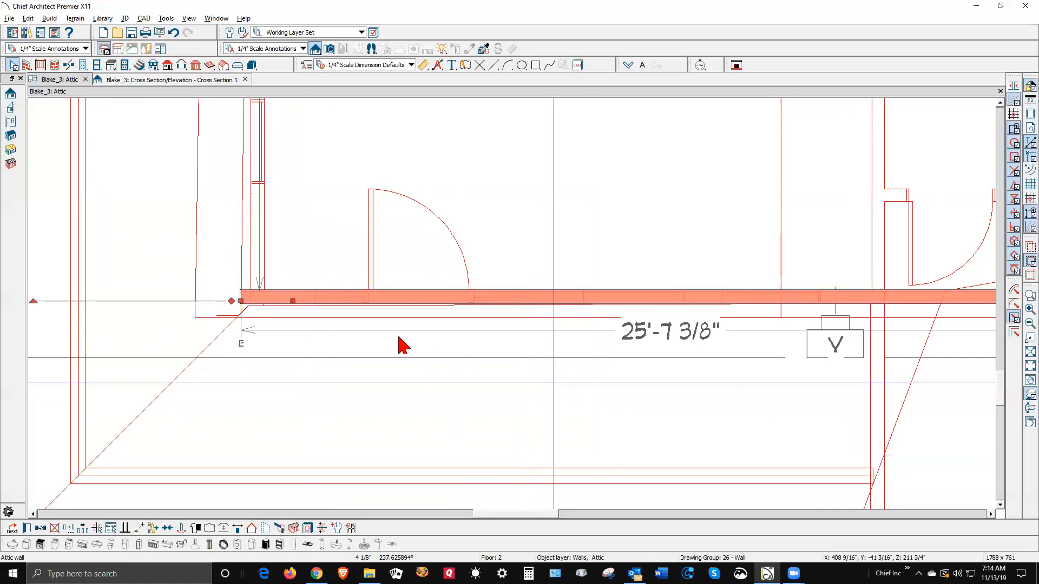
pyautogui.scroll(-2, 379, 336)
pyautogui.press('Escape')
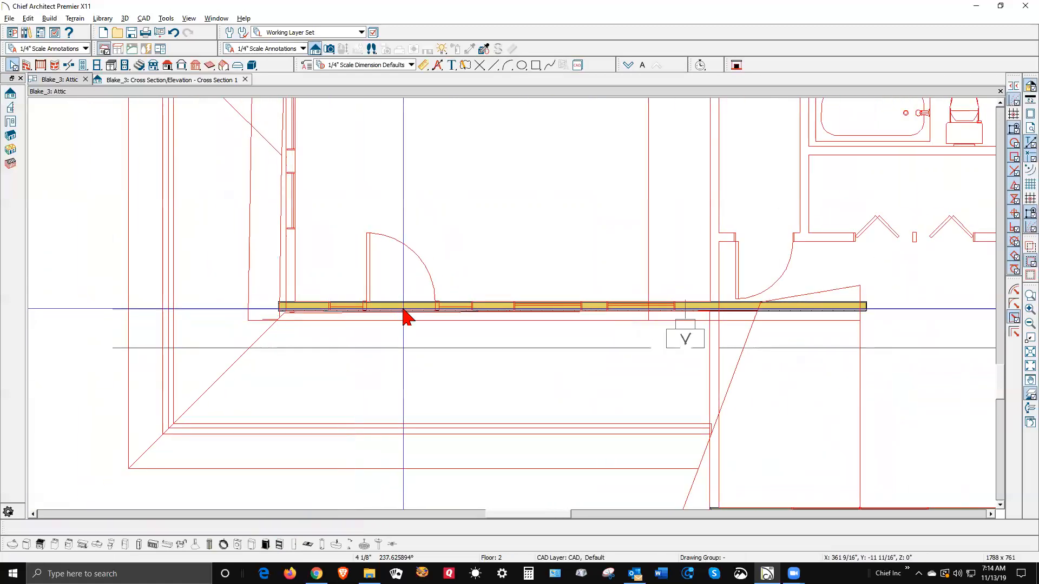
# Step: Make the upper edge of the bedroom's porch-side roof plane parallel to the living area's front wall and pull it back to that wall's outer face
pyautogui.hotkey('ctrl', 'Tab')
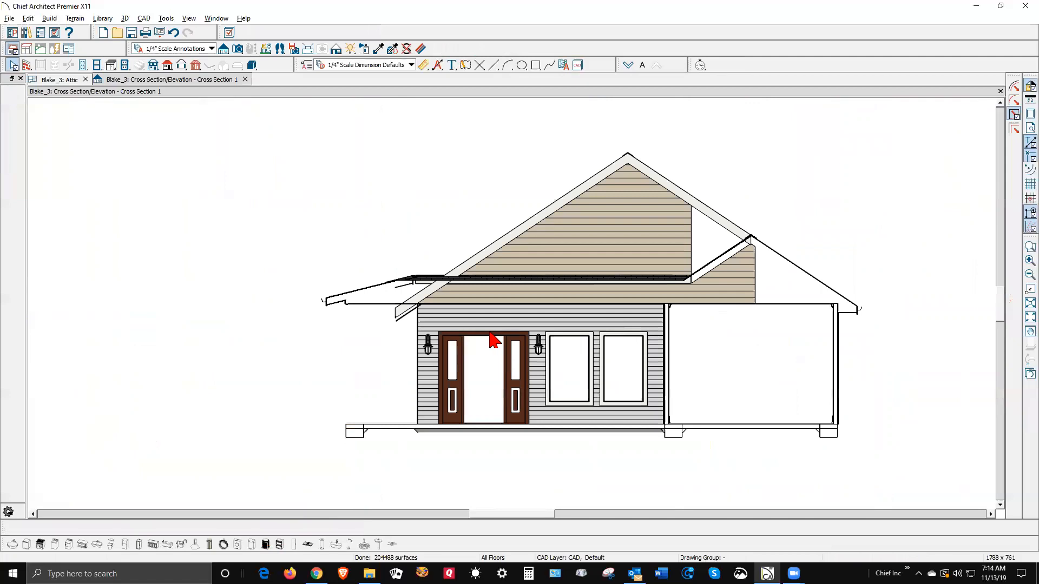
pyautogui.click(718, 285)
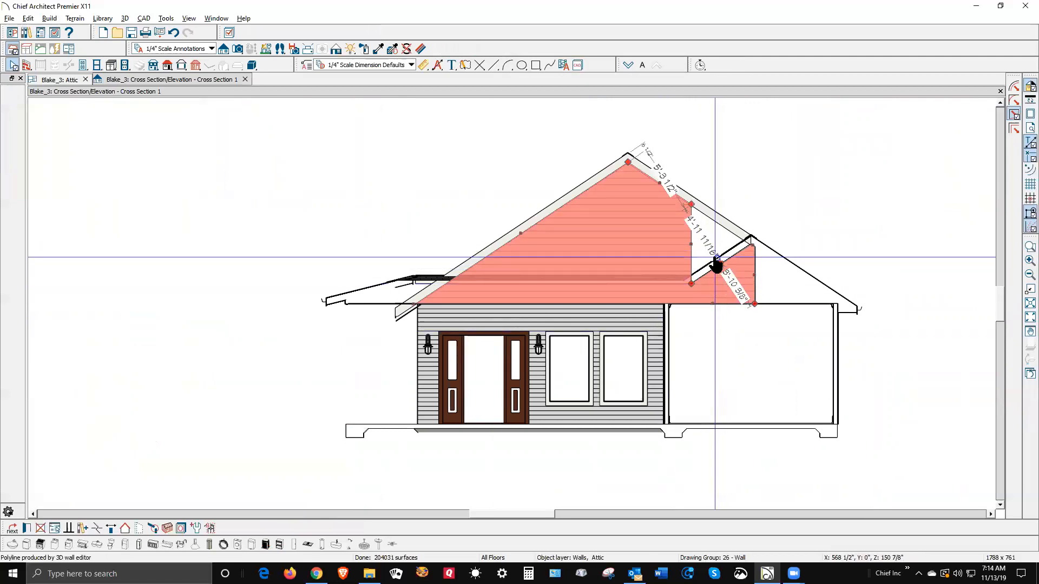
pyautogui.scroll(2, 718, 266)
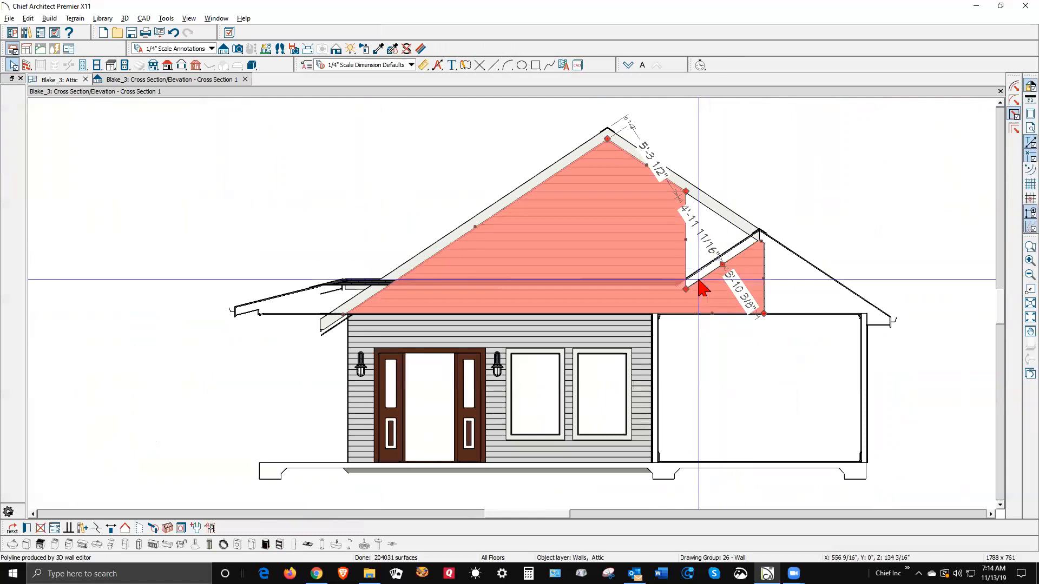
pyautogui.hotkey('ctrl', 'Tab')
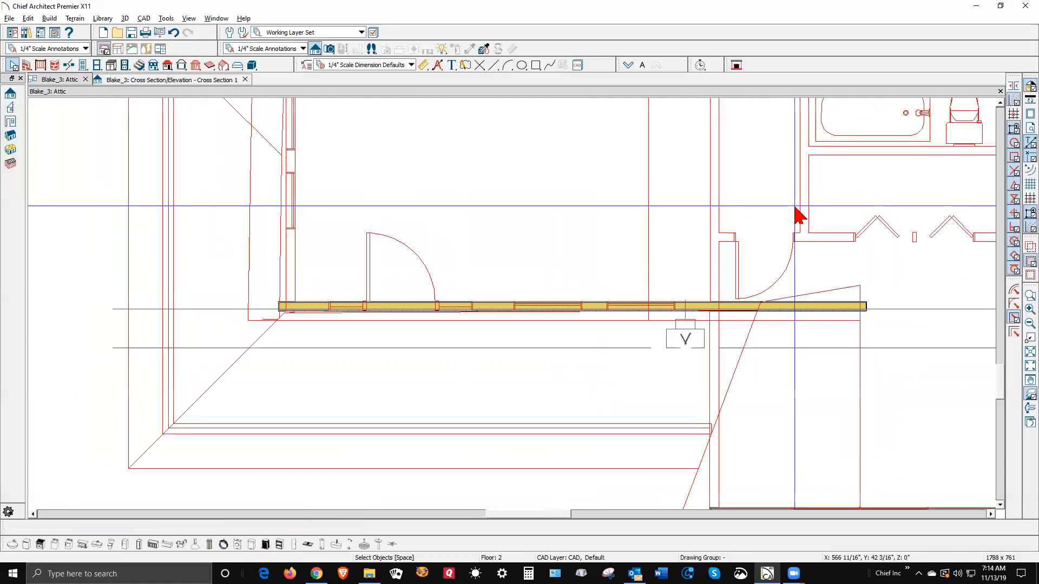
pyautogui.scroll(-1, 579, 210)
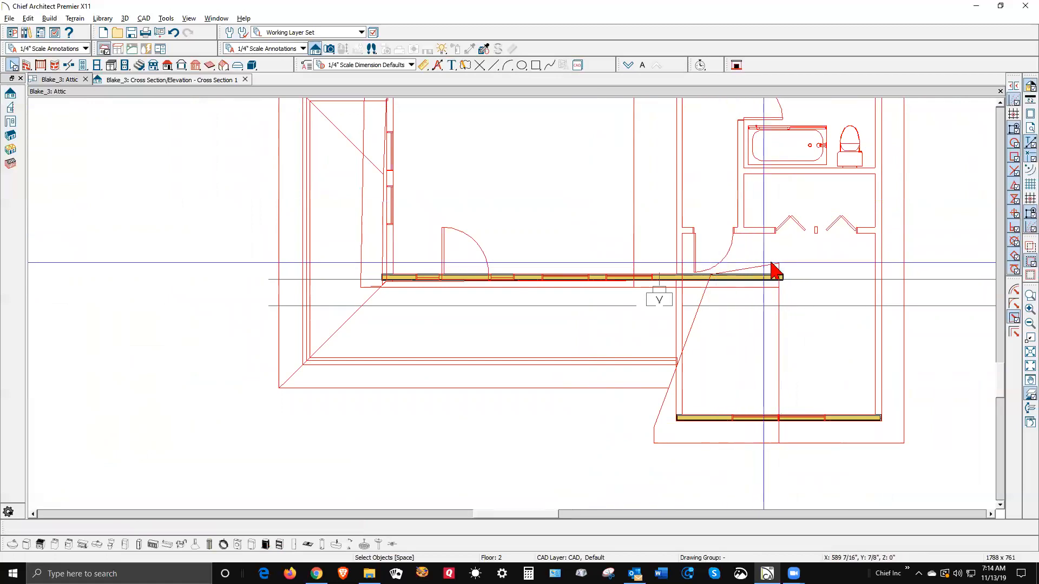
pyautogui.click(628, 66)
pyautogui.scroll(2, 733, 295)
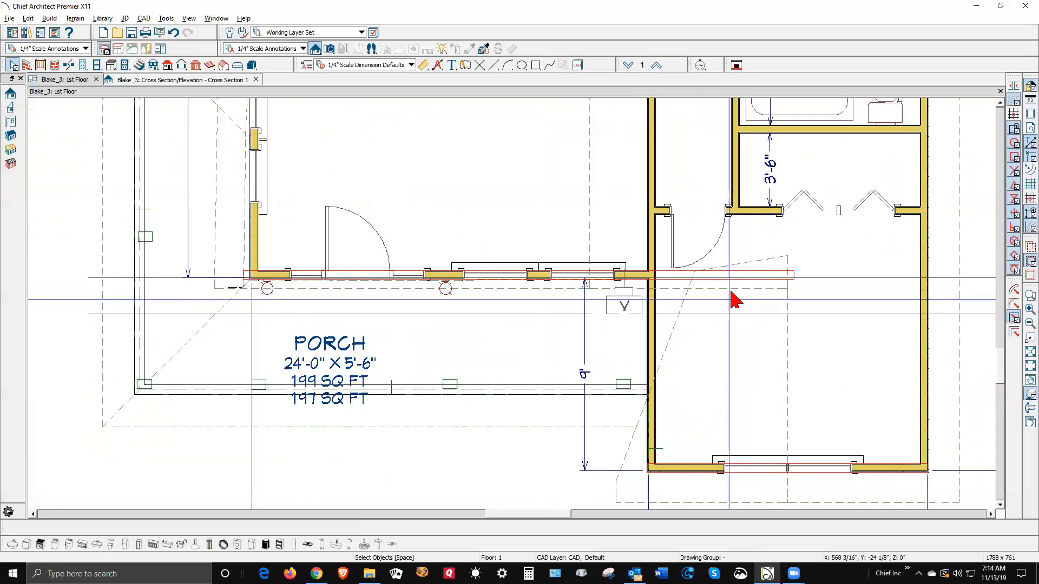
pyautogui.click(750, 236)
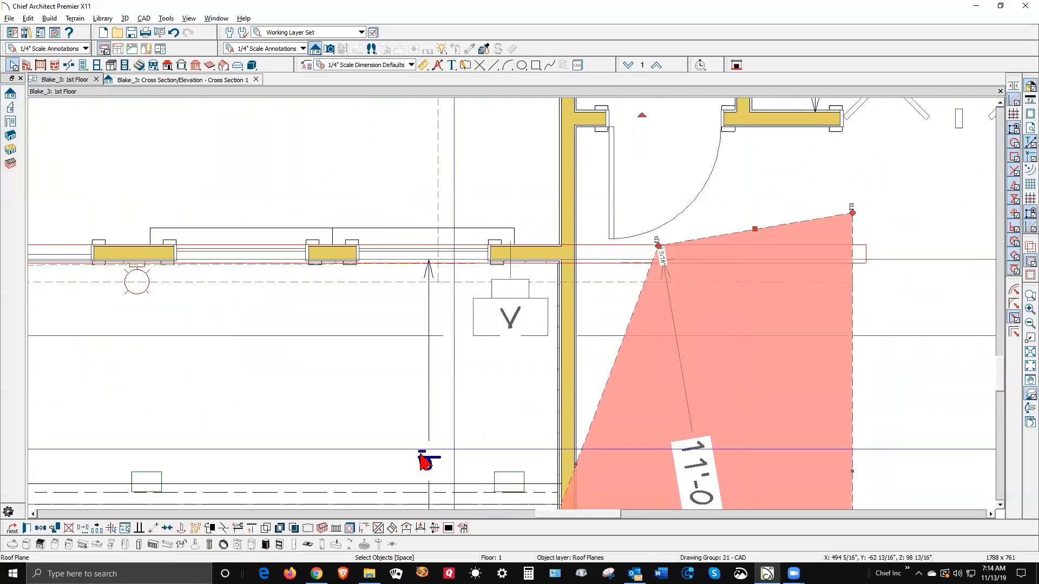
pyautogui.click(140, 532)
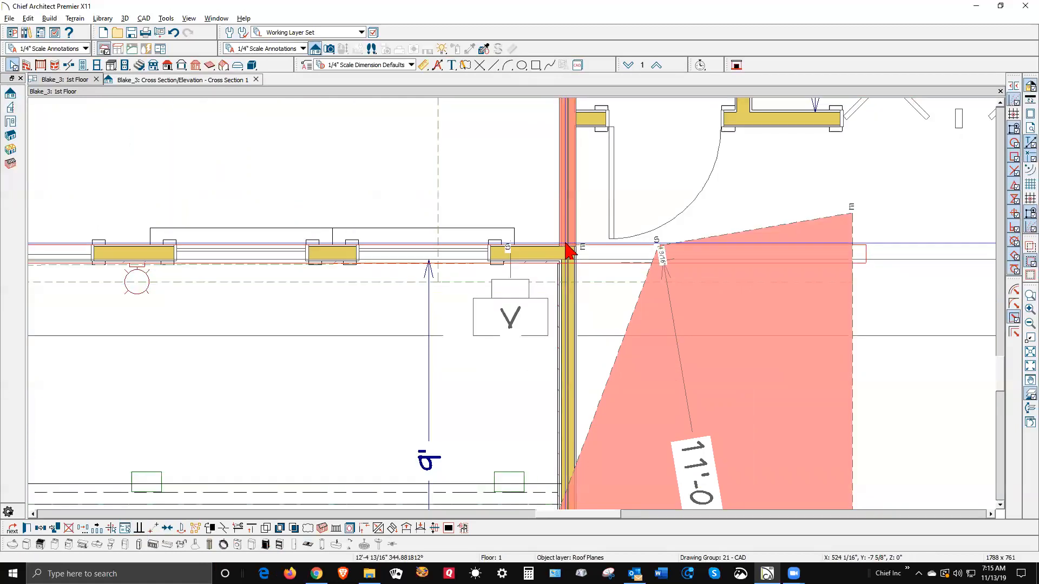
pyautogui.click(637, 325)
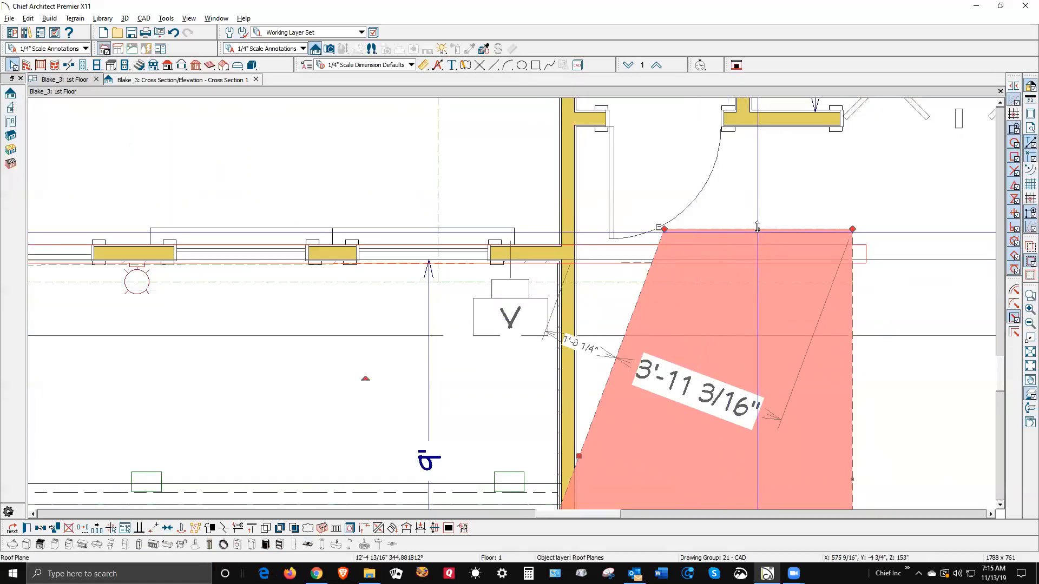
pyautogui.moveTo(757, 228); pyautogui.dragTo(759, 263)
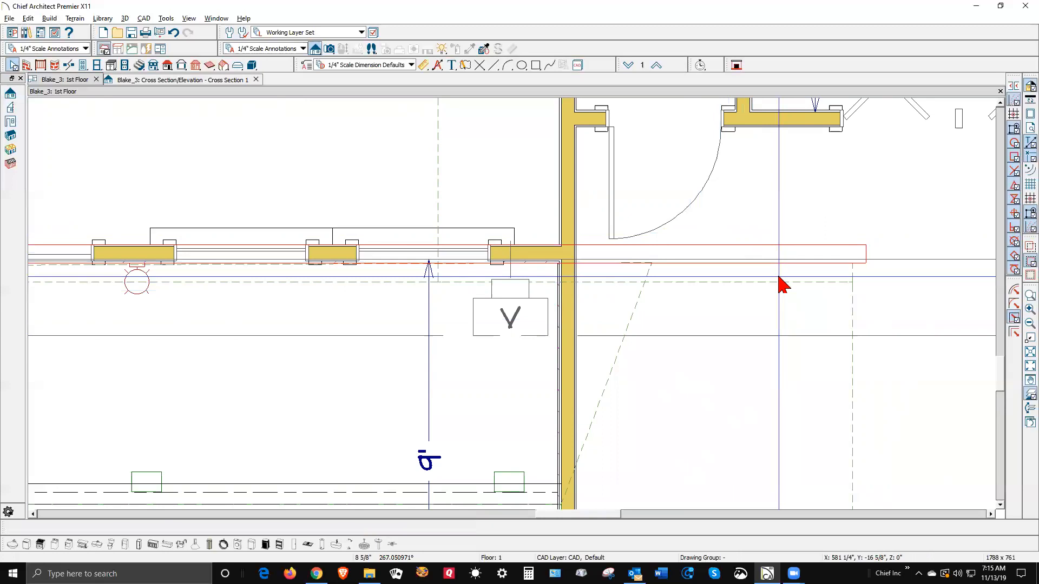
# Step: Inspect the gable wall in the cross section, close it, and create a full perspective overview showing the porch side of the house
pyautogui.hotkey('ctrl', 'Tab')
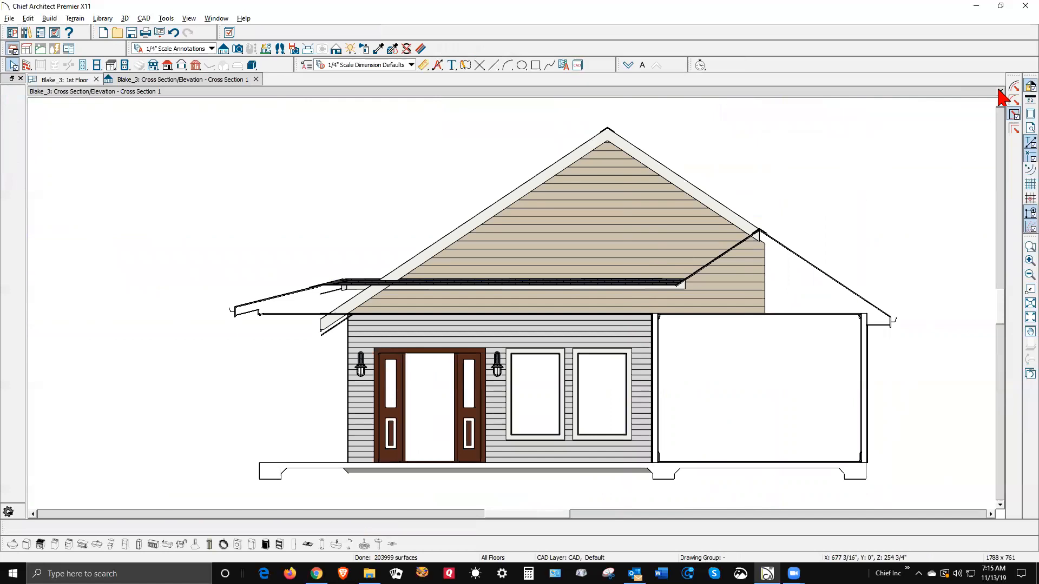
pyautogui.scroll(-4, 730, 208)
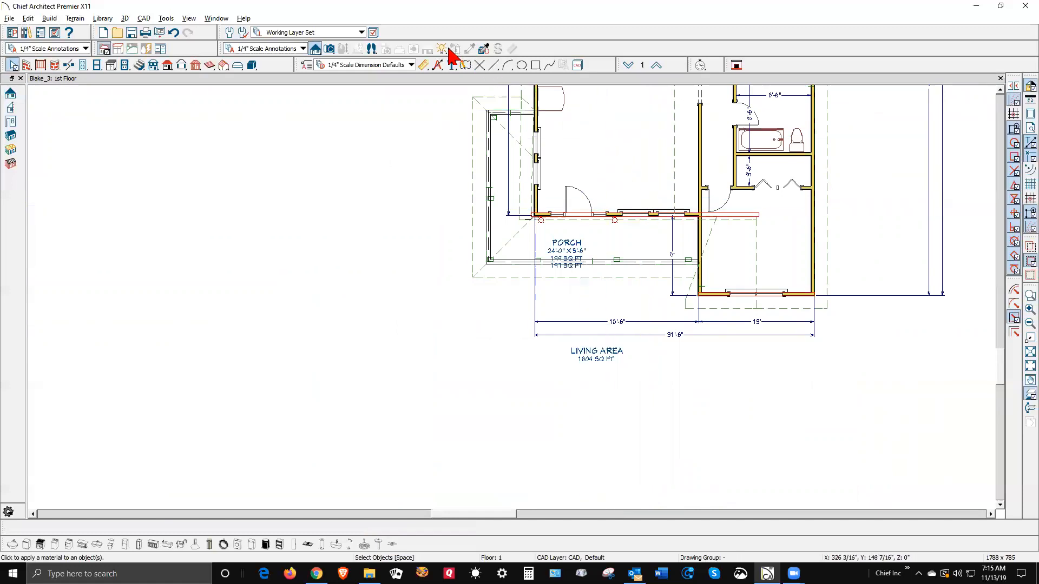
pyautogui.click(329, 49)
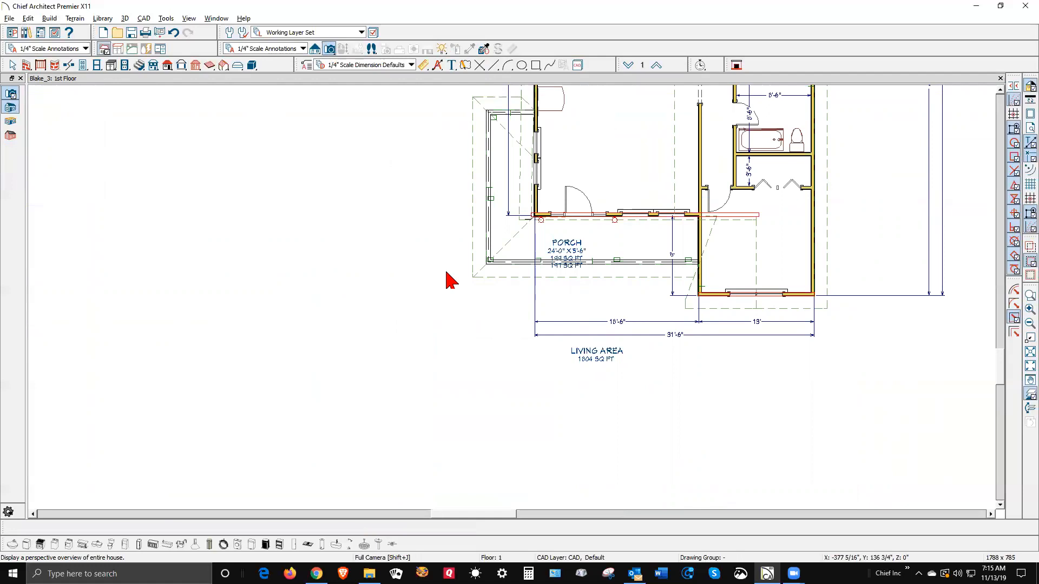
pyautogui.moveTo(463, 341); pyautogui.dragTo(552, 300)
pyautogui.scroll(7, 455, 292)
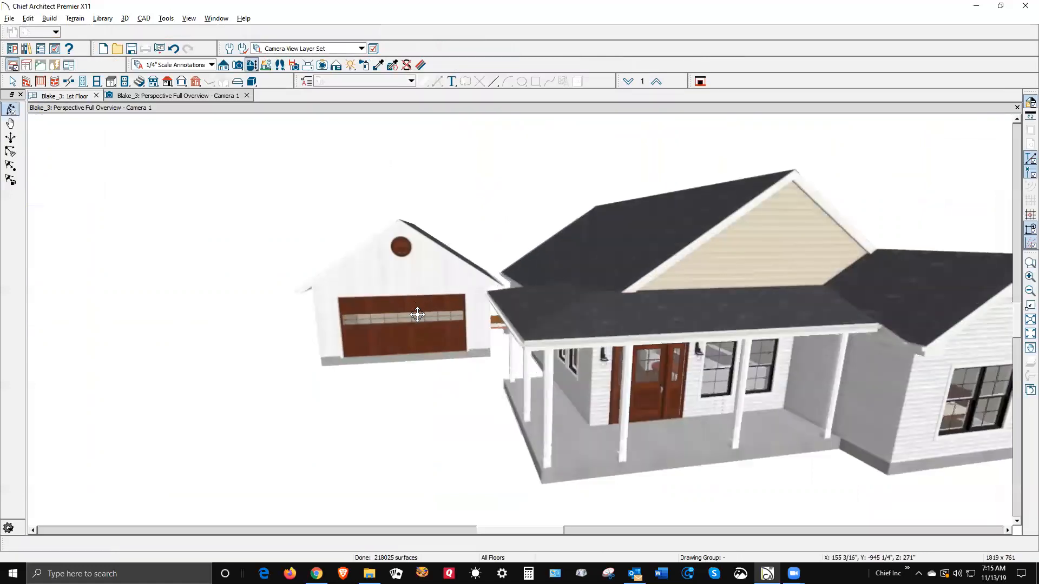
pyautogui.scroll(-4, 395, 212)
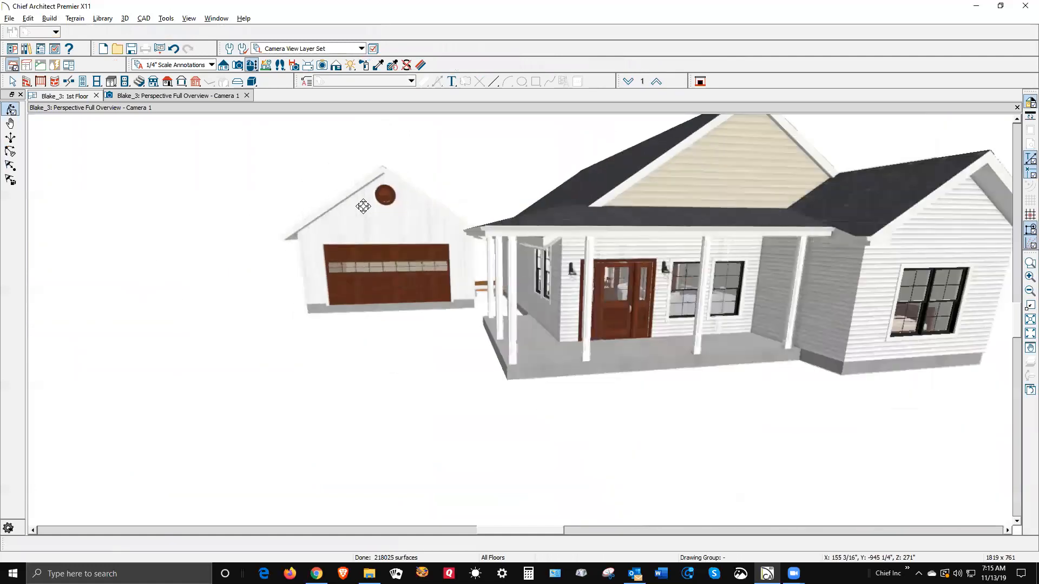
# Step: Copy the garage wall's White Board & Batten material onto the gable wall above the porch
pyautogui.scroll(2, 422, 205)
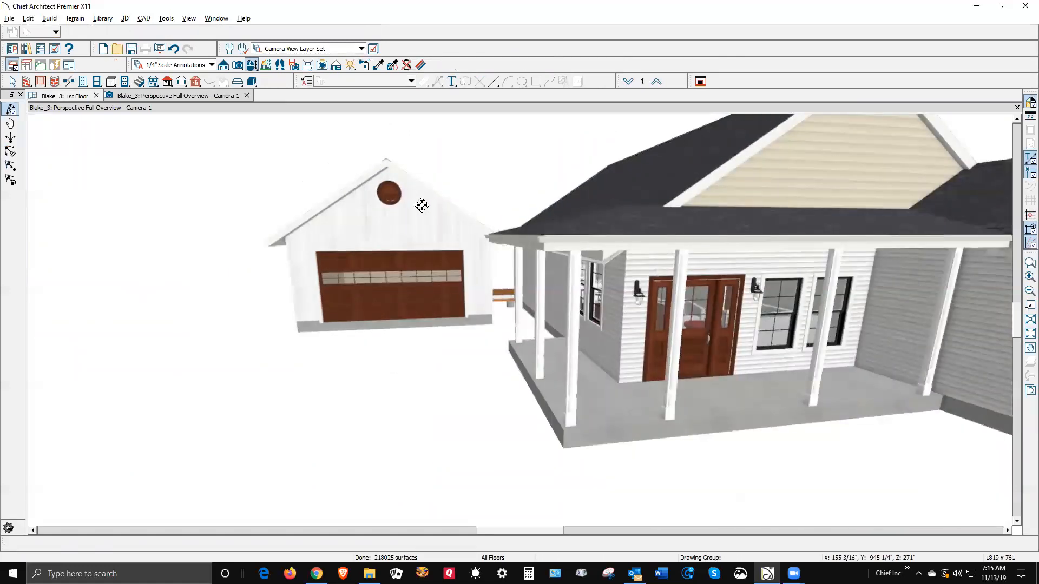
pyautogui.click(379, 65)
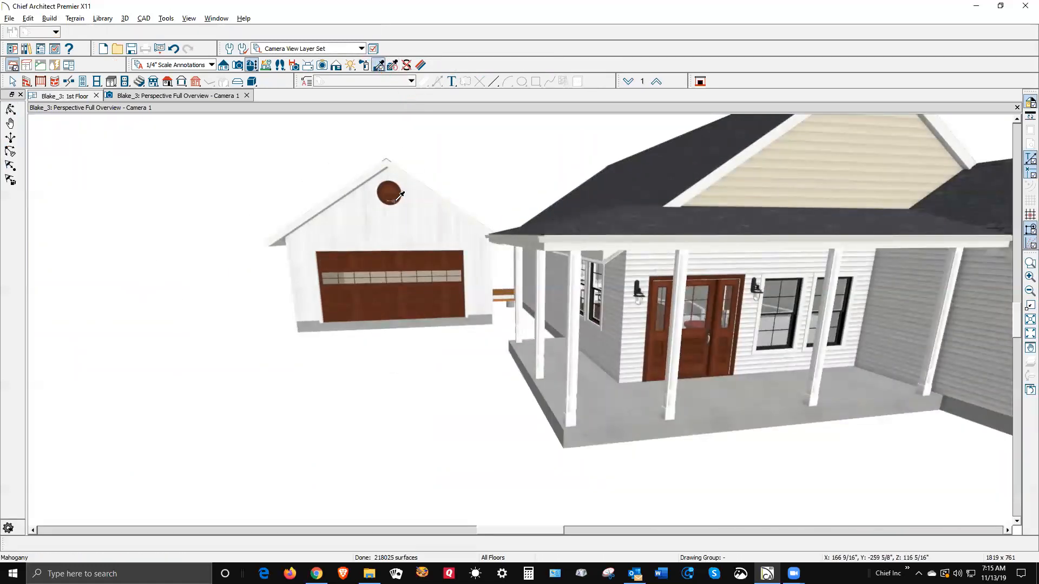
pyautogui.click(405, 221)
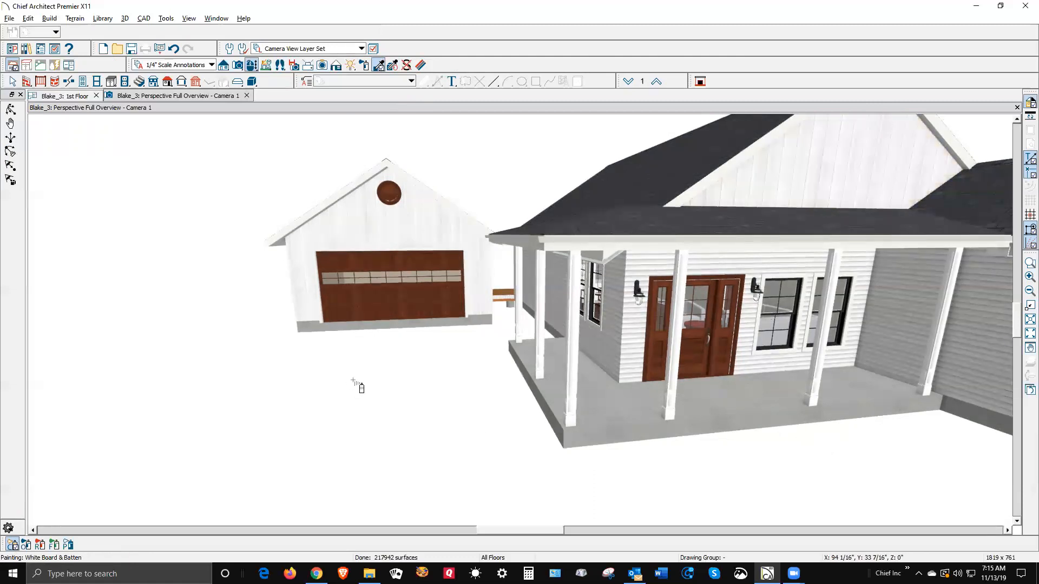
pyautogui.scroll(-2, 353, 380)
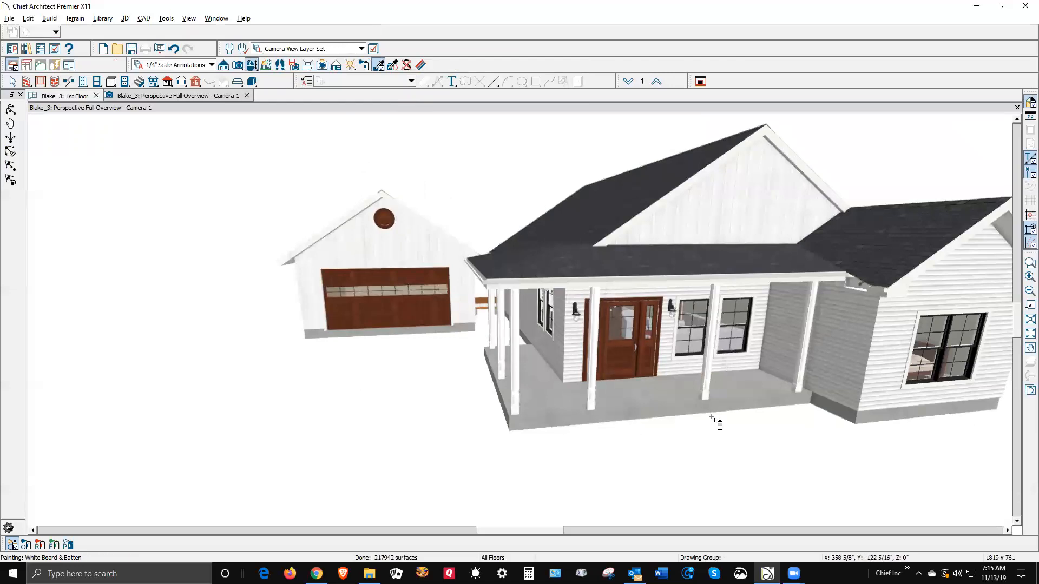
pyautogui.press('space')
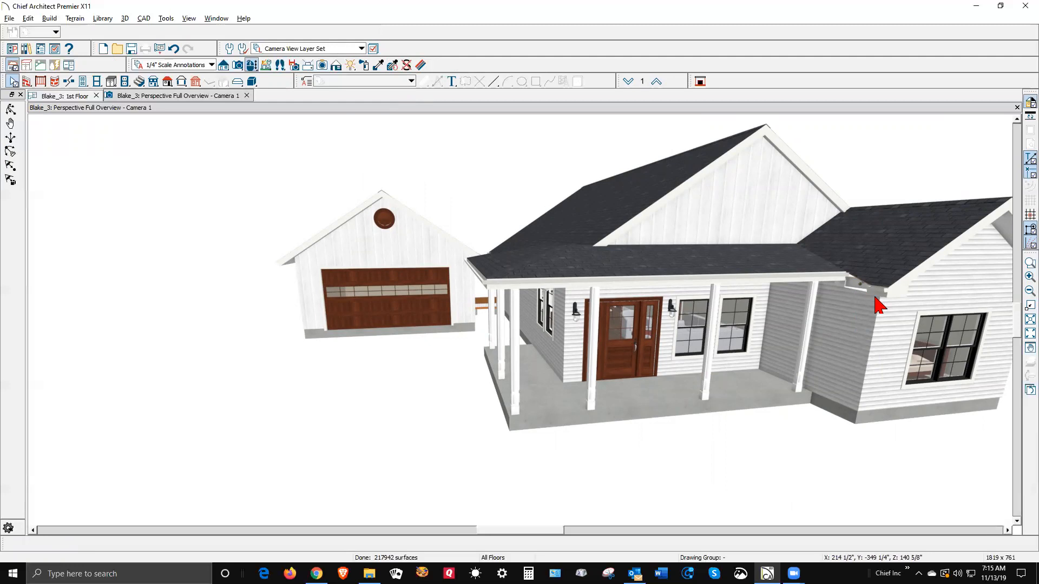
# Step: Break the bedroom roof plane's angled porch-side edge near the porch beam and square the lower section to carry the overhang back to the beam
pyautogui.click(10, 138)
pyautogui.click(10, 110)
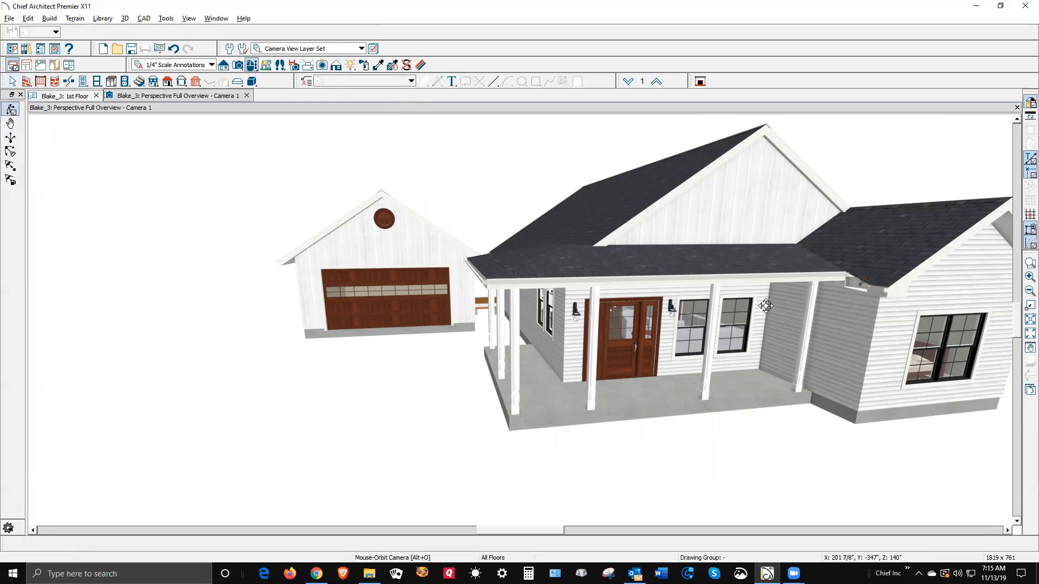
pyautogui.moveTo(823, 282); pyautogui.dragTo(841, 438)
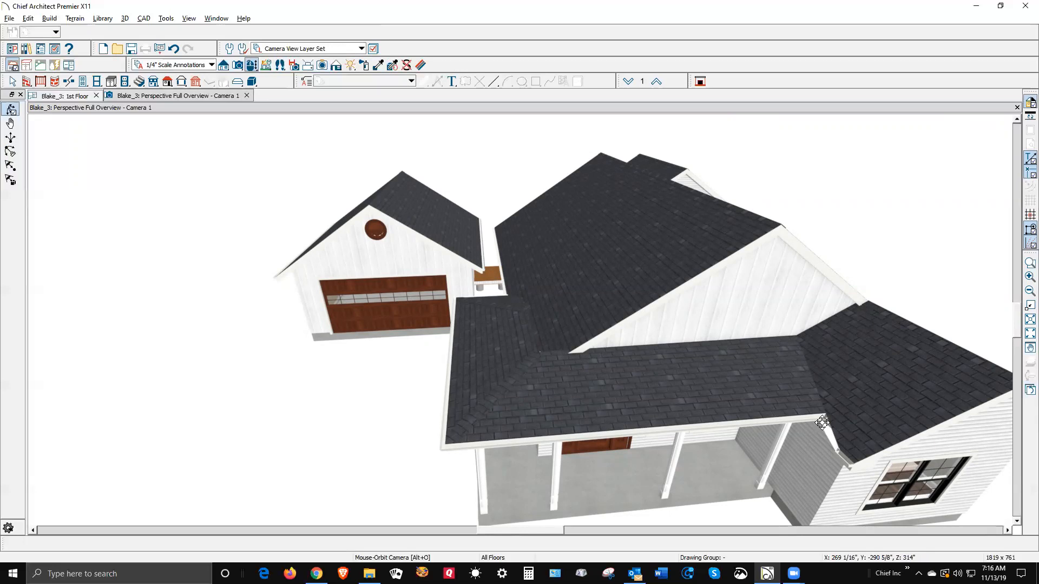
pyautogui.hotkey('ctrl', 'Tab')
pyautogui.scroll(7, 683, 288)
pyautogui.scroll(5, 686, 293)
pyautogui.press('space')
pyautogui.click(748, 341)
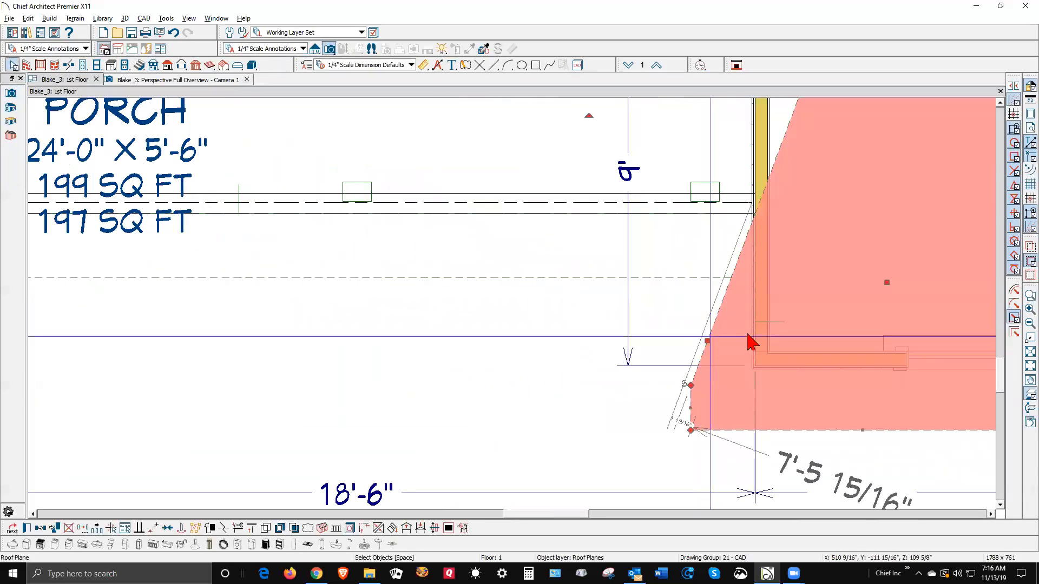
pyautogui.click(222, 529)
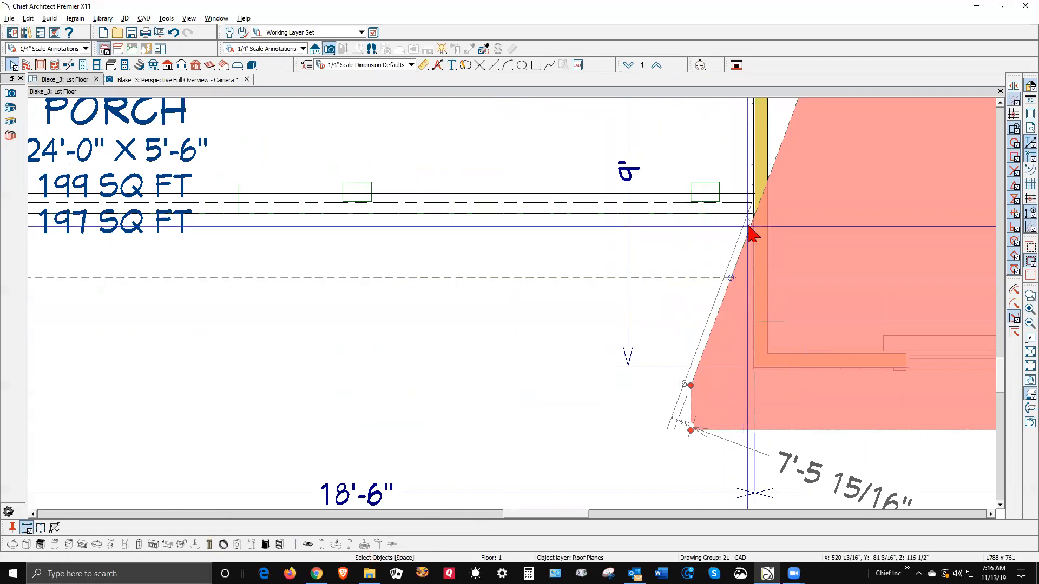
pyautogui.click(732, 357)
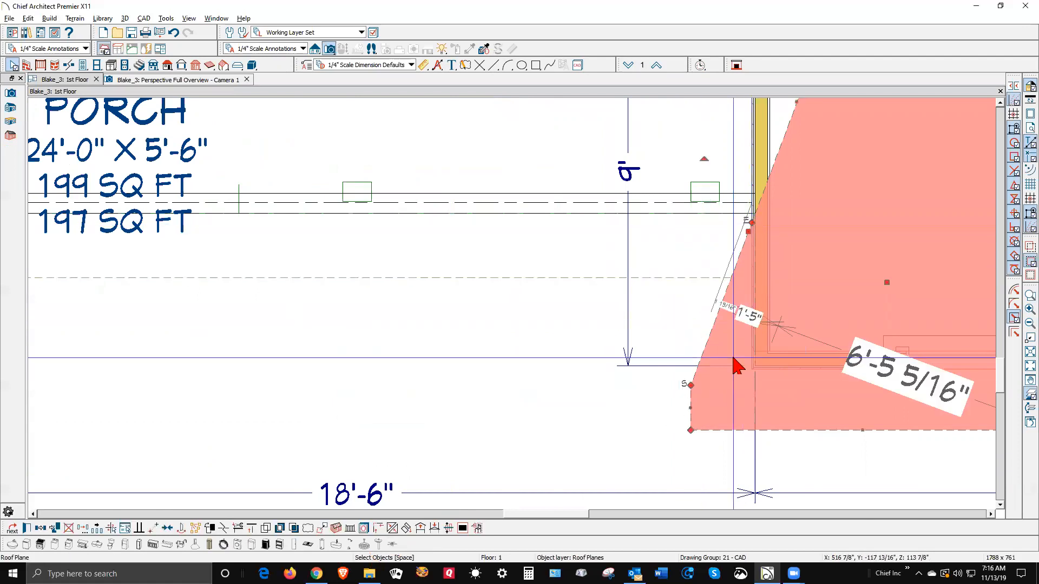
pyautogui.moveTo(689, 353); pyautogui.dragTo(724, 216)
pyautogui.press('Escape')
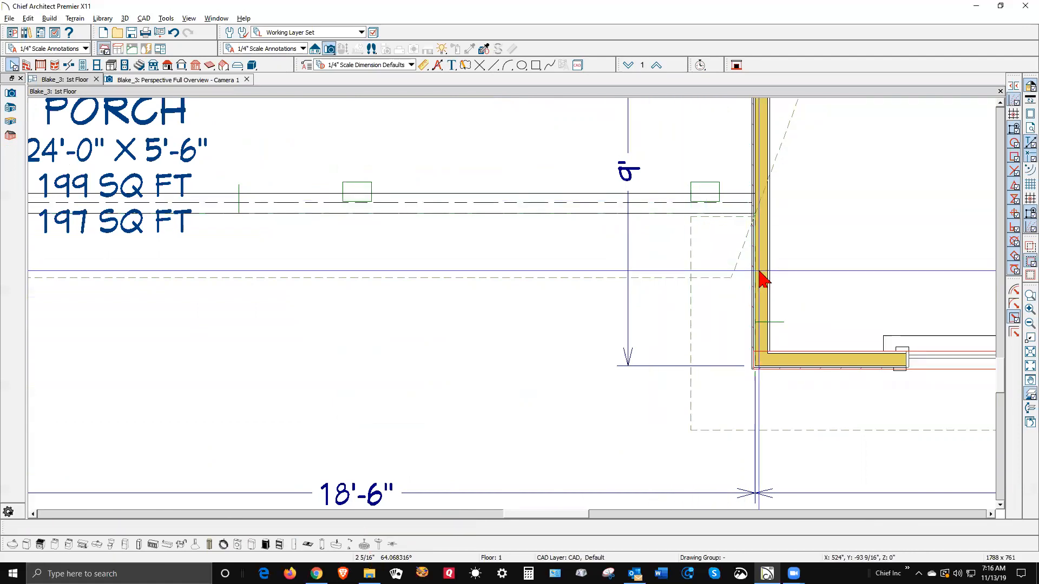
# Step: Examine the eave corner between the porch and the bedroom in the perspective overview
pyautogui.hotkey('ctrl', 'Tab')
pyautogui.moveTo(791, 441); pyautogui.dragTo(799, 405)
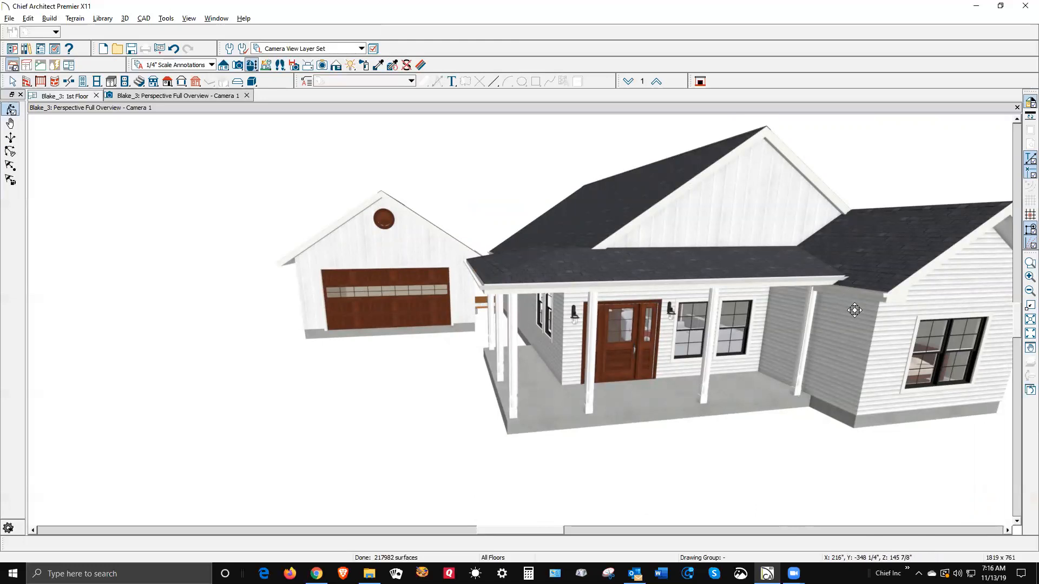
pyautogui.moveTo(825, 312); pyautogui.dragTo(587, 304)
pyautogui.hotkey('ctrl', 'Tab')
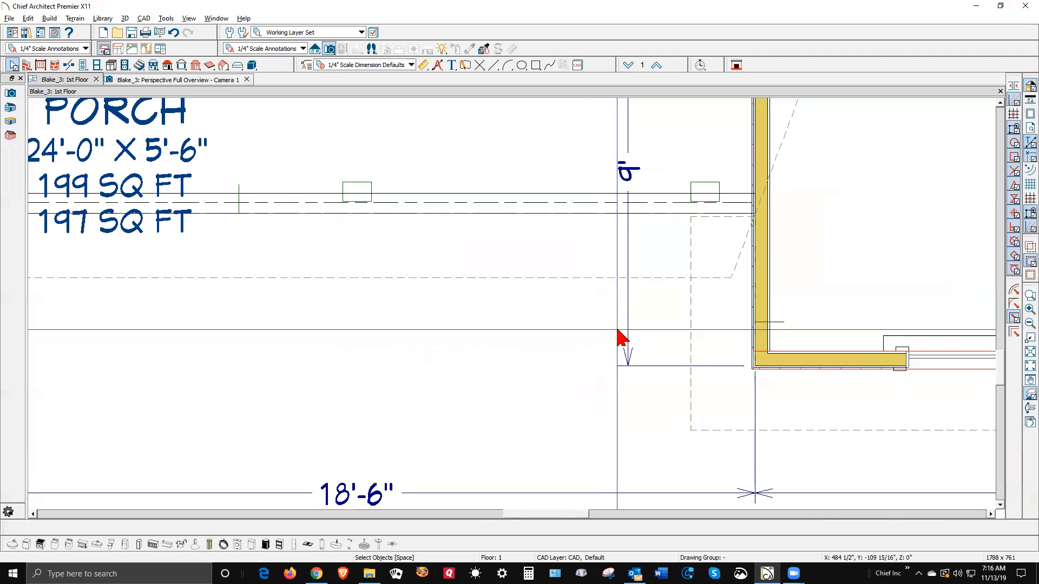
# Step: Switch to the browser and enlarge the reference photo to examine the siding and lower walls of the house front
pyautogui.scroll(-3, 622, 338)
pyautogui.scroll(5, 474, 270)
pyautogui.scroll(-3, 472, 273)
pyautogui.scroll(-2, 613, 361)
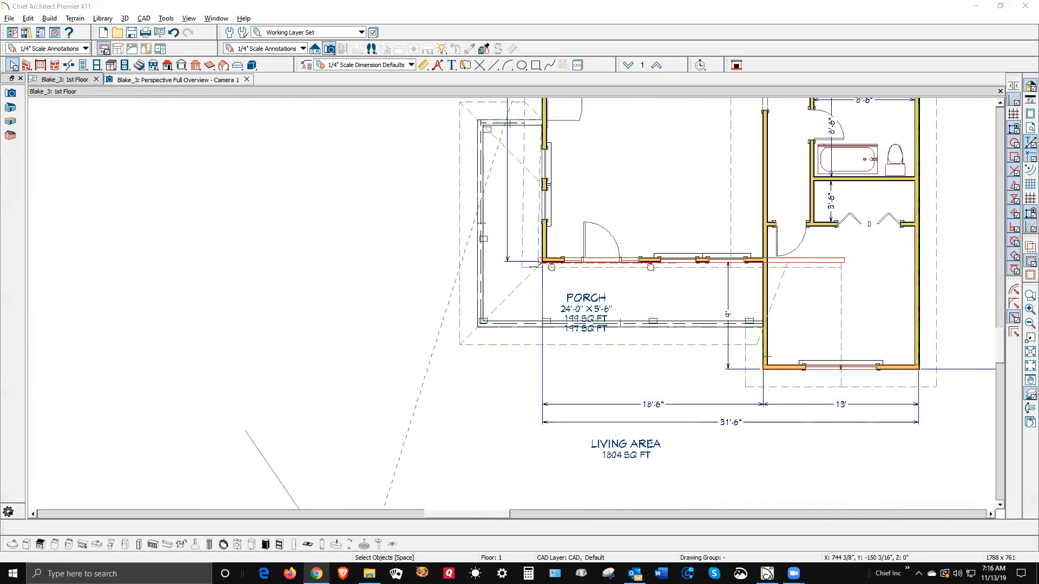
pyautogui.moveTo(1038, 93); pyautogui.dragTo(630, 93)
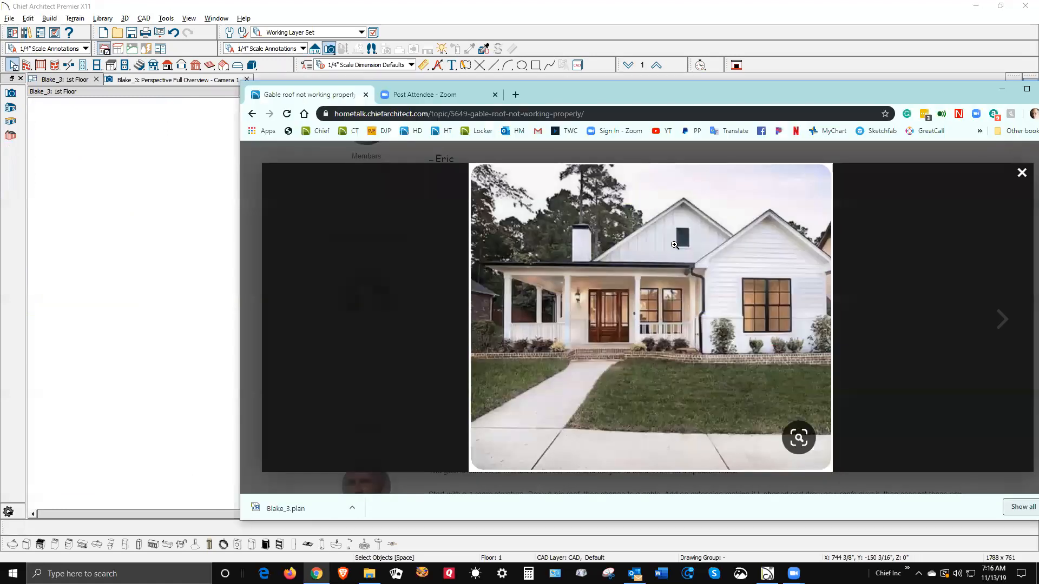
pyautogui.click(694, 323)
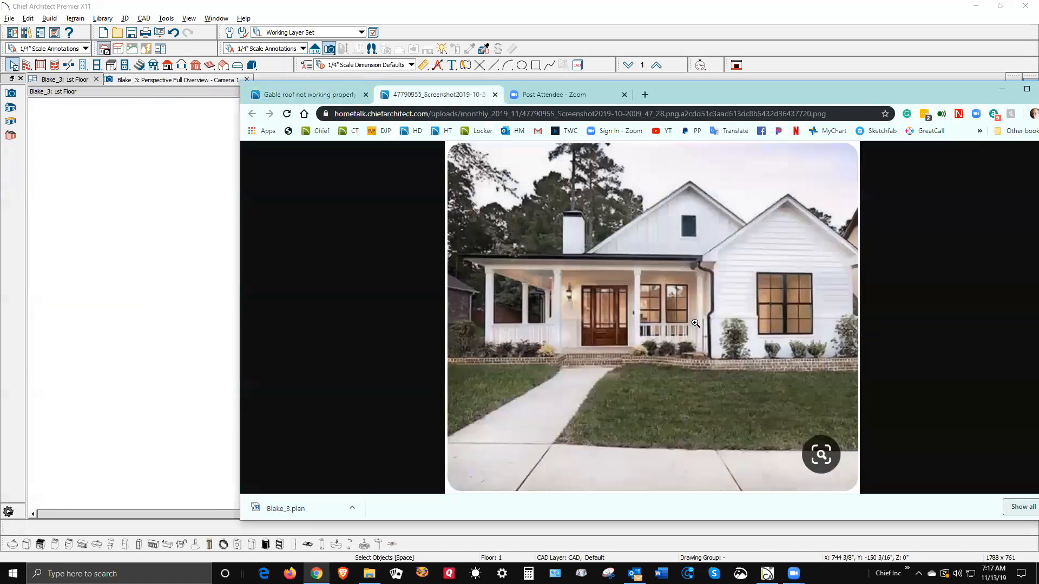
pyautogui.click(714, 336)
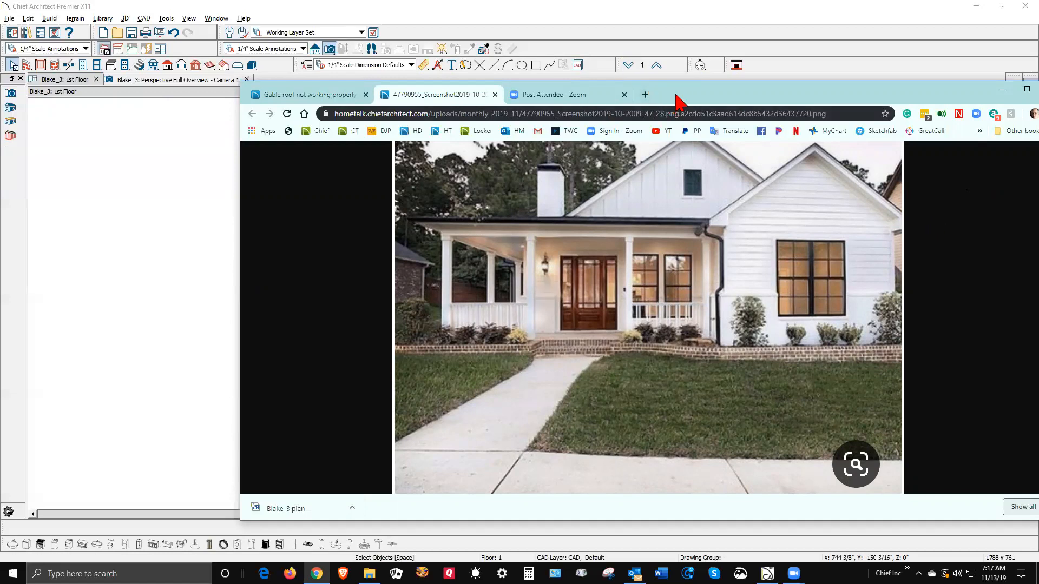
pyautogui.moveTo(682, 95); pyautogui.dragTo(1038, 94)
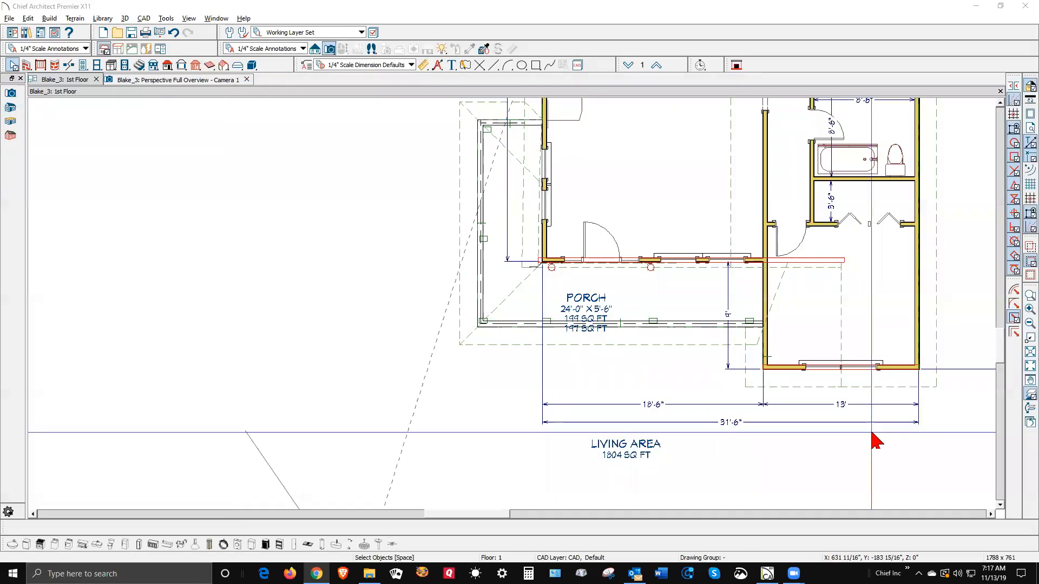
# Step: Turn the bedroom's front and porch-side walls and the living area's walls along the porch into pony walls with lower wall type Brick-4
pyautogui.click(781, 367)
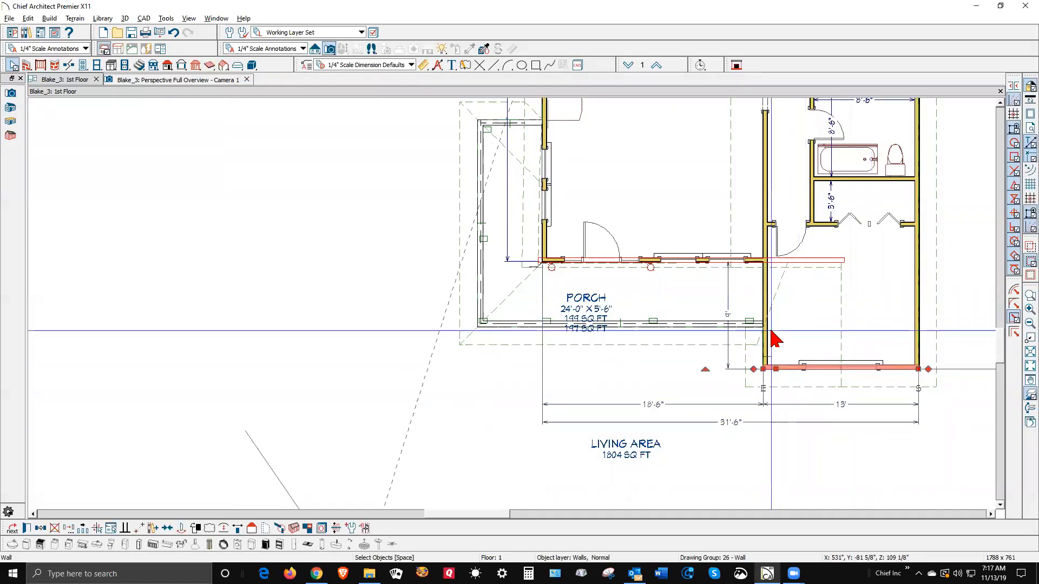
pyautogui.press('Escape')
pyautogui.click(766, 358)
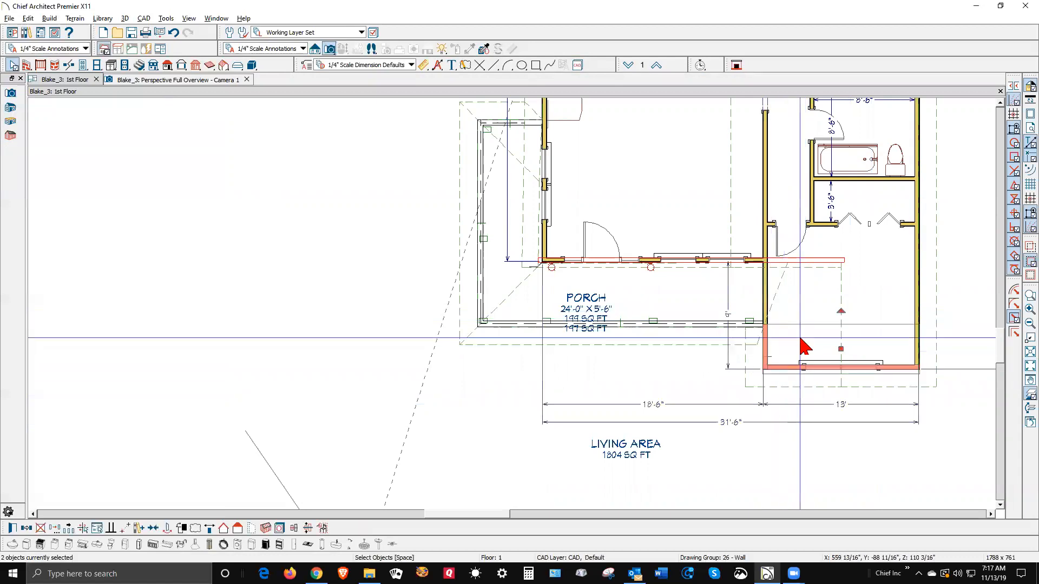
pyautogui.keyDown('shift'); pyautogui.click(767, 299); pyautogui.keyUp('shift')
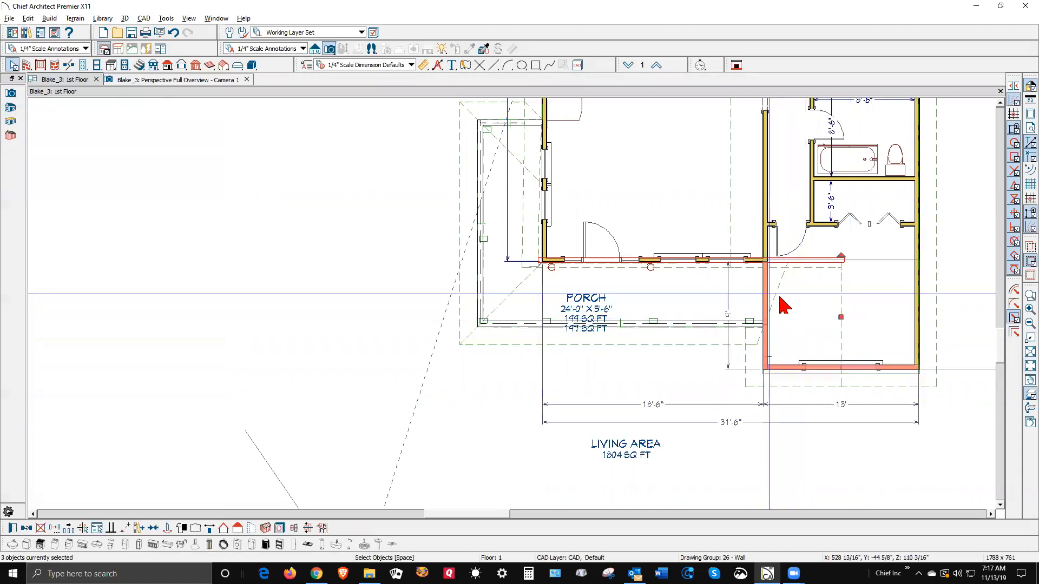
pyautogui.keyDown('shift'); pyautogui.click(644, 264); pyautogui.keyUp('shift')
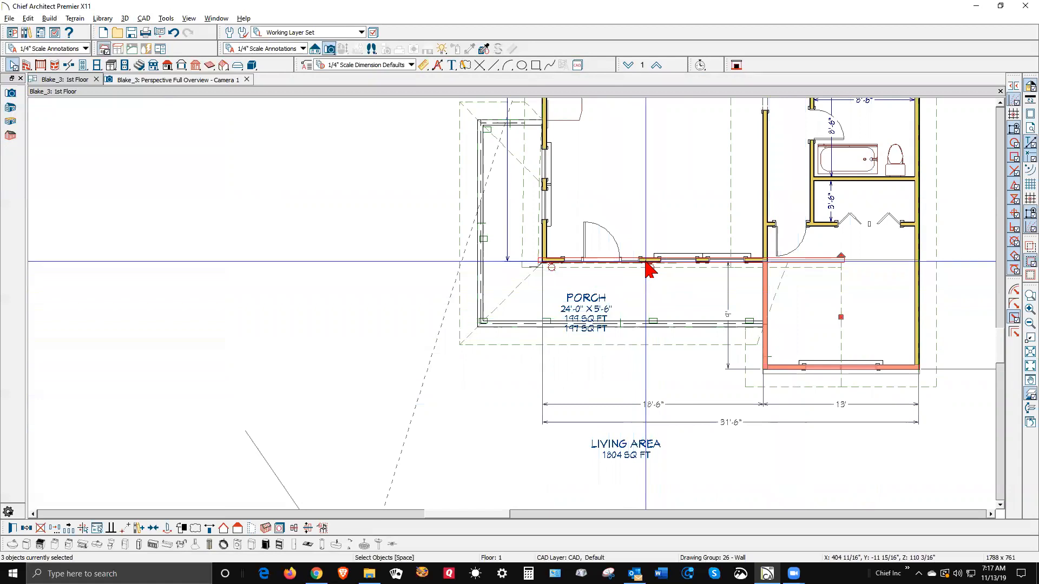
pyautogui.scroll(-1, 676, 385)
pyautogui.keyDown('shift'); pyautogui.click(580, 212); pyautogui.keyUp('shift')
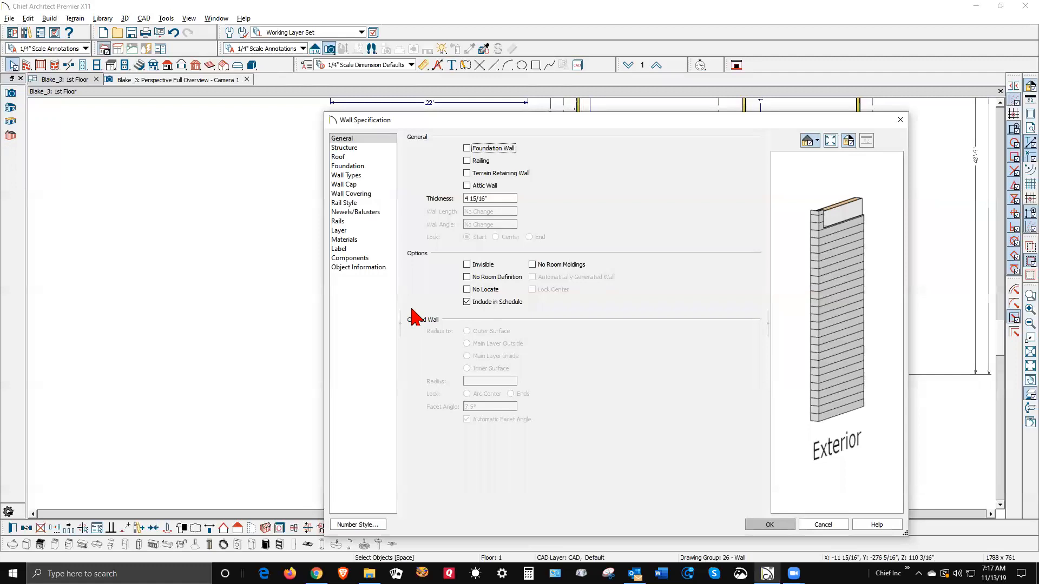
pyautogui.click(365, 175)
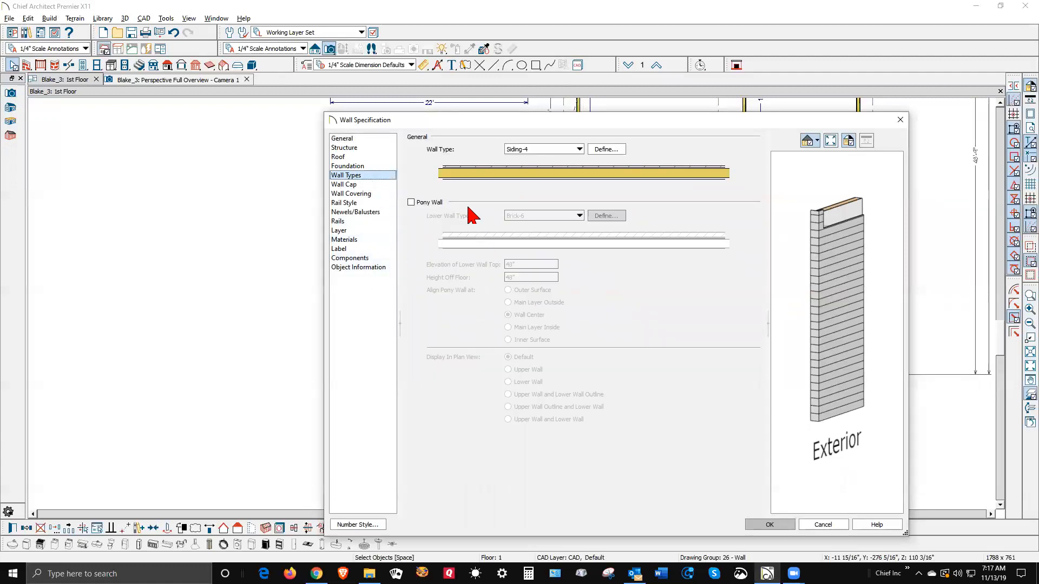
pyautogui.click(412, 203)
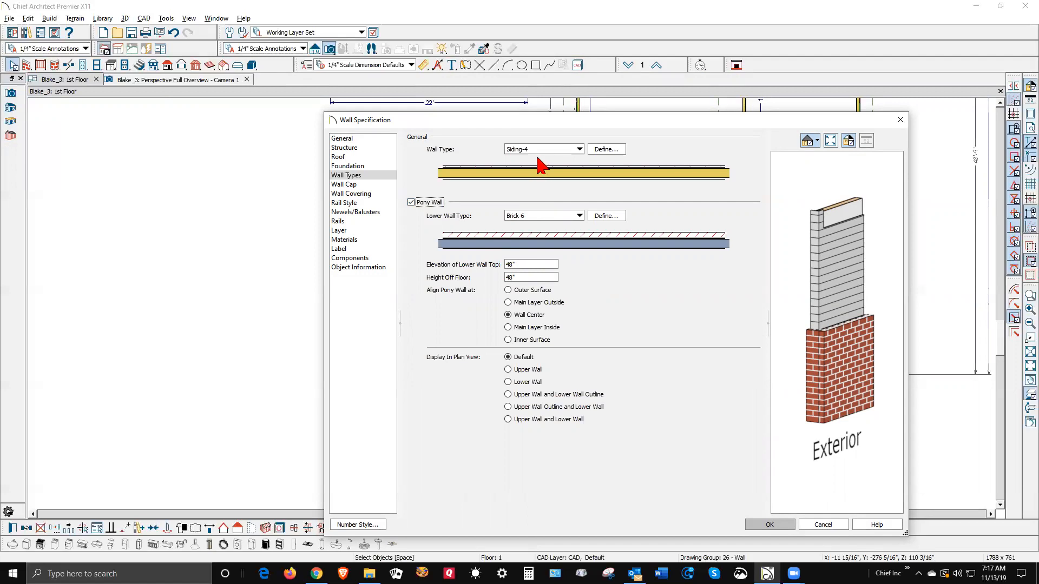
pyautogui.click(579, 215)
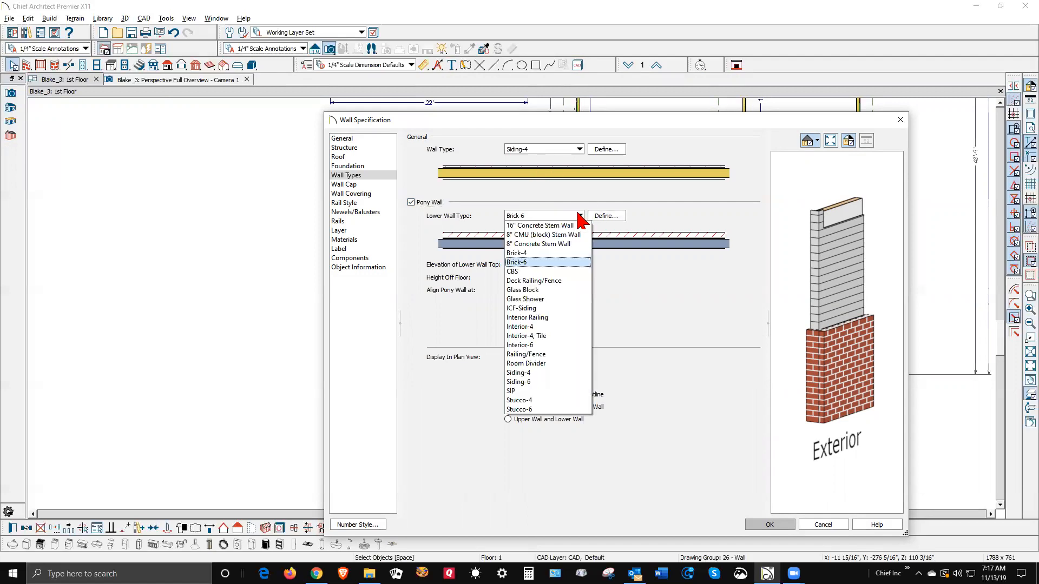
pyautogui.click(565, 253)
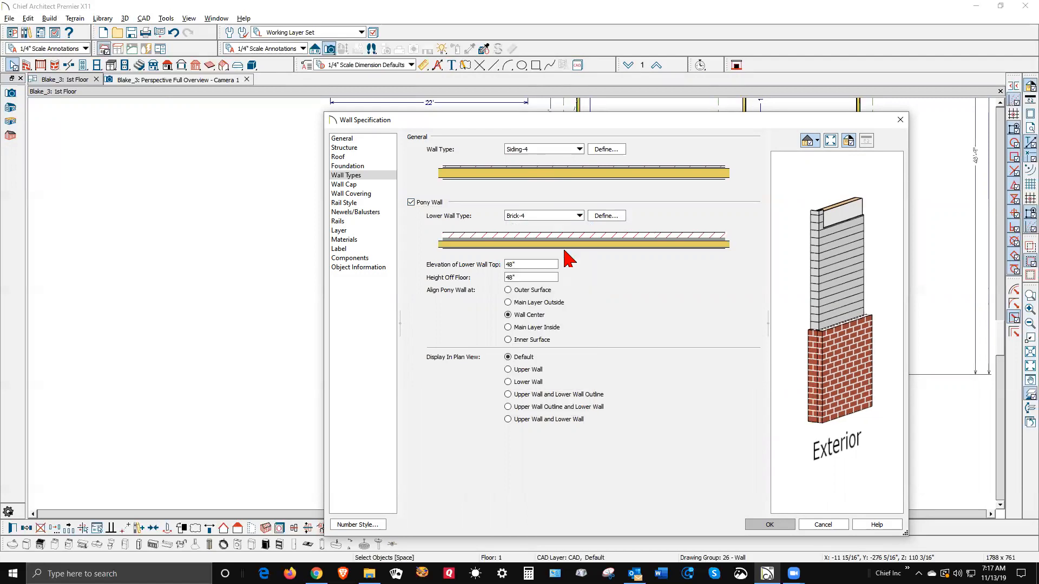
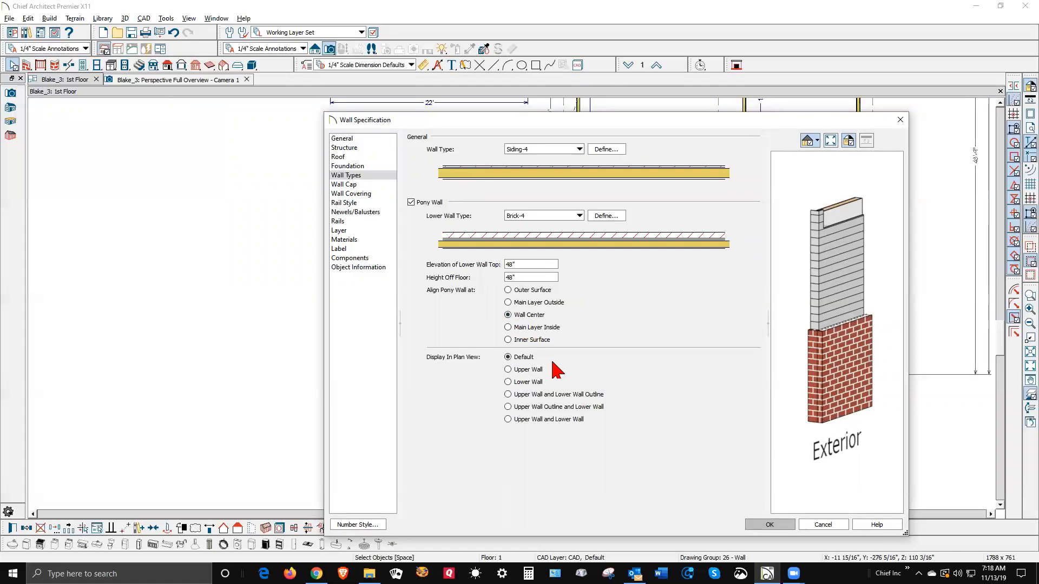
# Step: Align the pony walls at the Inner Surface, check the brick offset in the wall preview, and apply the wall specification
pyautogui.click(508, 341)
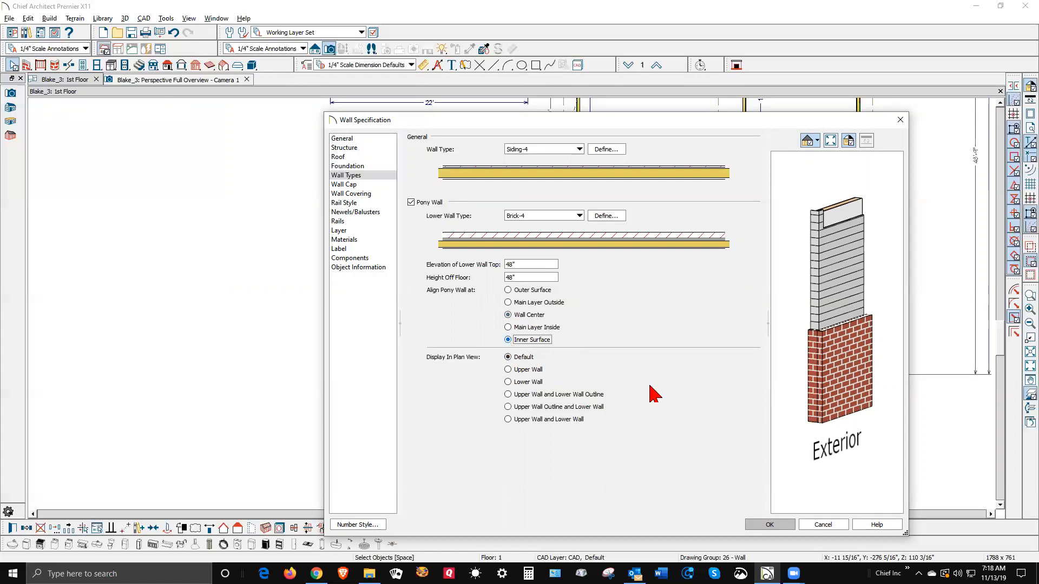
pyautogui.moveTo(818, 336); pyautogui.dragTo(842, 266)
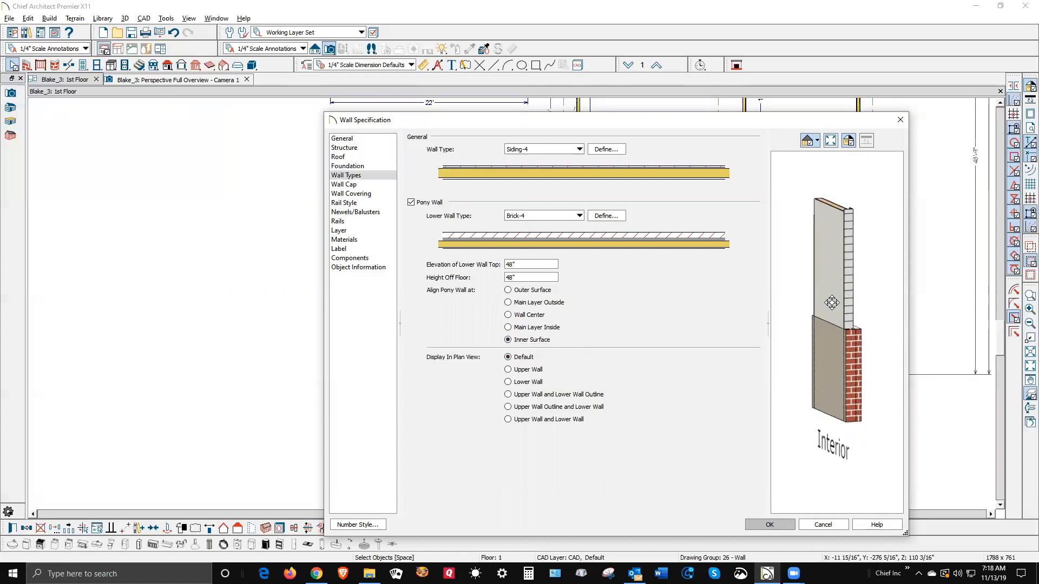
pyautogui.moveTo(837, 377); pyautogui.dragTo(836, 341)
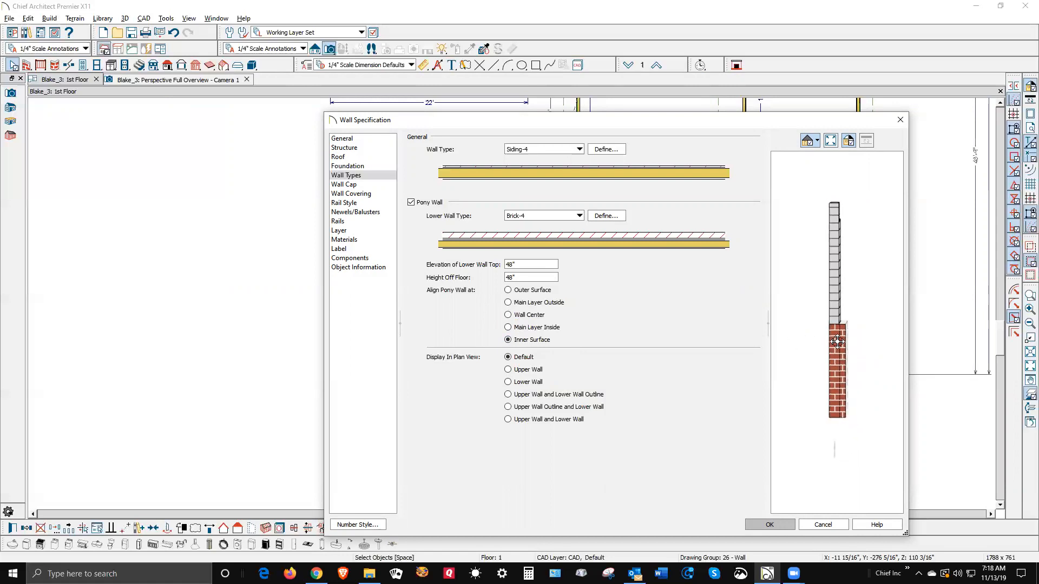
pyautogui.scroll(3, 839, 343)
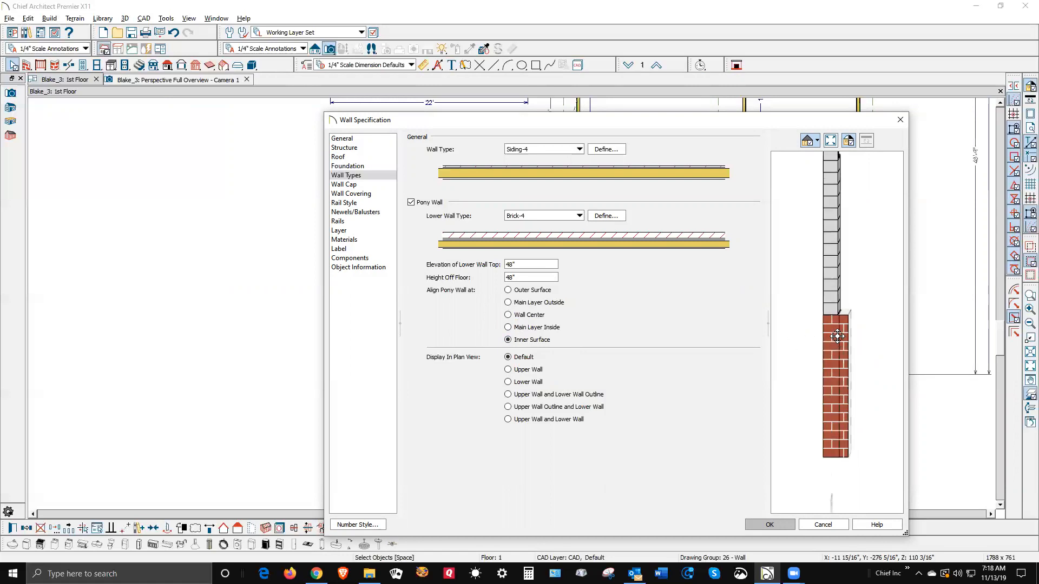
pyautogui.moveTo(847, 389); pyautogui.dragTo(818, 389)
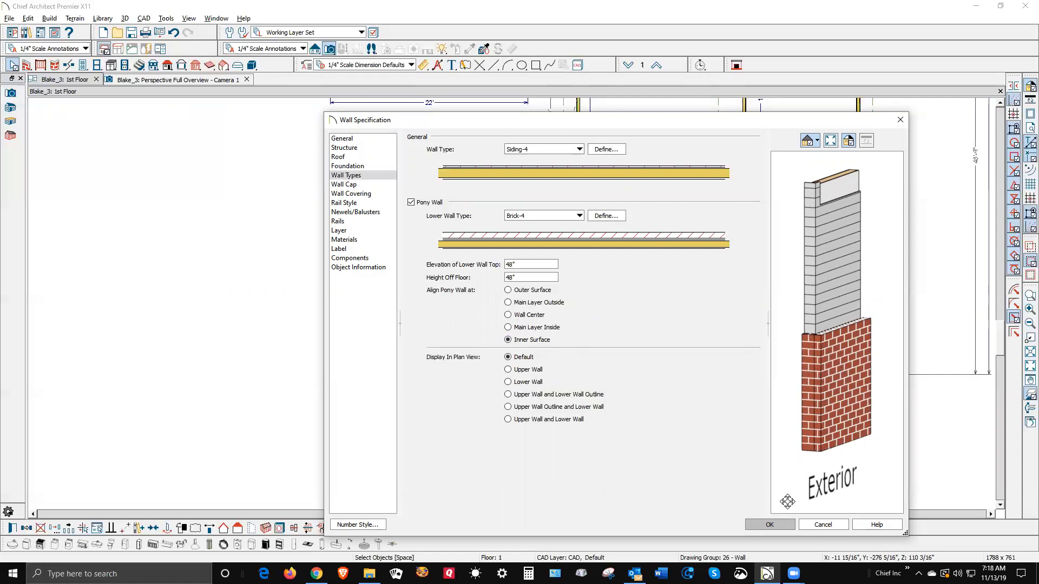
pyautogui.click(769, 525)
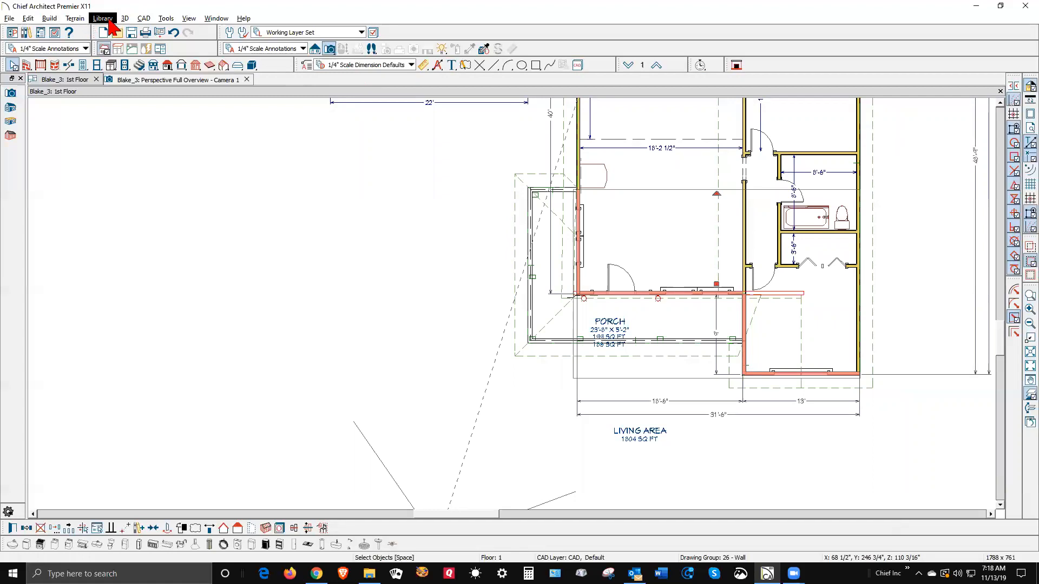
# Step: Check which default material the plan assigns to exterior walls
pyautogui.click(28, 20)
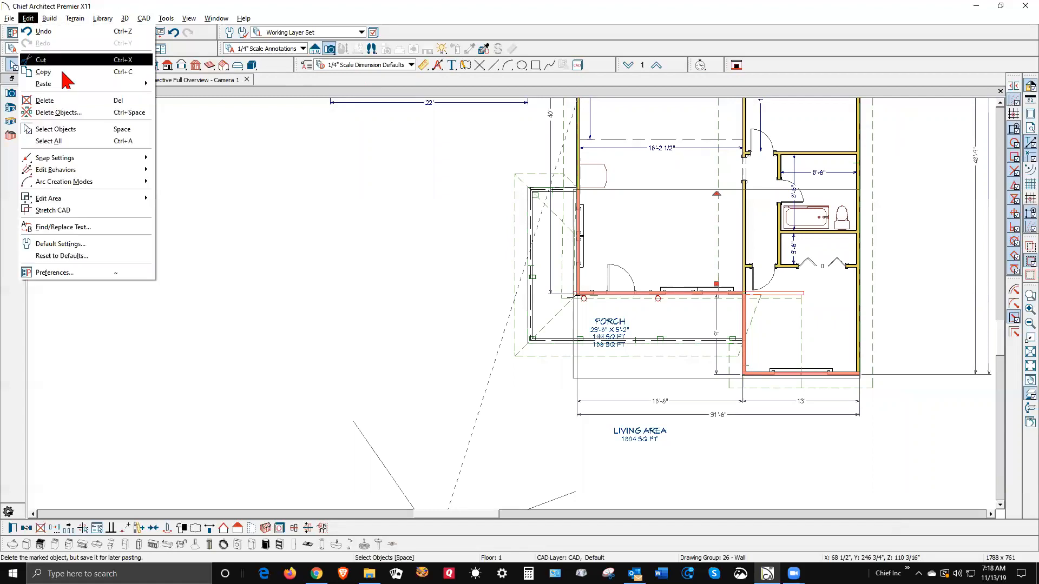
pyautogui.click(96, 247)
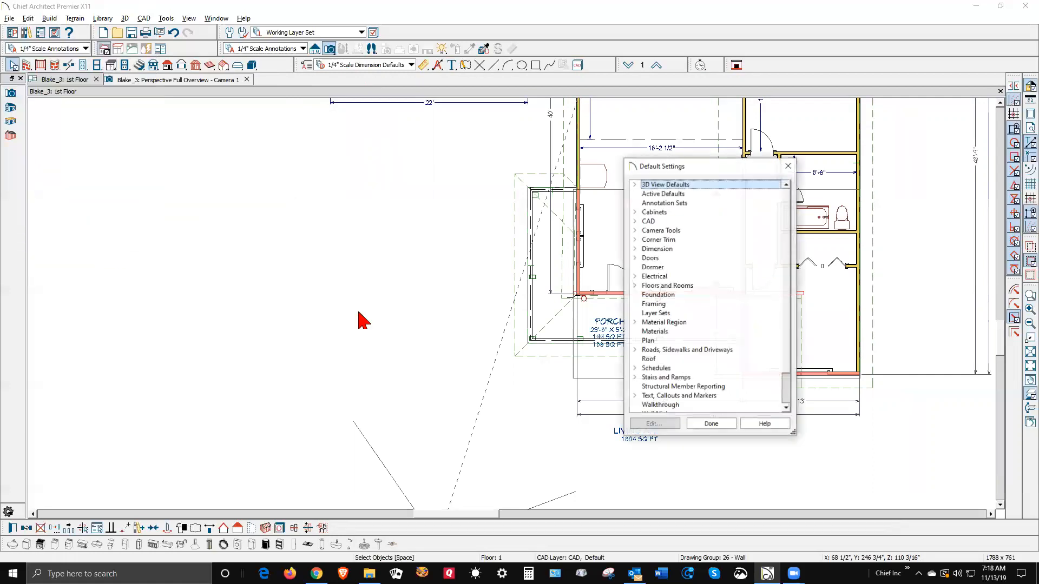
pyautogui.click(647, 331)
pyautogui.click(667, 423)
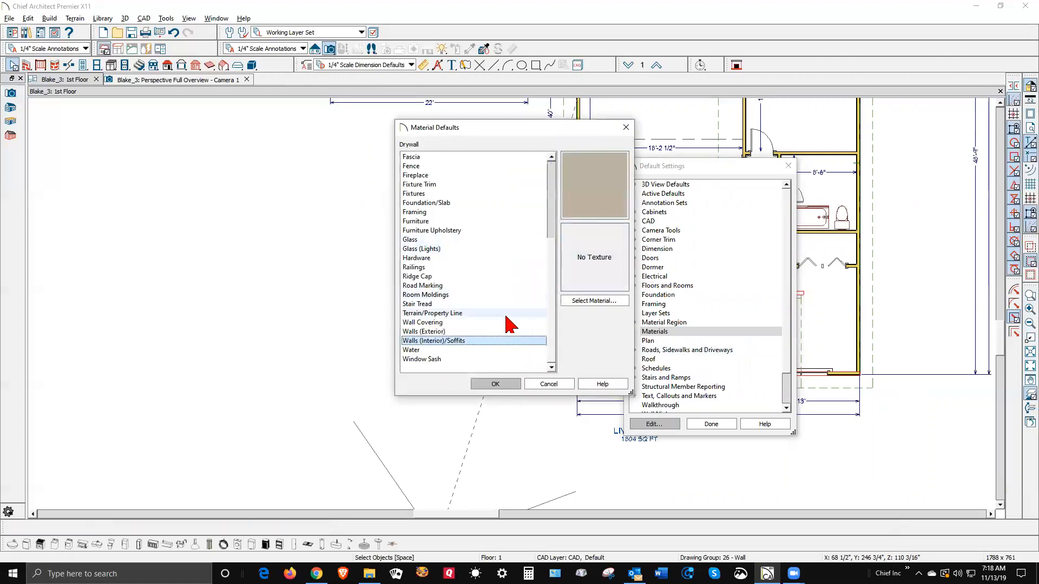
pyautogui.click(430, 332)
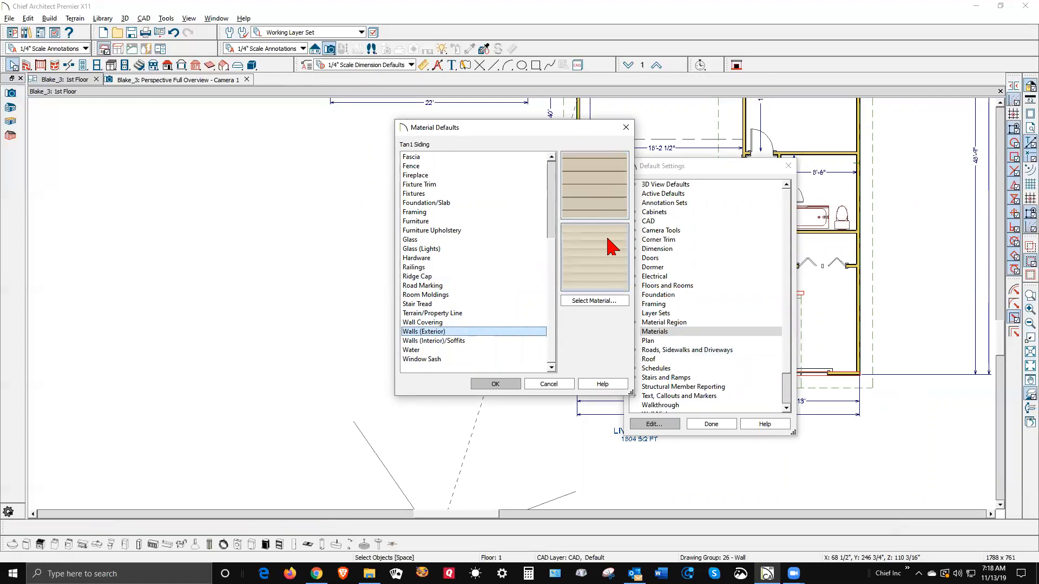
pyautogui.click(549, 384)
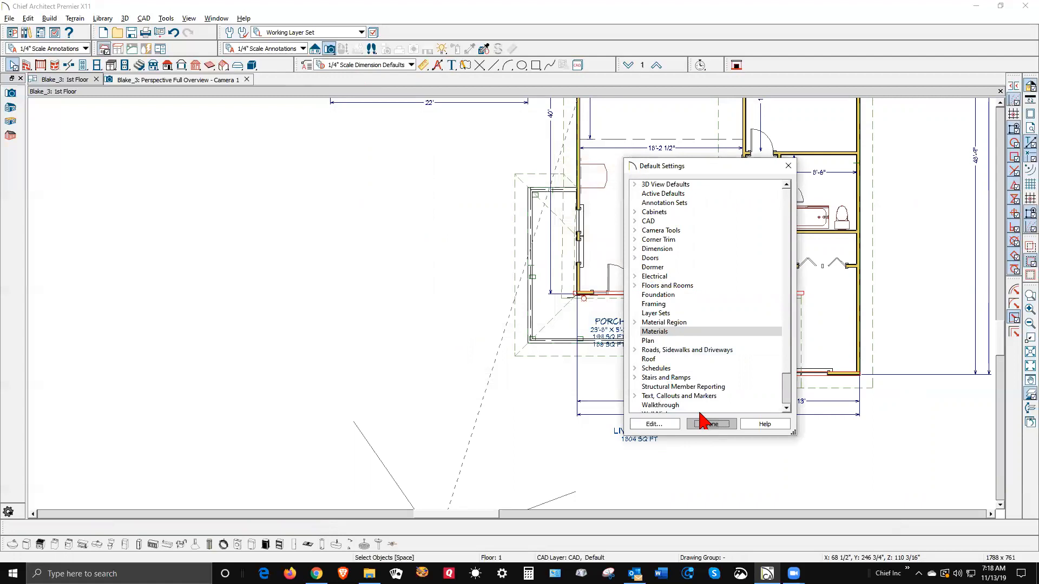
pyautogui.click(710, 423)
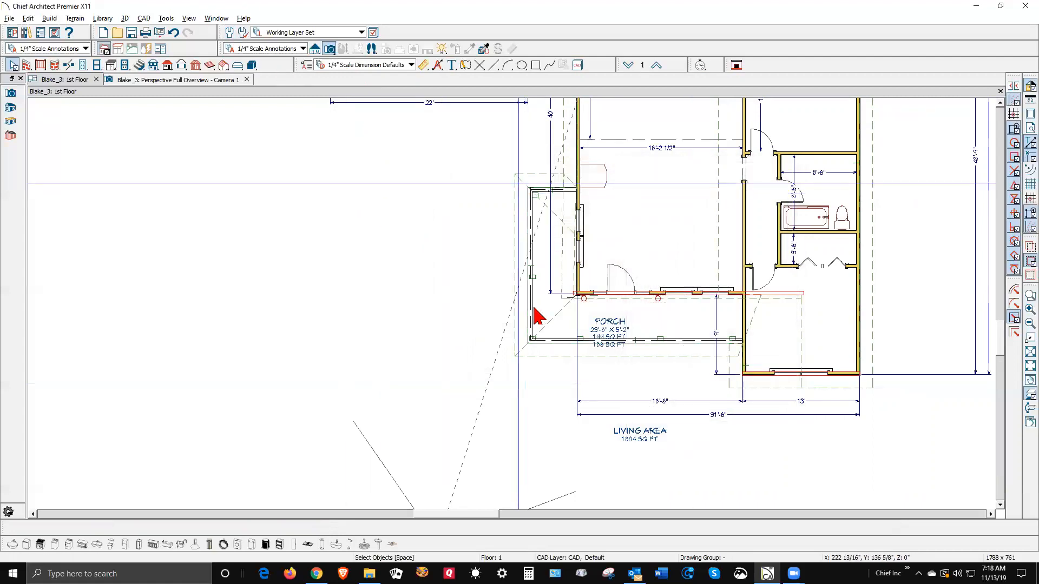
# Step: Return to the perspective overview and inspect the material definition of the siding on the house front
pyautogui.click(317, 48)
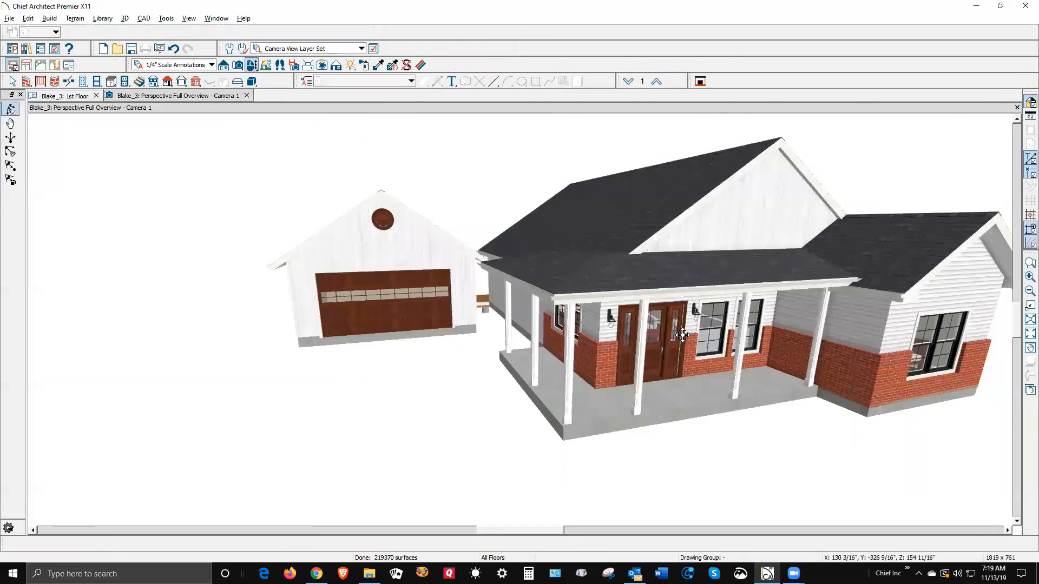
pyautogui.click(379, 66)
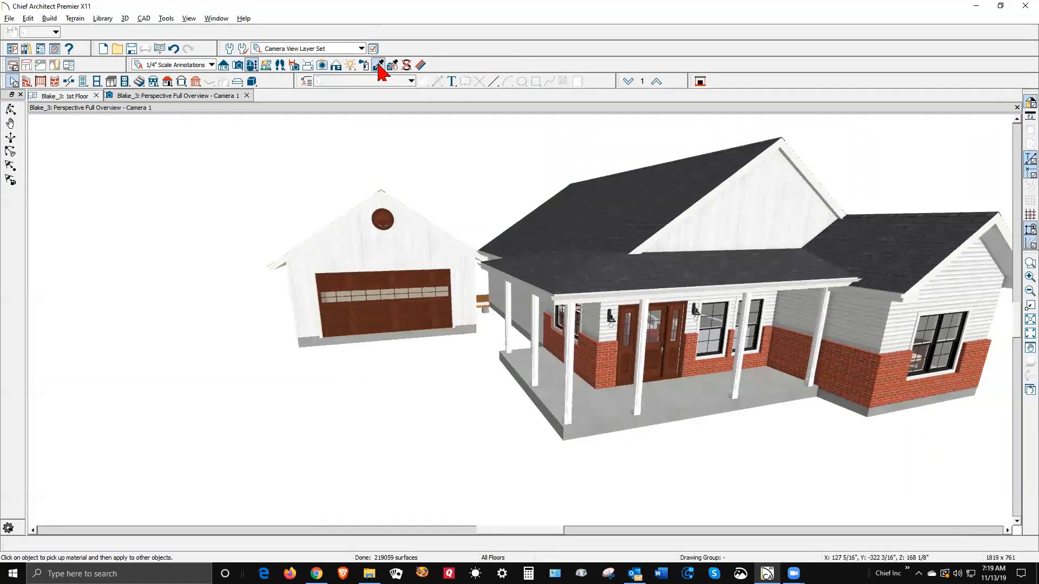
pyautogui.click(420, 65)
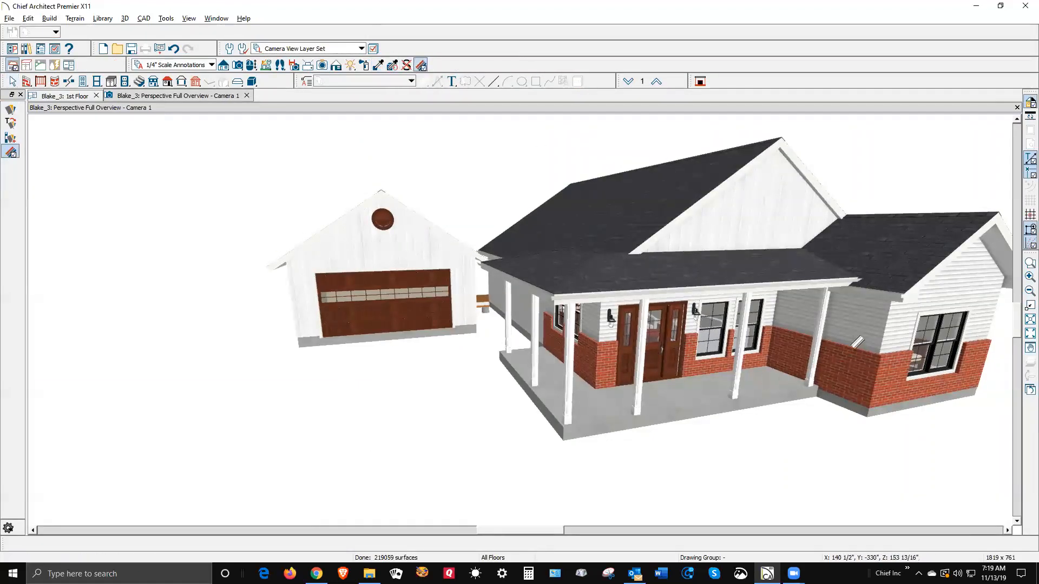
pyautogui.click(799, 273)
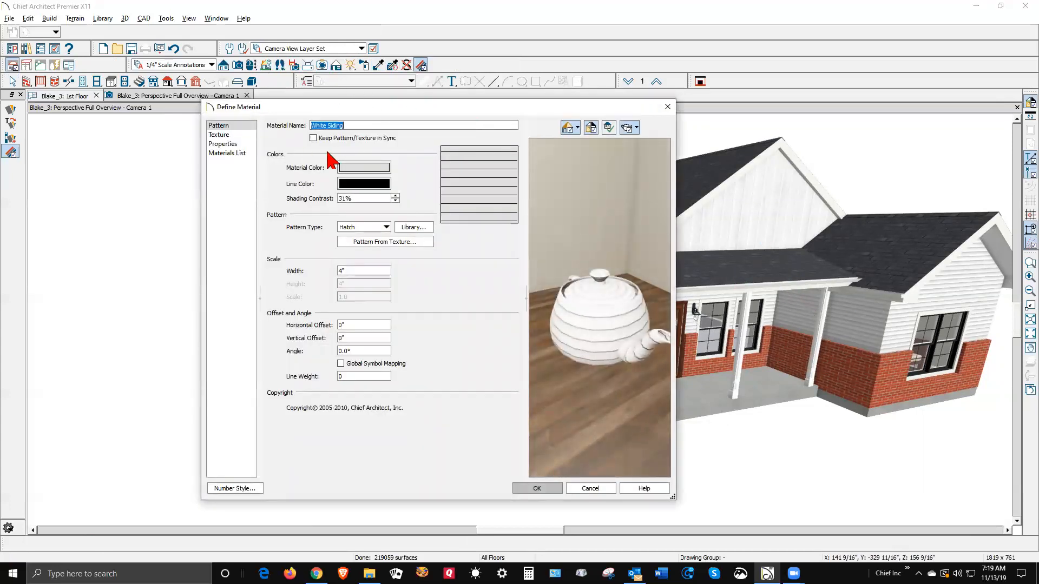
pyautogui.click(590, 488)
# Step: Set the plan's default material for Walls (Exterior) to White Siding, picked from the plan materials
pyautogui.click(48, 19)
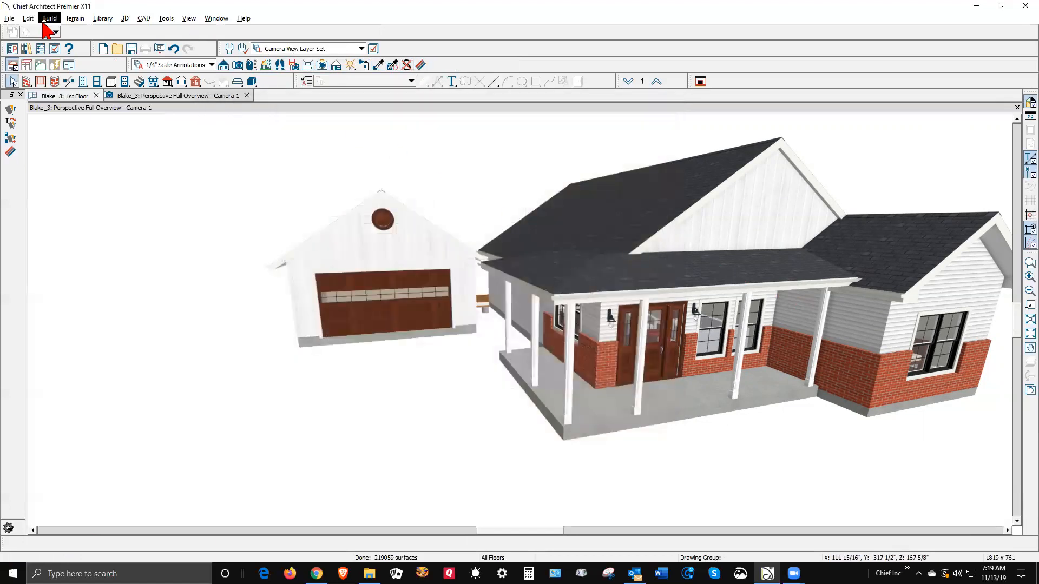
pyautogui.click(27, 19)
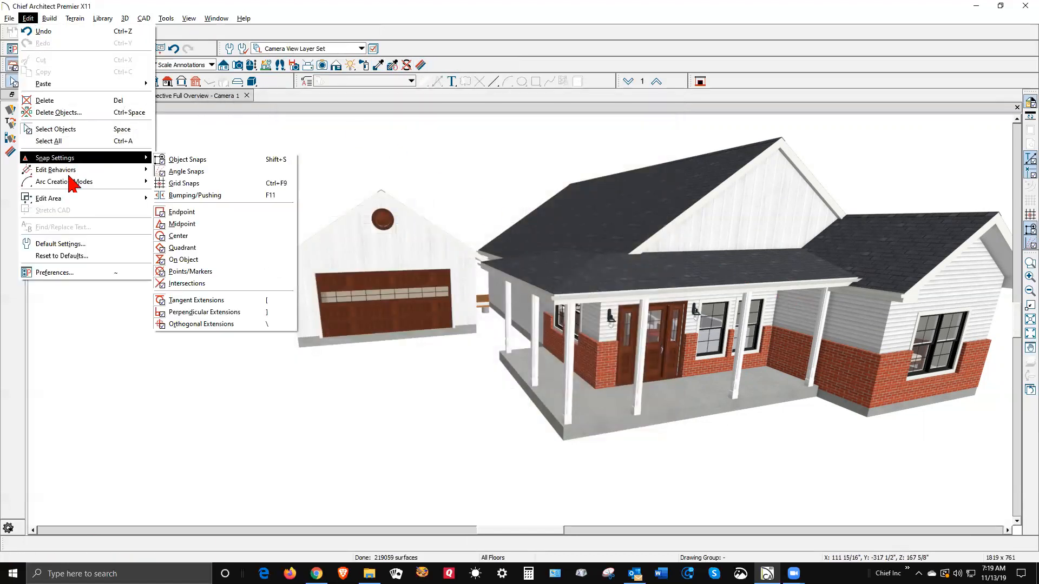
pyautogui.moveTo(73, 201)
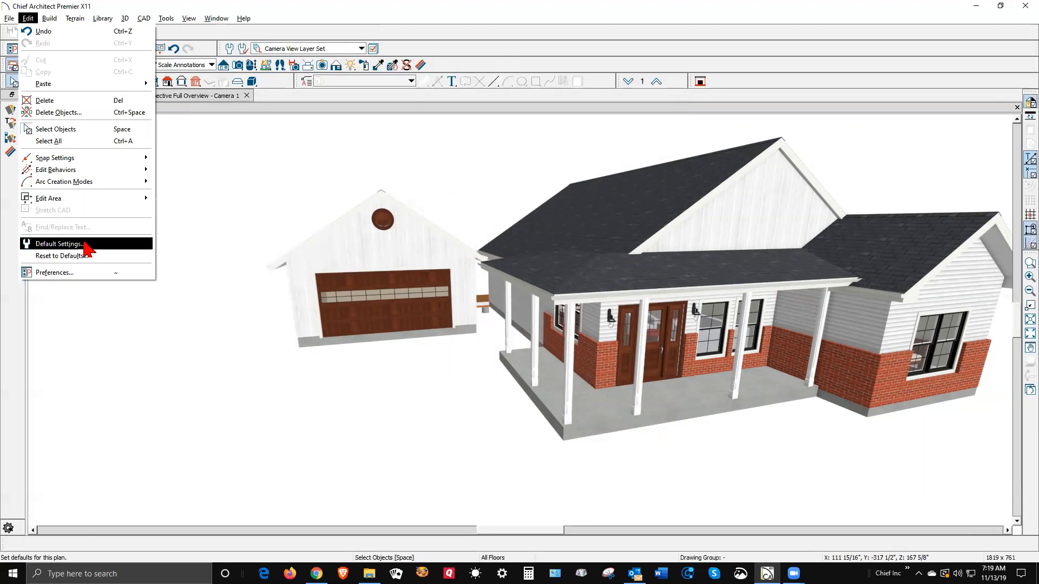
pyautogui.click(59, 244)
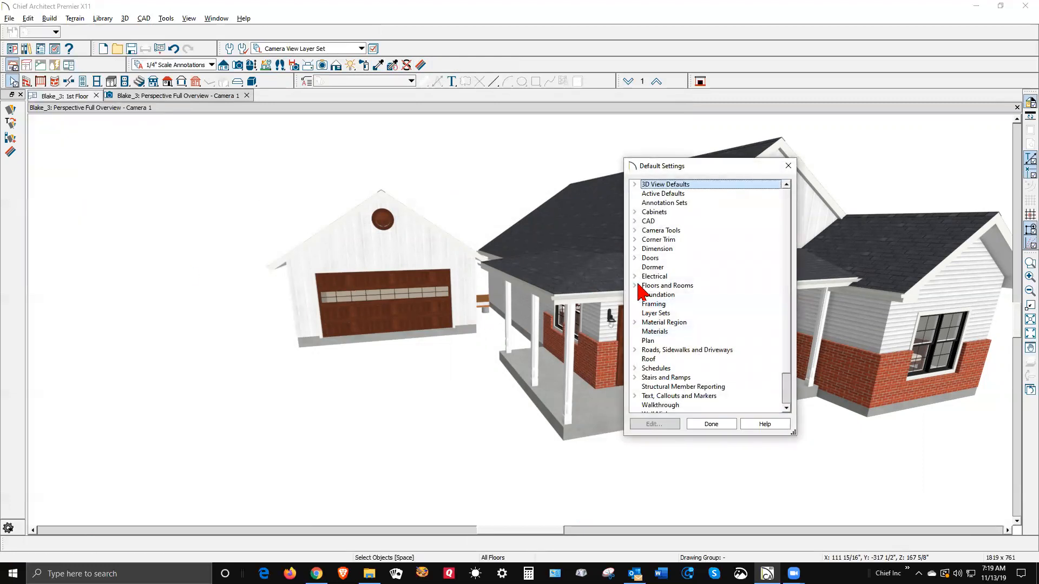
pyautogui.click(651, 334)
pyautogui.click(661, 425)
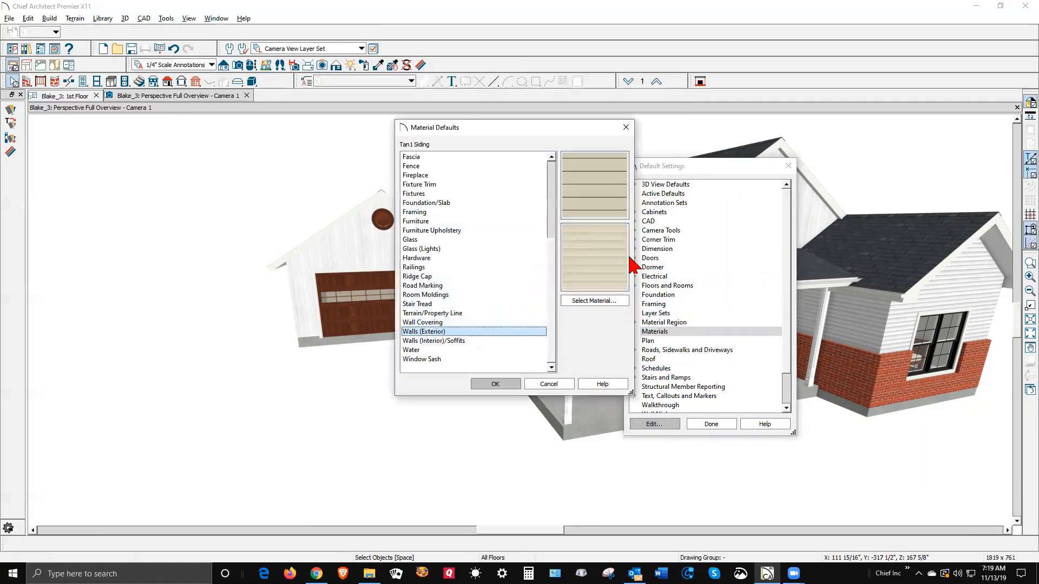
pyautogui.click(614, 301)
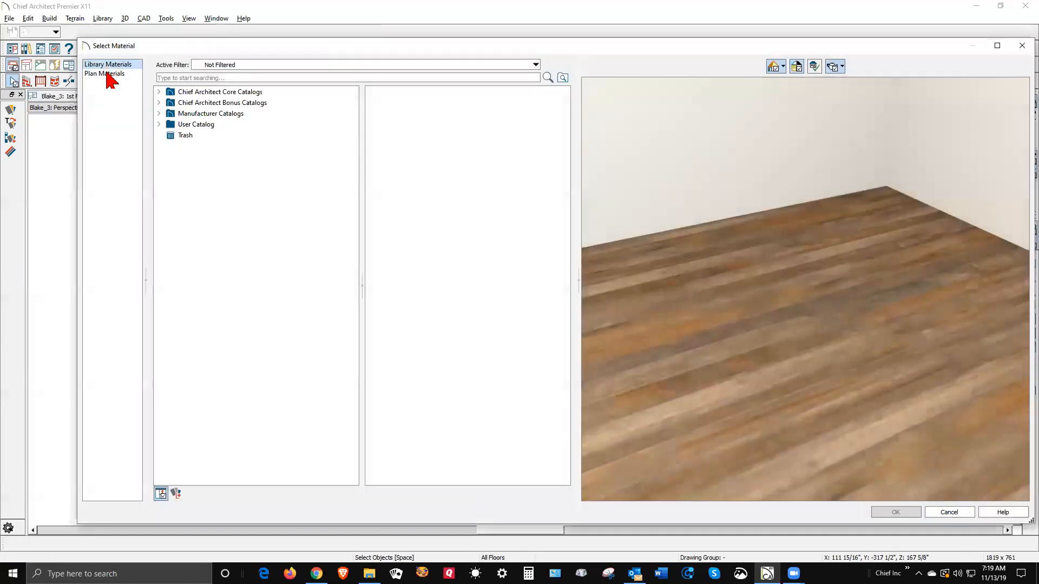
pyautogui.click(108, 73)
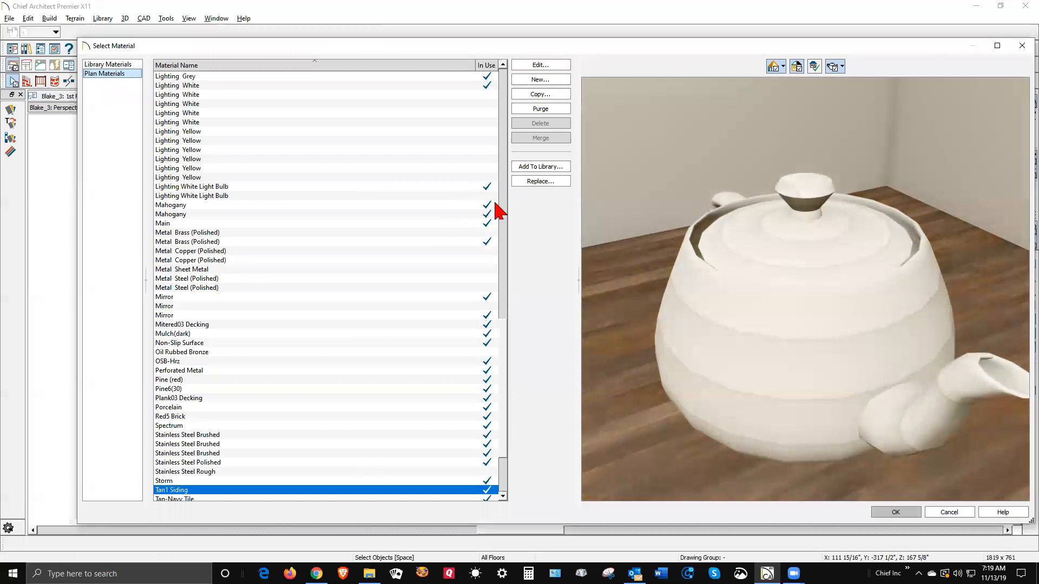
pyautogui.click(505, 244)
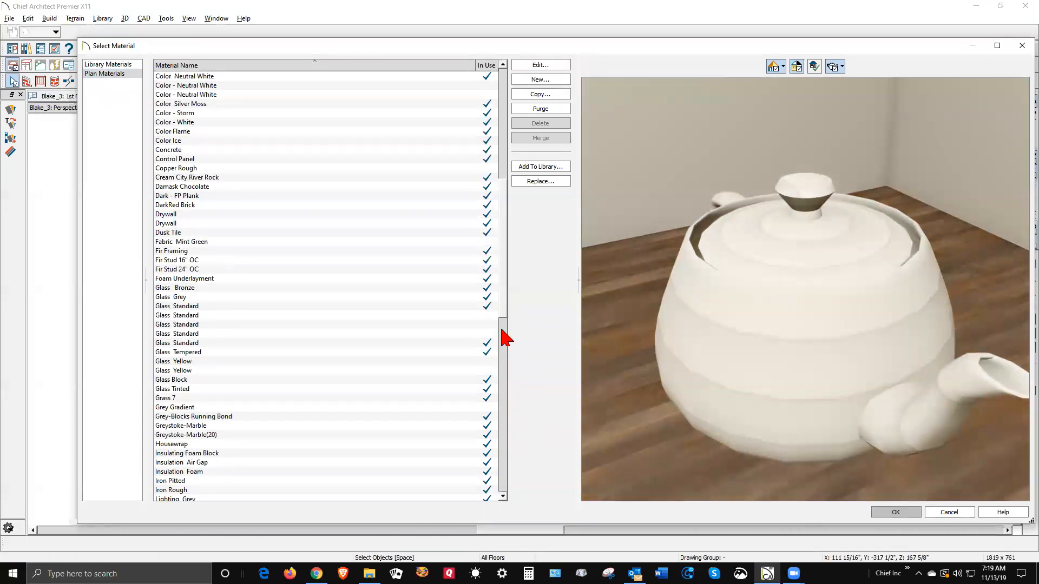
pyautogui.click(506, 357)
pyautogui.click(506, 488)
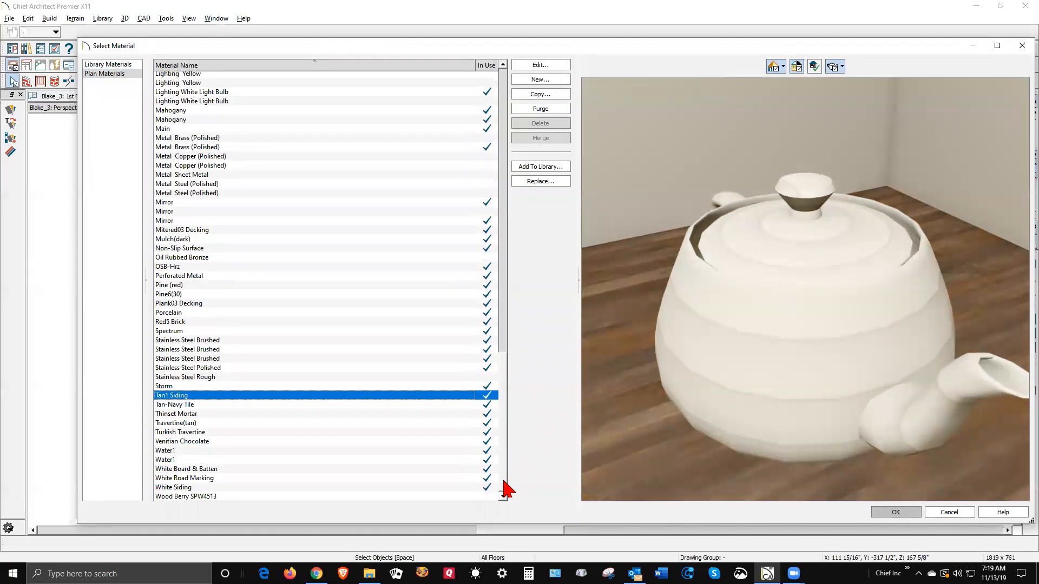
pyautogui.click(186, 488)
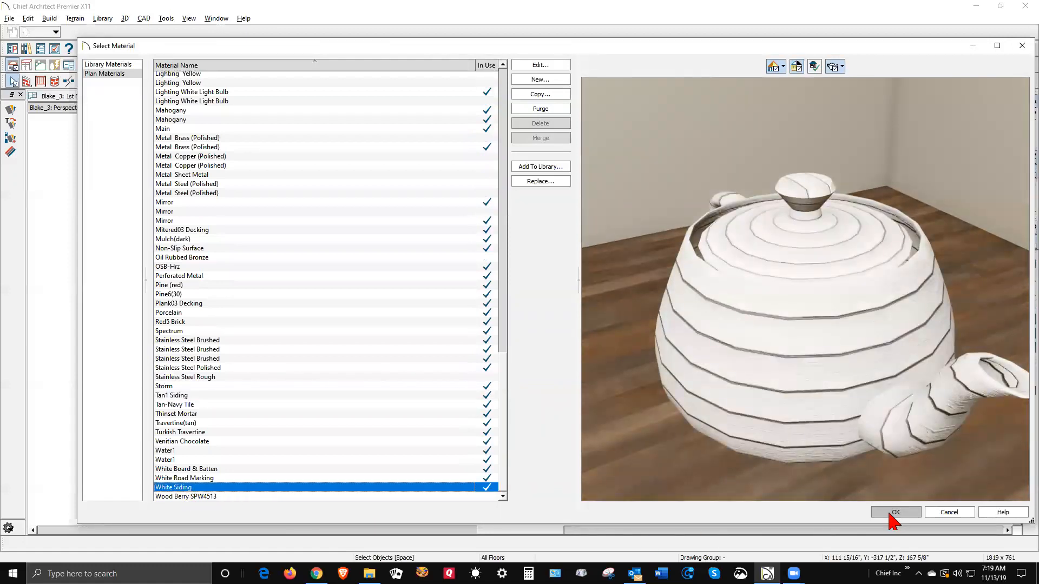
pyautogui.click(893, 512)
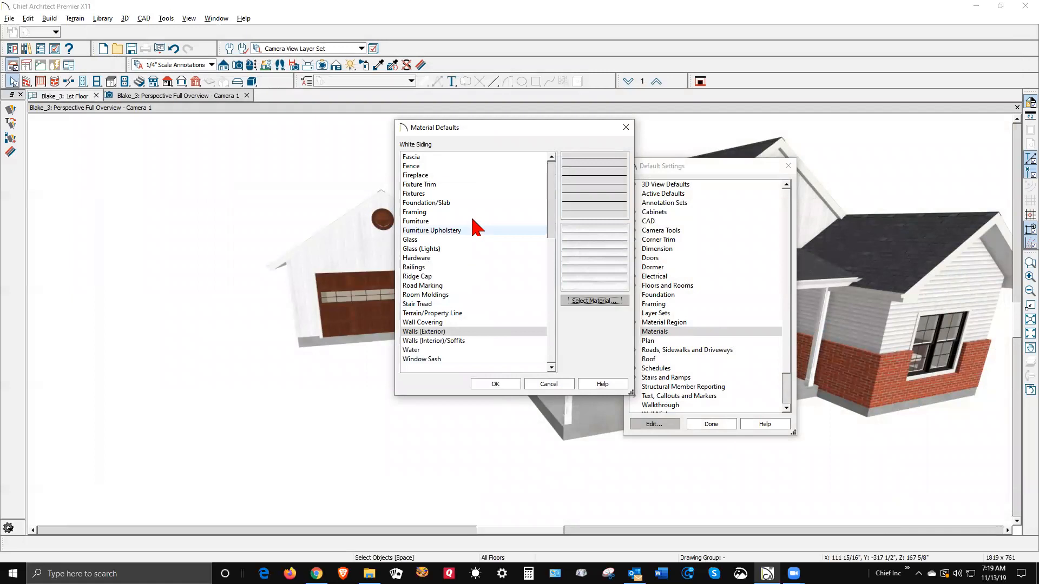
pyautogui.click(538, 331)
pyautogui.click(506, 388)
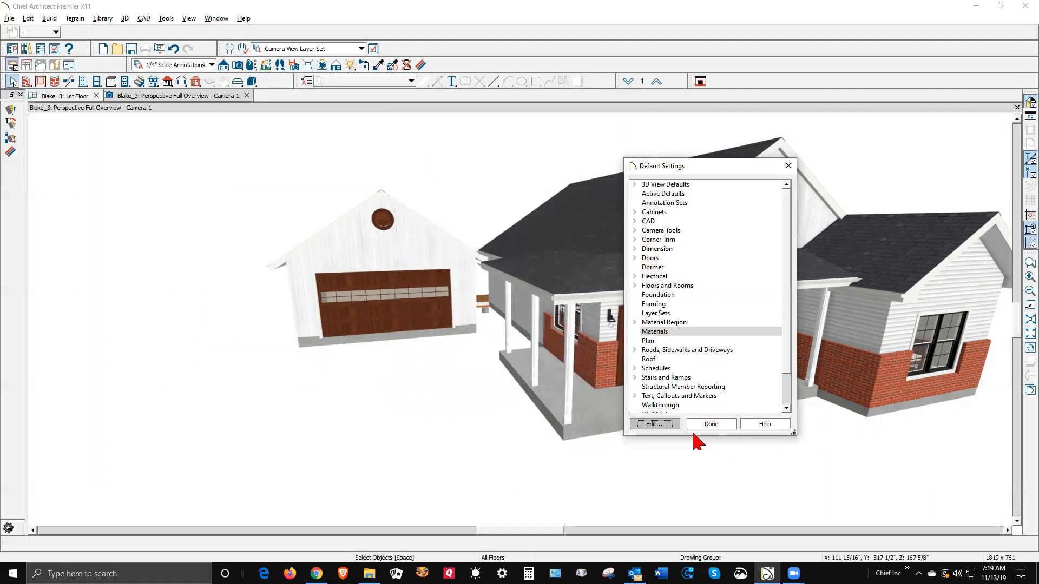
pyautogui.click(711, 426)
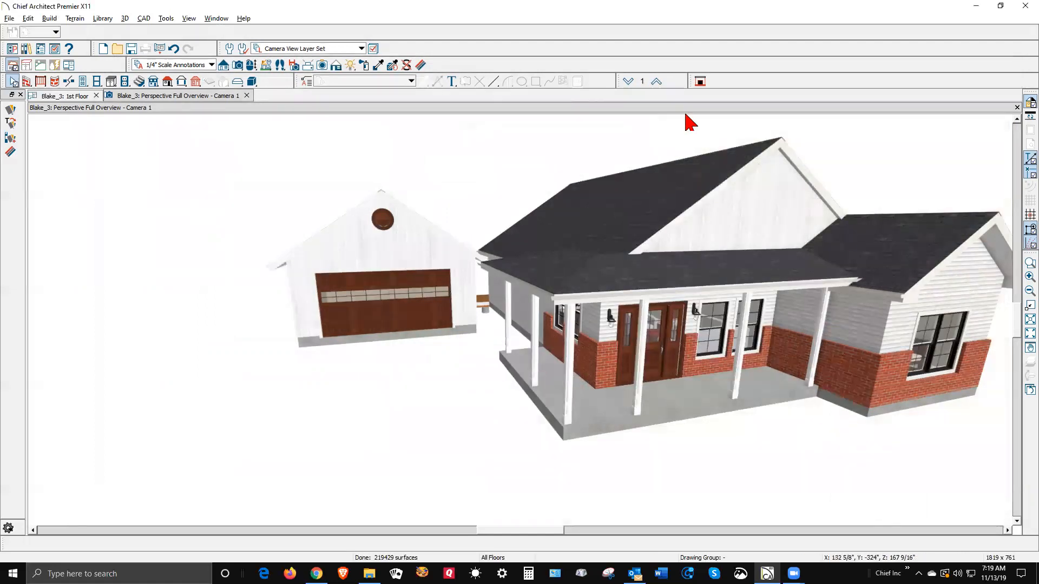
# Step: Adjust the material definition of the brick on the lower walls, setting its material color to white
pyautogui.click(420, 65)
pyautogui.click(421, 66)
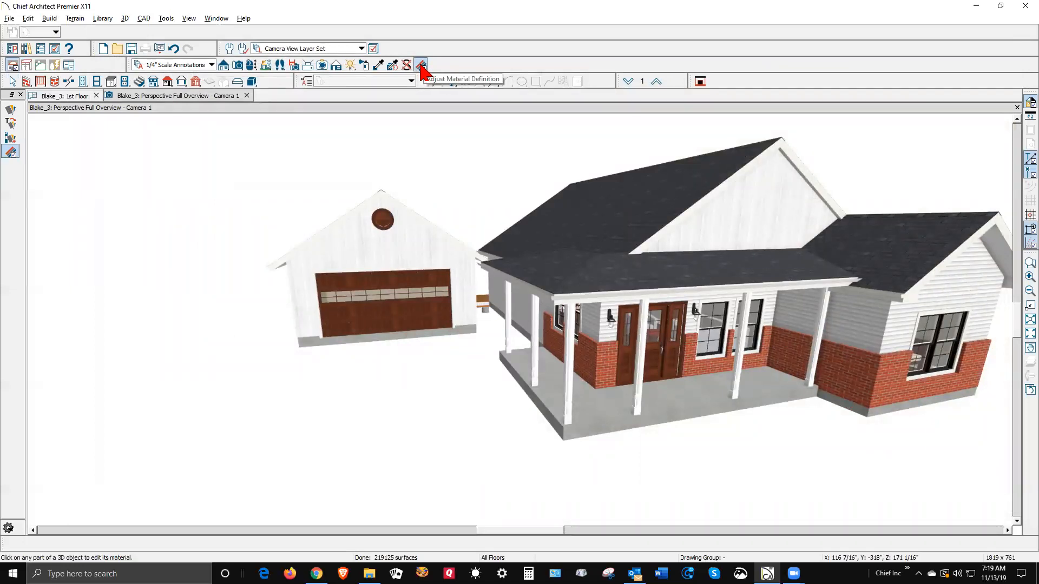
pyautogui.click(845, 385)
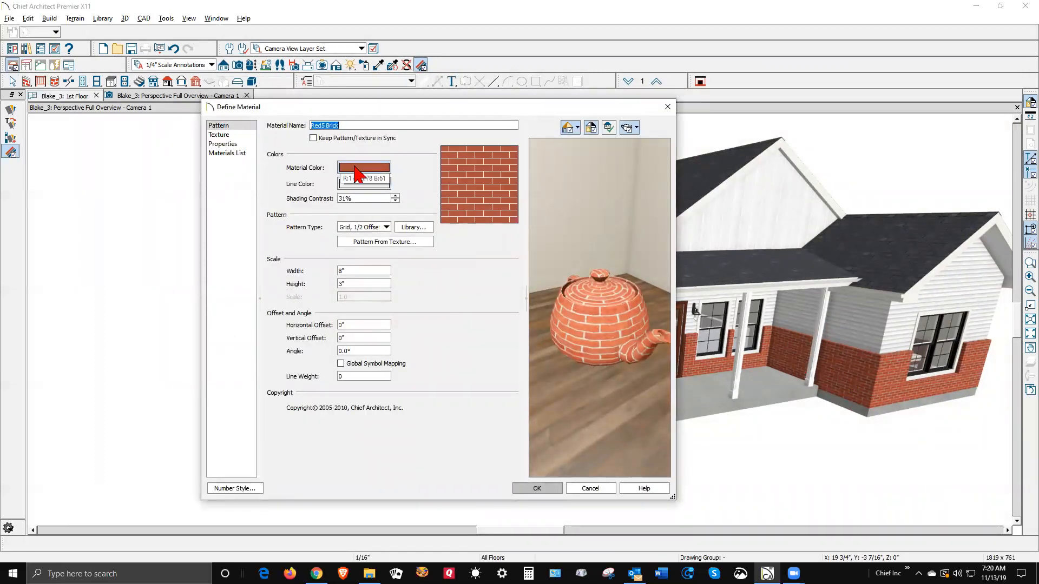
pyautogui.click(354, 168)
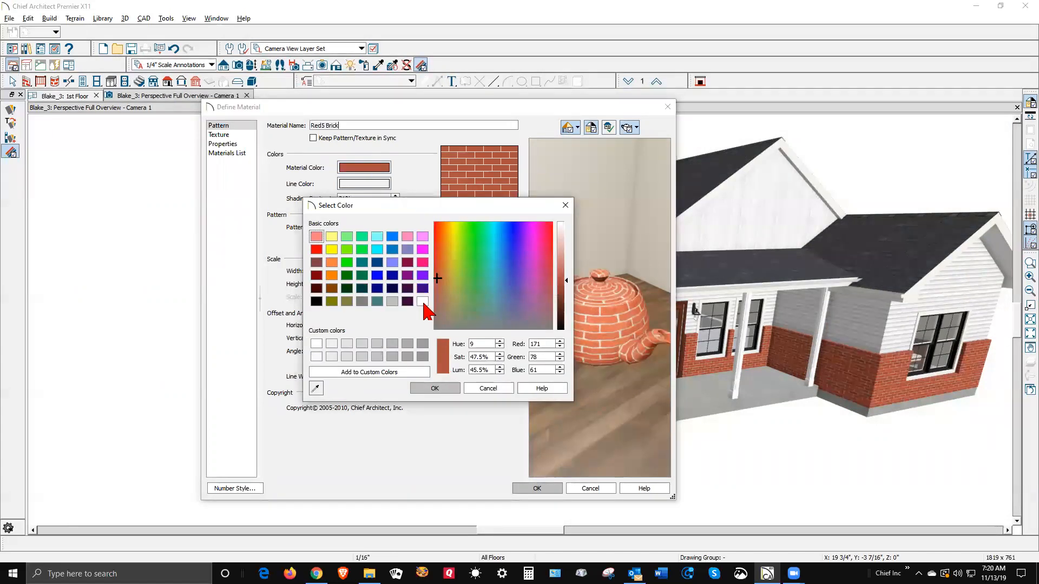
pyautogui.click(423, 301)
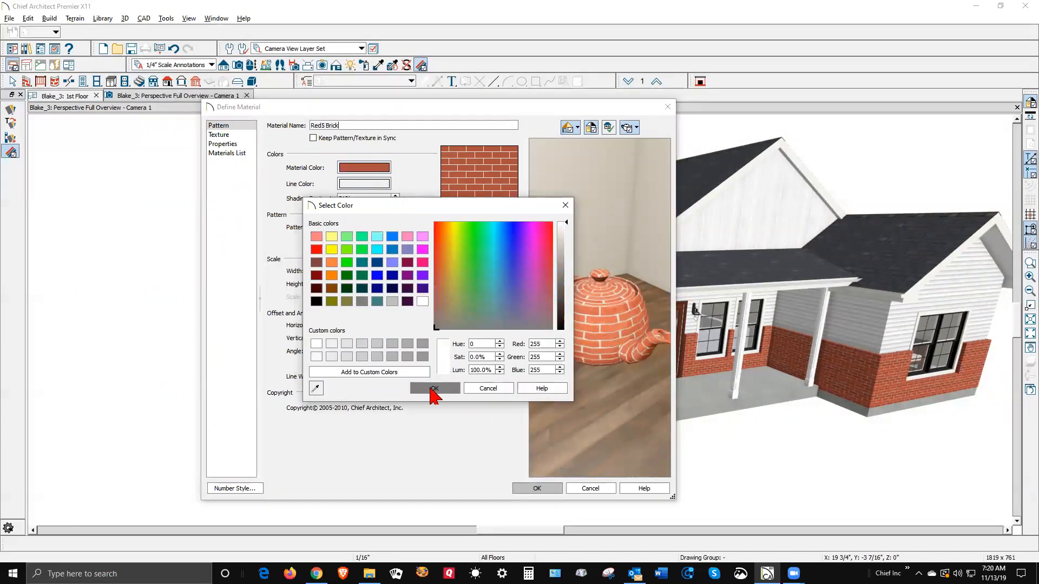
pyautogui.click(433, 388)
pyautogui.moveTo(587, 323); pyautogui.dragTo(598, 294)
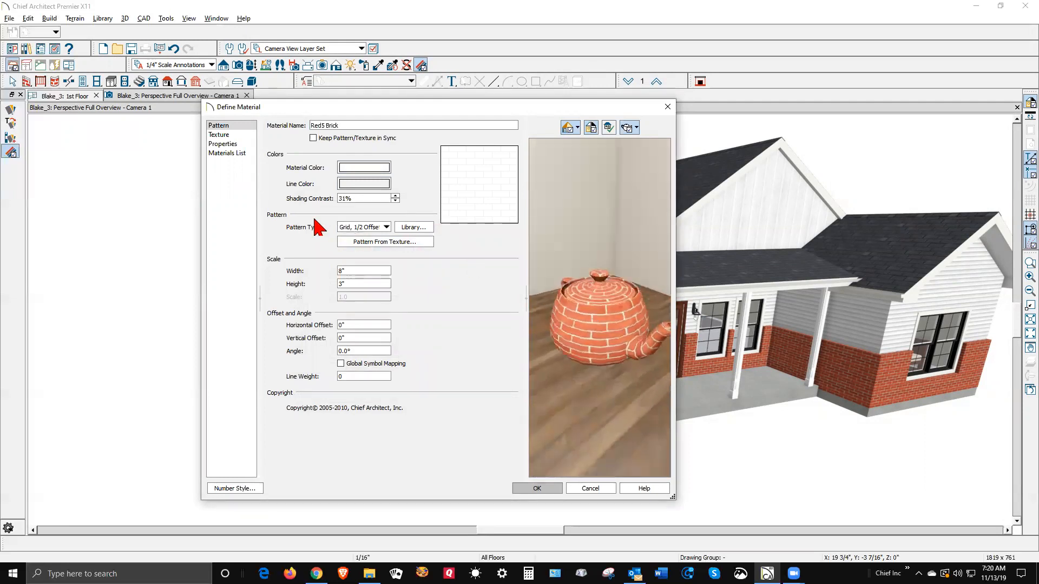
# Step: Enable Blend with Texture for the brick material, apply the definition, and inspect the lower walls
pyautogui.click(222, 134)
pyautogui.click(340, 343)
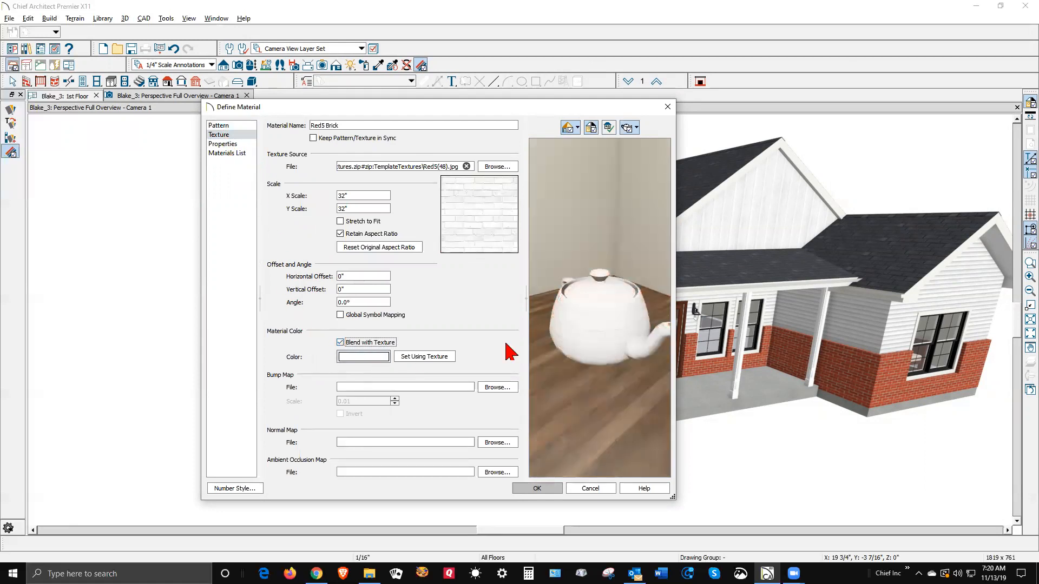
pyautogui.click(539, 489)
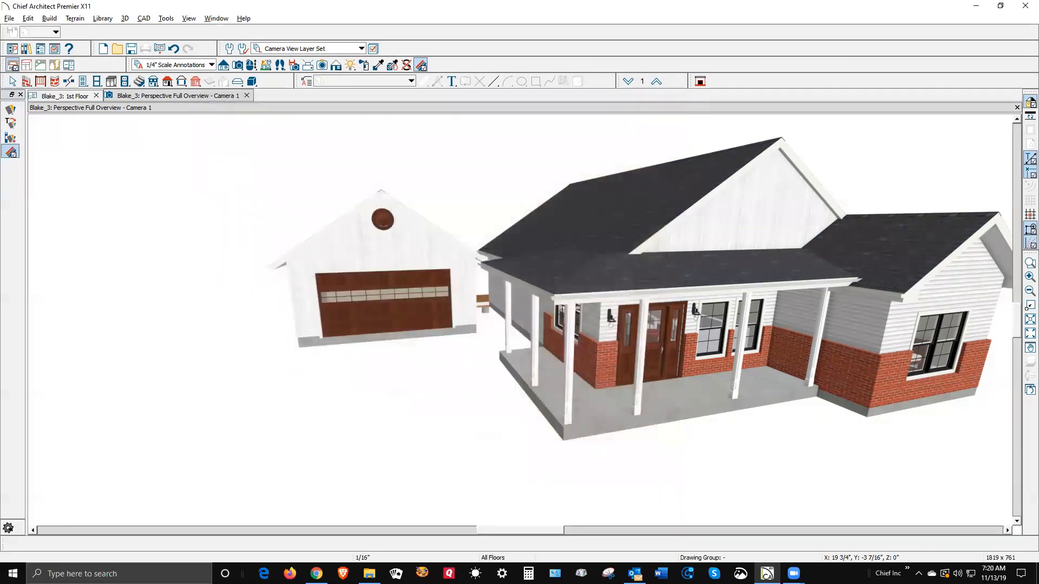
pyautogui.click(843, 354)
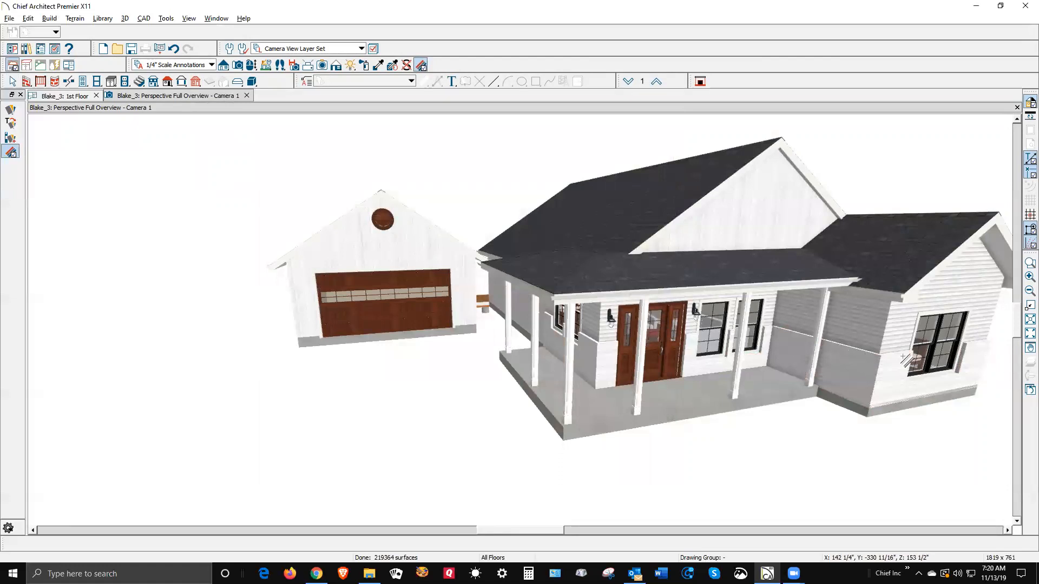
pyautogui.click(856, 387)
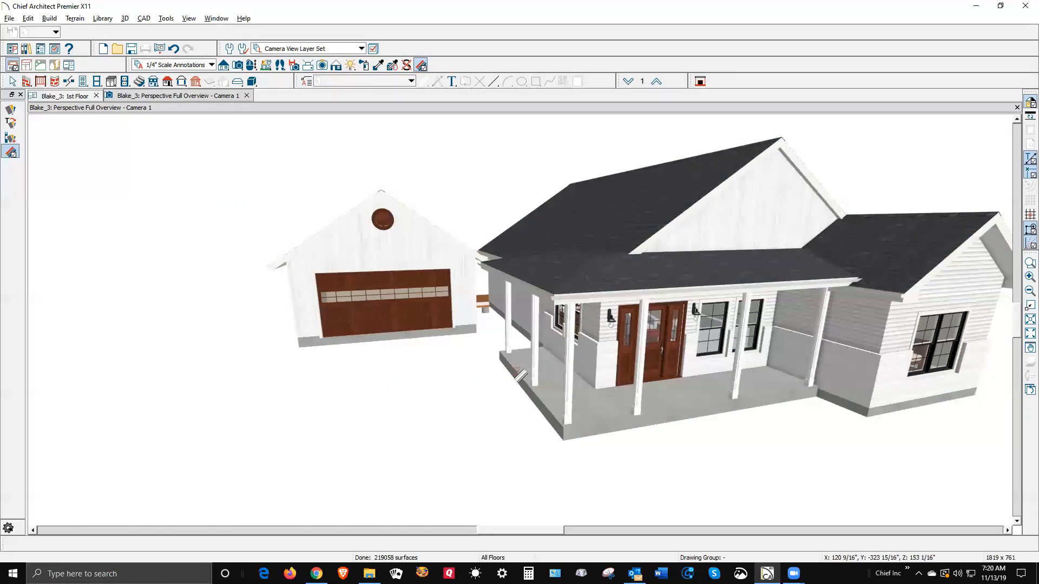
# Step: Create a terrain perimeter around the house and garage
pyautogui.scroll(-5, 476, 351)
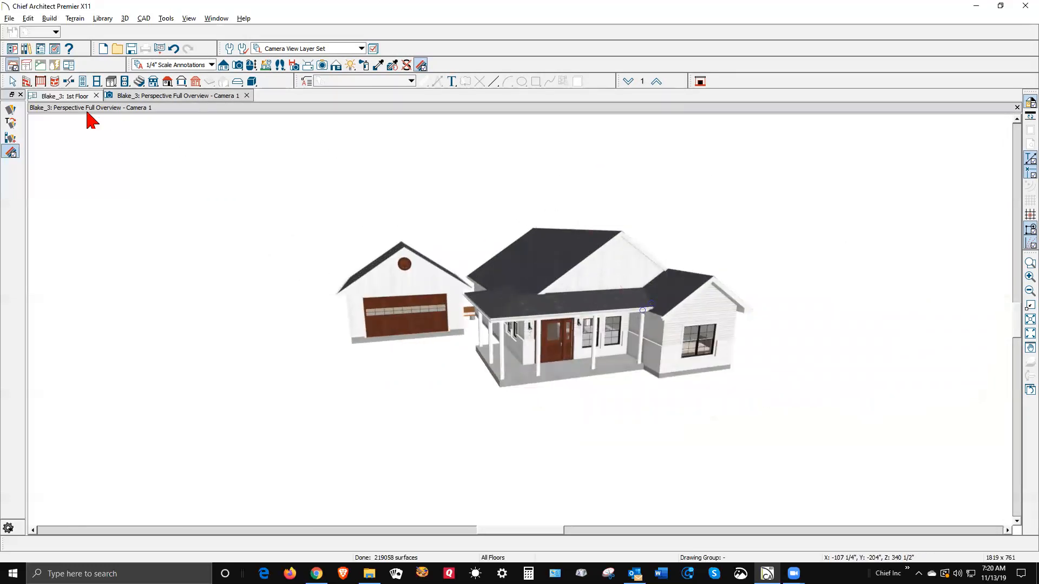
pyautogui.click(75, 18)
pyautogui.moveTo(105, 92)
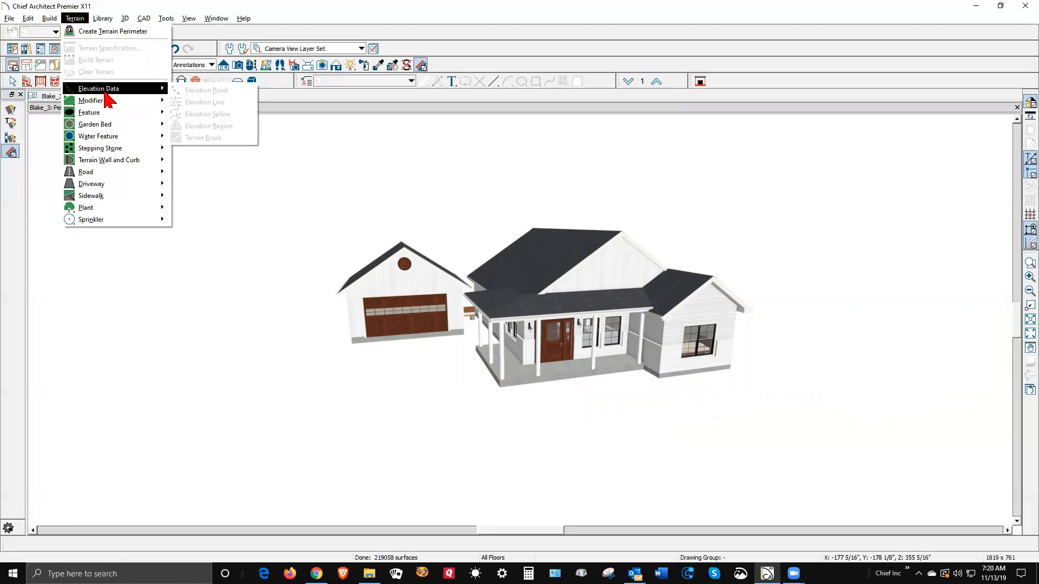
pyautogui.click(116, 31)
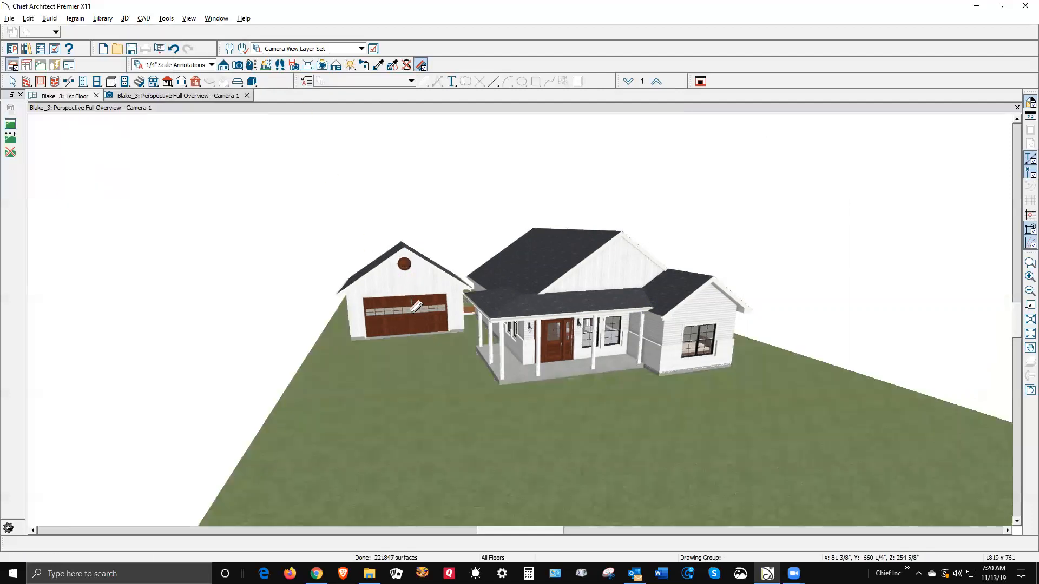
# Step: Turn off the terrain's automatic subfloor height above terrain, leaving Auto Rebuild Terrain enabled
pyautogui.scroll(3, 421, 332)
pyautogui.press('space')
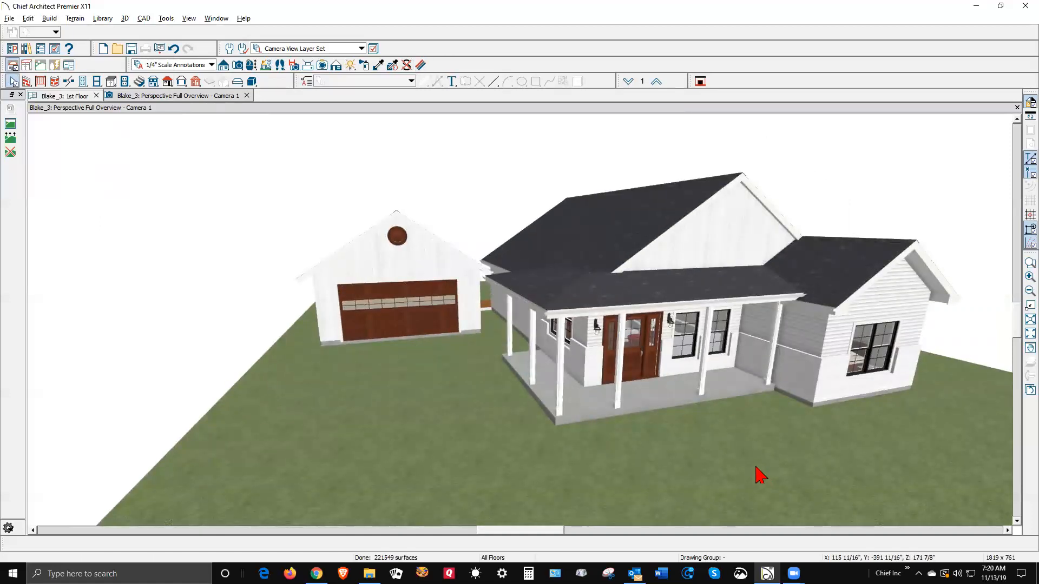
pyautogui.click(711, 444)
pyautogui.doubleClick(711, 444)
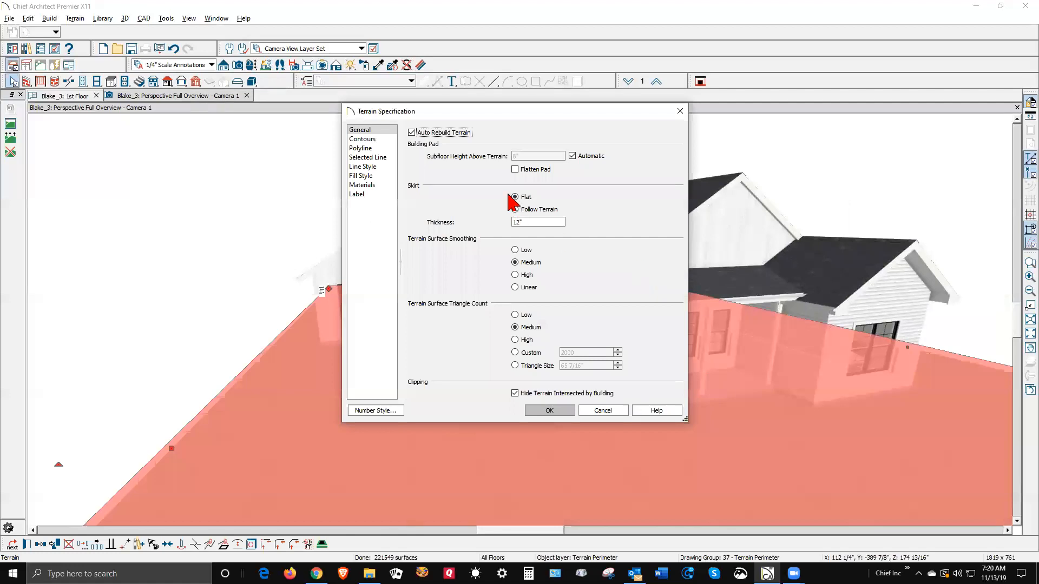
pyautogui.click(412, 132)
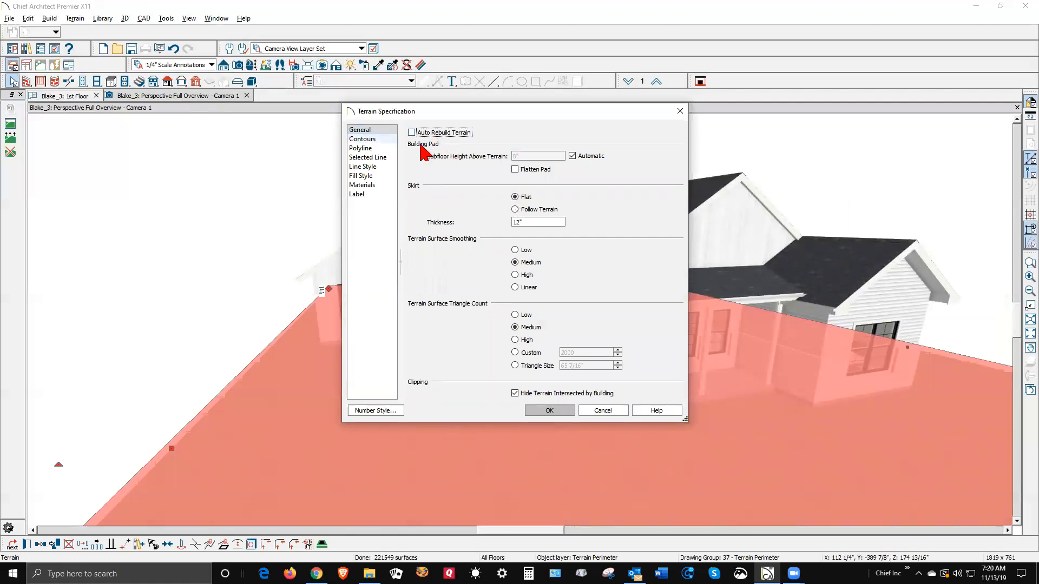
pyautogui.click(411, 133)
pyautogui.click(572, 156)
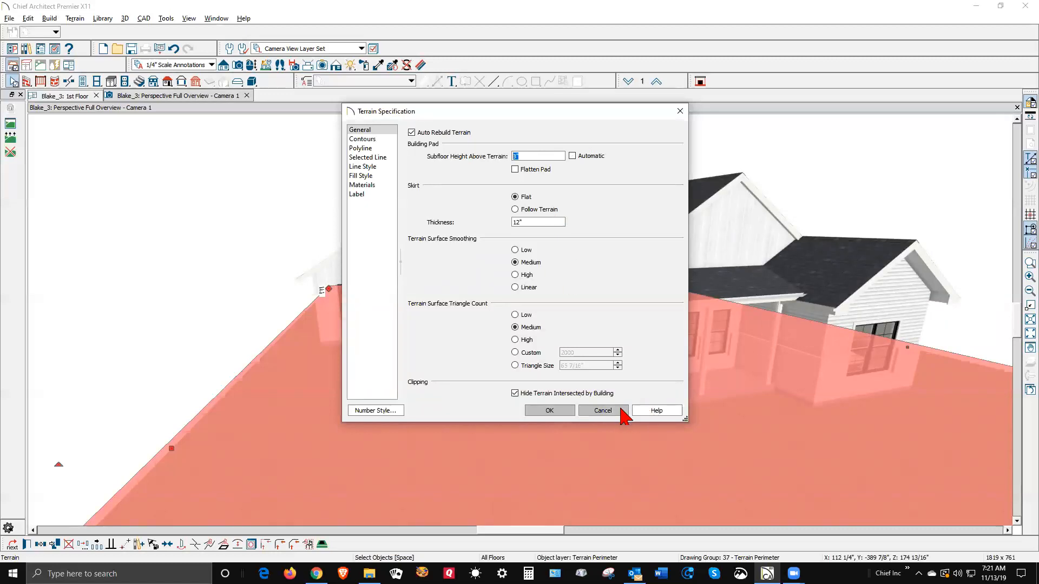
pyautogui.click(565, 411)
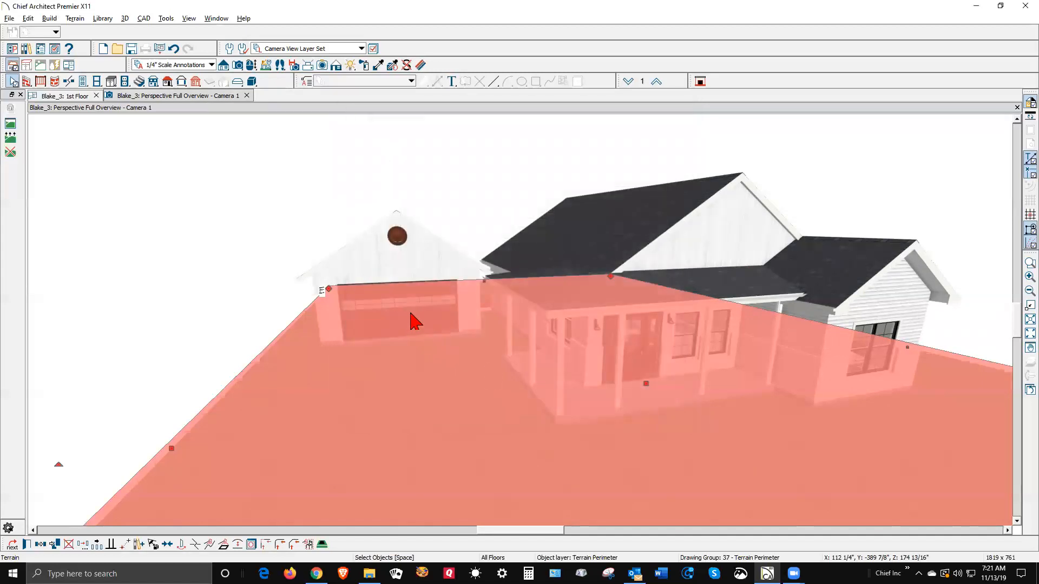
pyautogui.press('Escape')
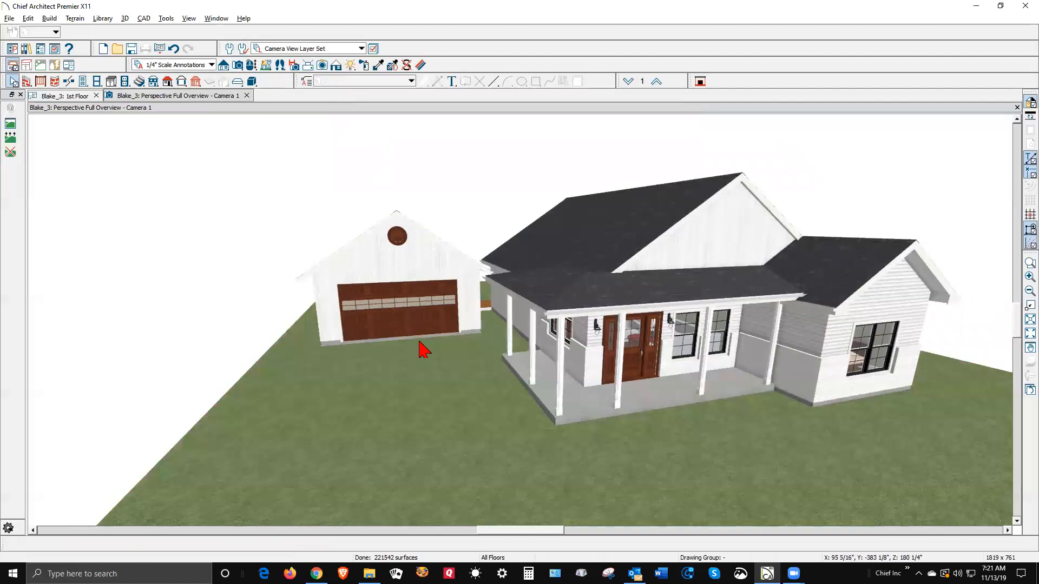
# Step: Set the Garage room's floor elevation to -6" in the floor plan, agreeing to turn off Auto Rebuild Foundation
pyautogui.hotkey('ctrl', 'Tab')
pyautogui.scroll(-4, 741, 390)
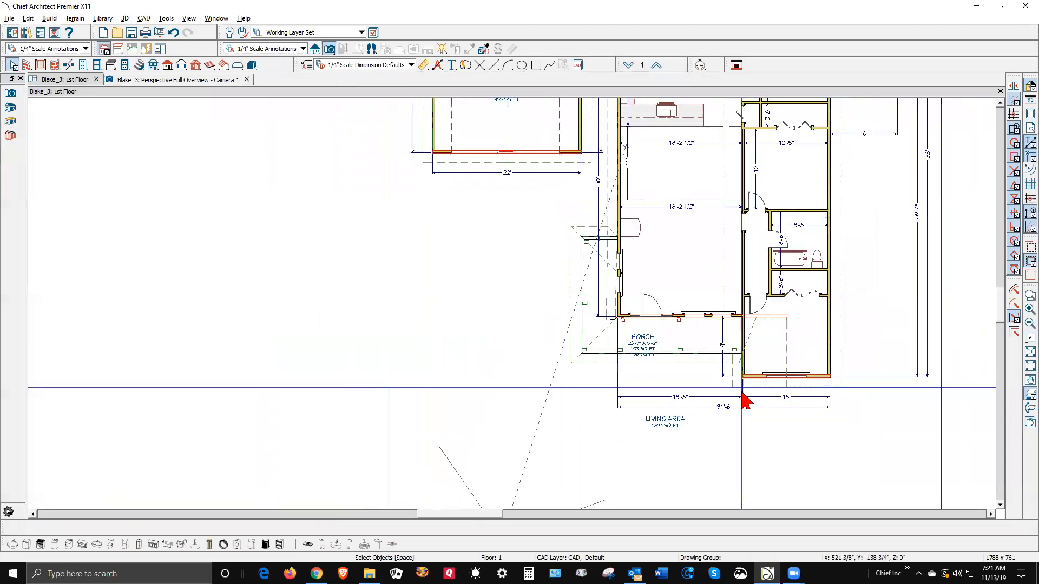
pyautogui.scroll(3, 605, 194)
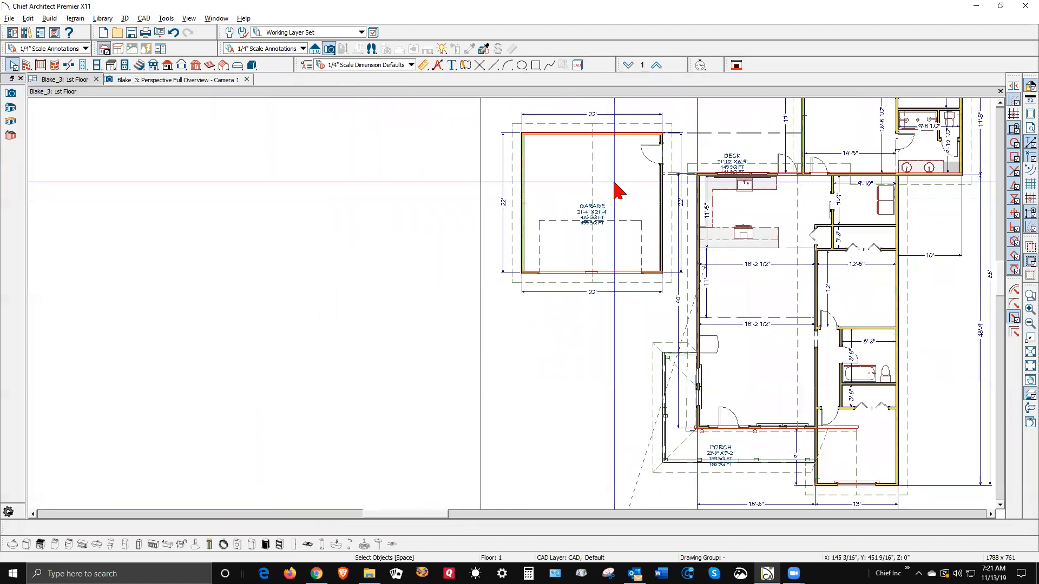
pyautogui.click(615, 188)
pyautogui.doubleClick(613, 182)
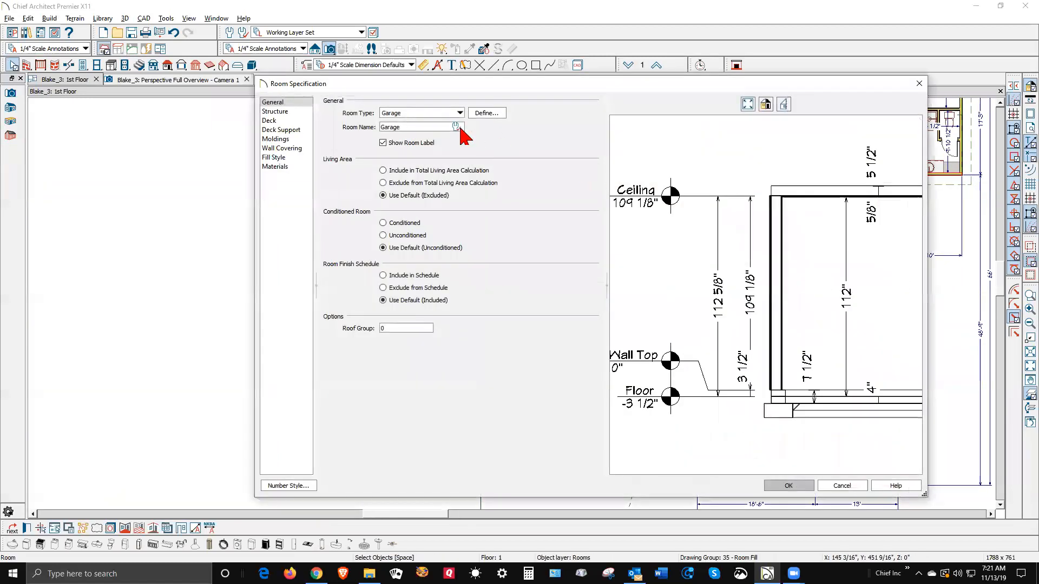
pyautogui.click(277, 111)
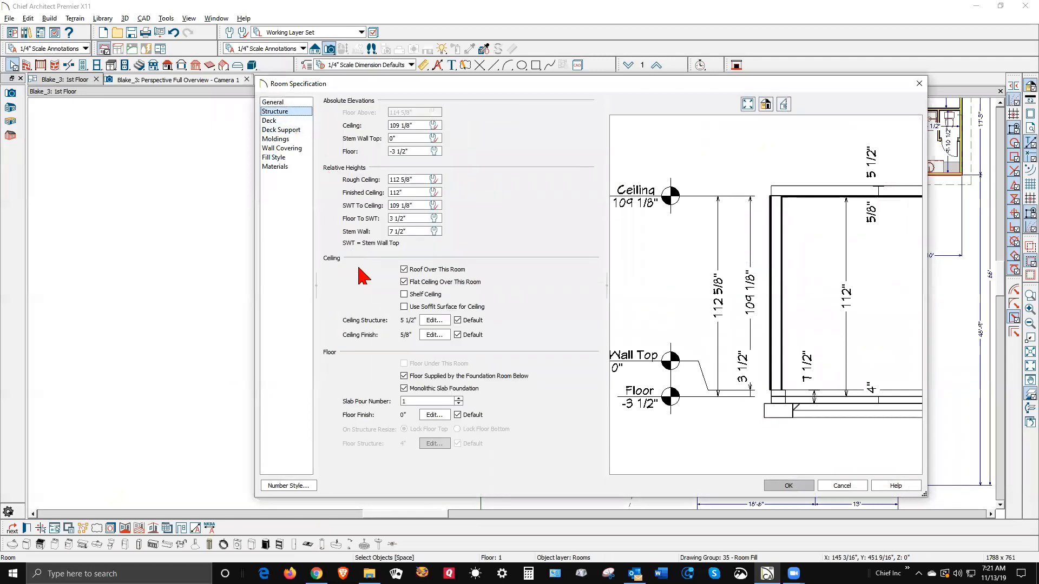
pyautogui.doubleClick(399, 139)
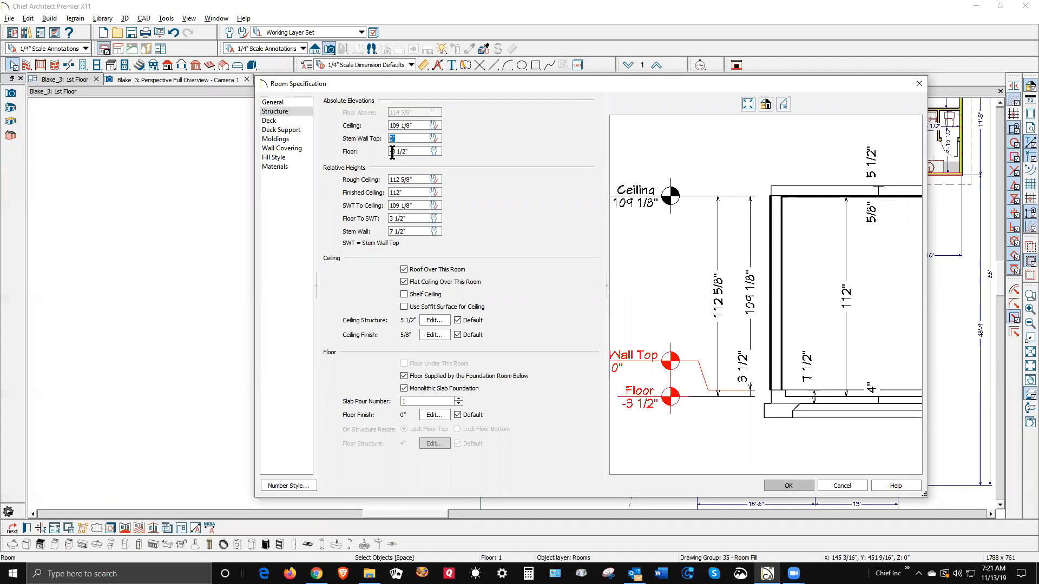
pyautogui.moveTo(392, 152); pyautogui.dragTo(431, 149)
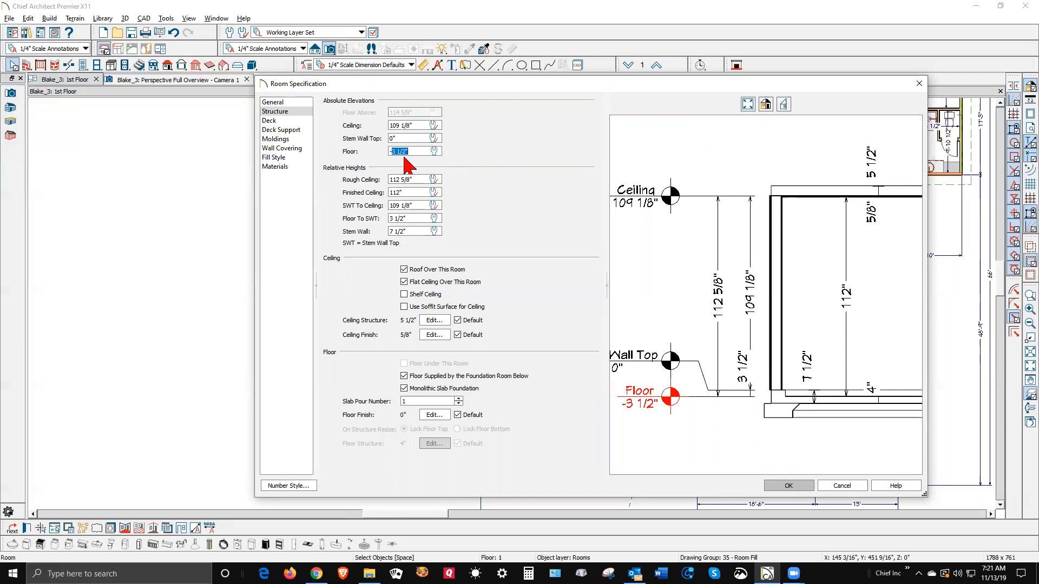
pyautogui.write('-6')
pyautogui.click(783, 485)
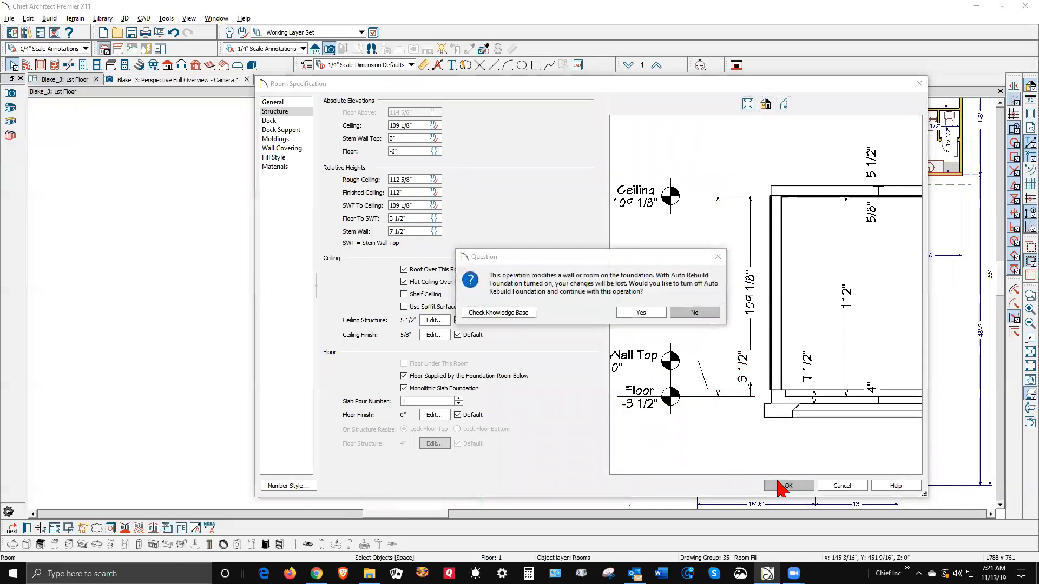
pyautogui.click(643, 313)
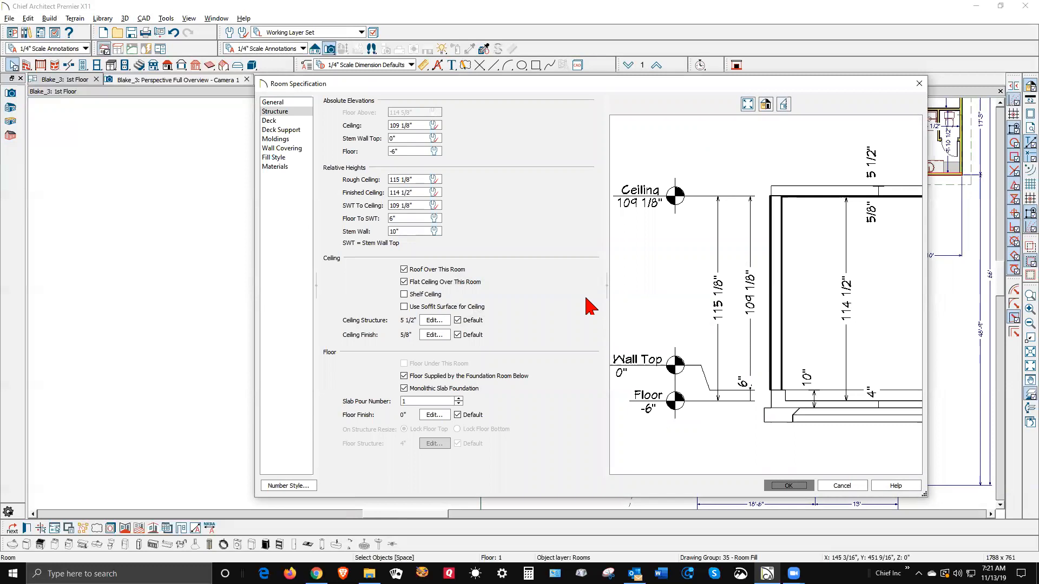
pyautogui.click(790, 485)
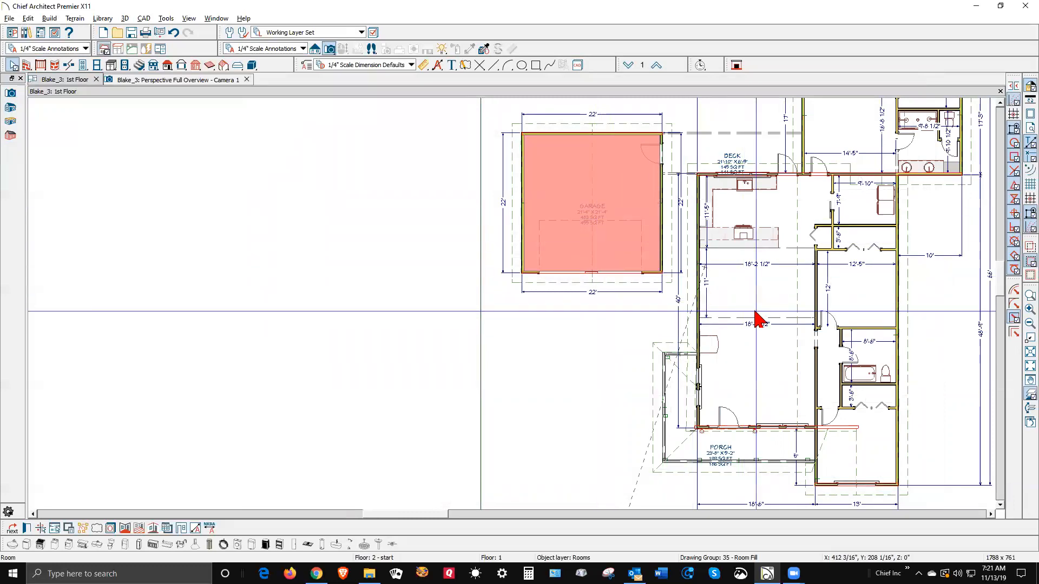
pyautogui.press('Escape')
# Step: Set the terrain's subfloor height above terrain to 7" and check how the ground meets the garage and house
pyautogui.scroll(-3, 779, 196)
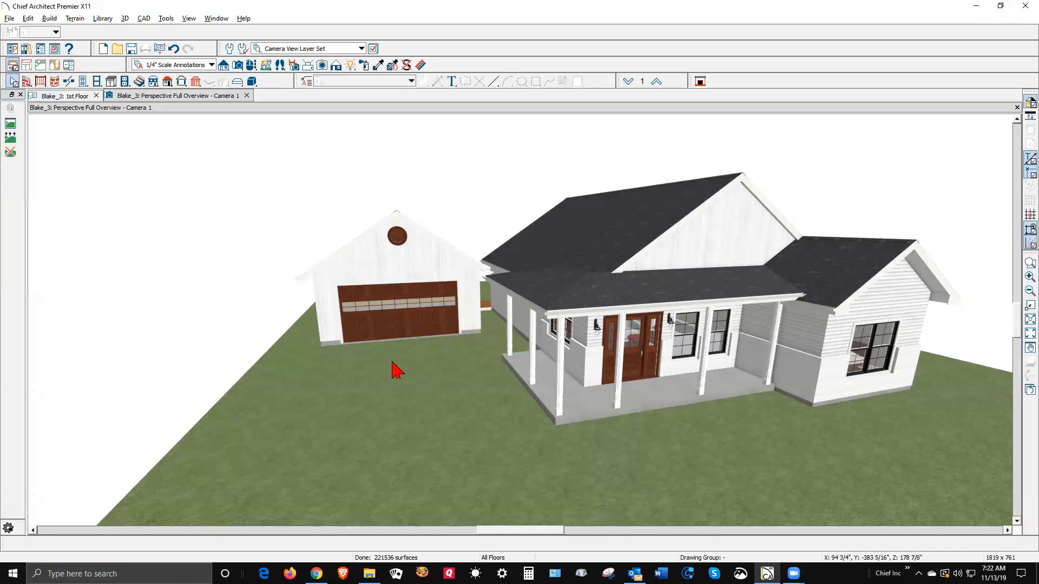
pyautogui.scroll(1, 394, 367)
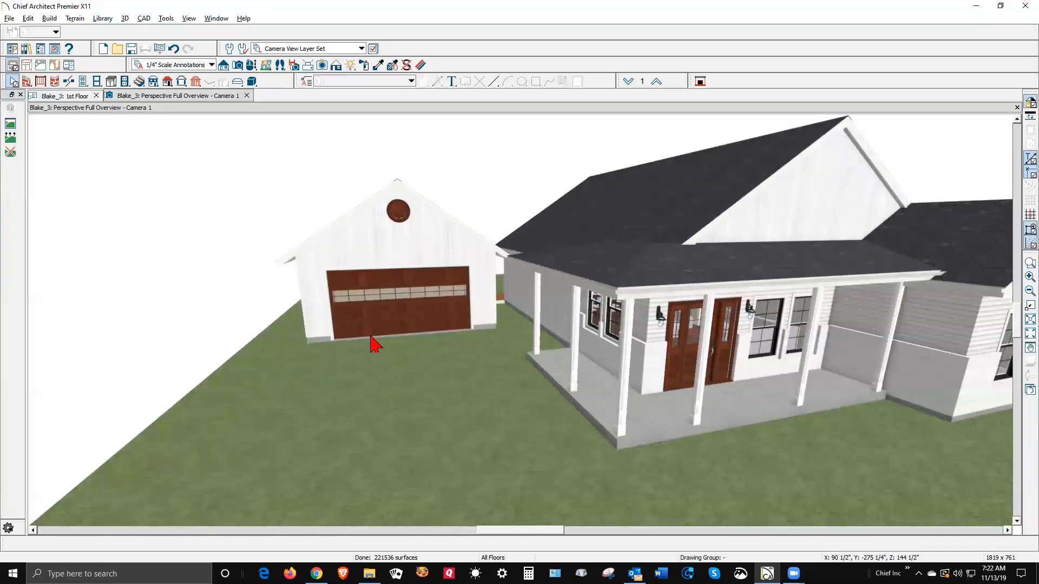
pyautogui.scroll(3, 372, 344)
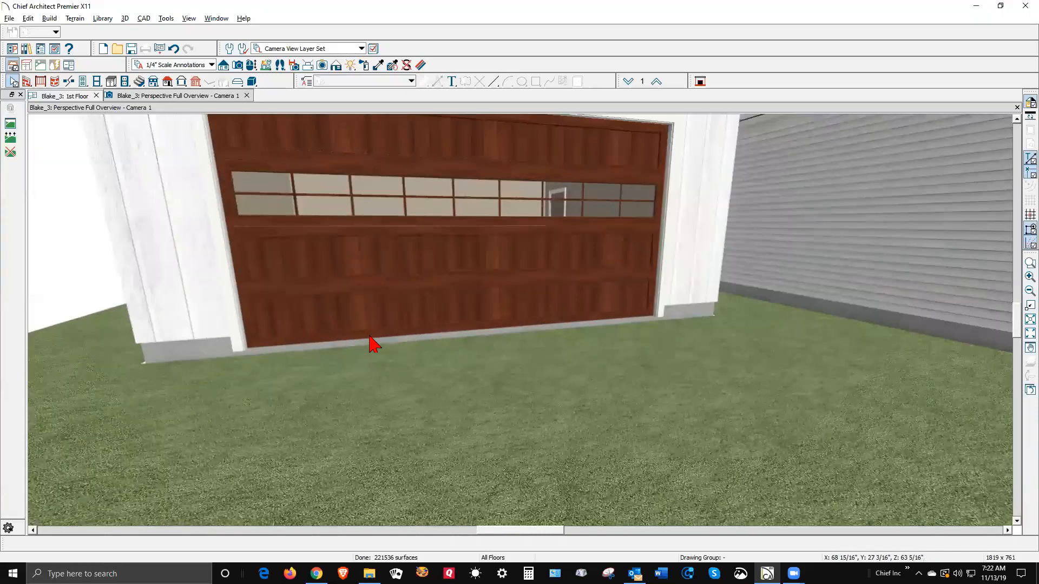
pyautogui.click(379, 382)
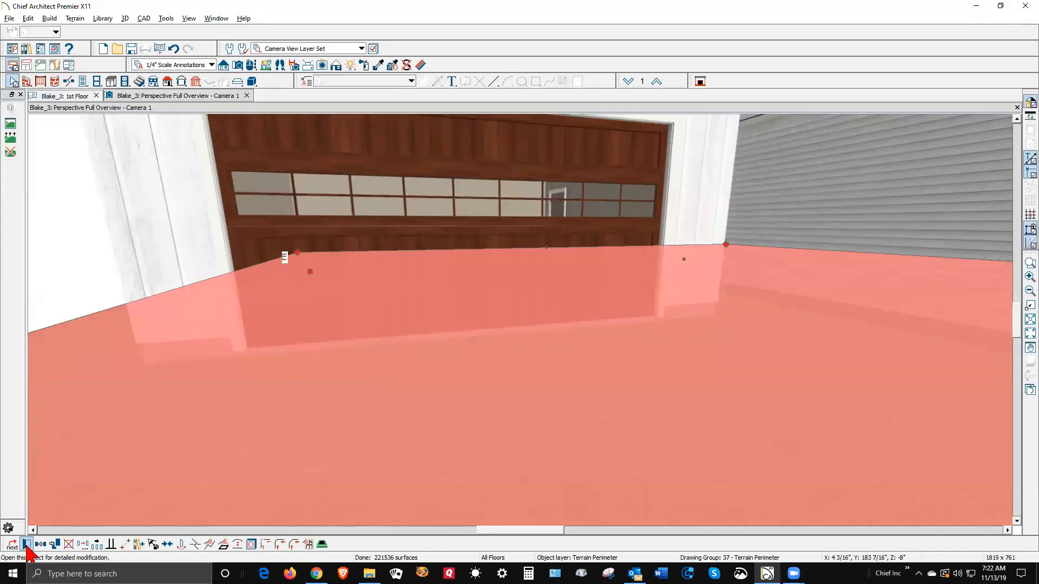
pyautogui.doubleClick(232, 378)
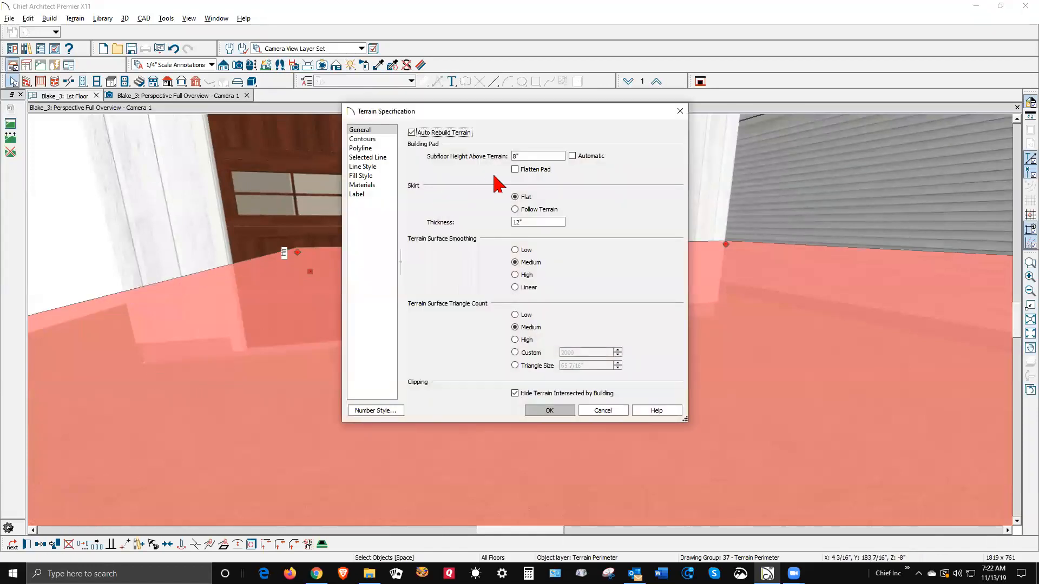
pyautogui.doubleClick(533, 154)
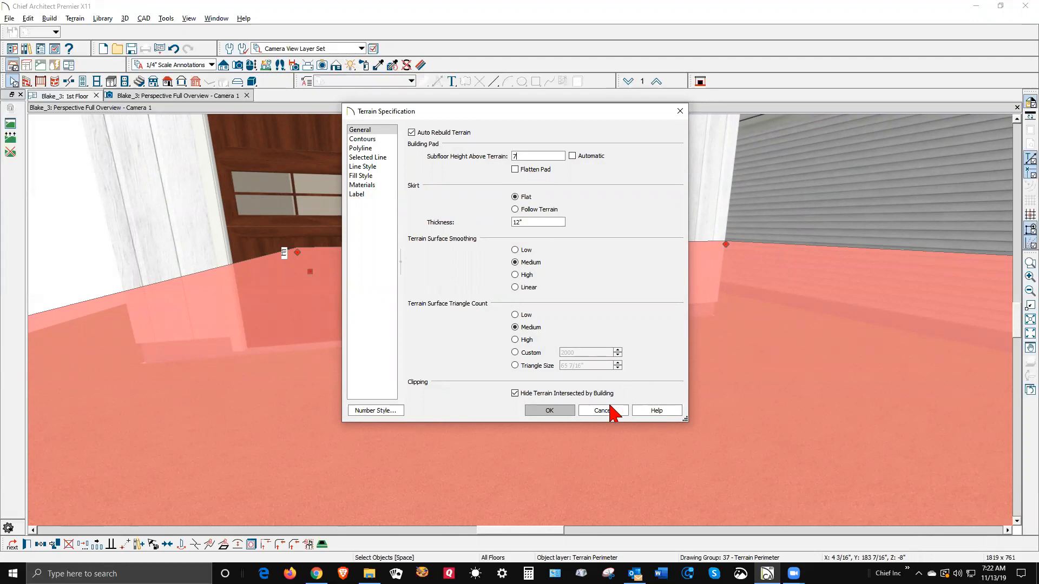
pyautogui.click(549, 412)
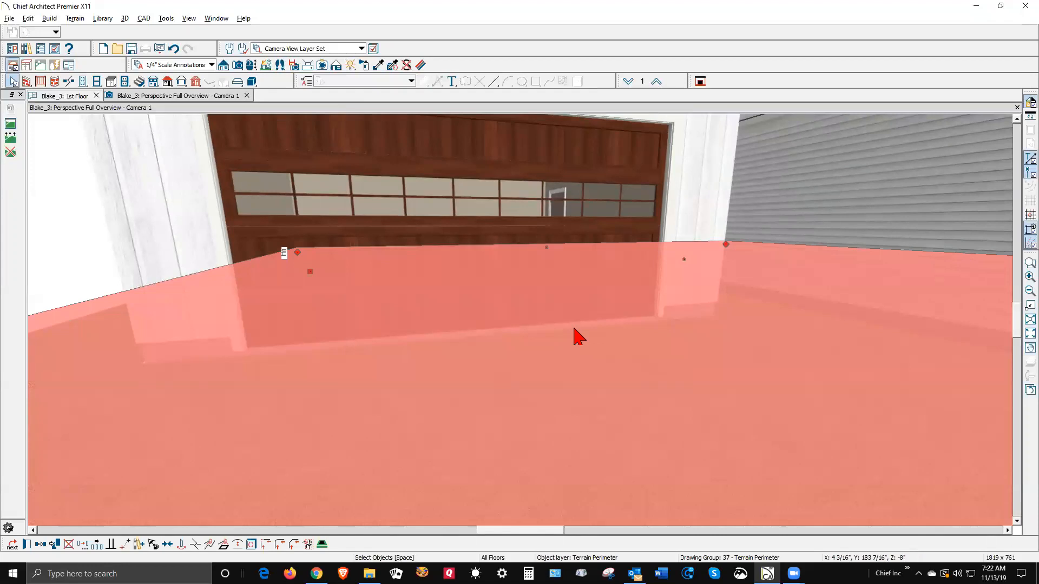
pyautogui.press('Escape')
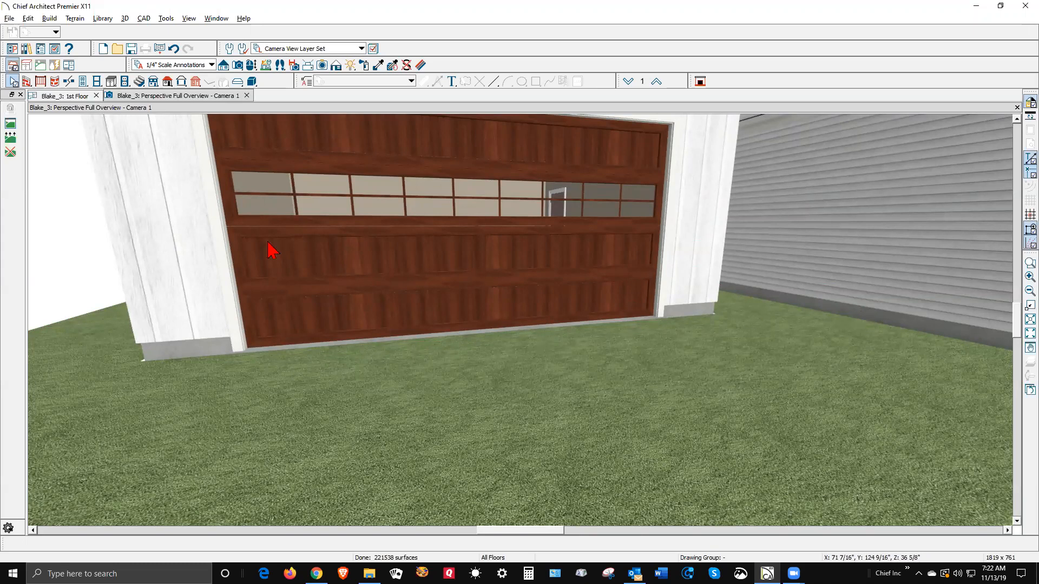
pyautogui.scroll(-5, 209, 294)
pyautogui.scroll(-5, 307, 266)
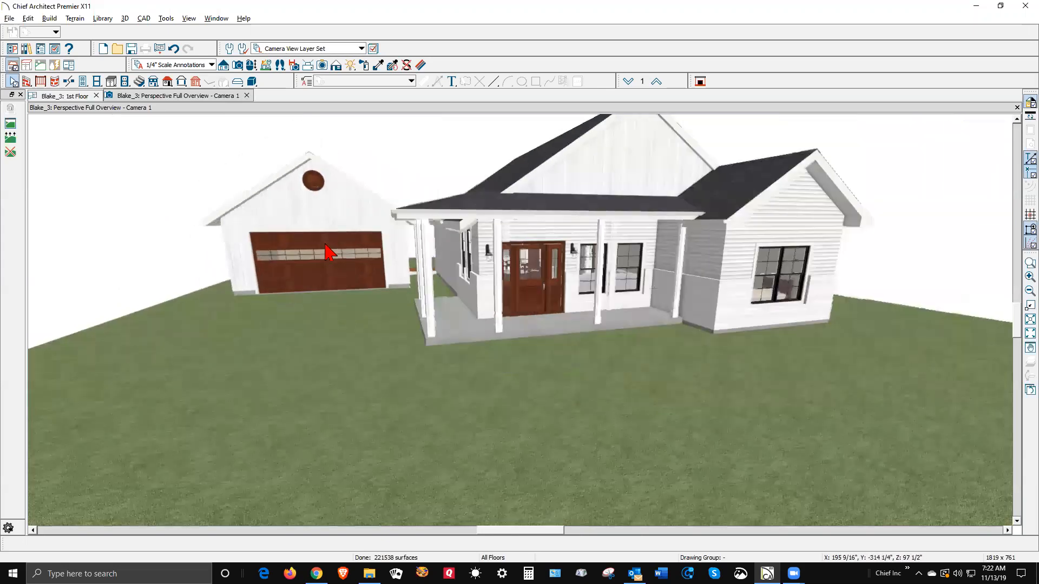
pyautogui.scroll(-2, 464, 242)
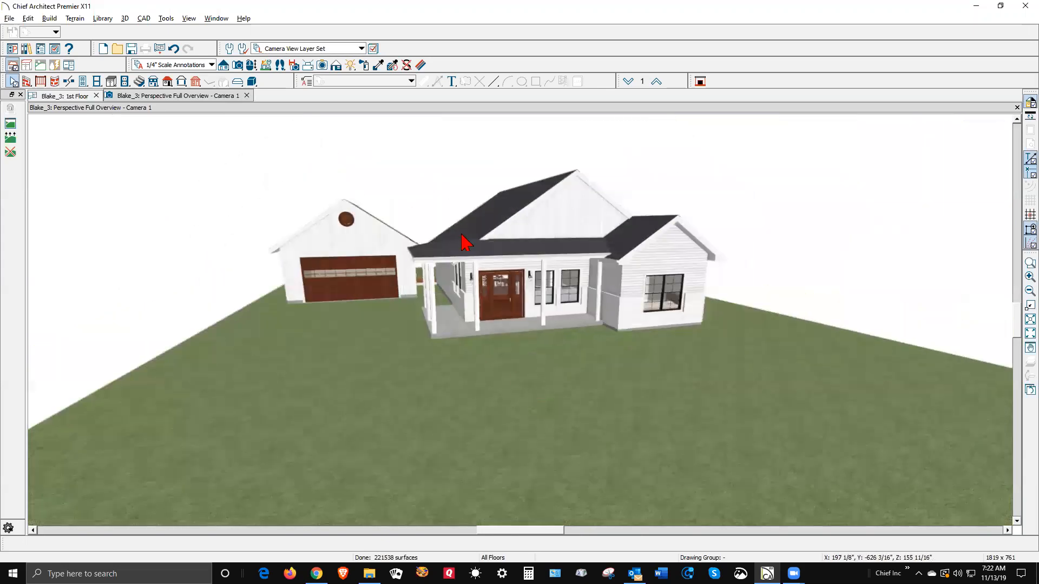
pyautogui.scroll(2, 464, 242)
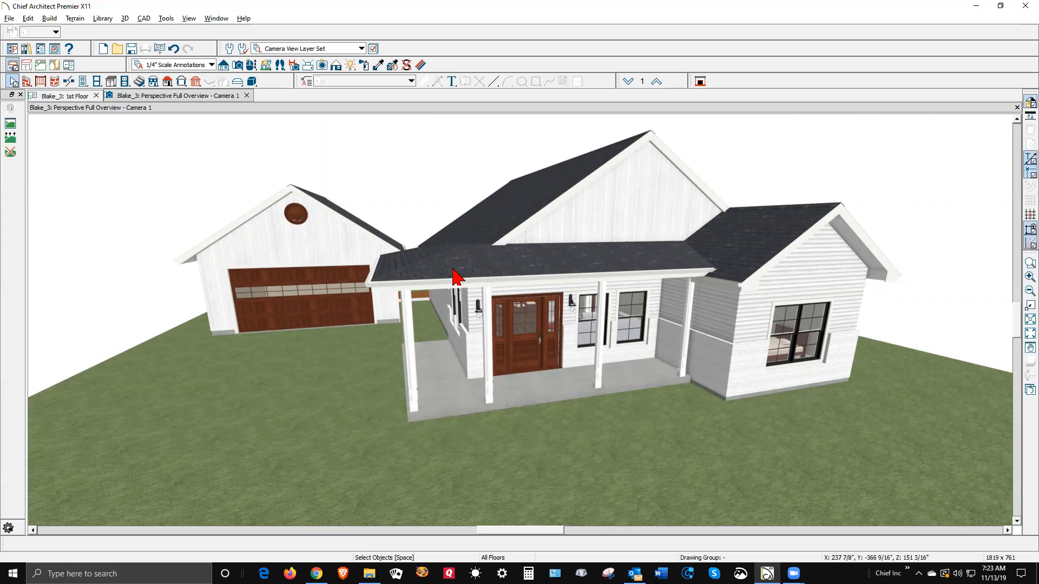
# Step: Turn on display of the Architectural Blocks layer in the floor plan's Working Layer Set
pyautogui.hotkey('ctrl', 'Tab')
pyautogui.scroll(5, 763, 327)
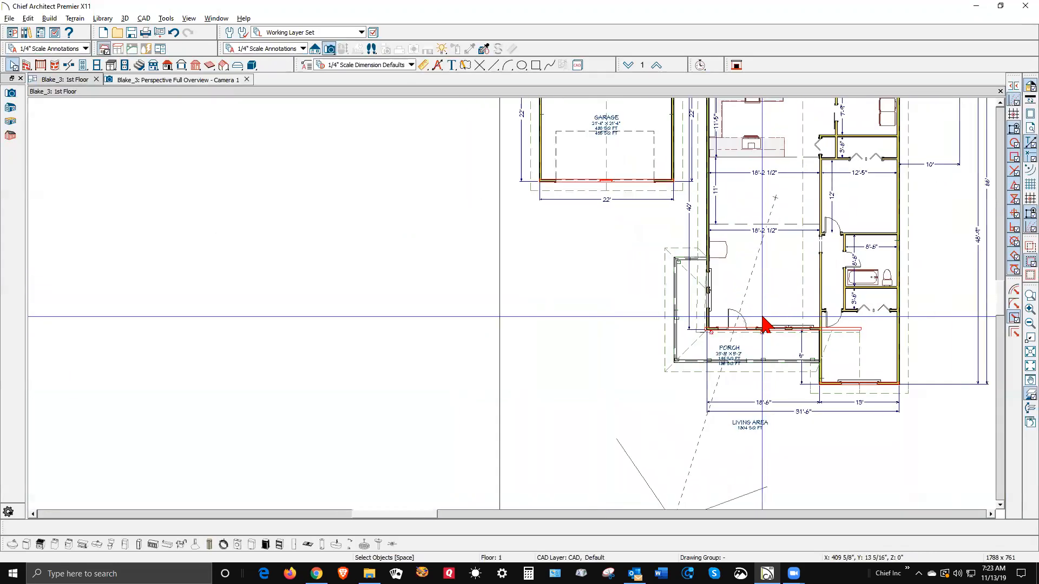
pyautogui.scroll(3, 728, 291)
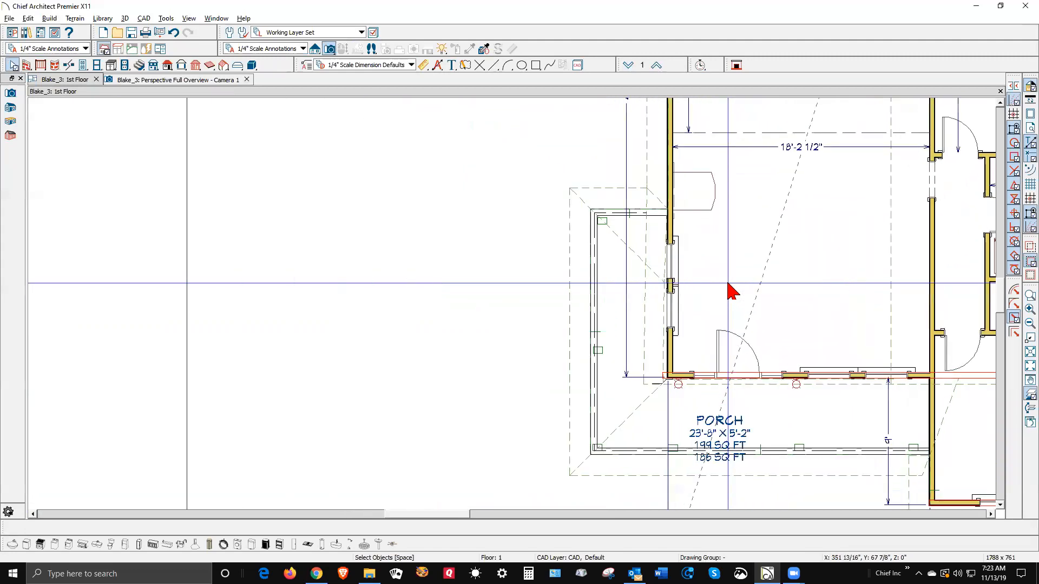
pyautogui.scroll(1, 698, 273)
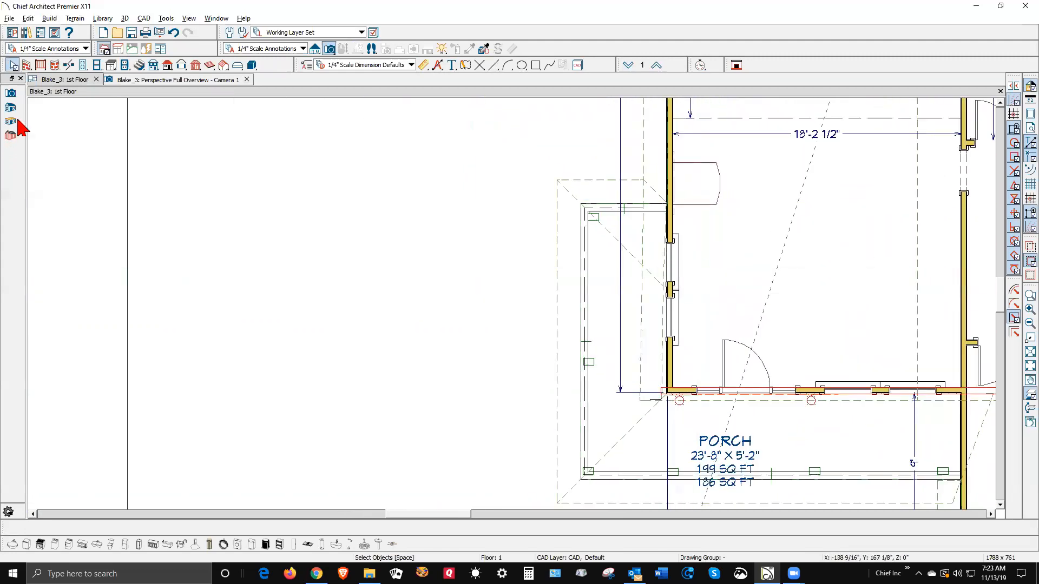
pyautogui.click(373, 32)
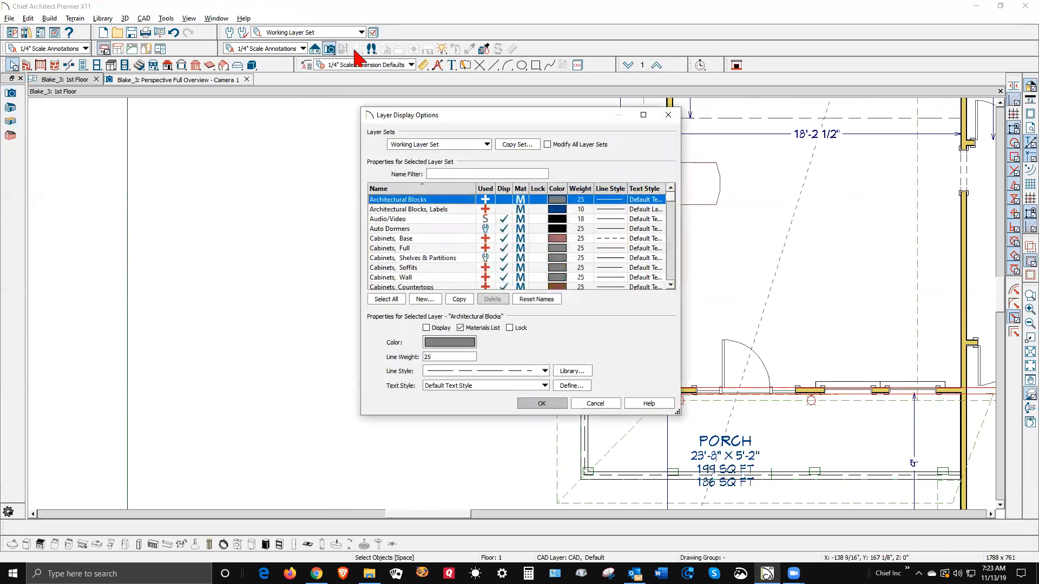
pyautogui.click(499, 209)
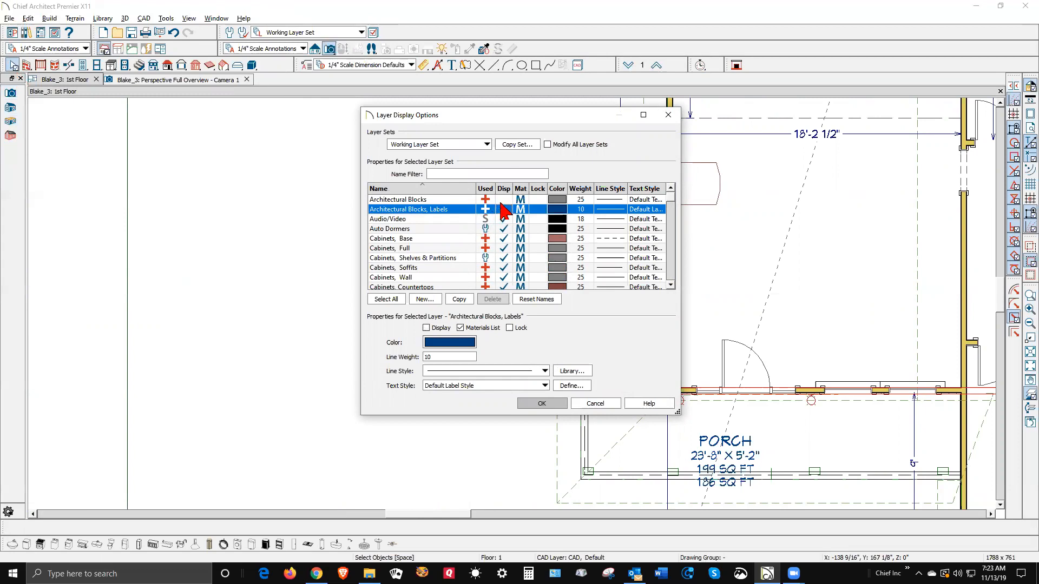
pyautogui.click(503, 200)
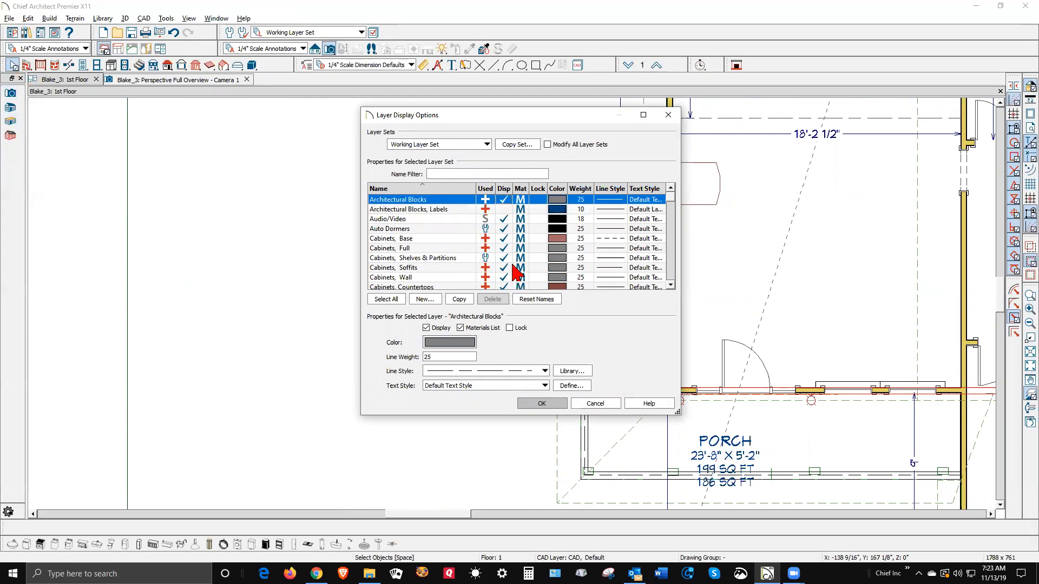
# Step: Turn on display of the Furniture, Interior layer in the Working Layer Set and accept the layer settings
pyautogui.press('f')
pyautogui.scroll(-10, 505, 225)
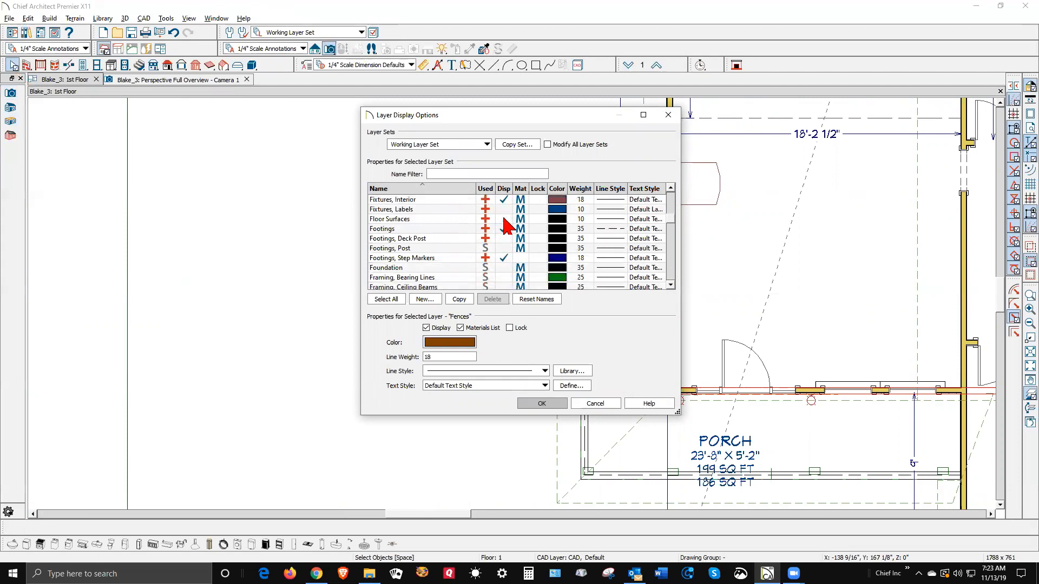
pyautogui.scroll(-5, 504, 227)
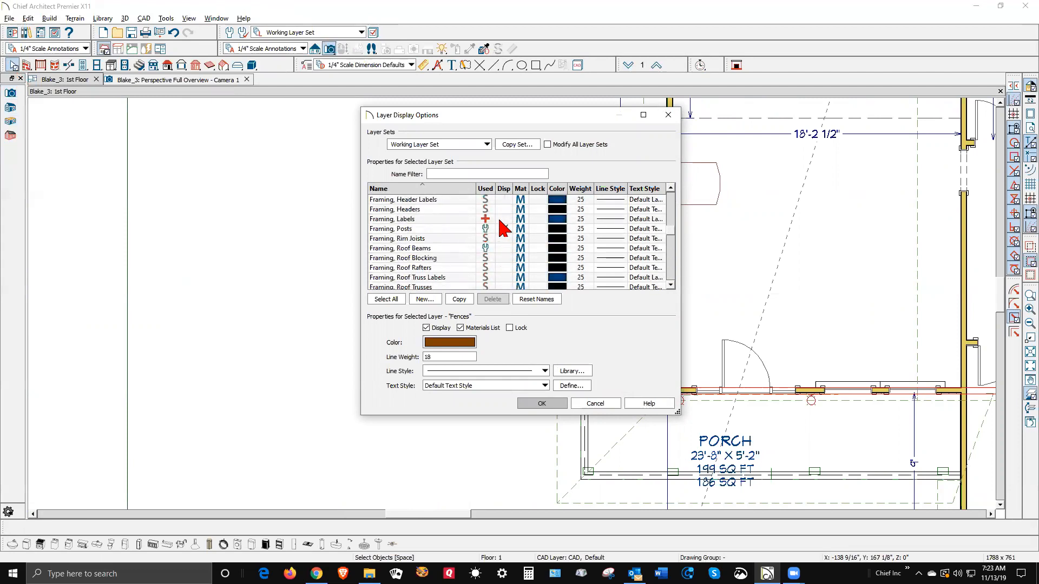
pyautogui.scroll(-1, 503, 227)
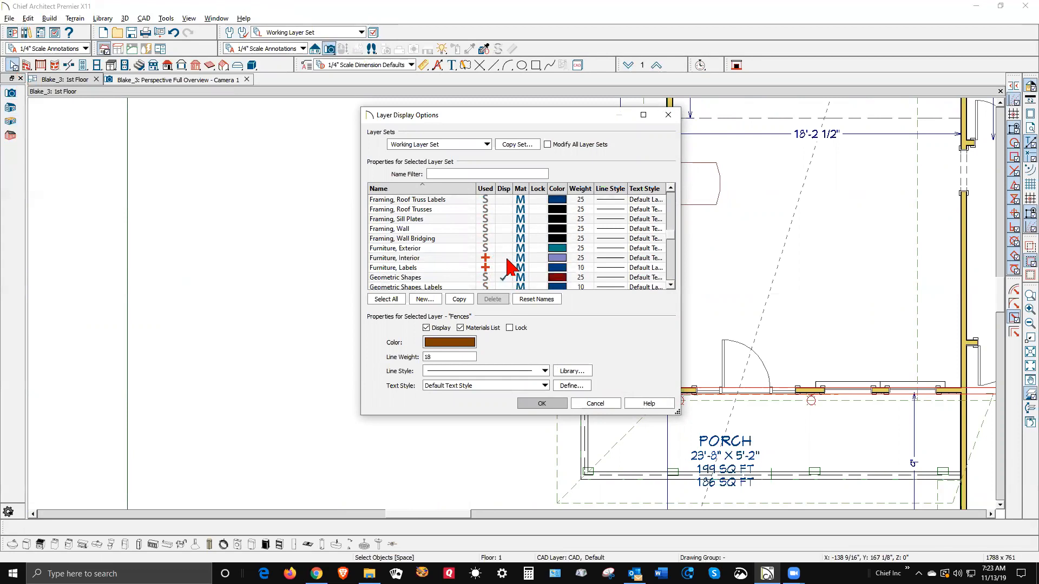
pyautogui.click(504, 258)
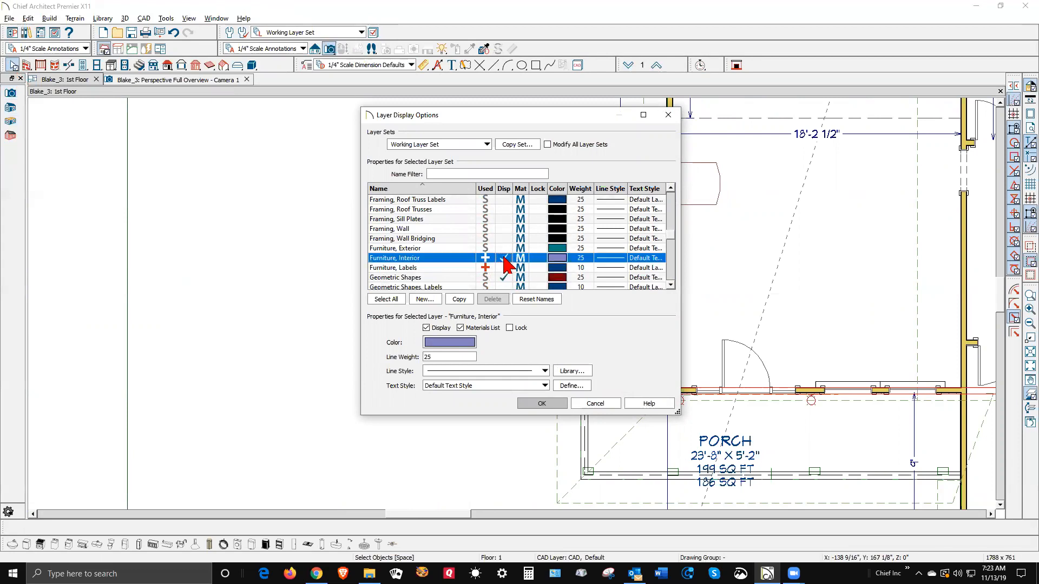
pyautogui.click(542, 404)
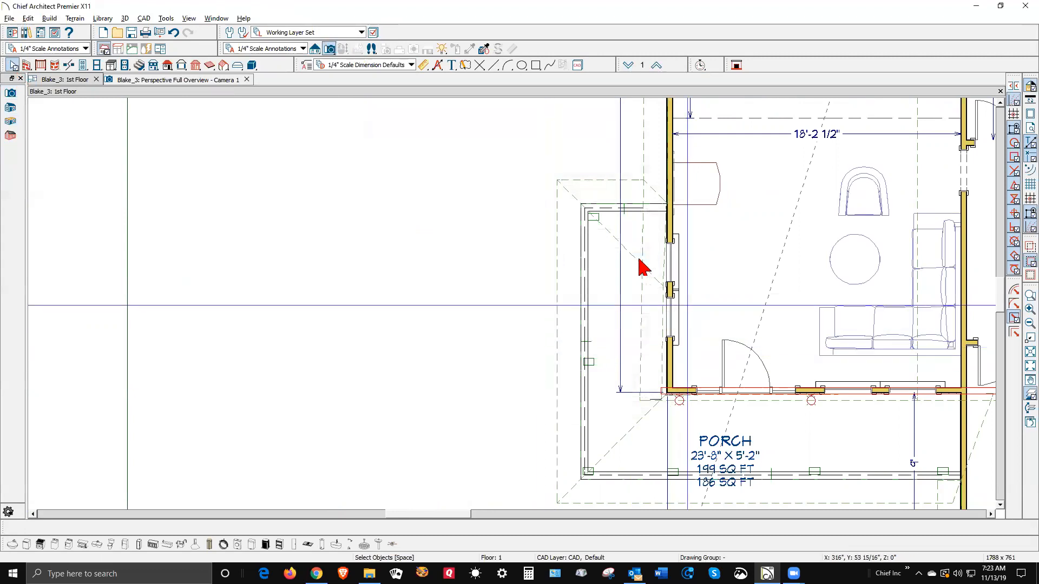
# Step: Inspect the specification of the stove fixture against the living room's exterior wall, then close it without changes
pyautogui.scroll(-2, 465, 241)
pyautogui.click(641, 199)
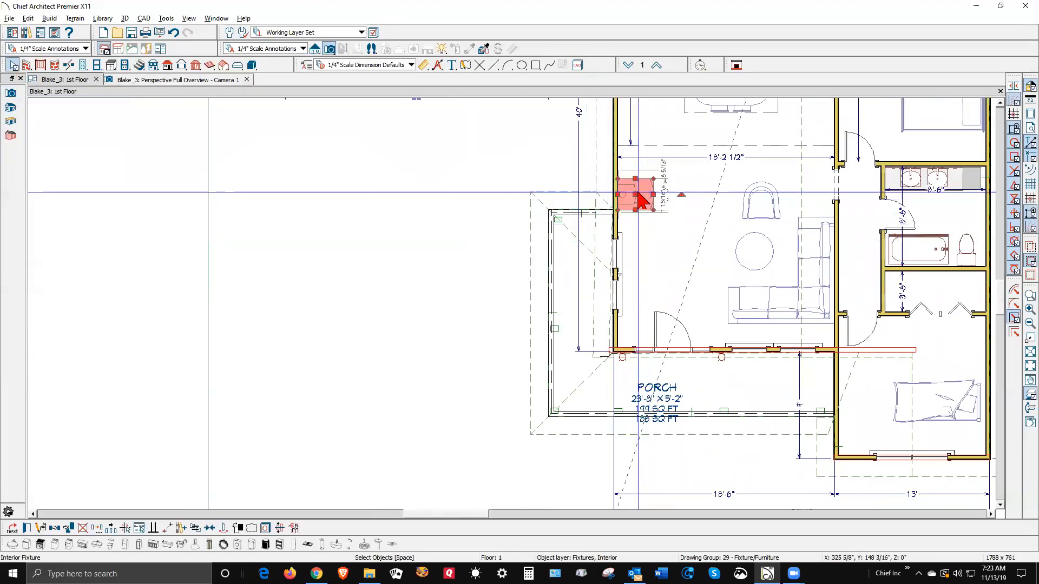
pyautogui.doubleClick(641, 199)
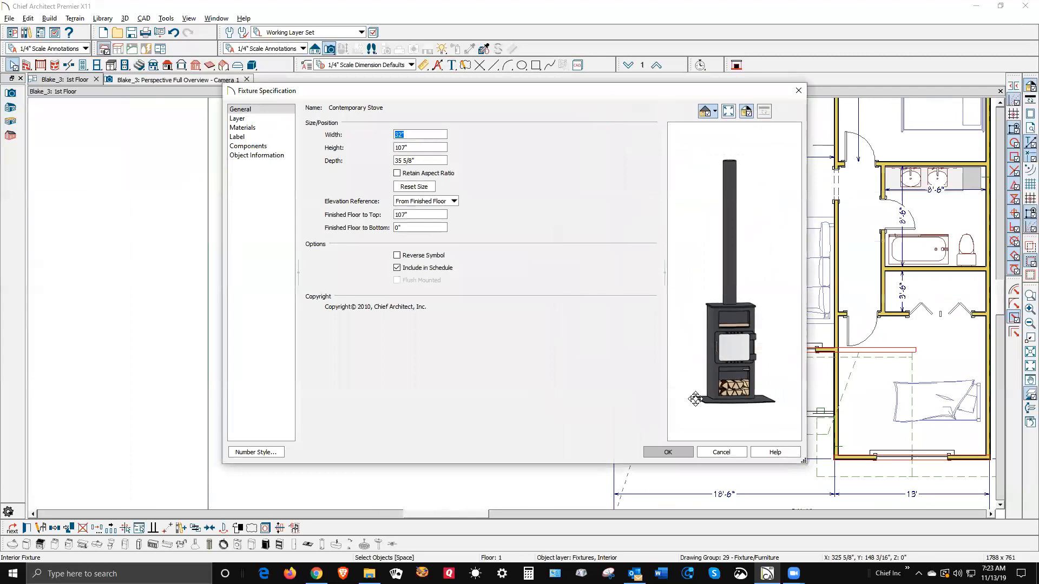
pyautogui.click(725, 452)
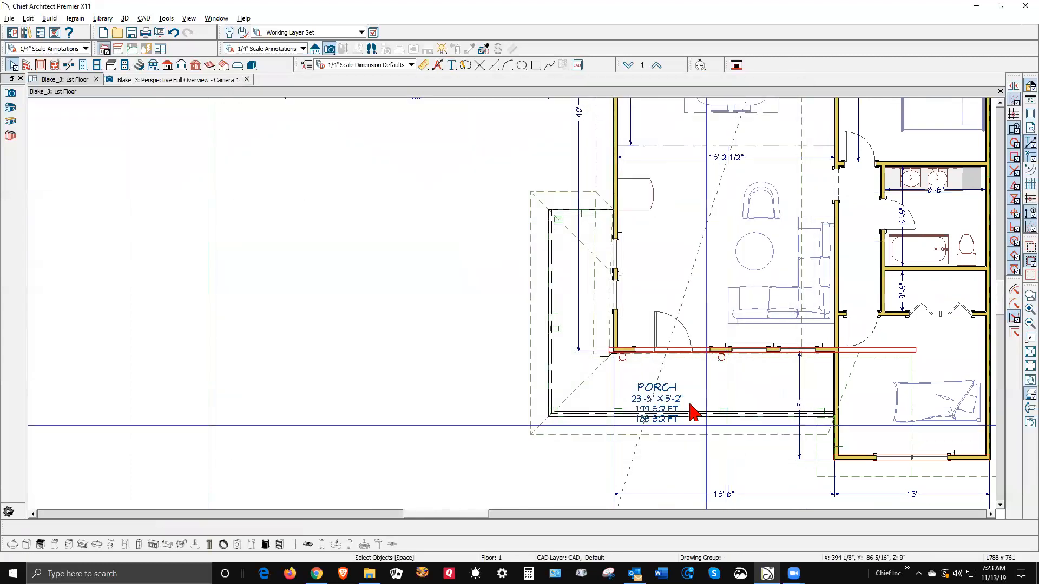
# Step: On the Attic floor, sketch a rectangular polyline around the stove, against the inner wall line and about 23" along the wall
pyautogui.scroll(-1, 612, 213)
pyautogui.scroll(3, 622, 148)
pyautogui.scroll(2, 625, 146)
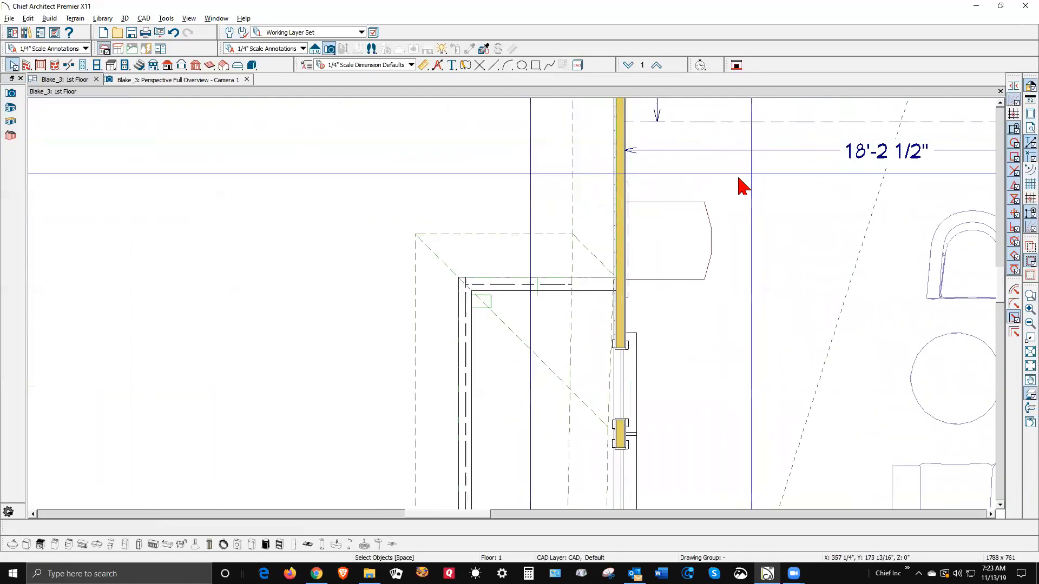
pyautogui.click(657, 65)
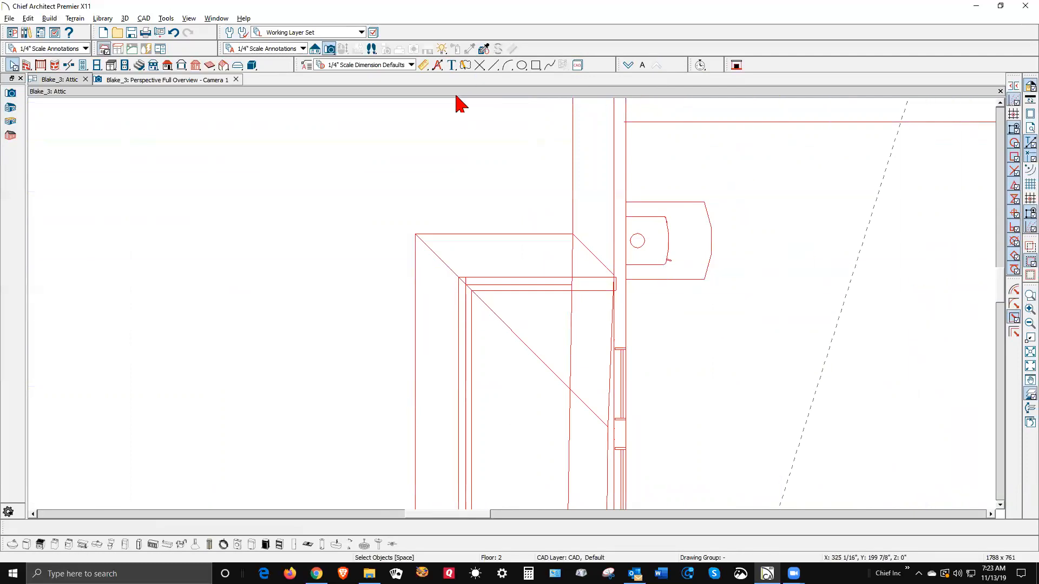
pyautogui.click(535, 65)
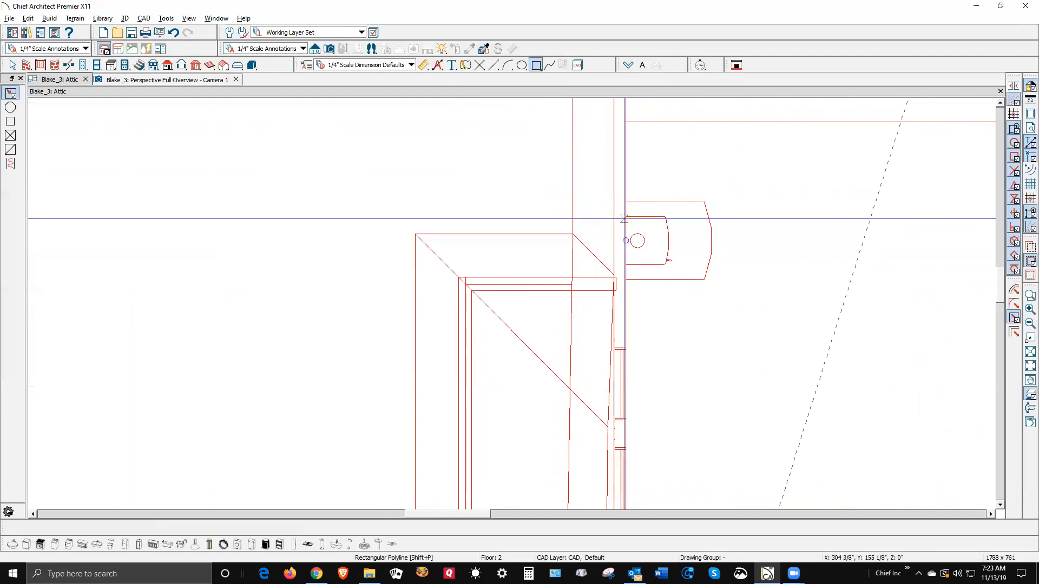
pyautogui.moveTo(625, 212); pyautogui.dragTo(676, 271)
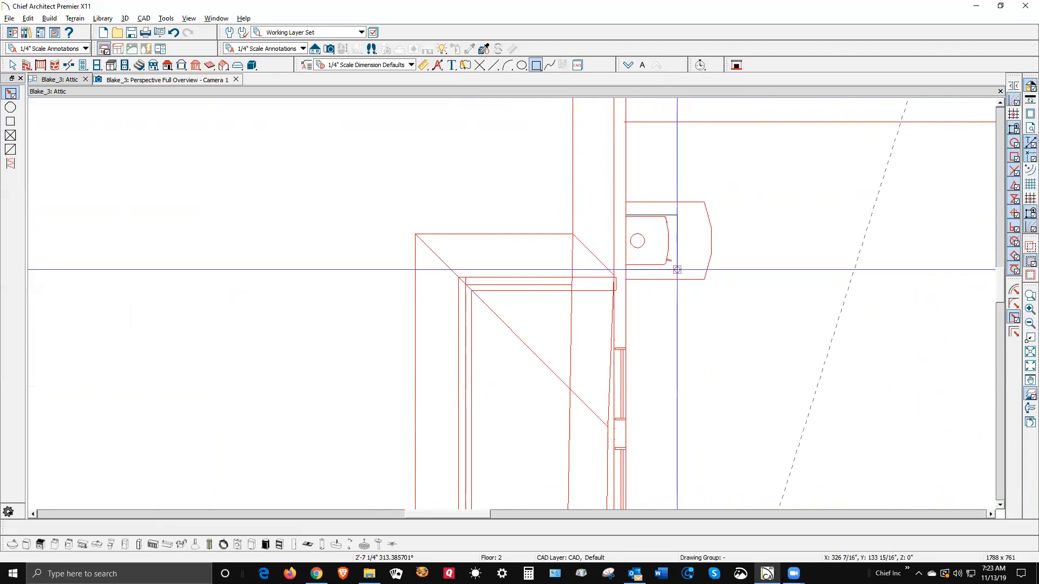
# Step: Resize the rectangle around the stove to 24" by 24"
pyautogui.press('space')
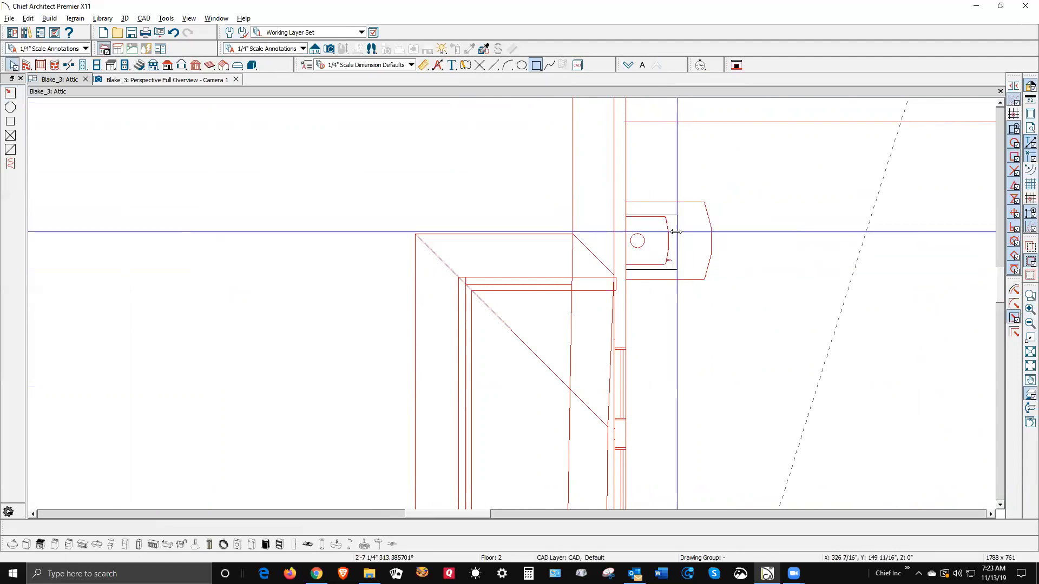
pyautogui.click(676, 238)
pyautogui.click(649, 173)
pyautogui.write('24')
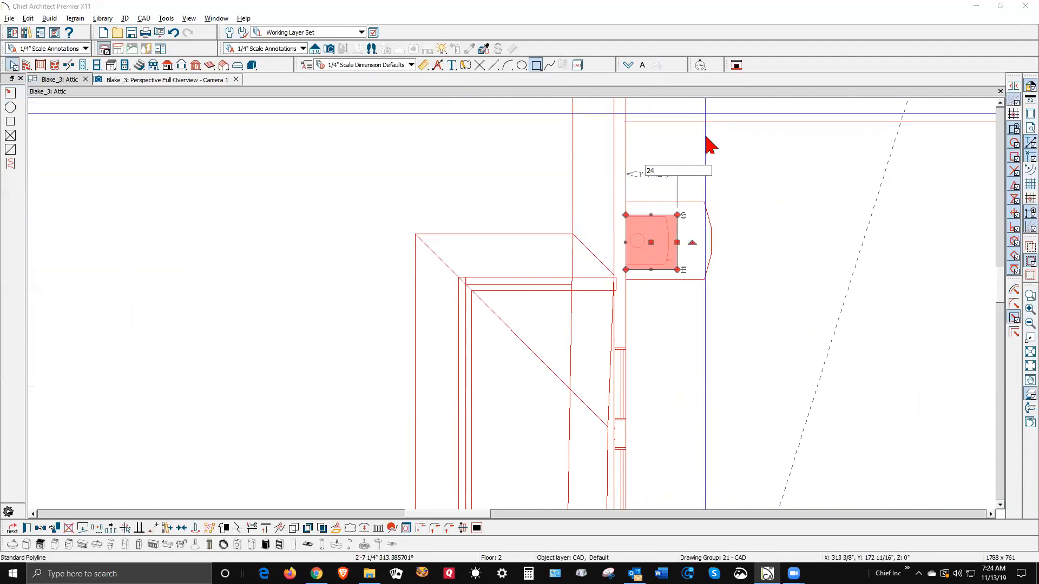
pyautogui.press('Return')
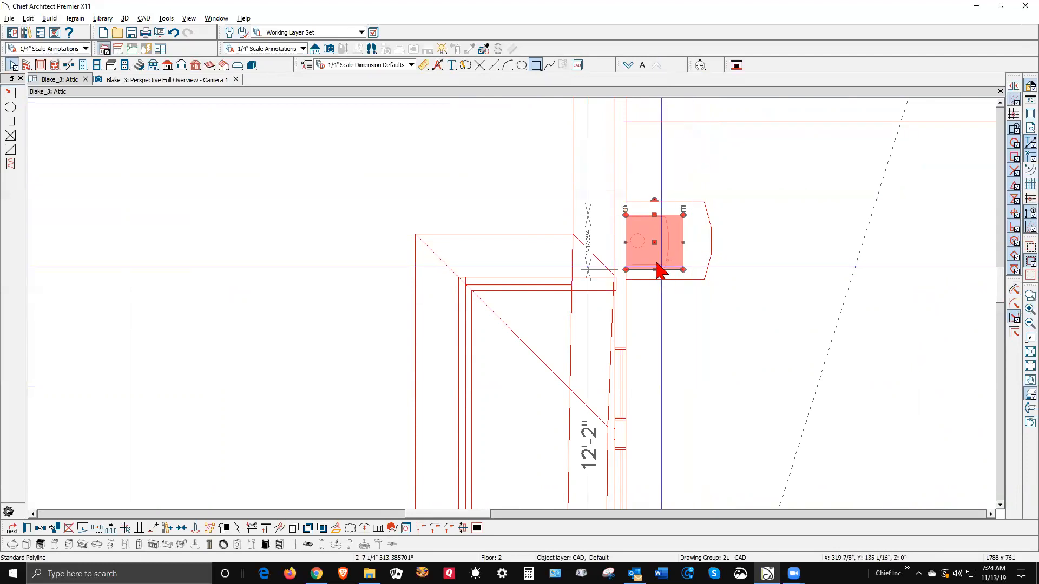
pyautogui.click(585, 248)
pyautogui.write('24')
pyautogui.press('Return')
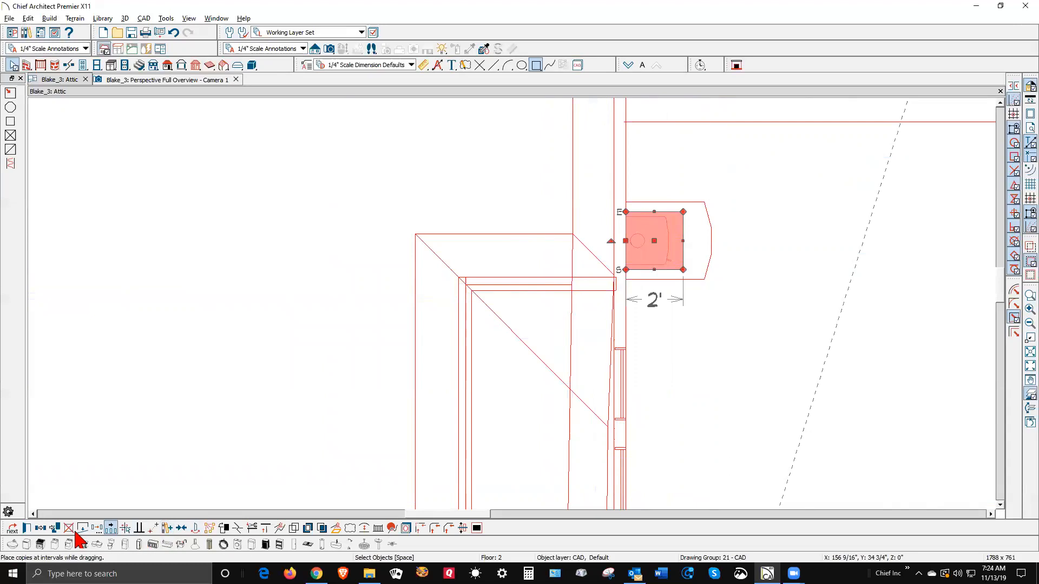
# Step: Convert the square polyline into a slab and give it a thickness of 6'
pyautogui.click(336, 529)
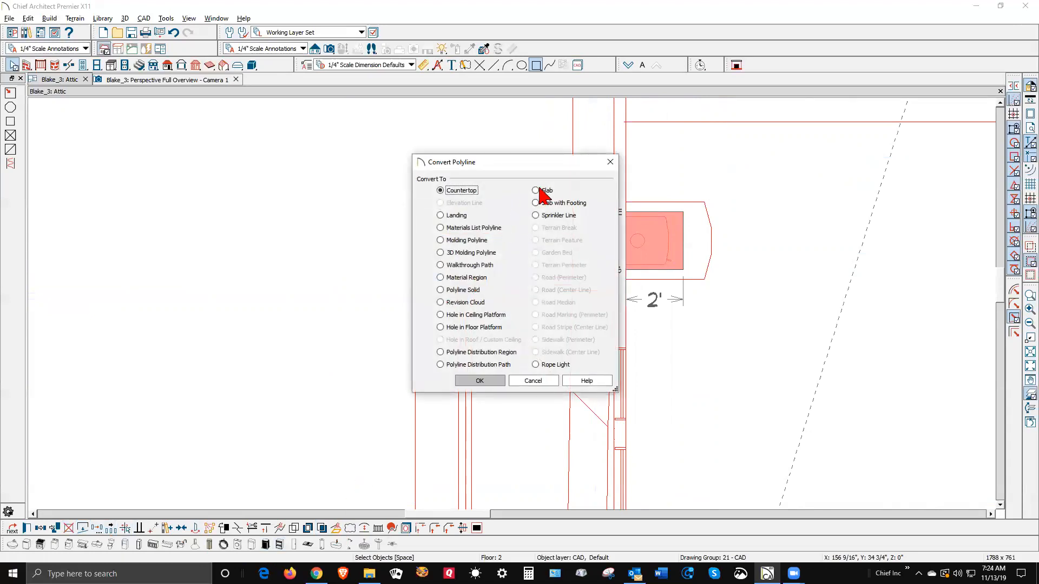
pyautogui.click(538, 191)
pyautogui.click(491, 382)
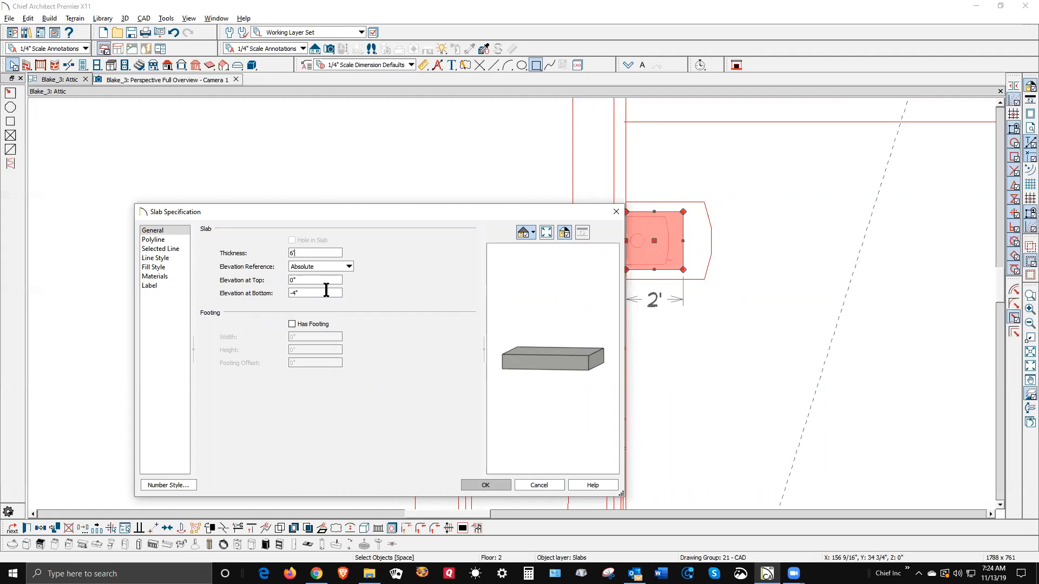
# Step: Assign the plan material Red5 Brick to the slab in place of the default concrete
pyautogui.click(162, 276)
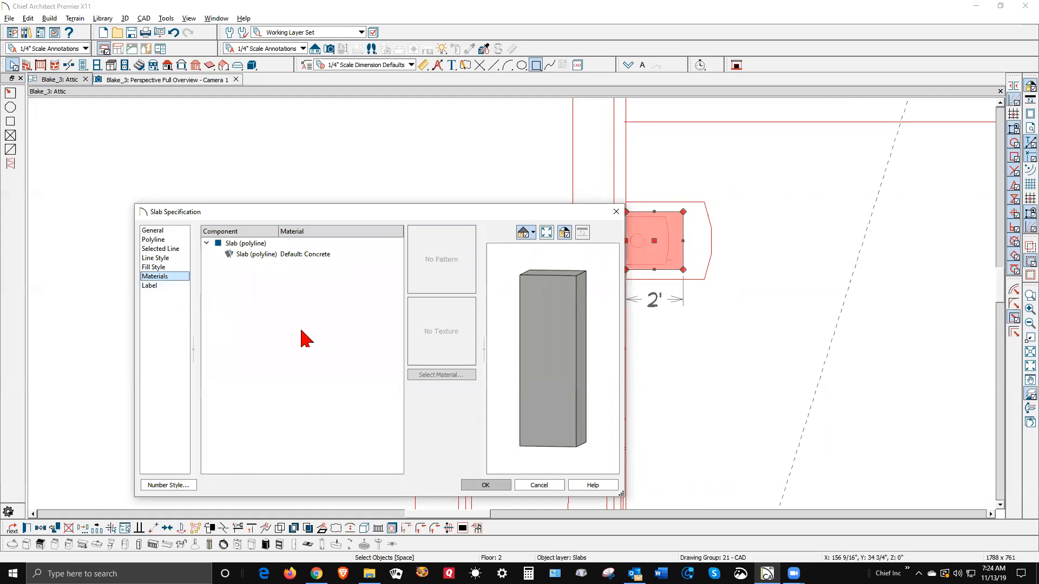
pyautogui.click(269, 255)
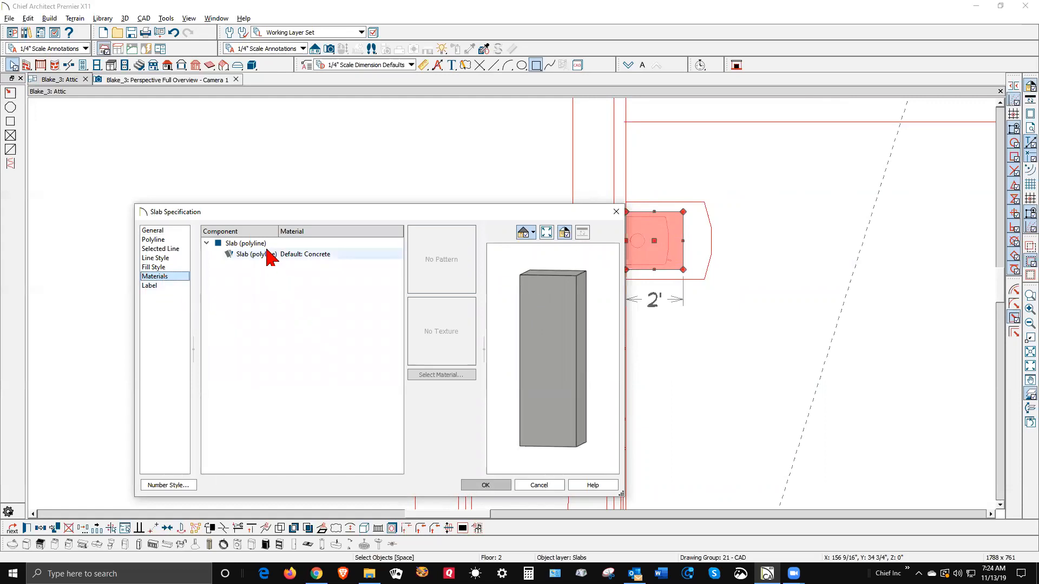
pyautogui.click(436, 375)
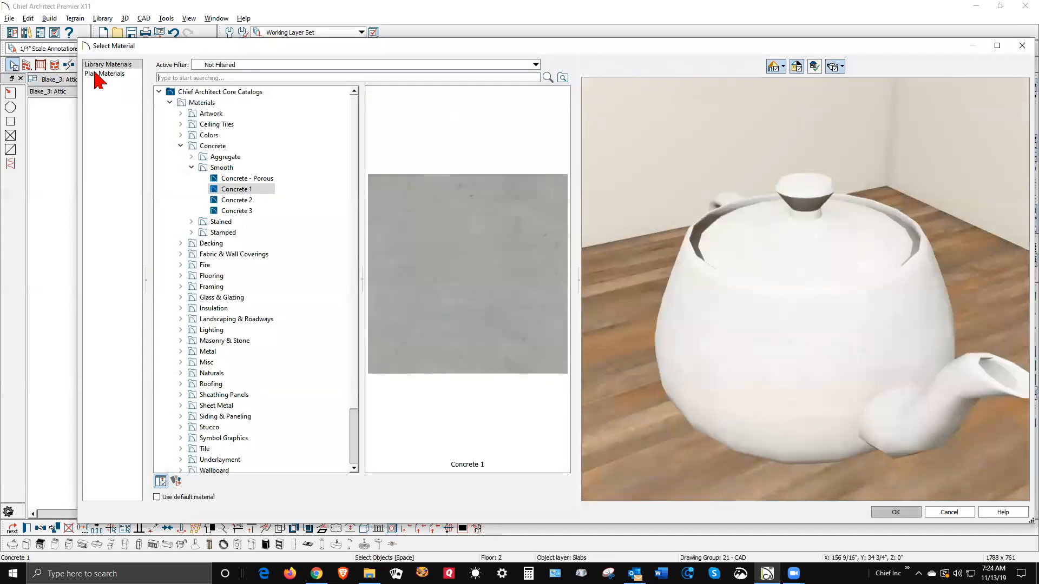
pyautogui.click(103, 74)
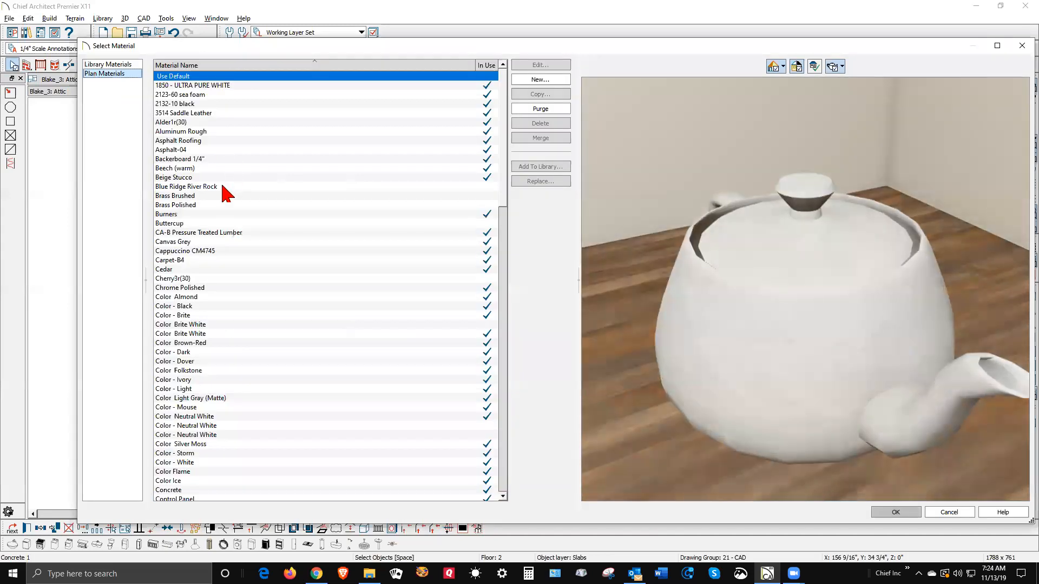
pyautogui.moveTo(504, 176); pyautogui.dragTo(462, 483)
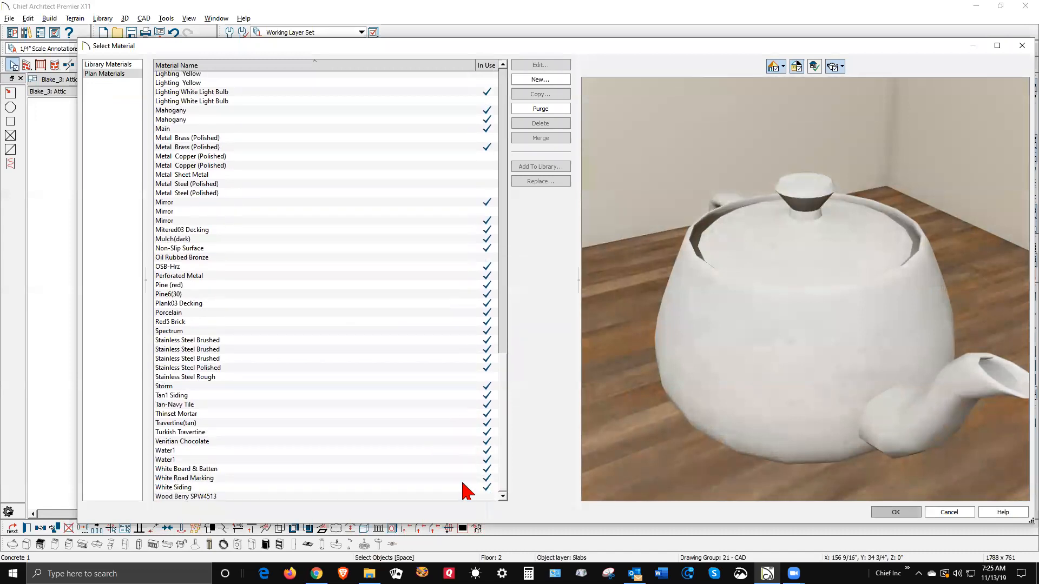
pyautogui.click(180, 321)
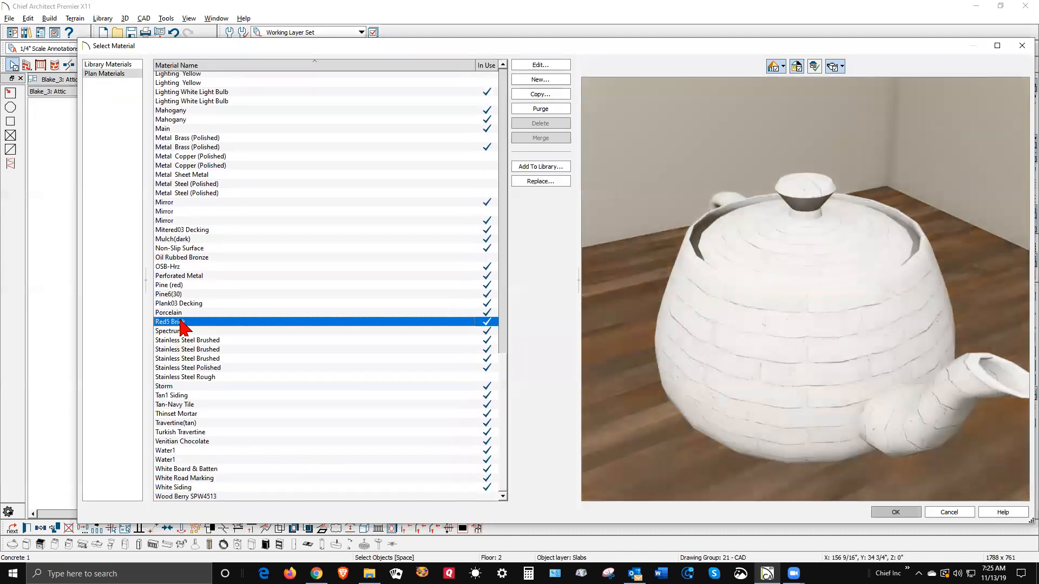
pyautogui.click(895, 512)
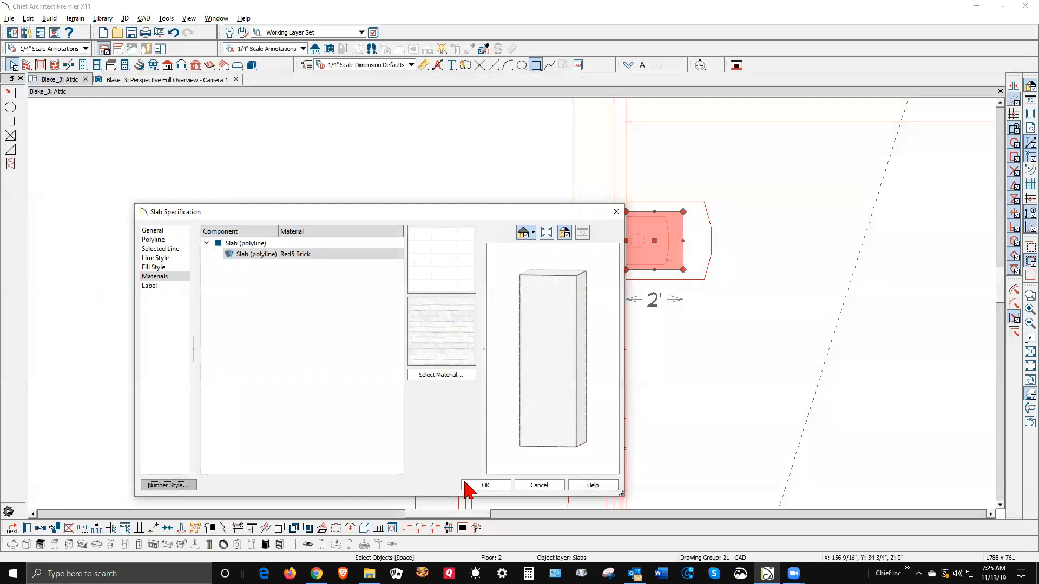
# Step: Set the brick slab's elevation at bottom to 12' and accept the slab specification
pyautogui.click(166, 231)
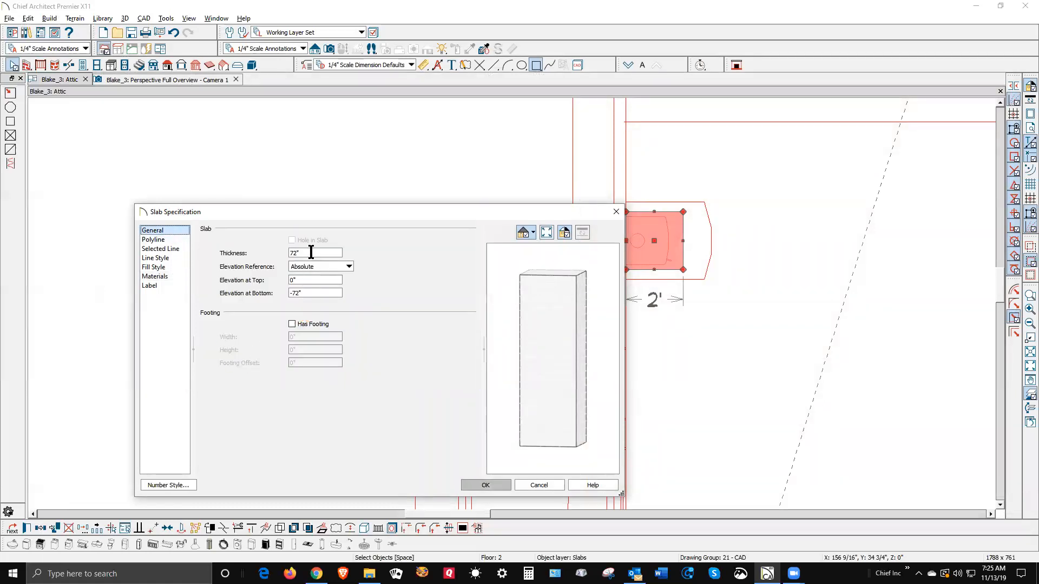
pyautogui.click(300, 292)
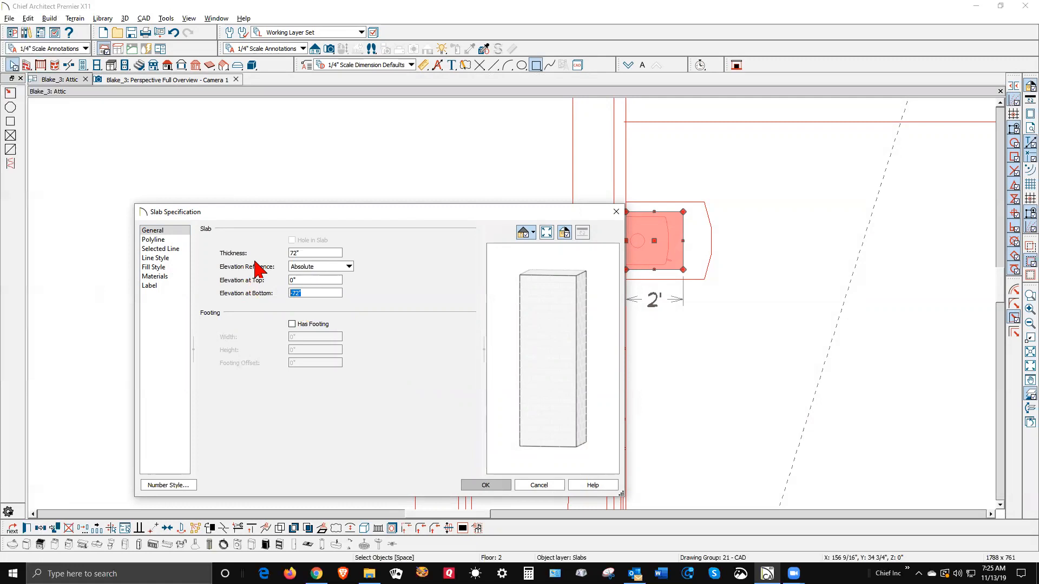
pyautogui.write("12'")
pyautogui.click(499, 489)
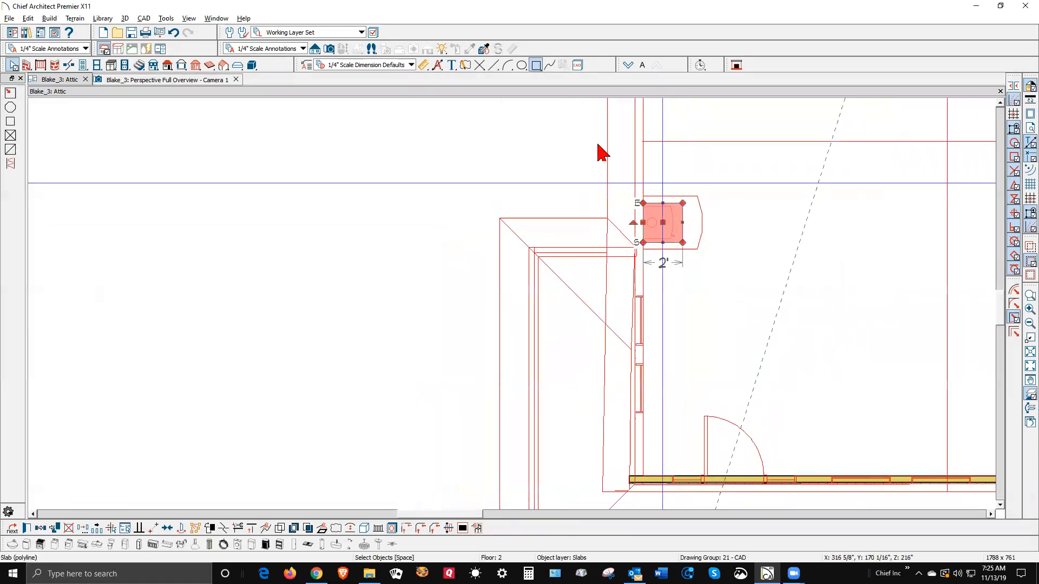
# Step: Create a backclipped cross section through the stove and brick slab, looking toward the kitchen side of the plan
pyautogui.click(96, 66)
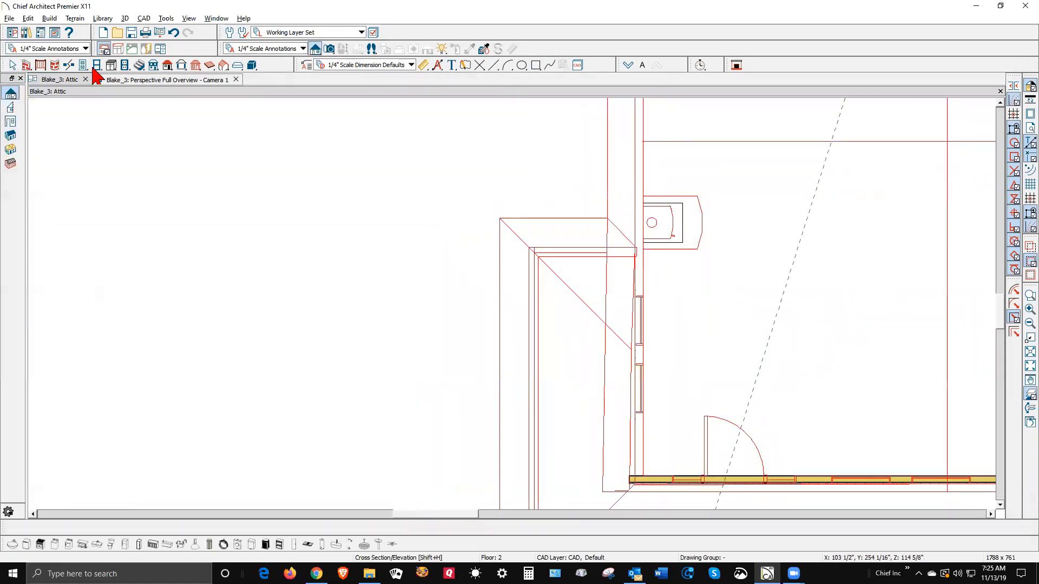
pyautogui.click(11, 107)
pyautogui.moveTo(673, 273); pyautogui.dragTo(674, 182)
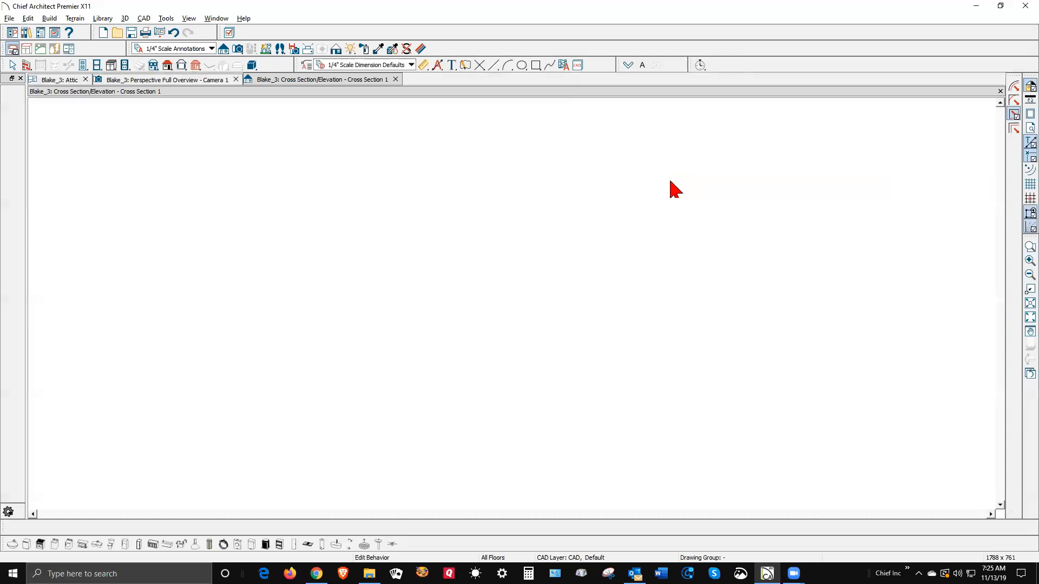
pyautogui.scroll(4, 352, 303)
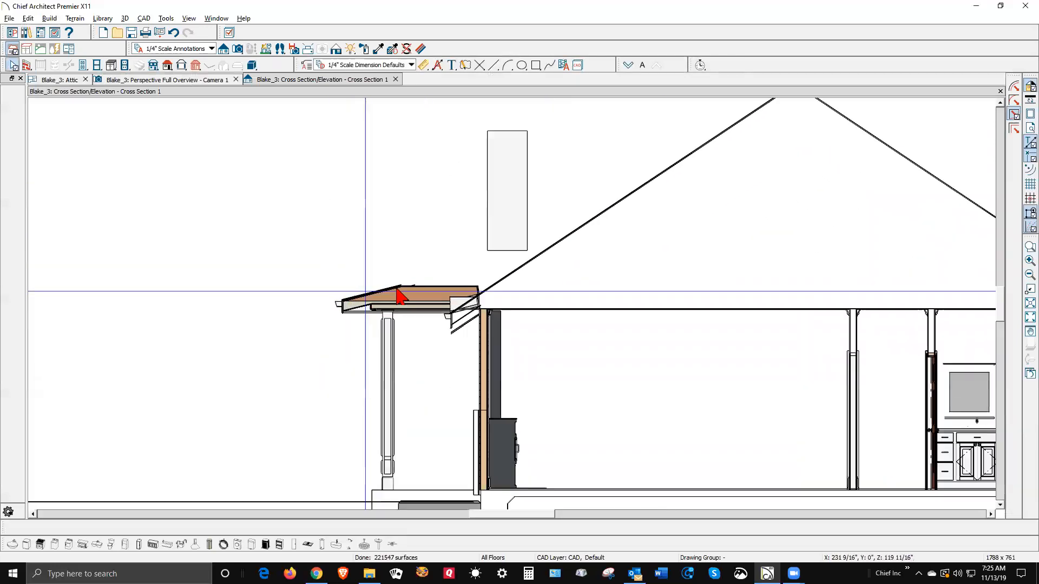
# Step: Lower the brick chimney slab in the cross section until its base sits below the roof slope, and return to the Attic plan
pyautogui.scroll(2, 514, 294)
pyautogui.click(534, 238)
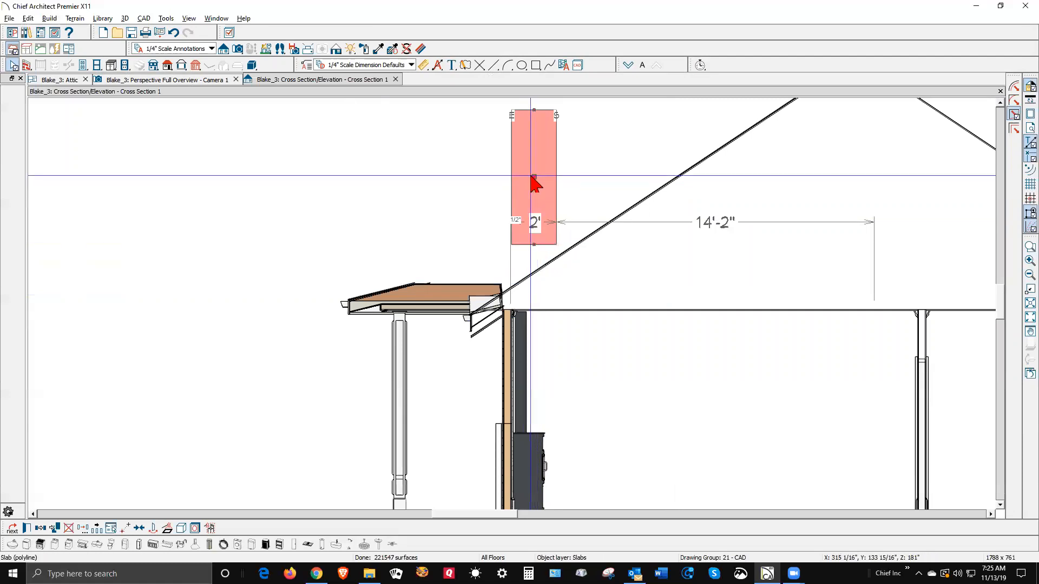
pyautogui.moveTo(534, 177); pyautogui.dragTo(536, 227)
pyautogui.click(588, 223)
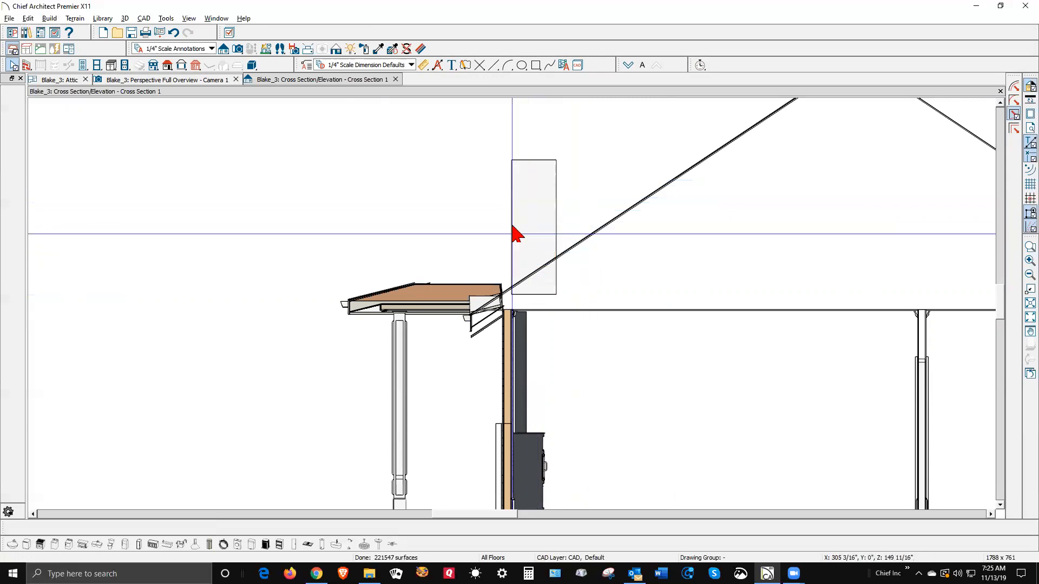
pyautogui.scroll(-2, 536, 276)
pyautogui.scroll(-2, 545, 292)
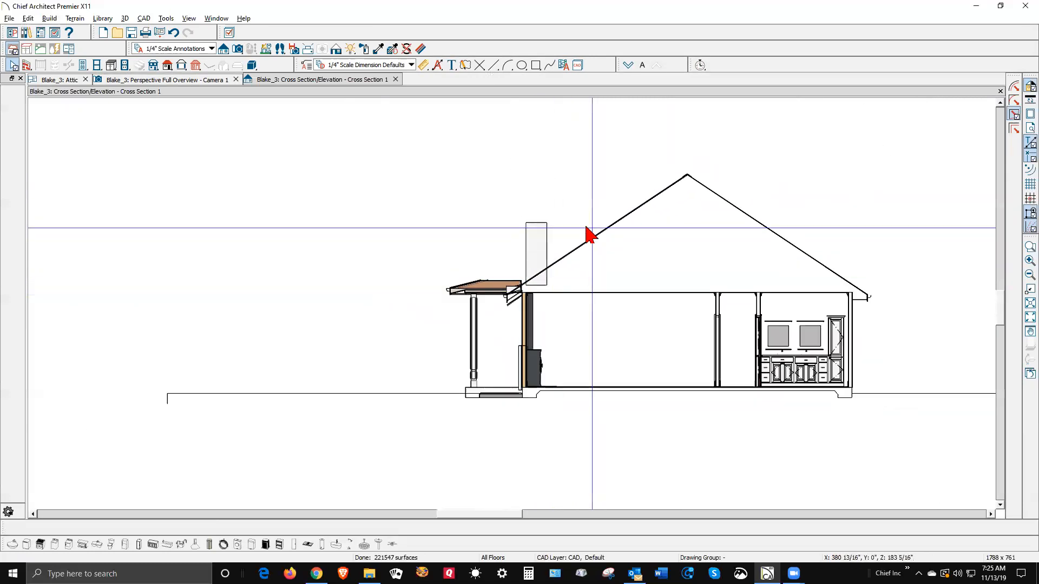
pyautogui.hotkey('ctrl', 'Tab')
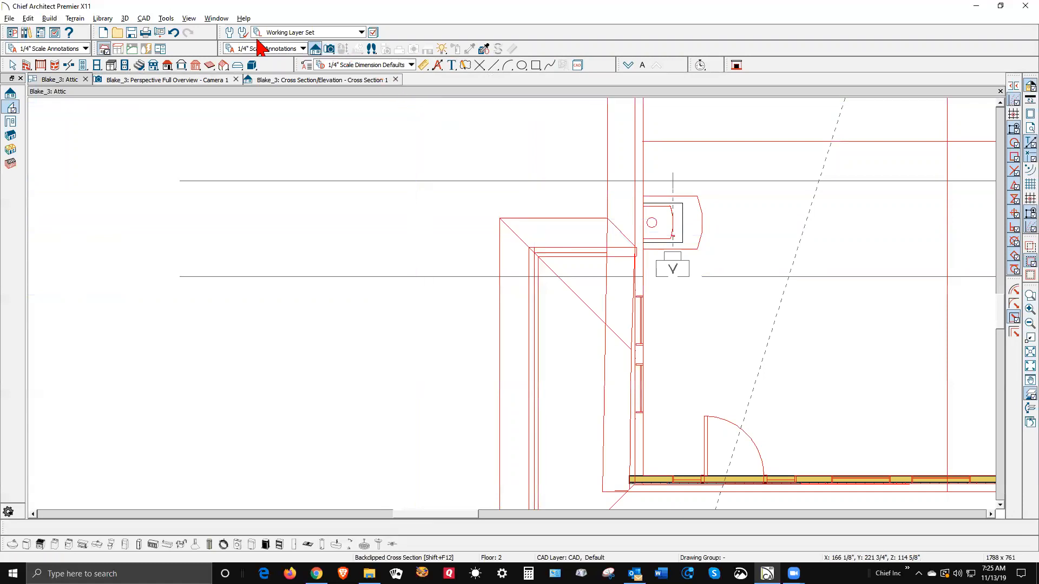
# Step: Search the library for "fireplace" and select the Screen Cap among the results
pyautogui.click(26, 32)
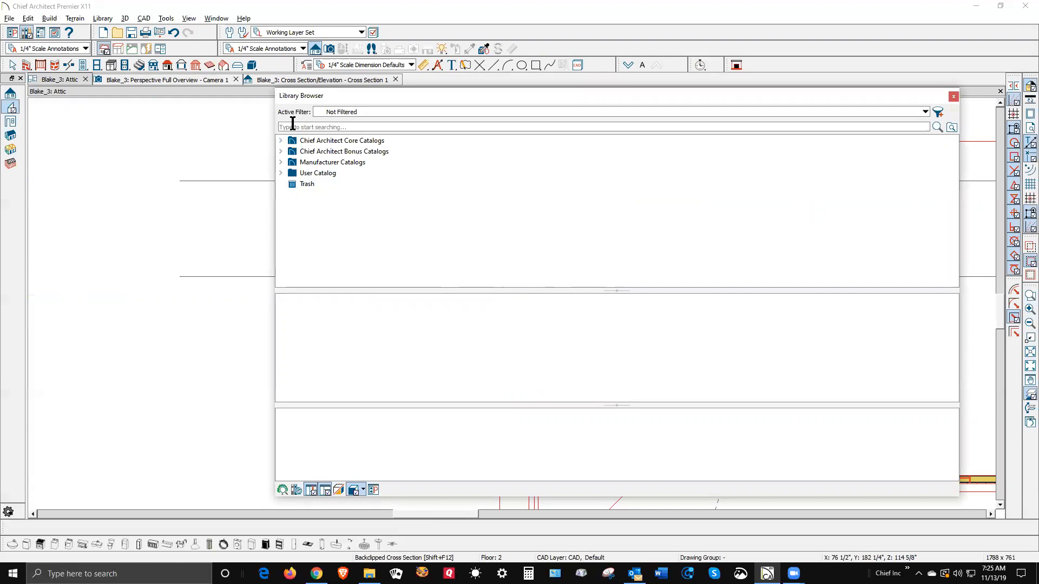
pyautogui.write('fireplace')
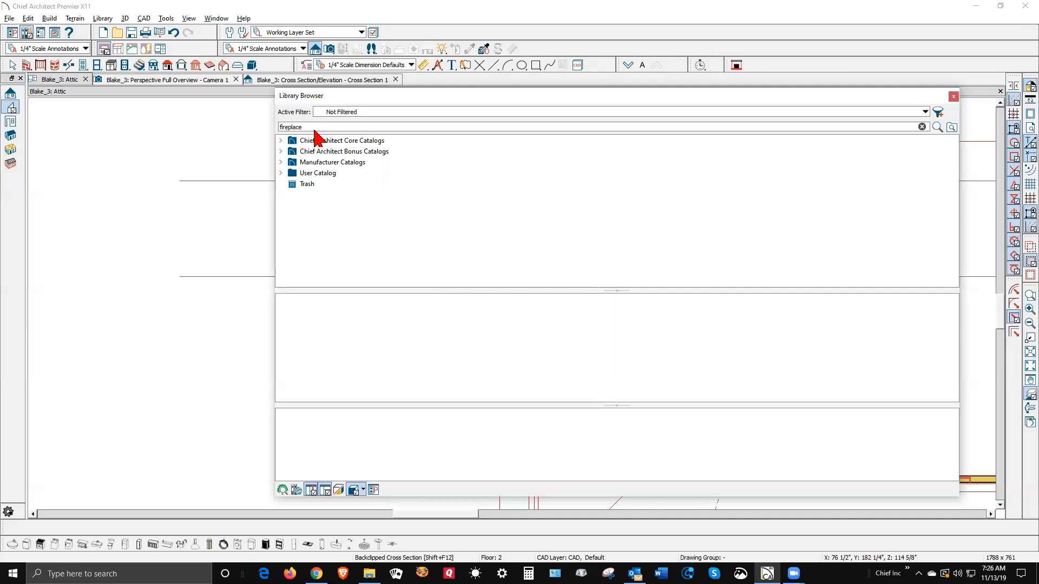
pyautogui.click(317, 128)
pyautogui.press('Return')
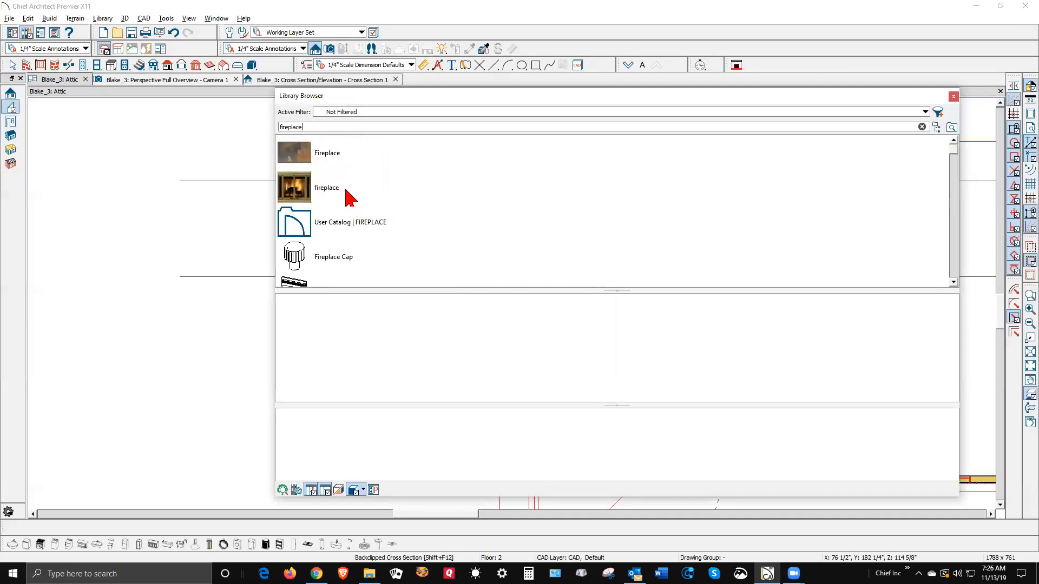
pyautogui.scroll(-1, 324, 219)
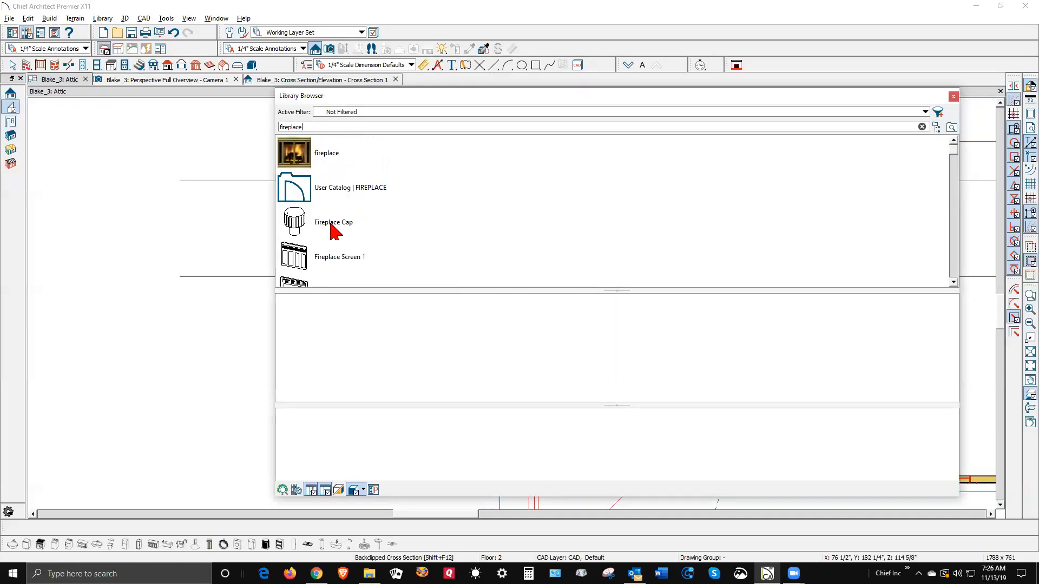
pyautogui.scroll(-2, 333, 231)
pyautogui.scroll(-8, 334, 232)
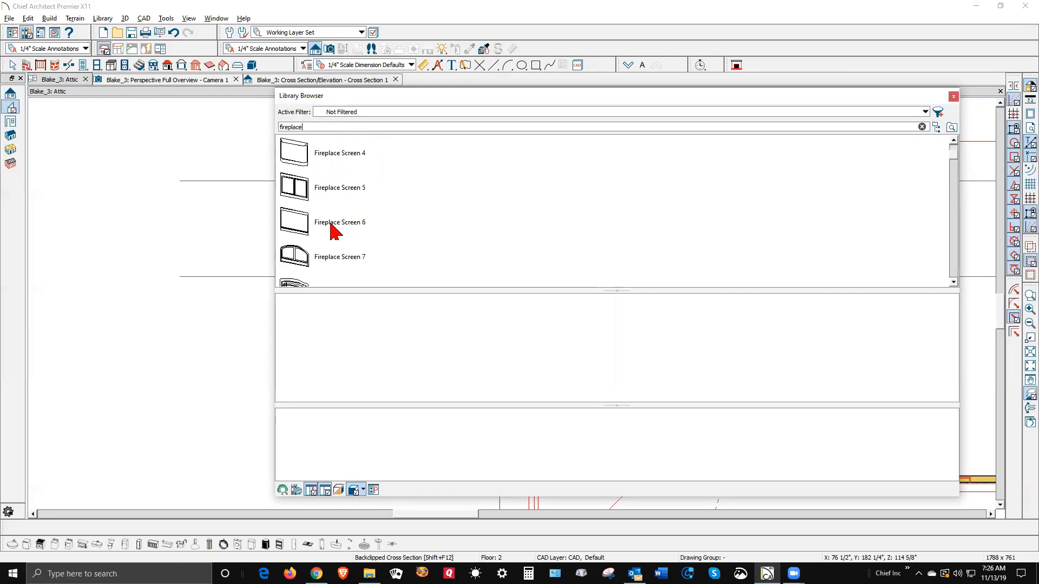
pyautogui.scroll(-4, 334, 228)
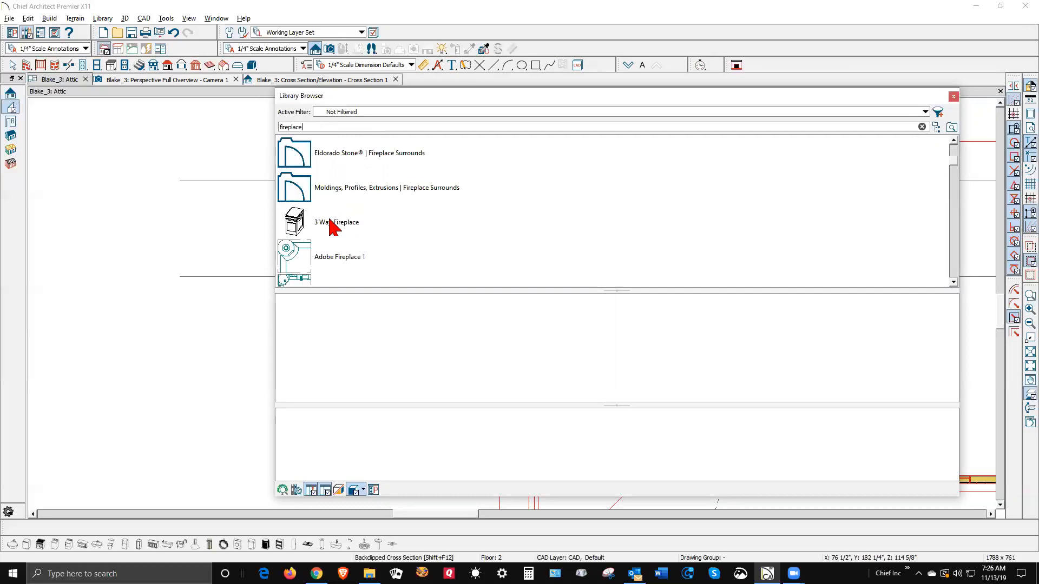
pyautogui.scroll(-7, 330, 221)
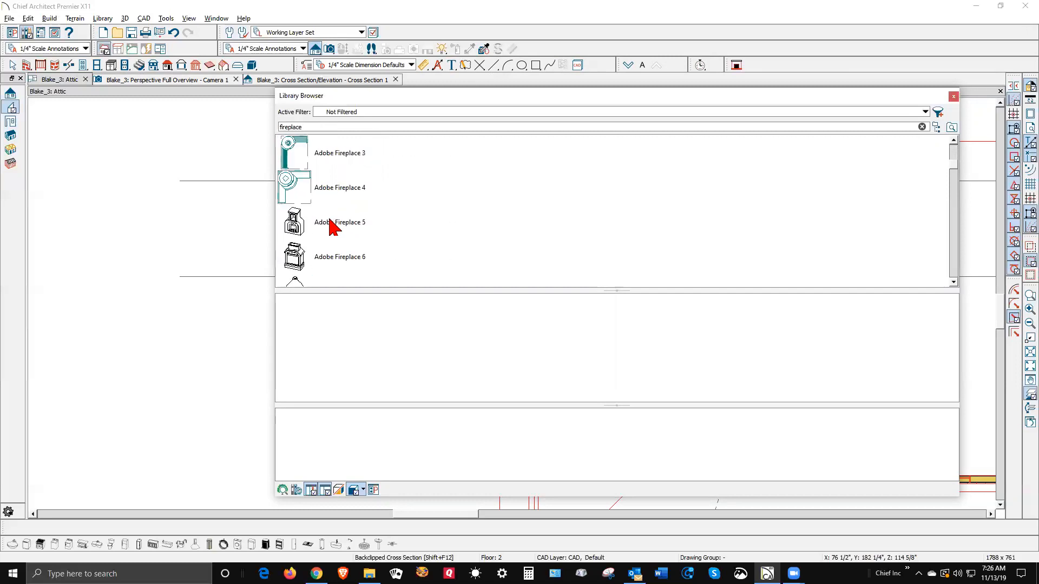
pyautogui.scroll(-6, 334, 227)
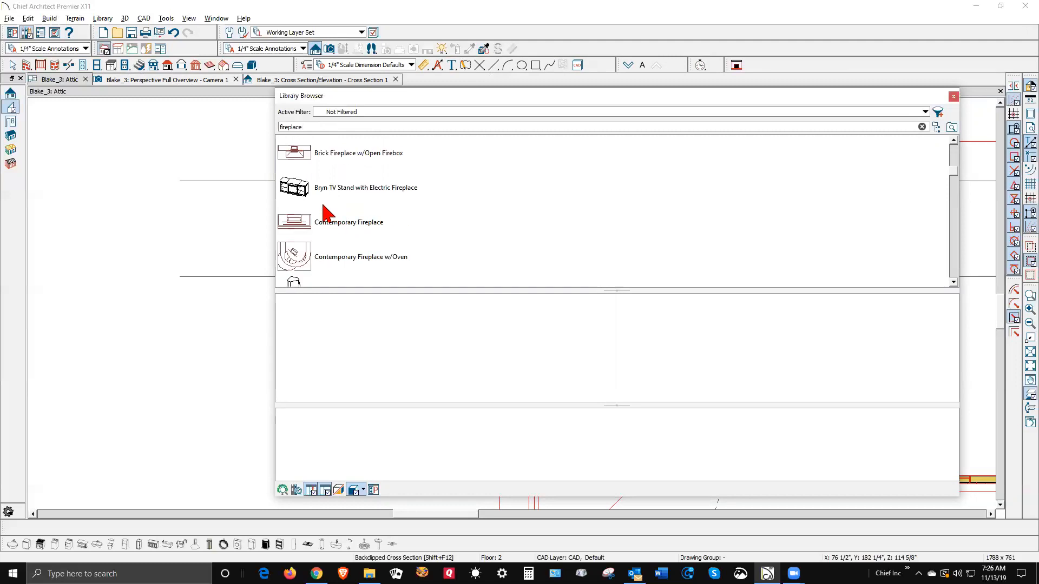
pyautogui.scroll(-3, 319, 210)
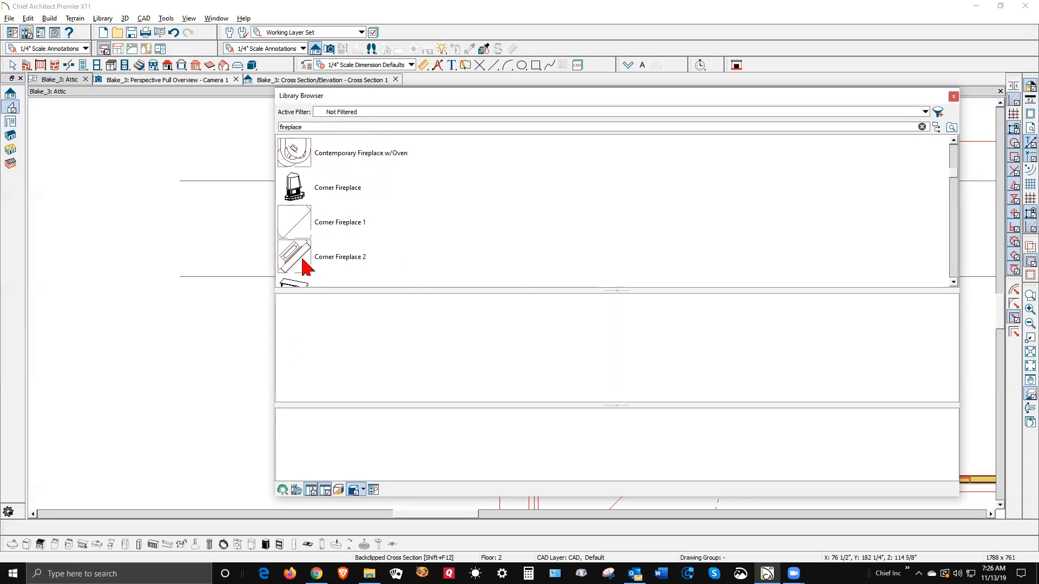
pyautogui.scroll(-1, 316, 244)
pyautogui.scroll(-2, 312, 227)
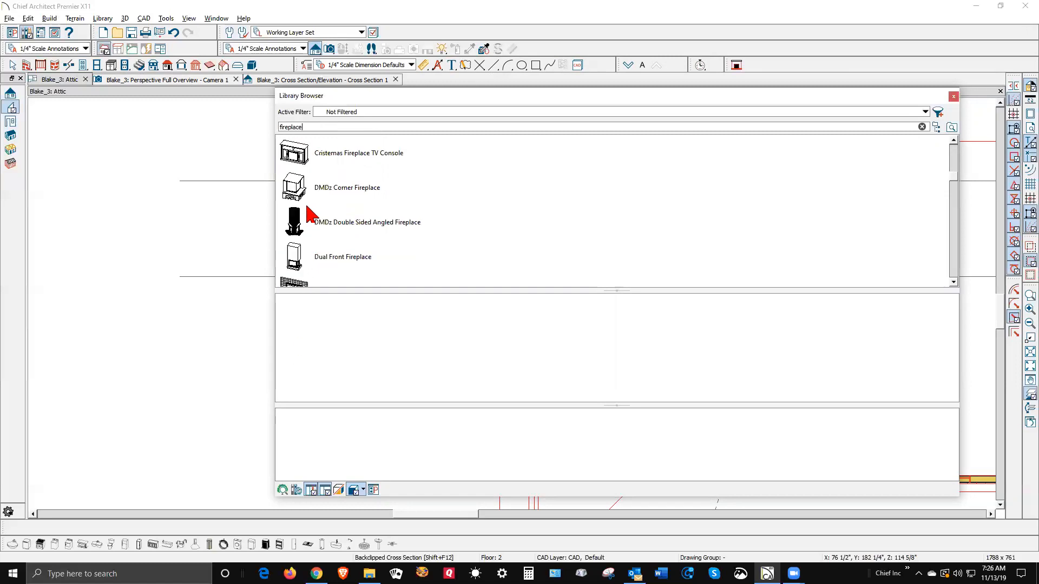
pyautogui.scroll(-2, 311, 215)
pyautogui.scroll(-3, 314, 219)
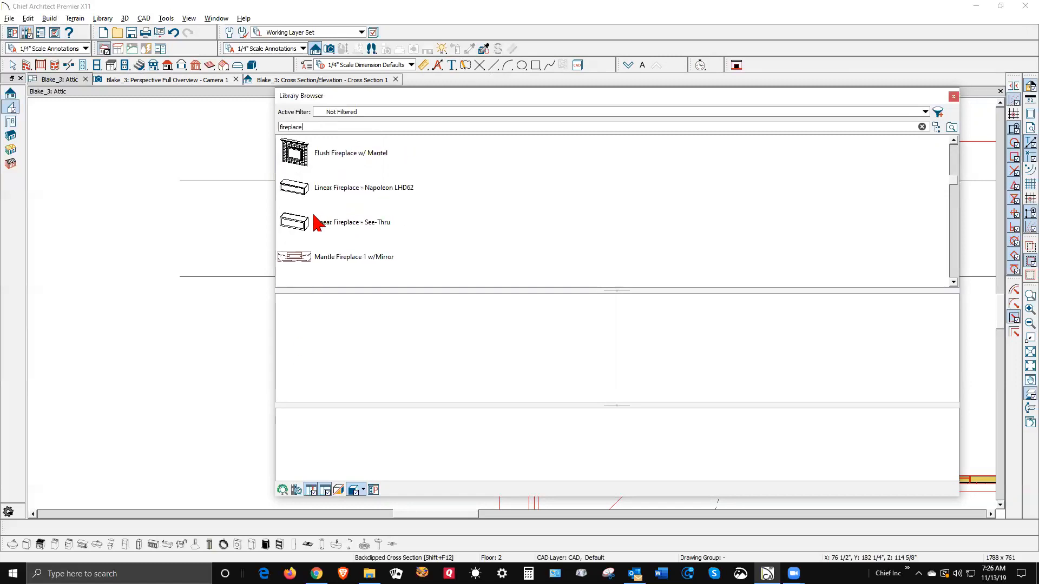
pyautogui.scroll(-2, 316, 222)
pyautogui.scroll(-6, 316, 222)
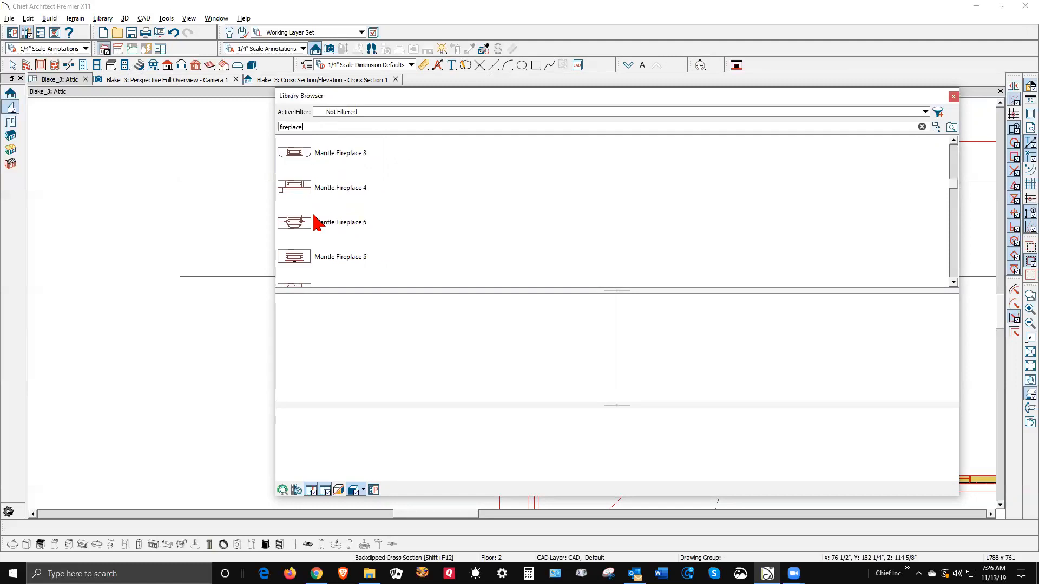
pyautogui.scroll(-12, 316, 222)
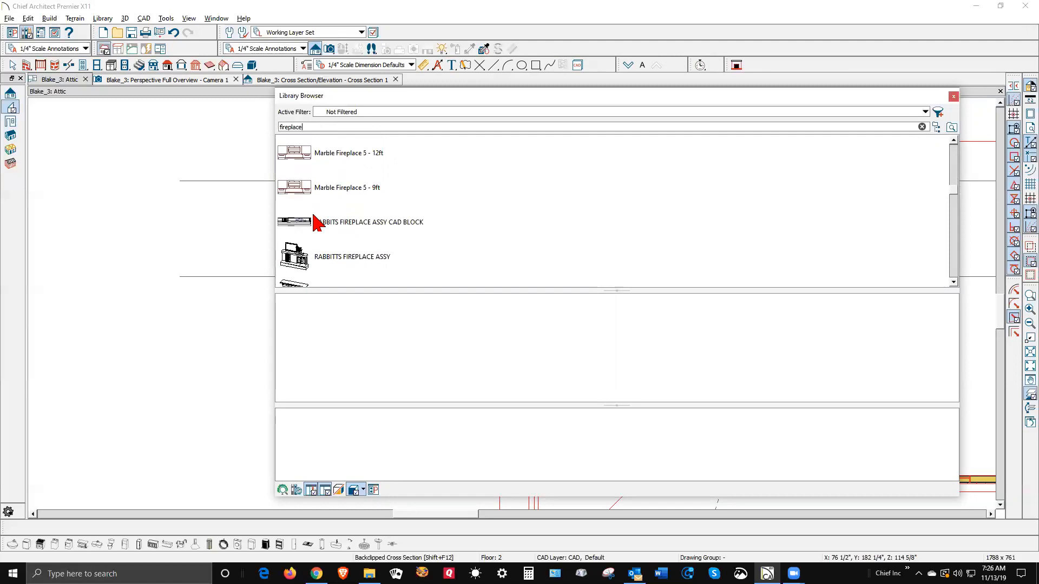
pyautogui.scroll(-4, 317, 222)
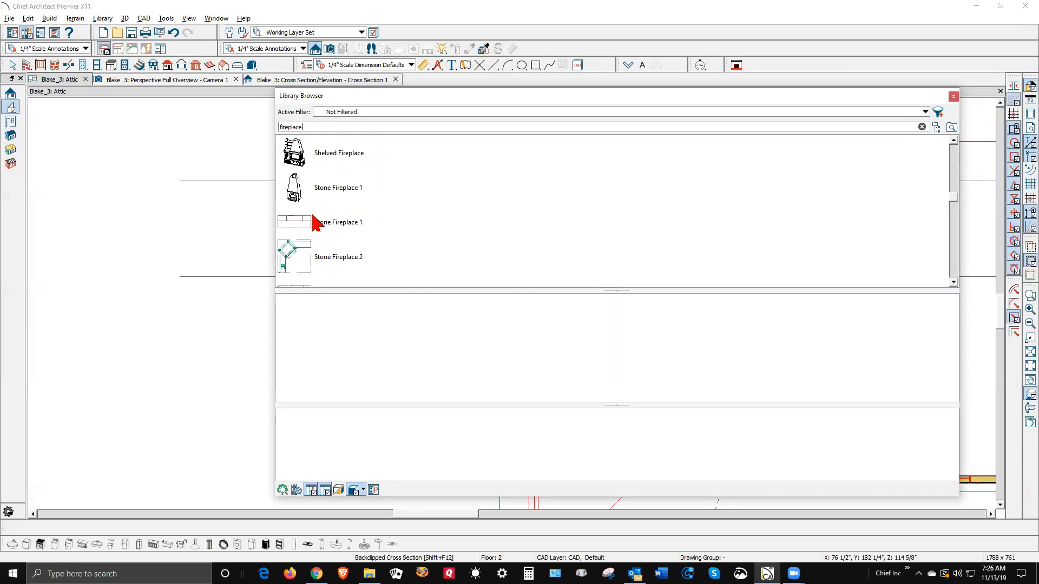
pyautogui.scroll(-6, 316, 223)
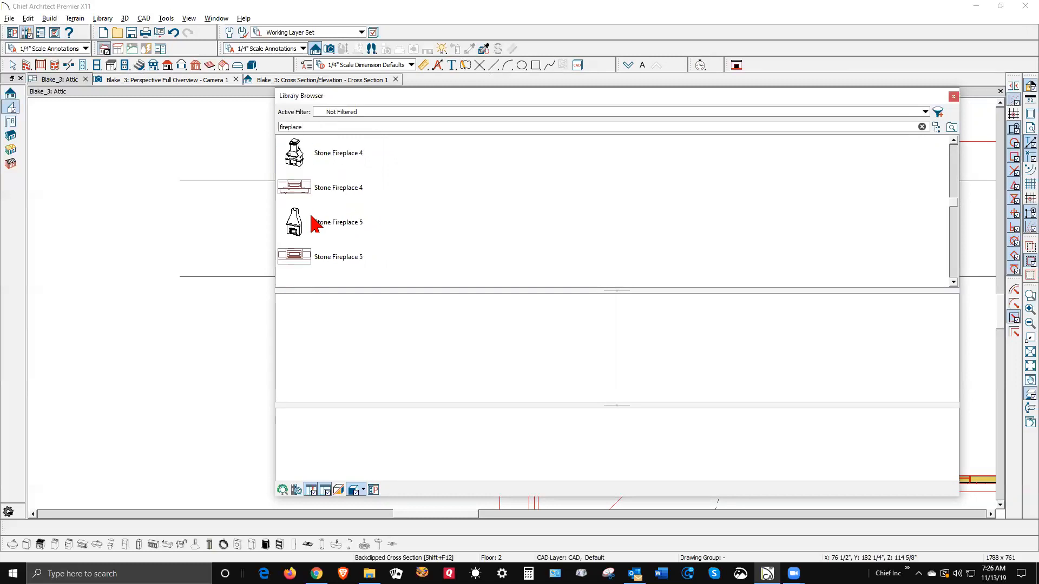
pyautogui.scroll(-5, 313, 224)
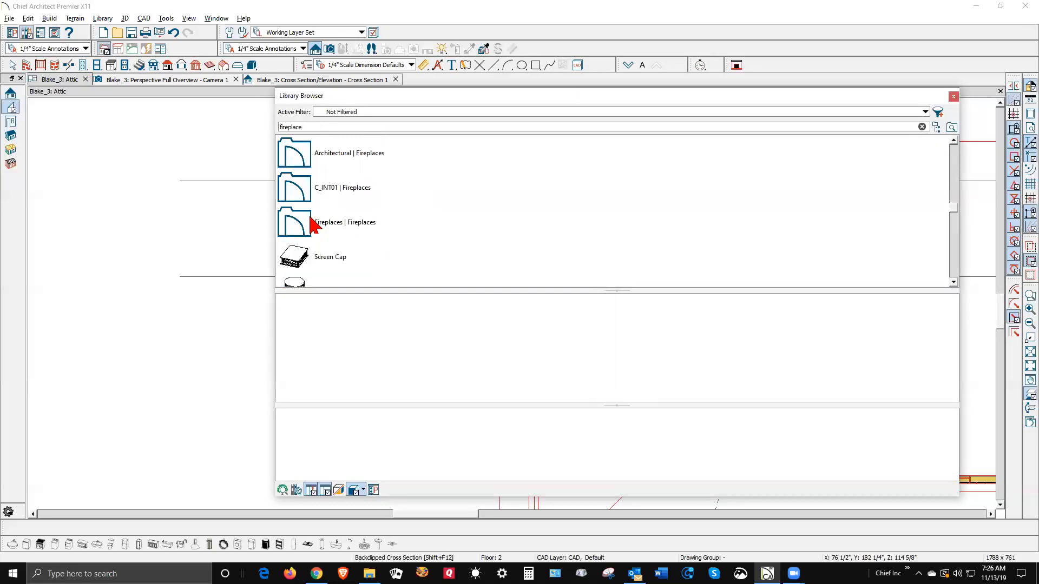
pyautogui.click(304, 268)
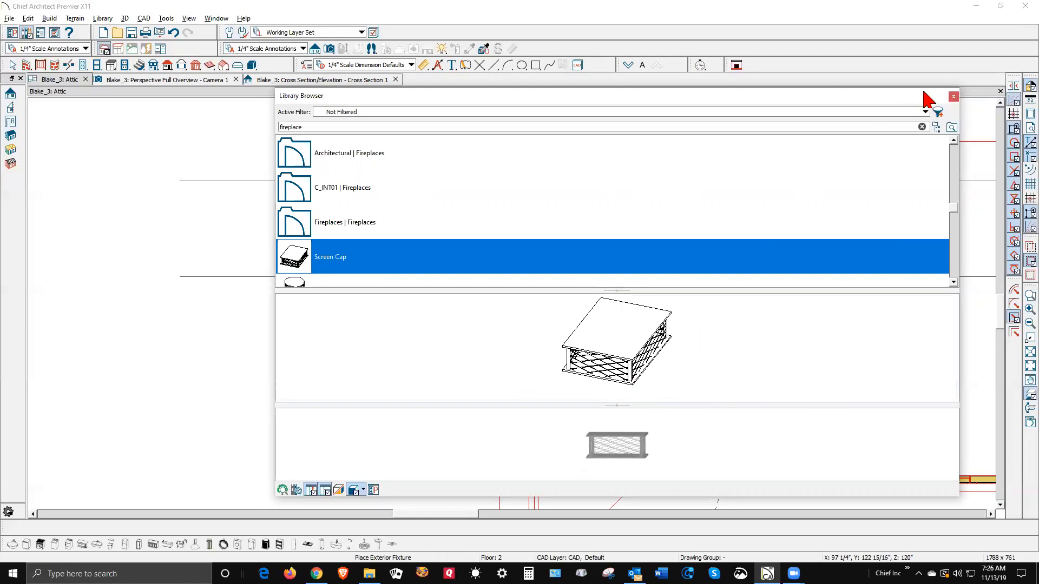
# Step: Place the Screen Cap in the Attic plan and move it next to the brick chimney slab, over the hearth's outer edge
pyautogui.click(953, 96)
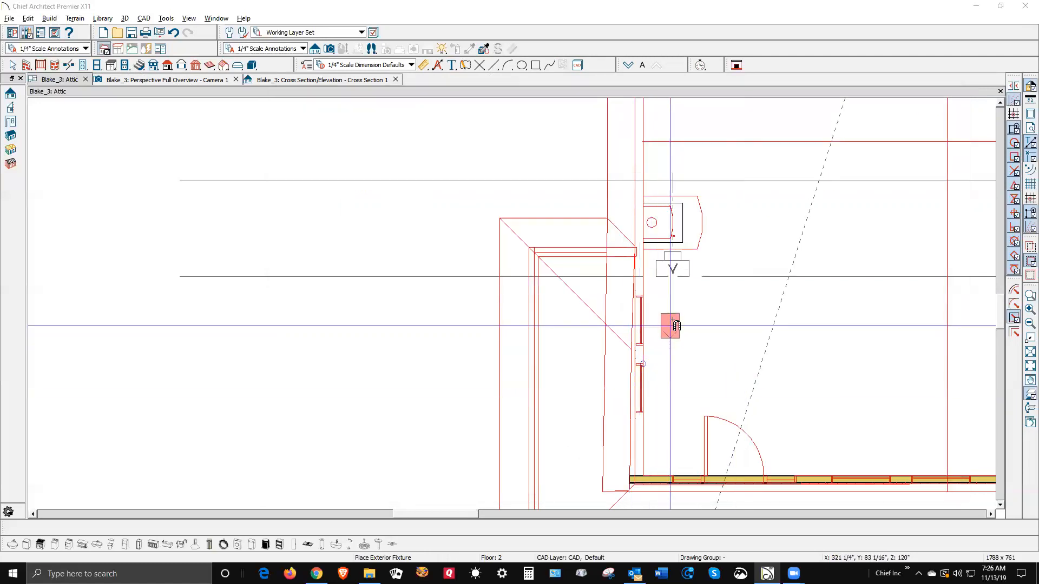
pyautogui.click(698, 298)
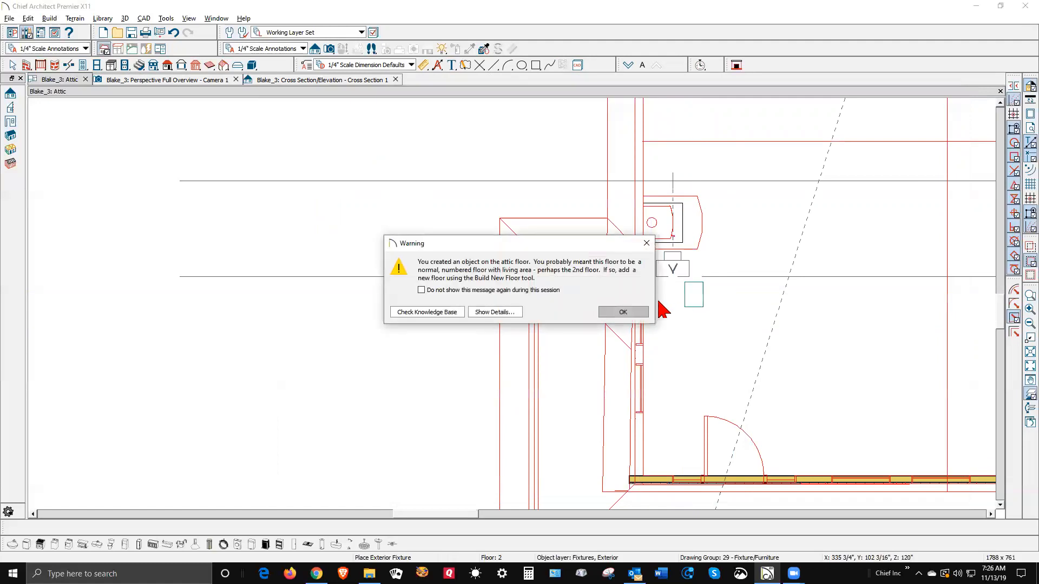
pyautogui.click(628, 312)
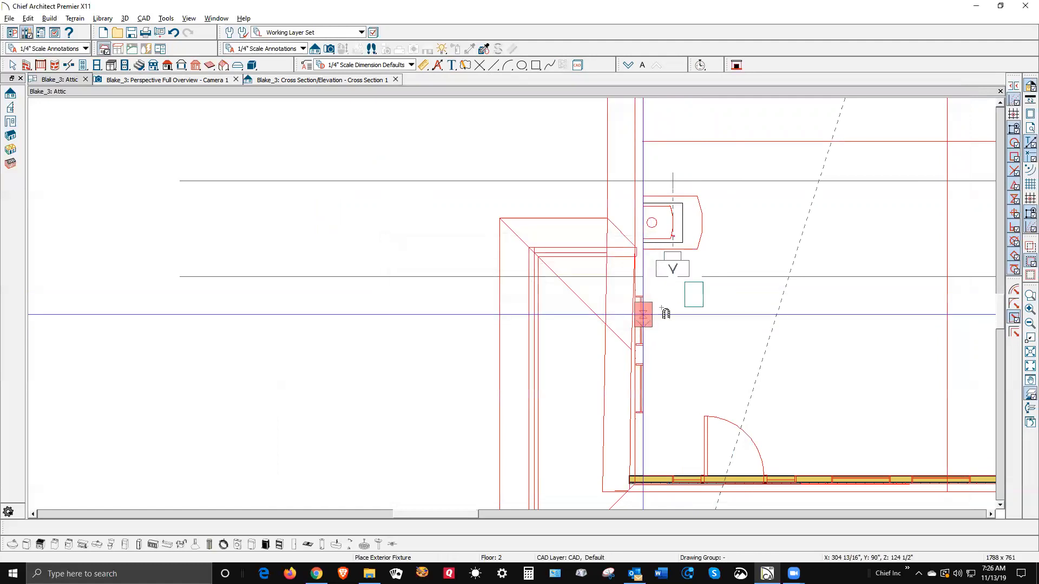
pyautogui.scroll(2, 703, 303)
pyautogui.click(696, 300)
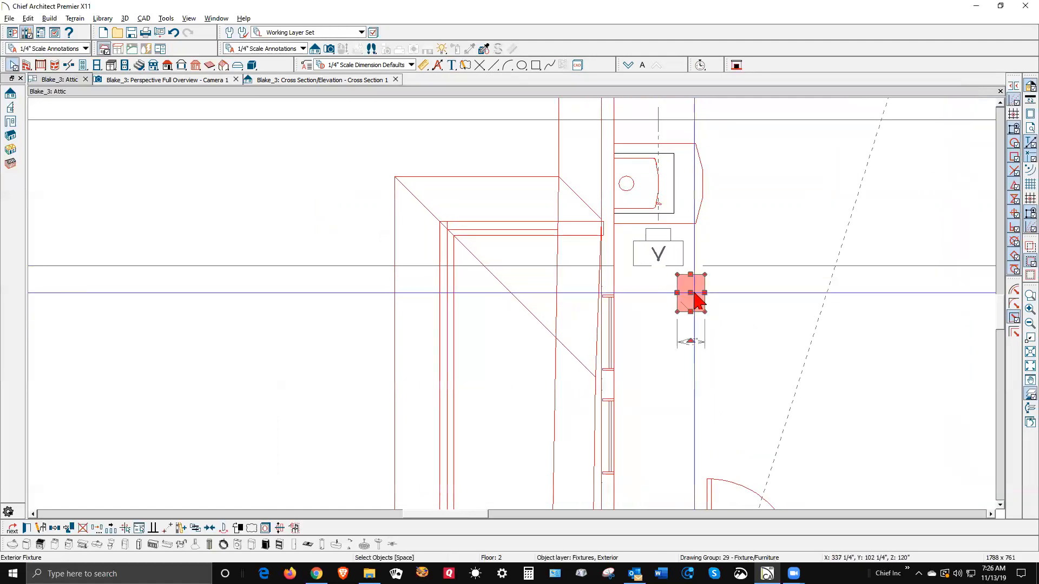
pyautogui.moveTo(691, 292); pyautogui.dragTo(696, 187)
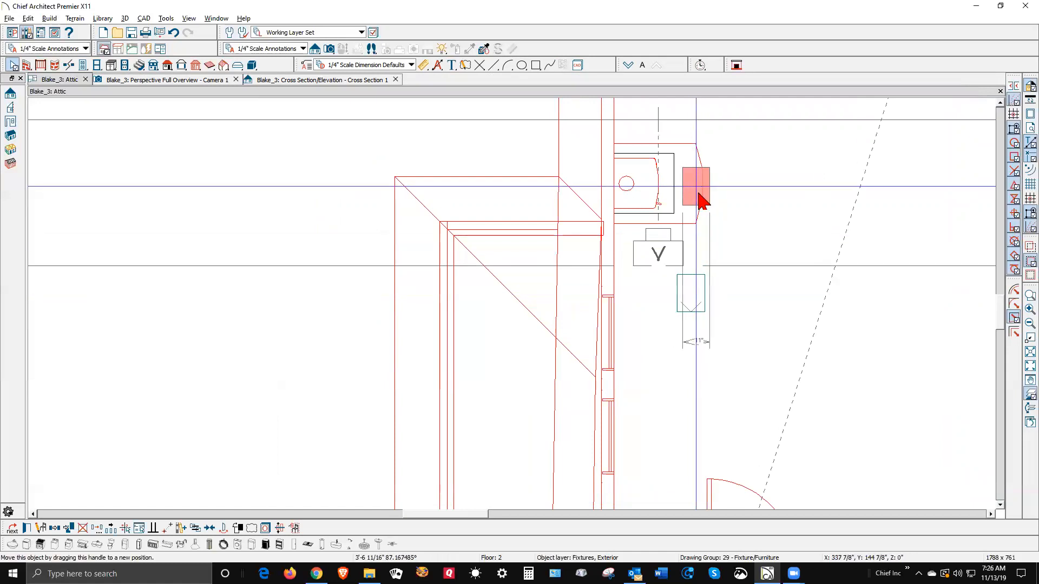
pyautogui.click(626, 233)
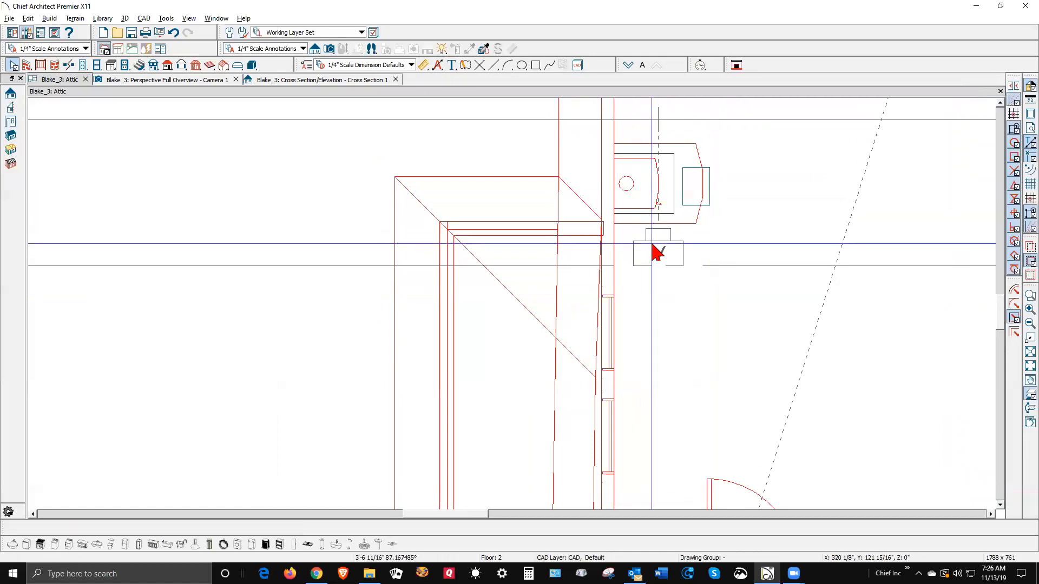
# Step: Turn on display of the "Fixtures, Exterior" layer in the cross section's Section View Layer Set
pyautogui.hotkey('ctrl', 'Tab')
pyautogui.hotkey('ctrl', 'Tab')
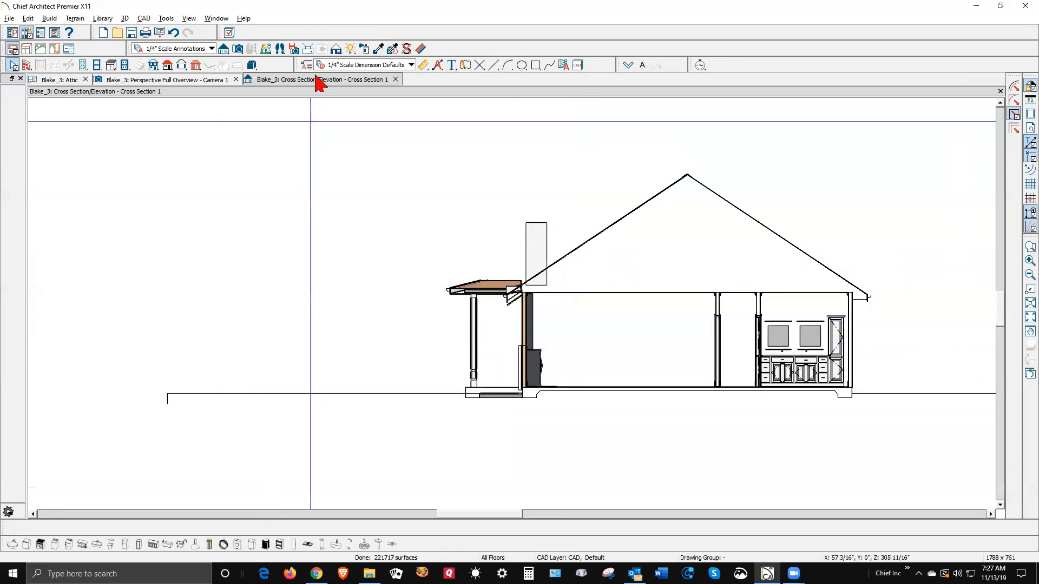
pyautogui.click(229, 33)
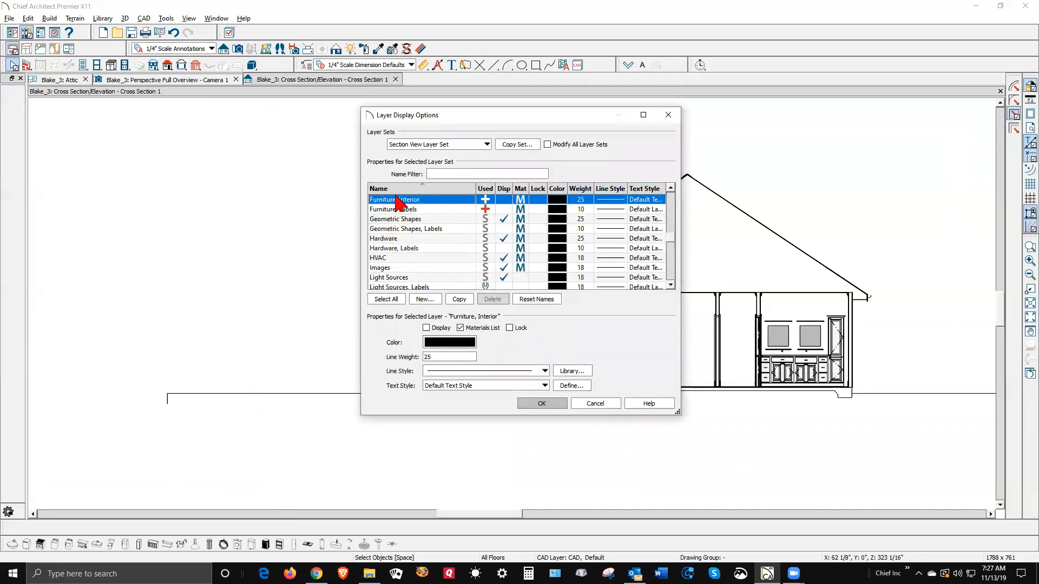
pyautogui.click(407, 209)
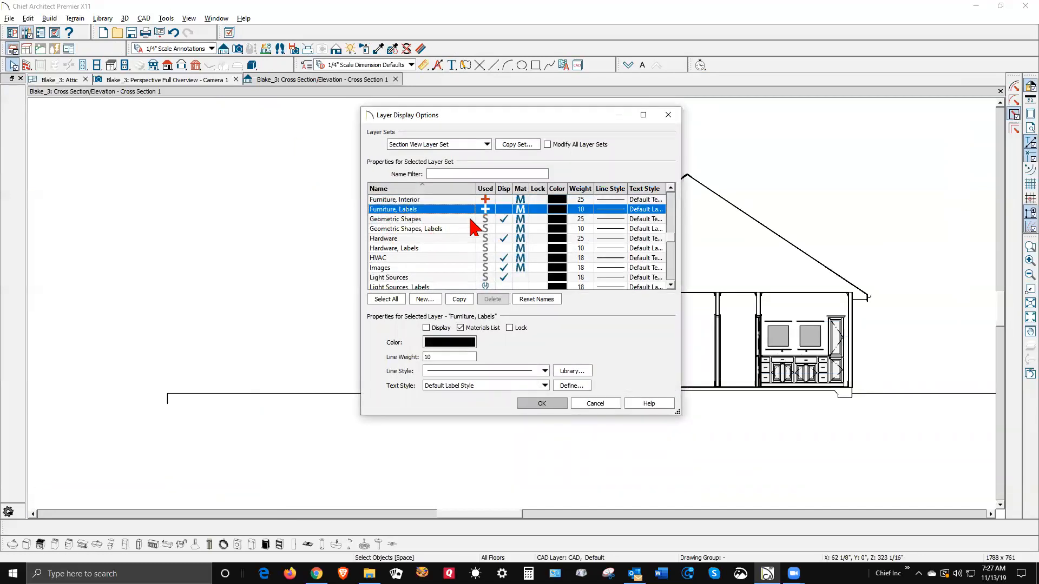
pyautogui.scroll(-1, 472, 227)
pyautogui.scroll(4, 495, 222)
pyautogui.scroll(6, 497, 227)
pyautogui.scroll(6, 489, 225)
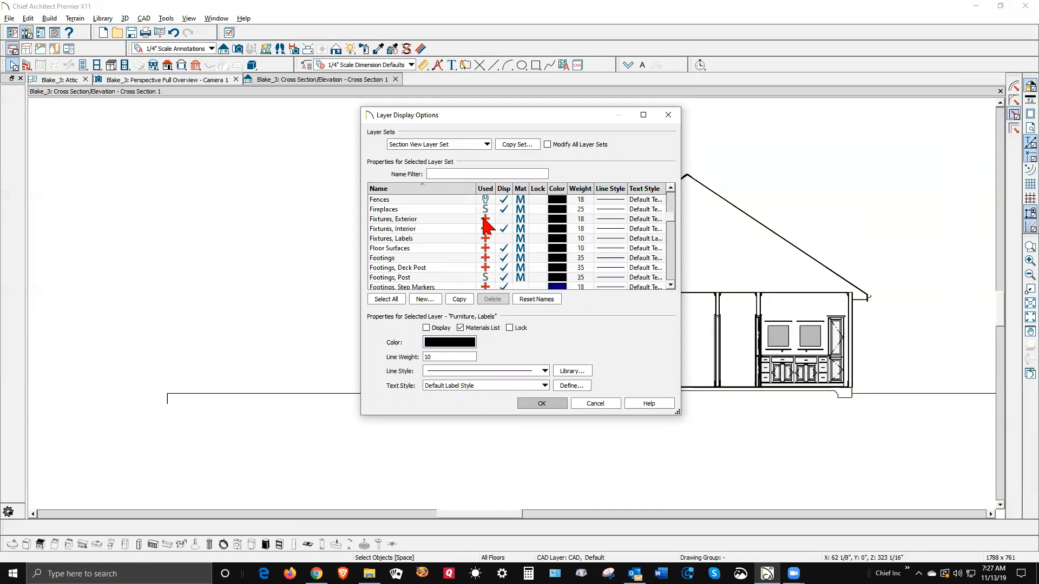
pyautogui.click(502, 221)
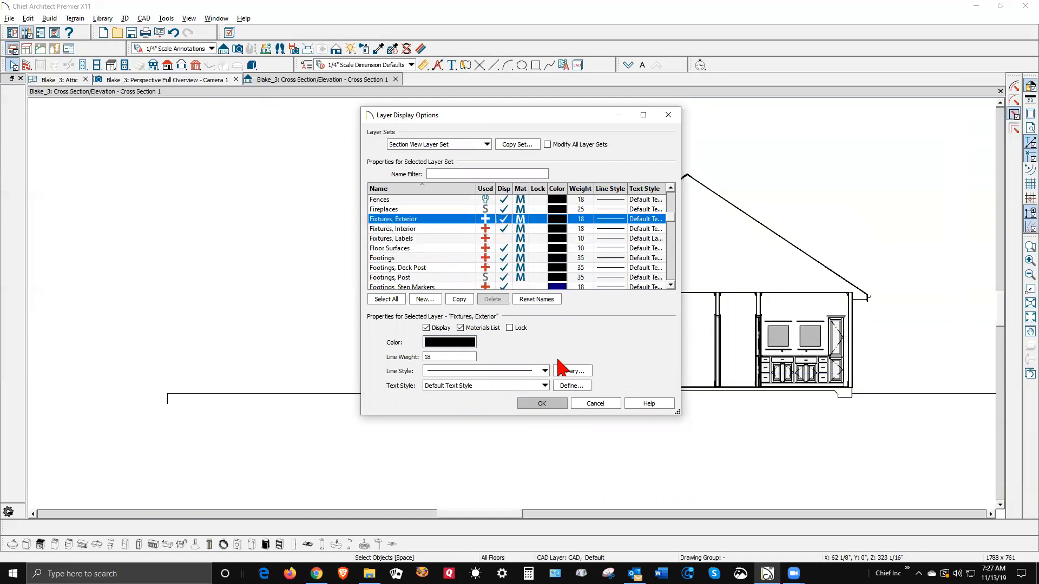
pyautogui.click(556, 406)
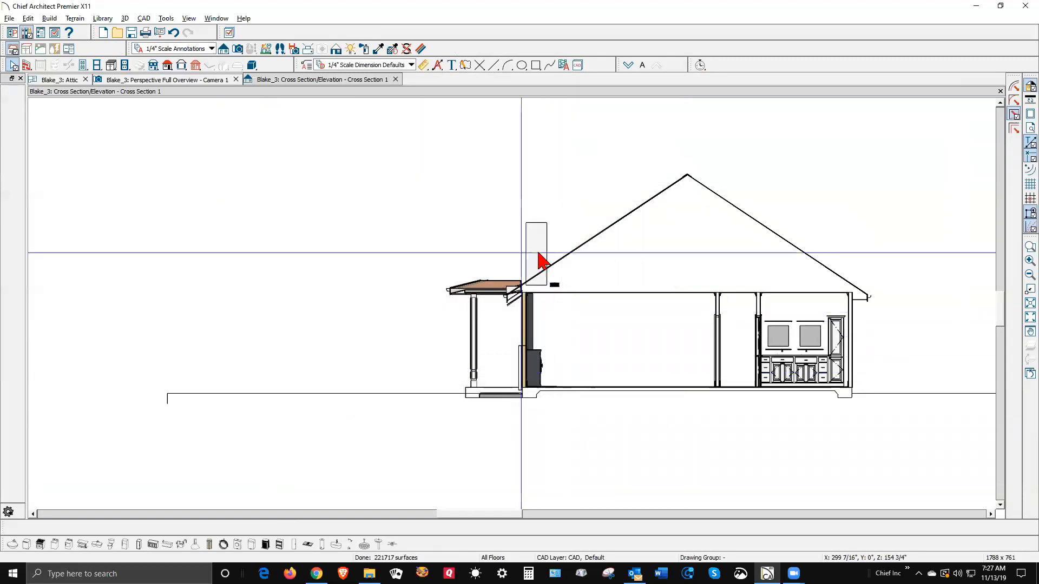
# Step: Move the Screen Cap in the cross section onto the top of the chimney slab, aligned with the slab's porch-side edge
pyautogui.scroll(5, 555, 292)
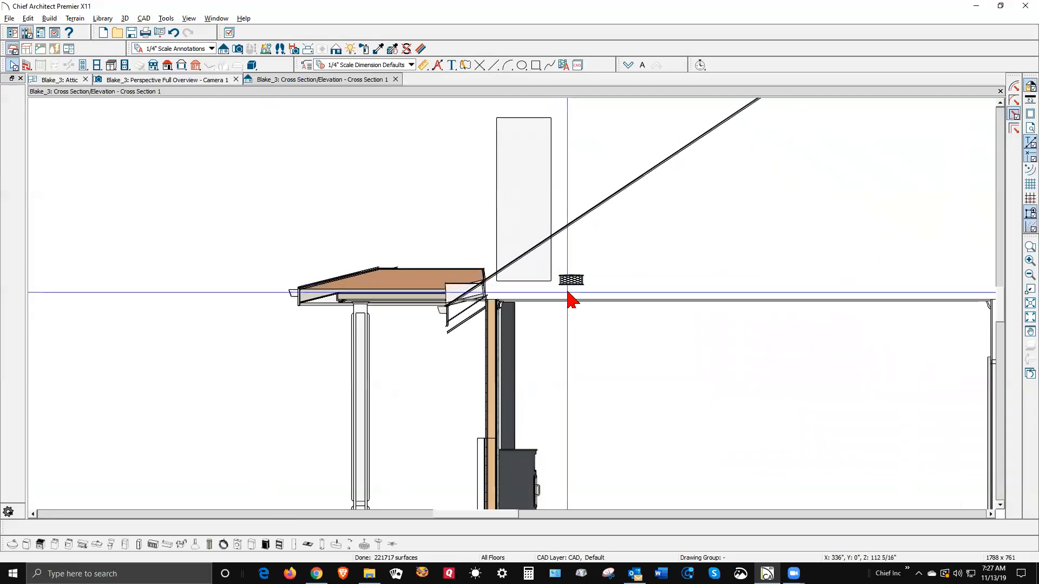
pyautogui.click(554, 285)
pyautogui.moveTo(571, 280)
pyautogui.mouseDown()
pyautogui.moveTo(529, 111)
pyautogui.moveTo(476, 116)
pyautogui.mouseUp()
# Step: Widen the Screen Cap to 23 15/16" so it matches the chimney slab's width, and close the cross section view
pyautogui.scroll(5, 486, 119)
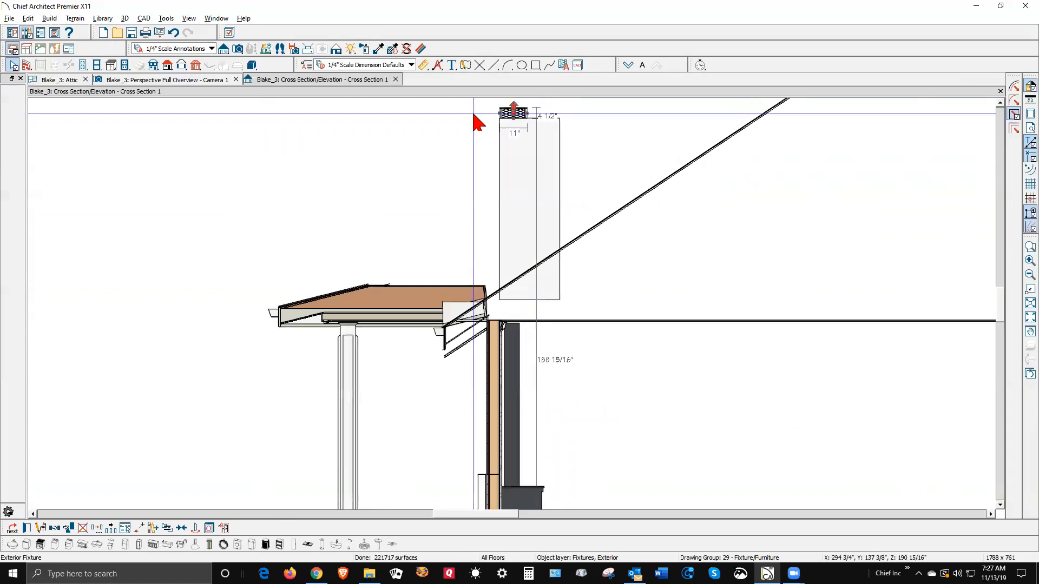
pyautogui.scroll(1, 548, 118)
pyautogui.moveTo(553, 128); pyautogui.dragTo(712, 165)
pyautogui.moveTo(712, 124); pyautogui.dragTo(729, 129)
pyautogui.moveTo(755, 162); pyautogui.dragTo(754, 162)
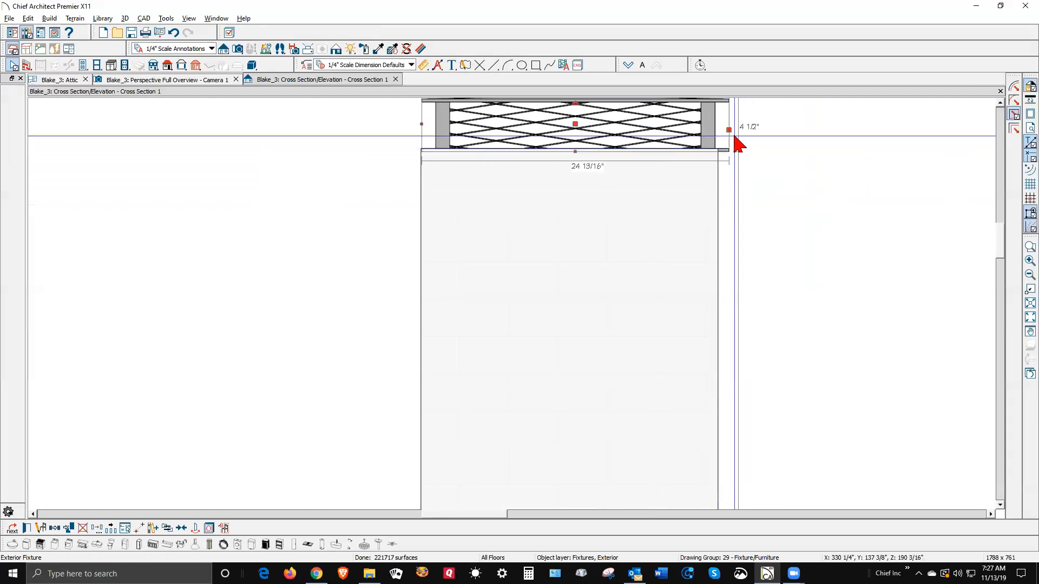
pyautogui.moveTo(729, 130); pyautogui.dragTo(718, 139)
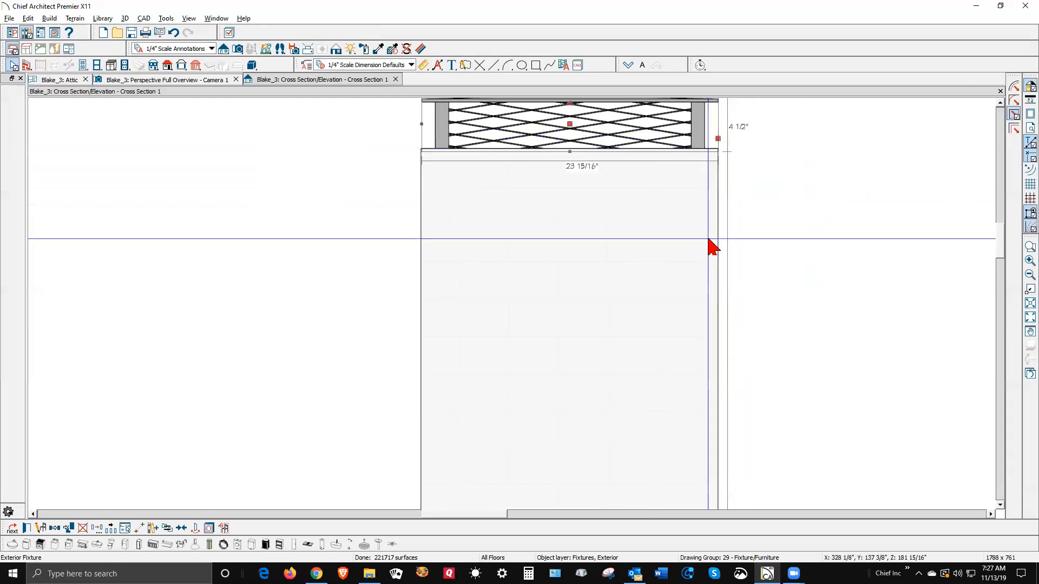
pyautogui.scroll(-4, 634, 317)
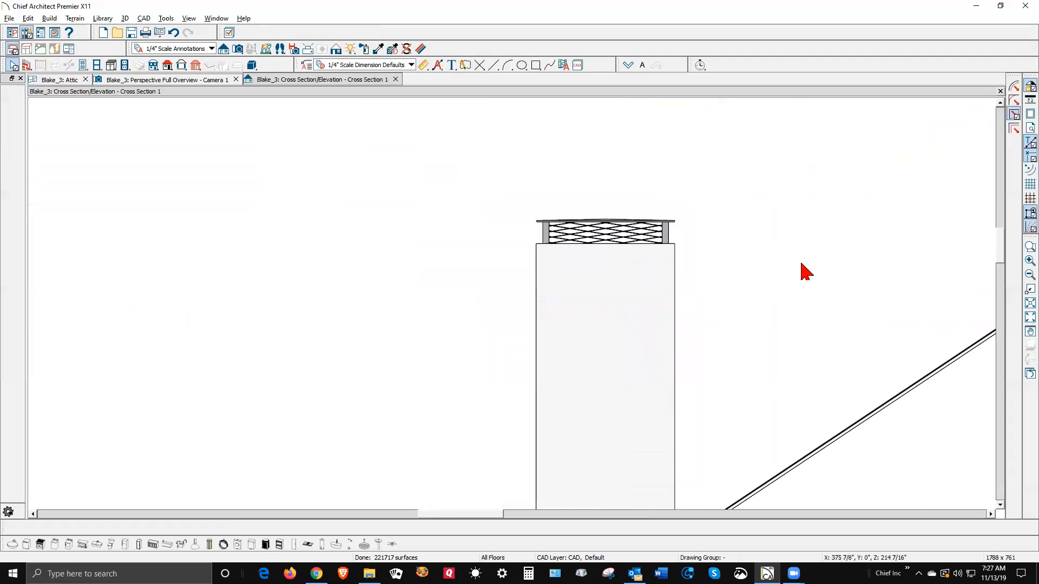
pyautogui.hotkey('ctrl', 'w')
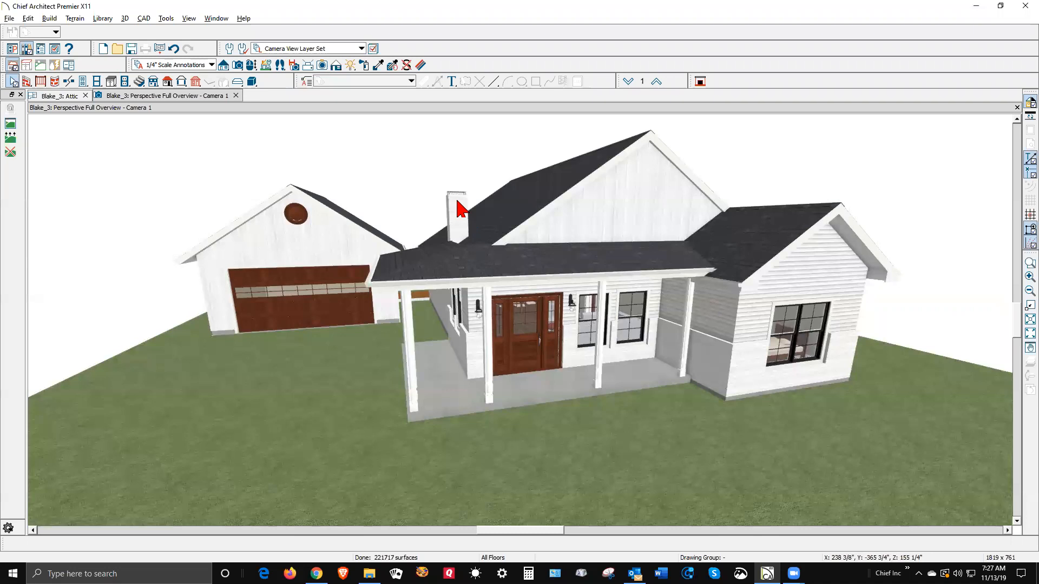
# Step: Create a backclipped cross section in the Attic plan, looking across the side porch toward the chimney's outer face
pyautogui.hotkey('ctrl', 'Tab')
pyautogui.scroll(-2, 680, 215)
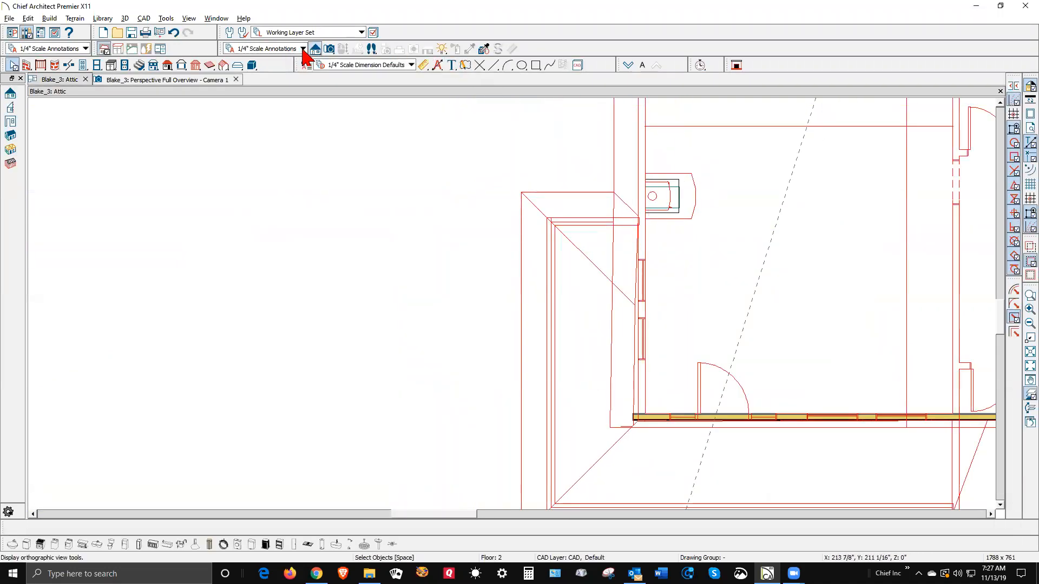
pyautogui.click(10, 107)
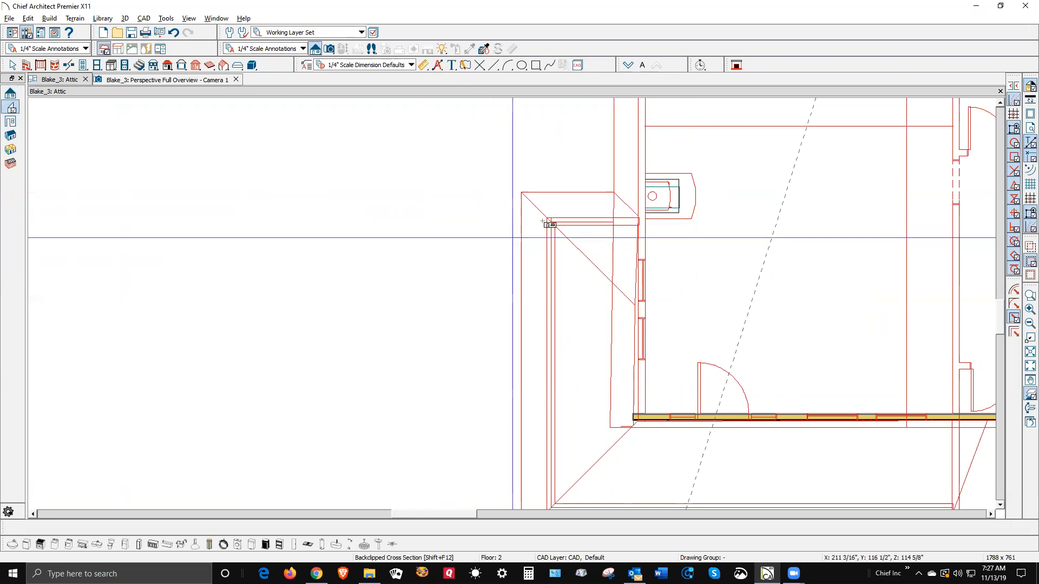
pyautogui.moveTo(557, 218); pyautogui.dragTo(703, 219)
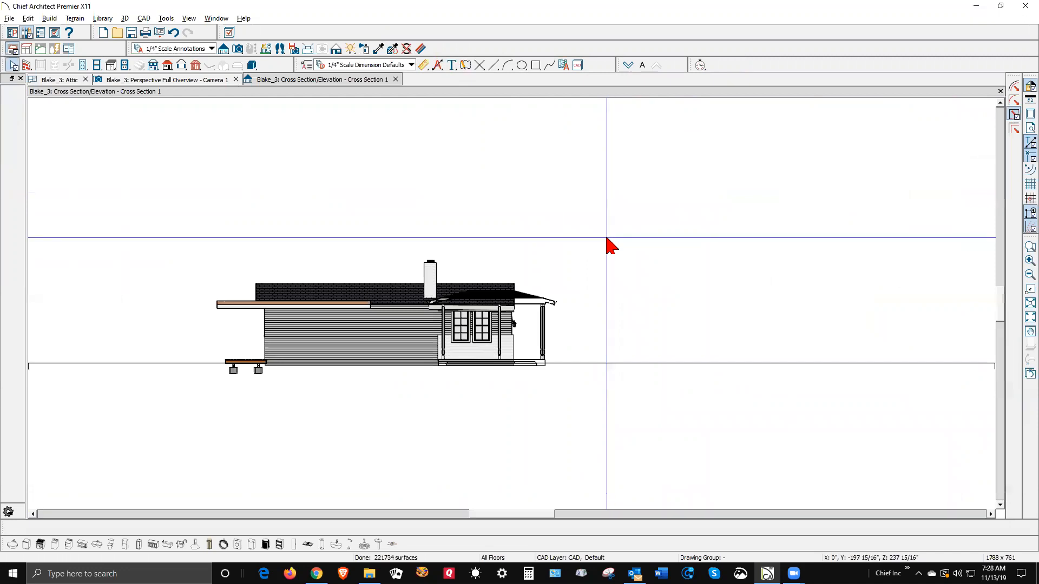
# Step: Stretch the Screen Cap's depth to 23 7/8" to meet both edges of the chimney slab, then close the cross section and return to the perspective overview
pyautogui.scroll(2, 279, 297)
pyautogui.scroll(3, 434, 258)
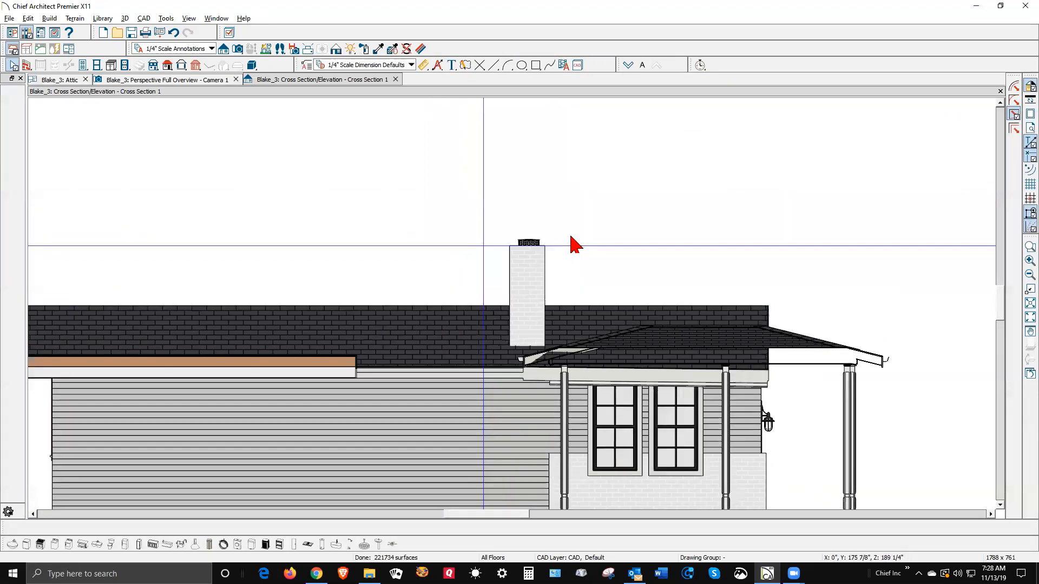
pyautogui.scroll(5, 517, 246)
pyautogui.scroll(2, 504, 251)
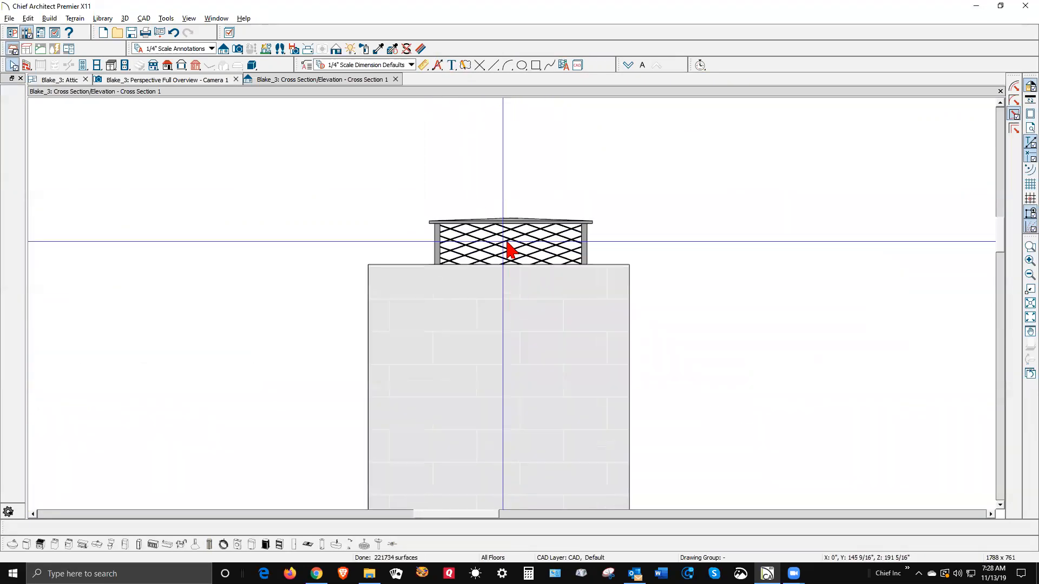
pyautogui.click(583, 263)
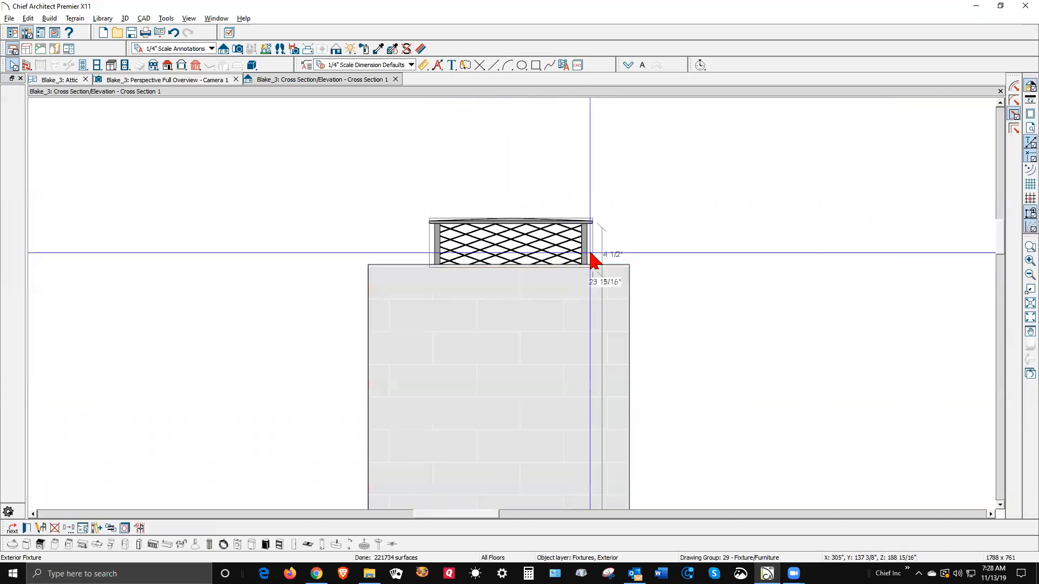
pyautogui.click(526, 236)
pyautogui.click(526, 236)
pyautogui.click(526, 235)
pyautogui.click(526, 236)
pyautogui.click(527, 235)
pyautogui.click(527, 238)
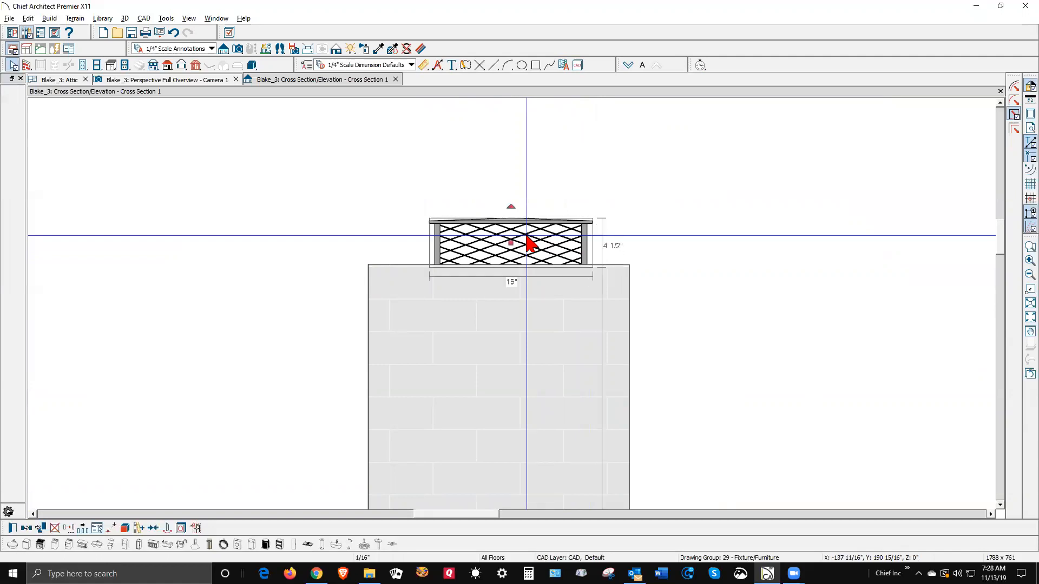
pyautogui.click(551, 241)
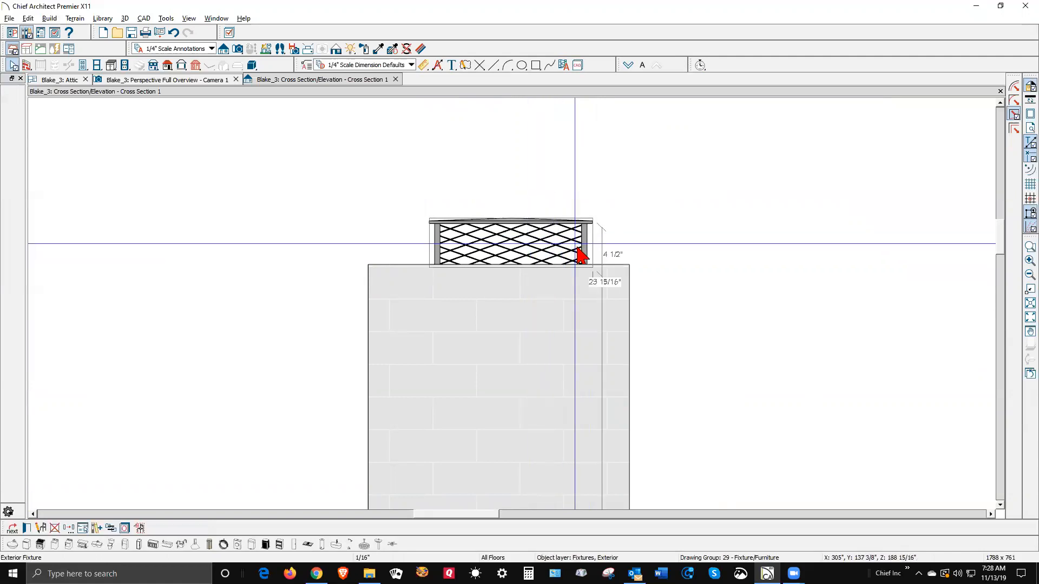
pyautogui.click(578, 245)
pyautogui.moveTo(594, 242); pyautogui.dragTo(628, 244)
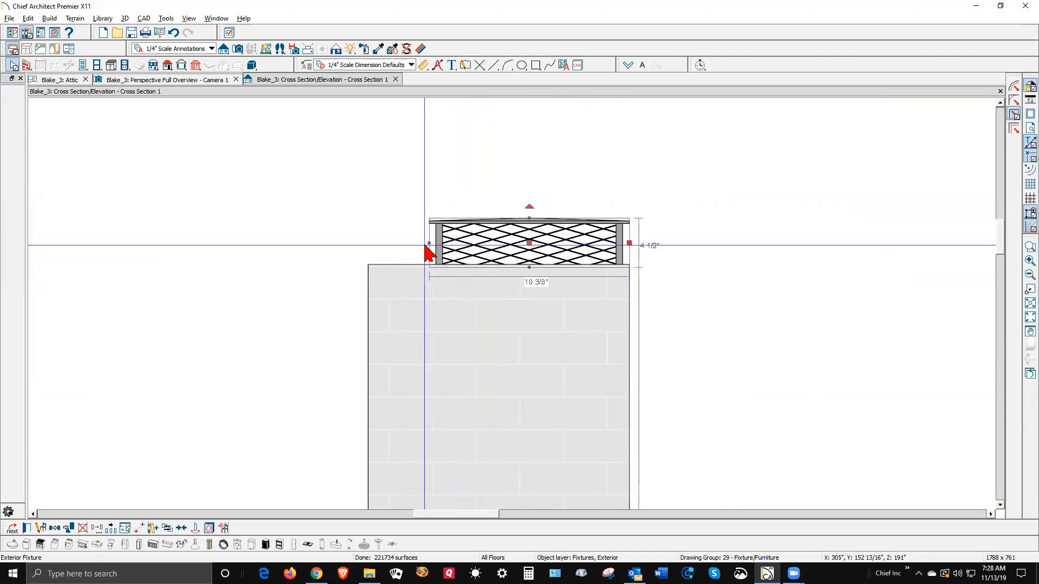
pyautogui.moveTo(427, 240); pyautogui.dragTo(367, 249)
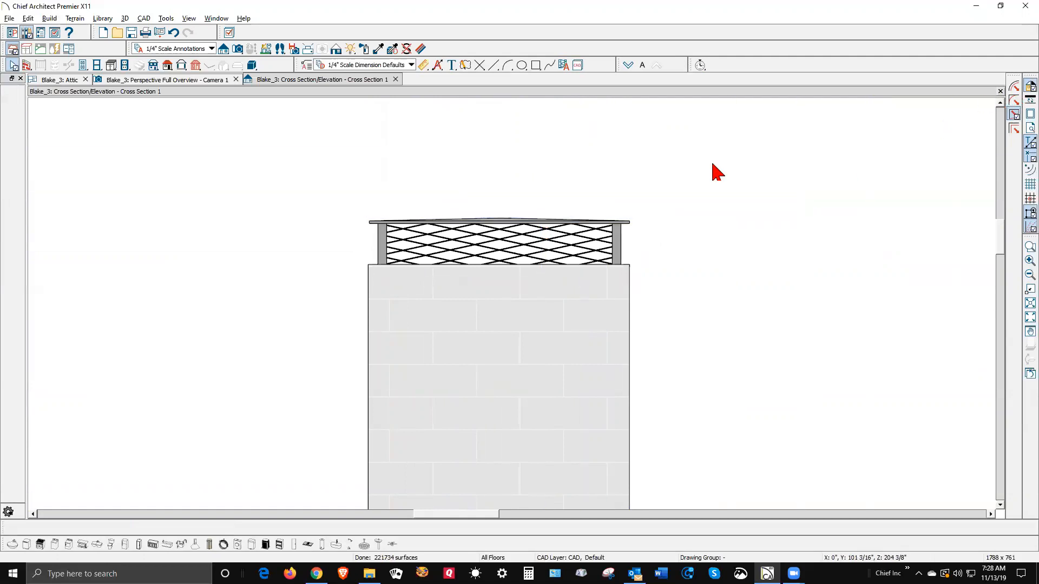
pyautogui.hotkey('ctrl', 'w')
pyautogui.hotkey('ctrl', 'Tab')
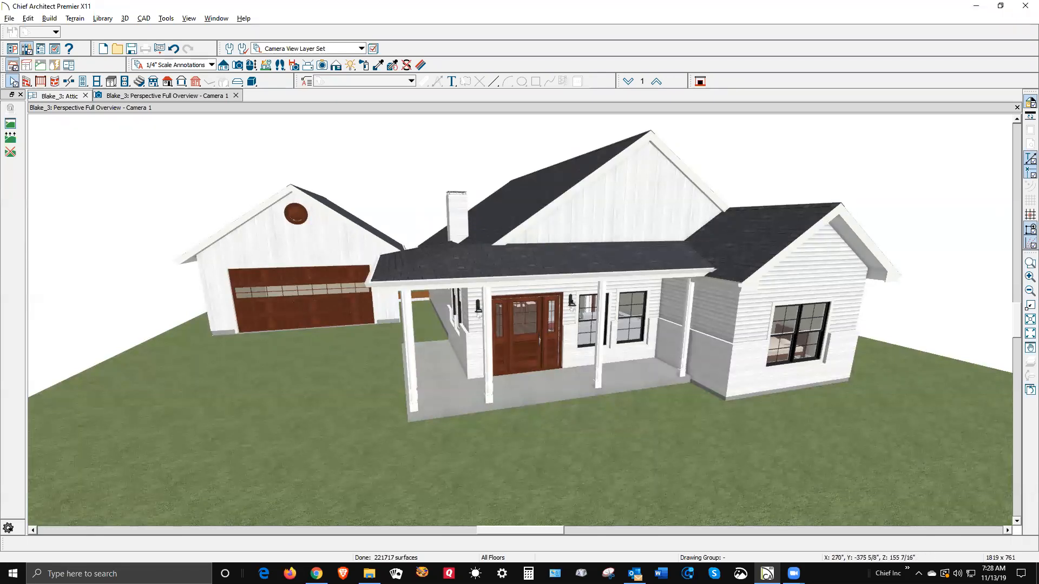
# Step: Set the Screen Cap's height to 8" in its fixture specification
pyautogui.click(465, 193)
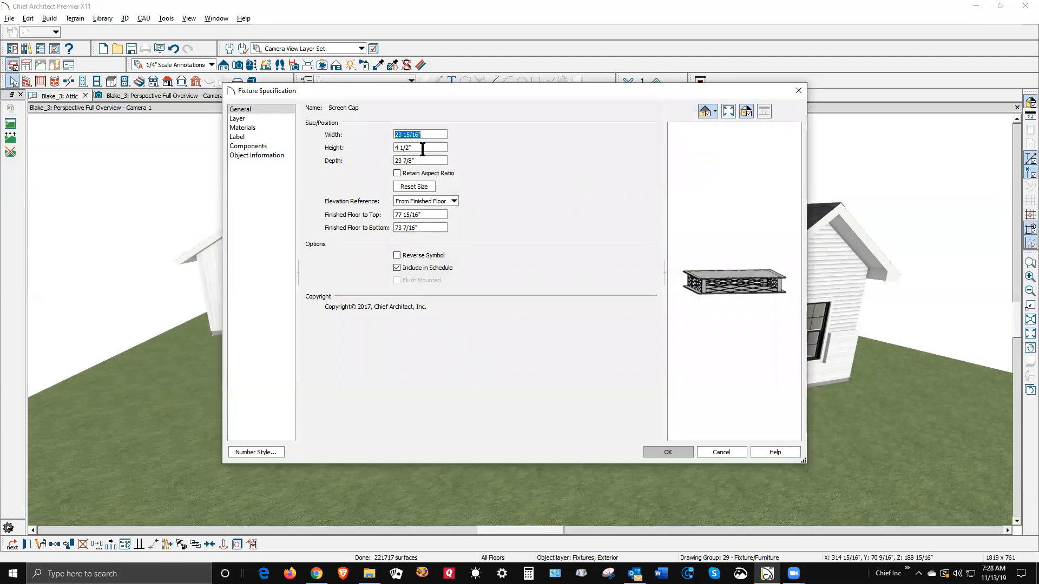
pyautogui.press('Tab')
pyautogui.write('8')
pyautogui.click(433, 159)
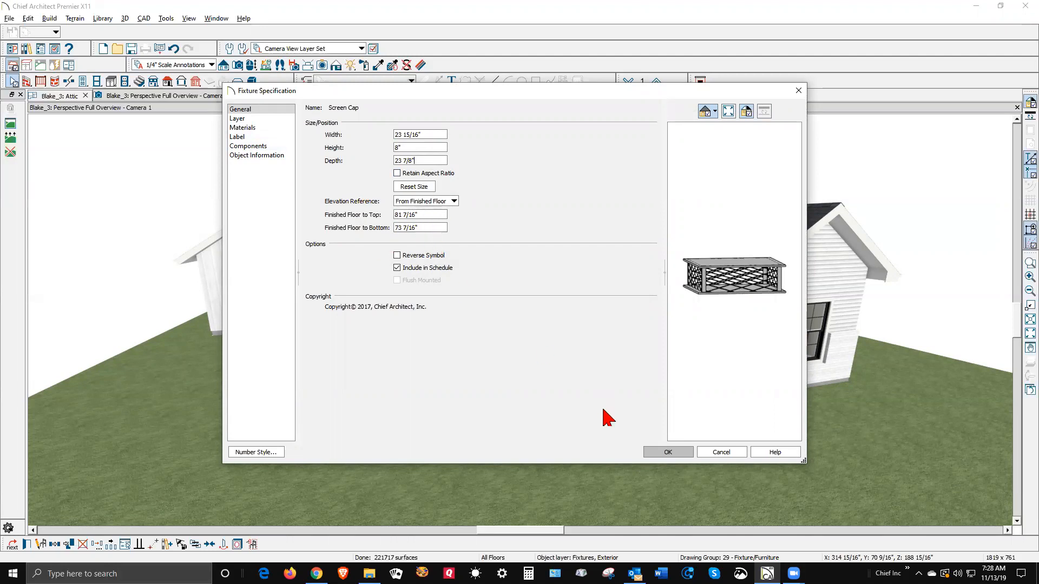
pyautogui.click(680, 454)
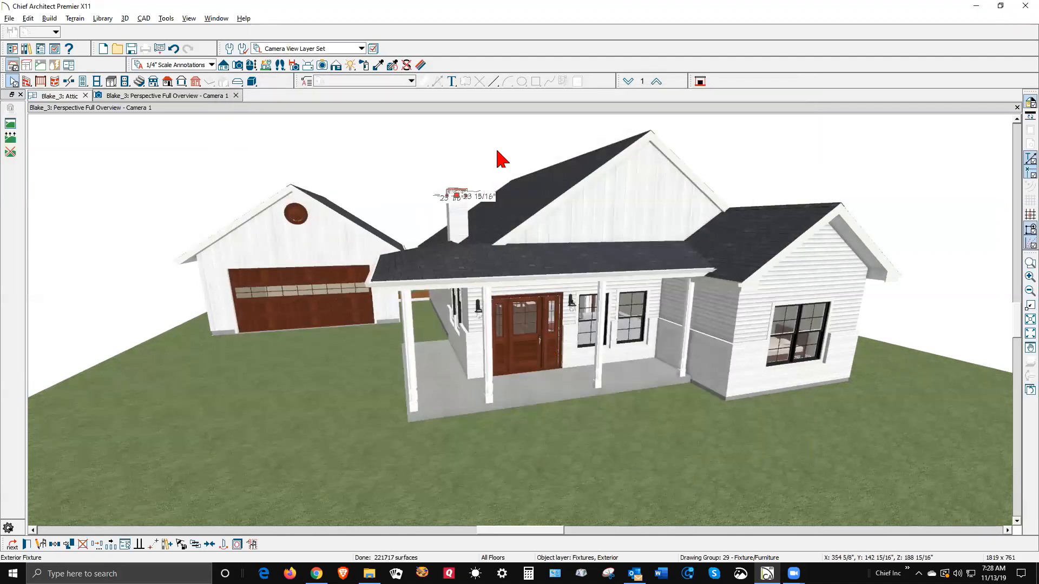